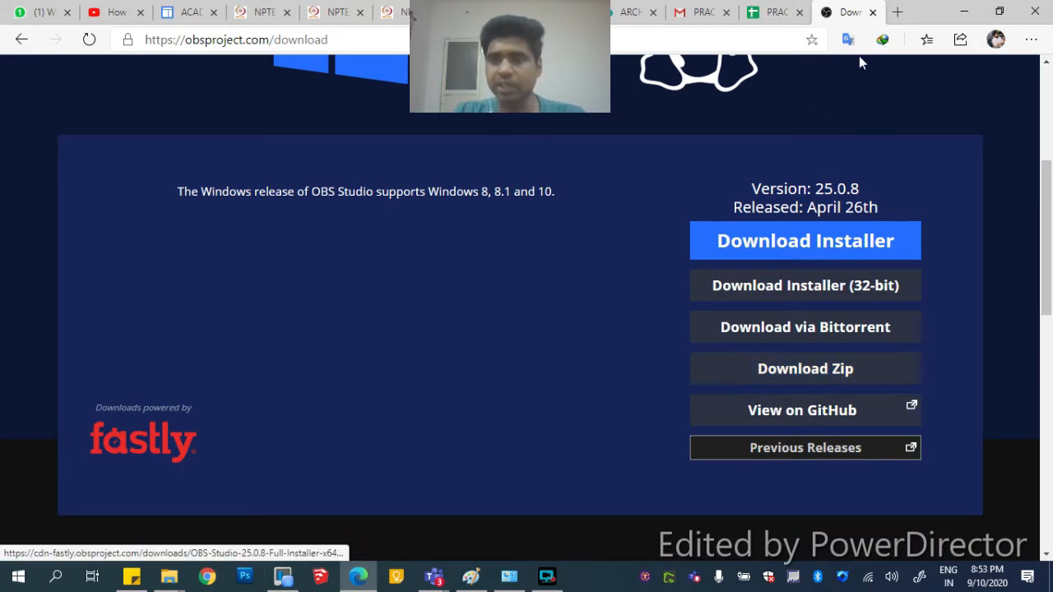
# Close the OBS download page, minimize the browser, and launch OBS Studio from the desktop
pyautogui.click(872, 13)
pyautogui.click(964, 11)
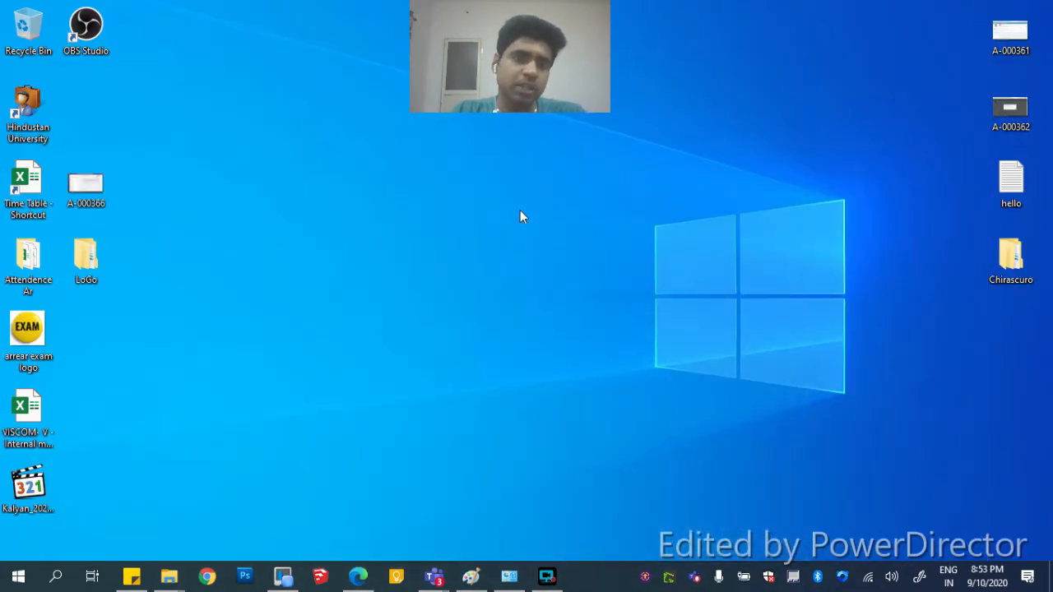
pyautogui.click(71, 26)
pyautogui.click(161, 96)
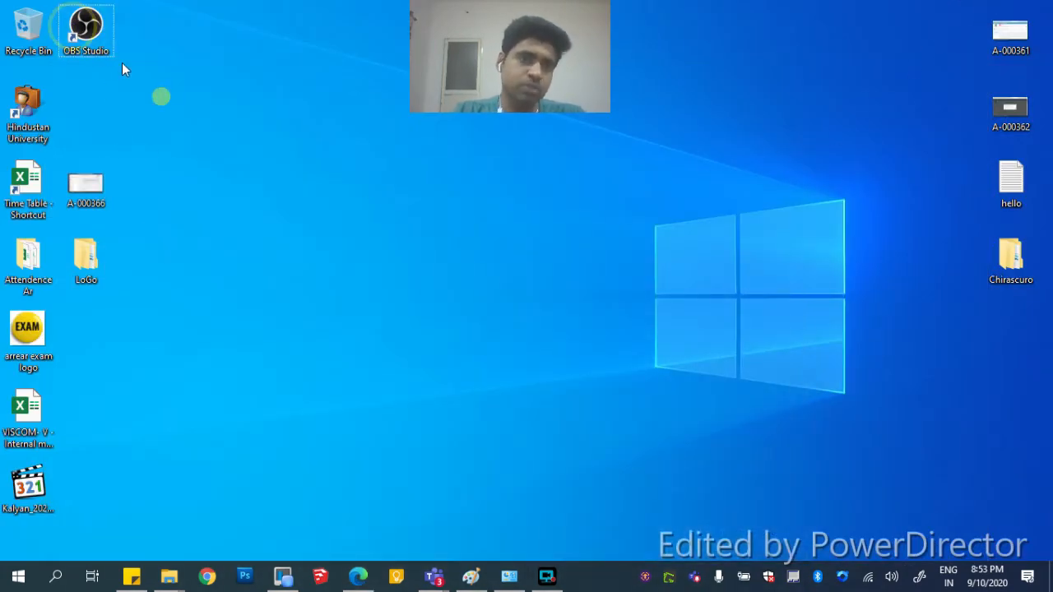
pyautogui.click(89, 27)
pyautogui.click(127, 104)
pyautogui.doubleClick(89, 31)
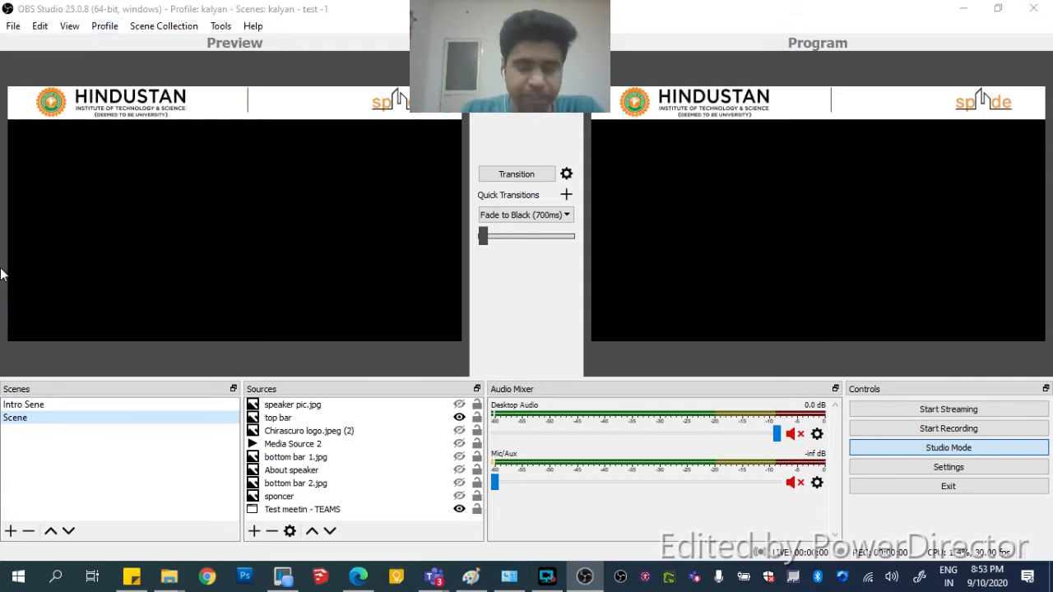
# Create a new profile named sample
pyautogui.click(13, 25)
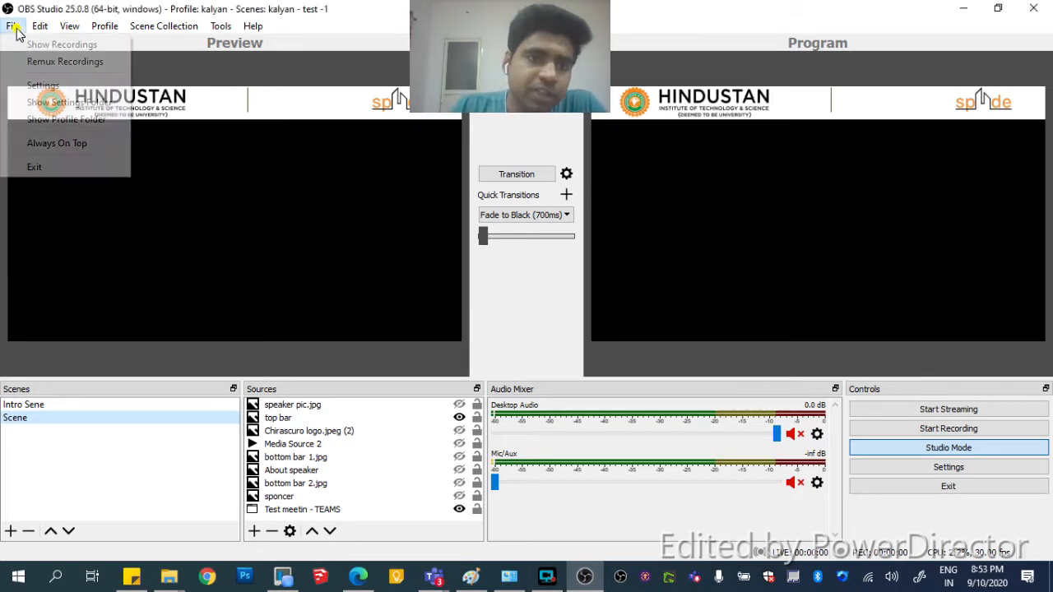
pyautogui.click(112, 31)
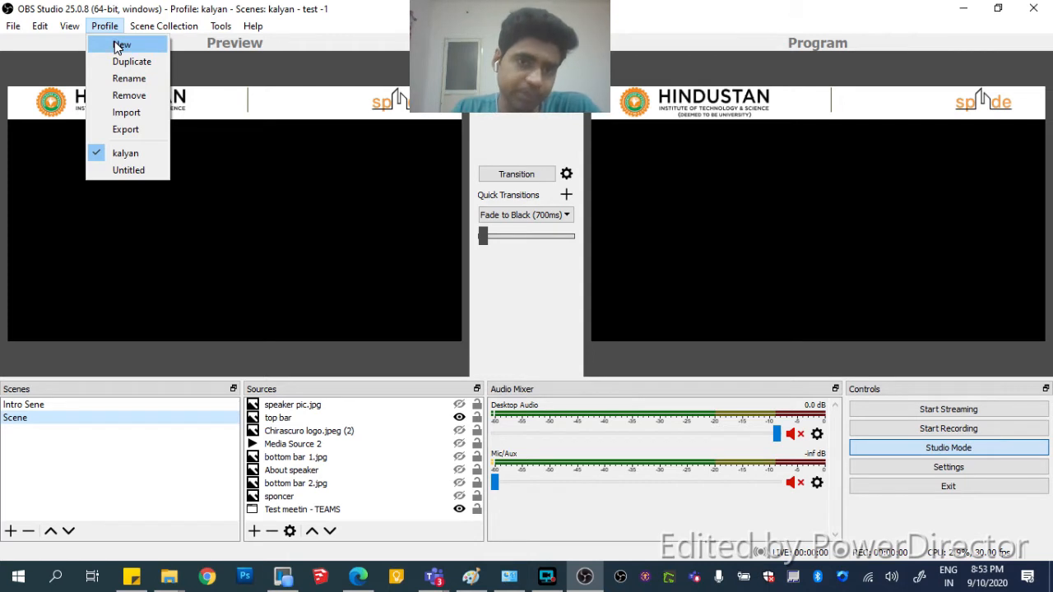
pyautogui.moveTo(156, 31)
pyautogui.moveTo(104, 27)
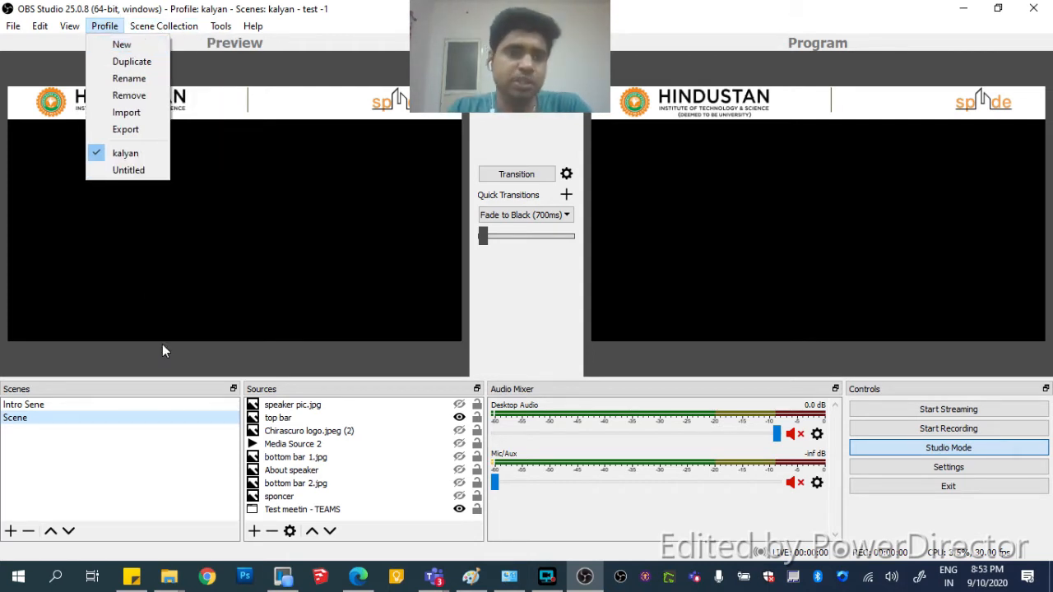
pyautogui.click(122, 46)
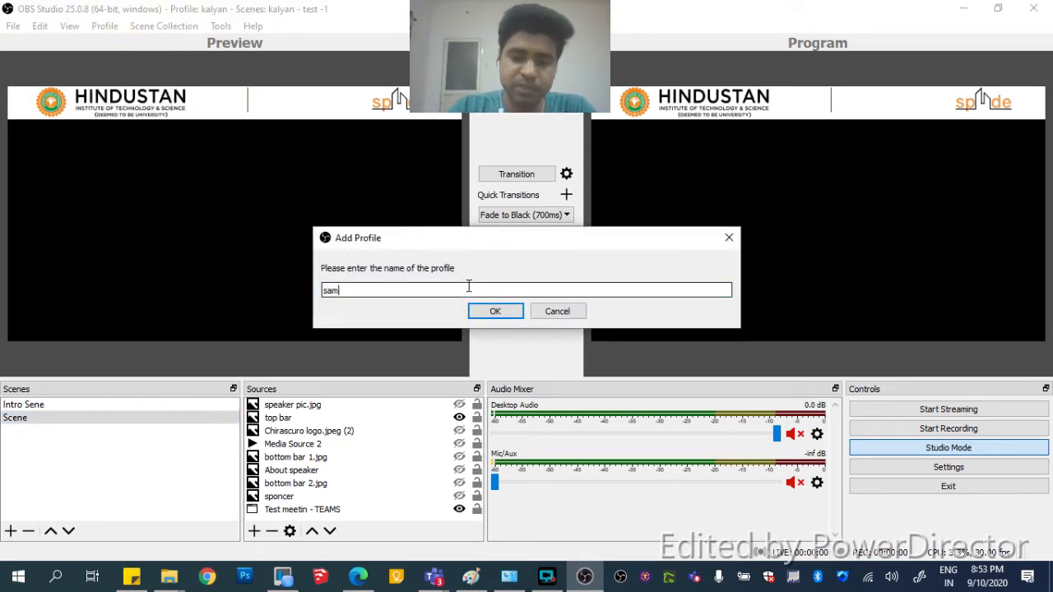
pyautogui.press('Return')
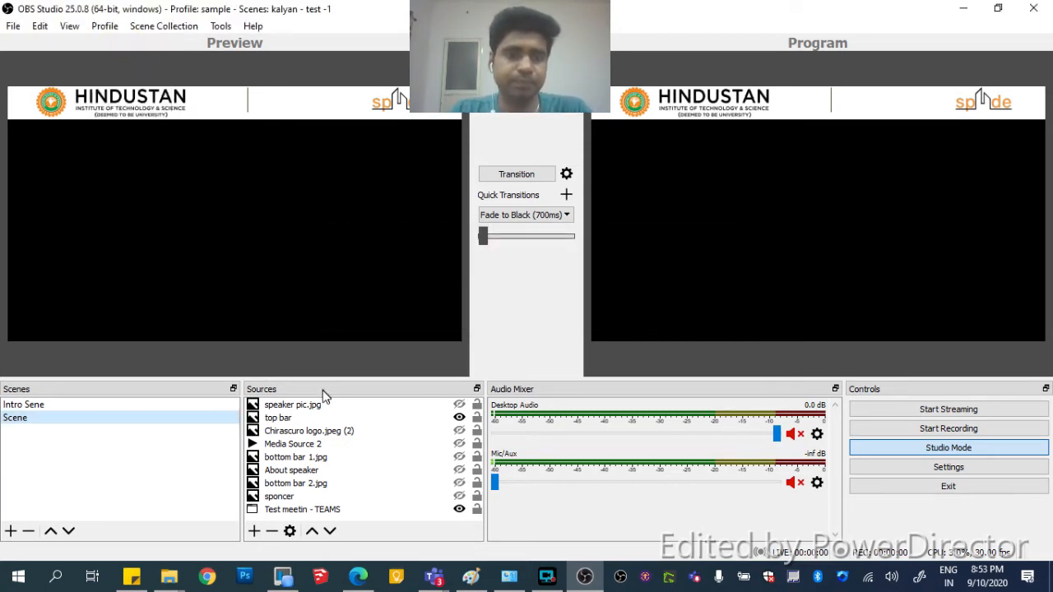
# Switch from the sample profile back to the original profile listed directly above it
pyautogui.click(104, 25)
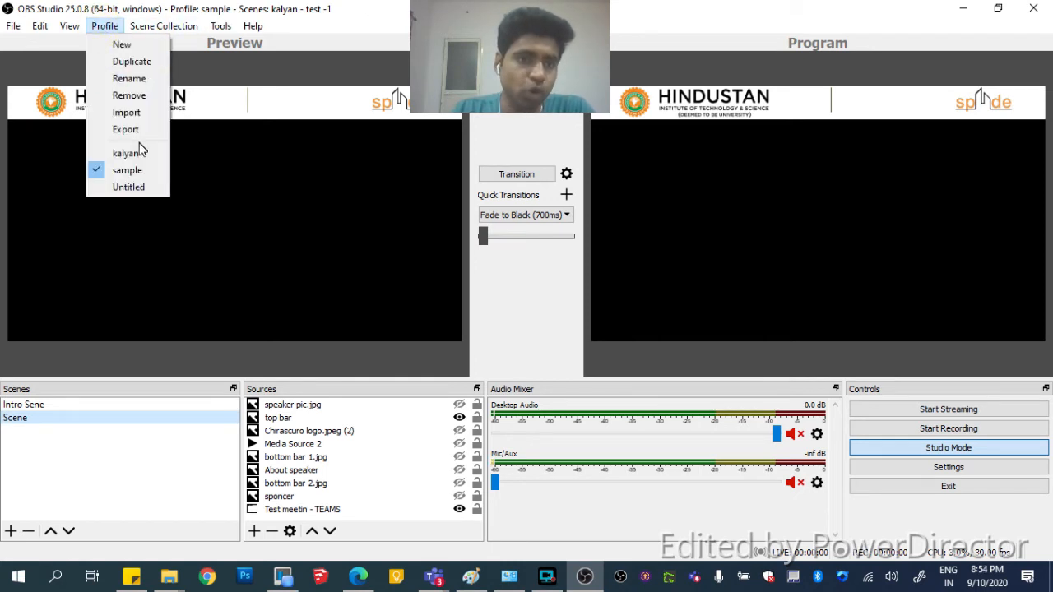
pyautogui.click(140, 171)
pyautogui.click(76, 29)
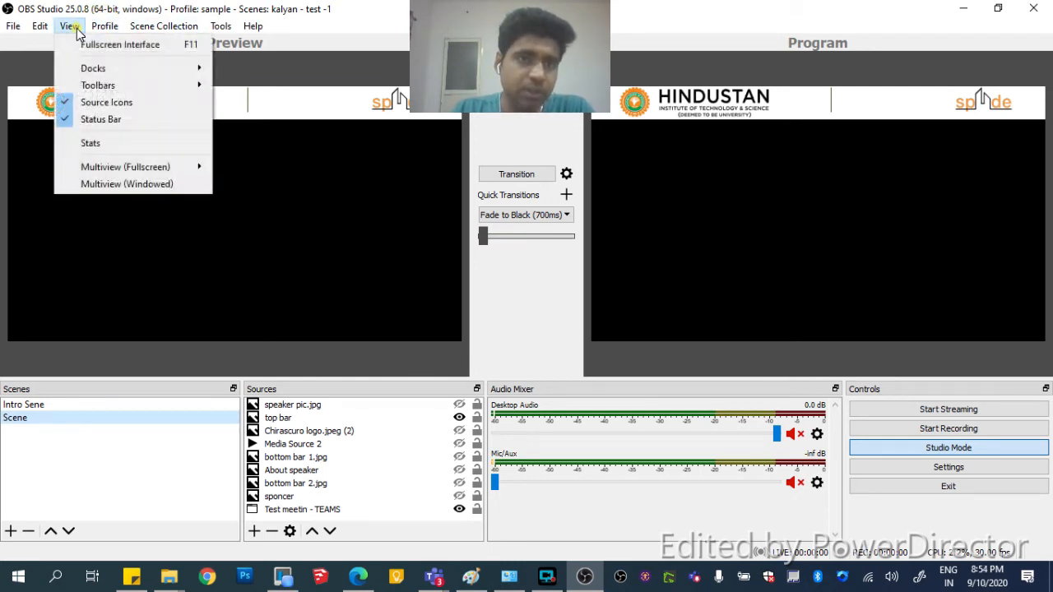
pyautogui.click(77, 28)
pyautogui.click(104, 25)
pyautogui.click(126, 154)
pyautogui.click(153, 26)
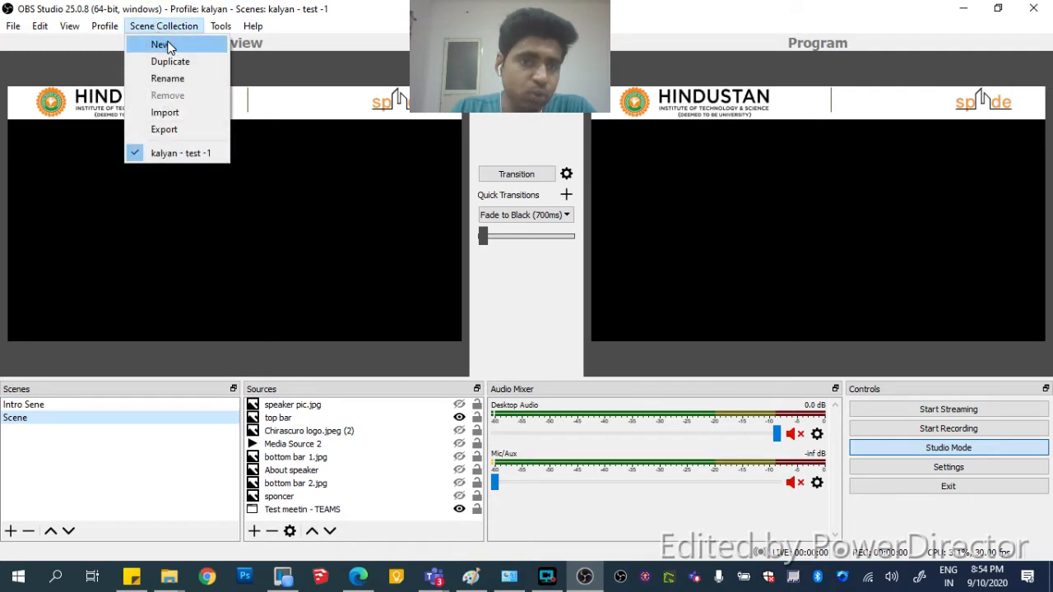
pyautogui.moveTo(69, 30)
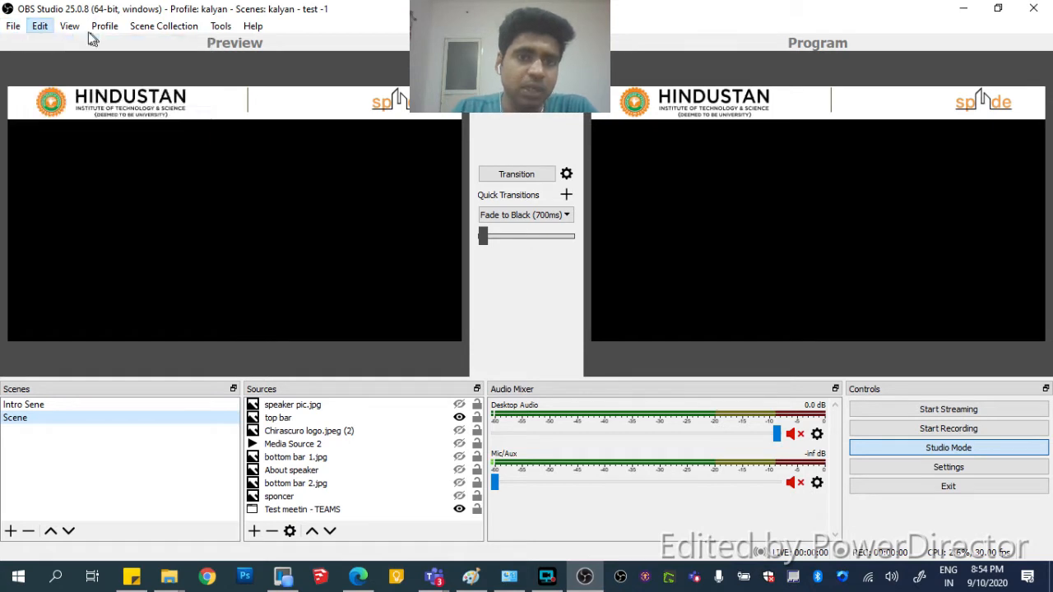
pyautogui.moveTo(99, 38)
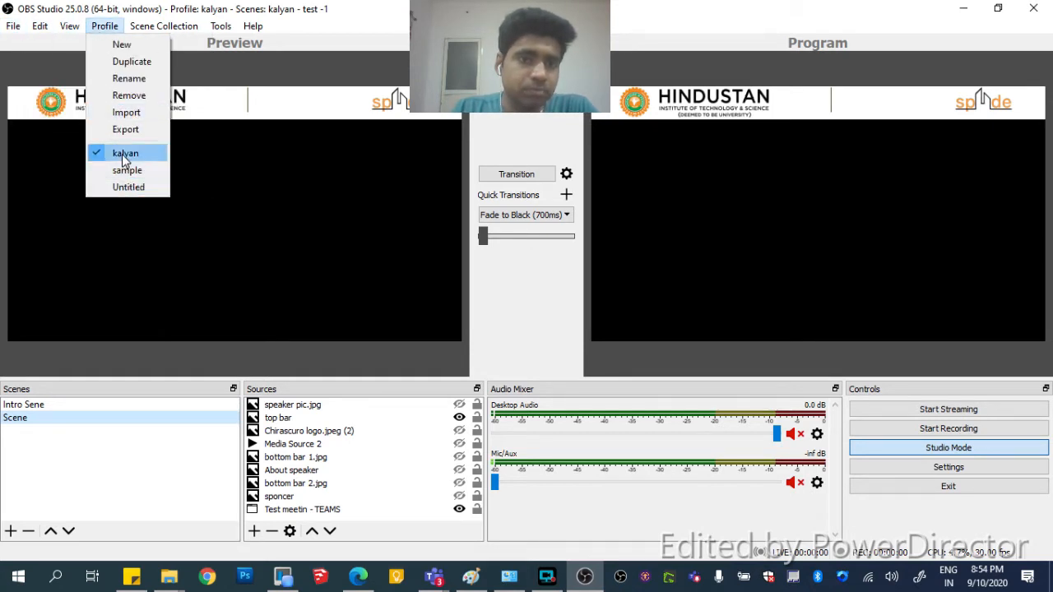
pyautogui.click(125, 153)
pyautogui.click(105, 27)
pyautogui.click(129, 156)
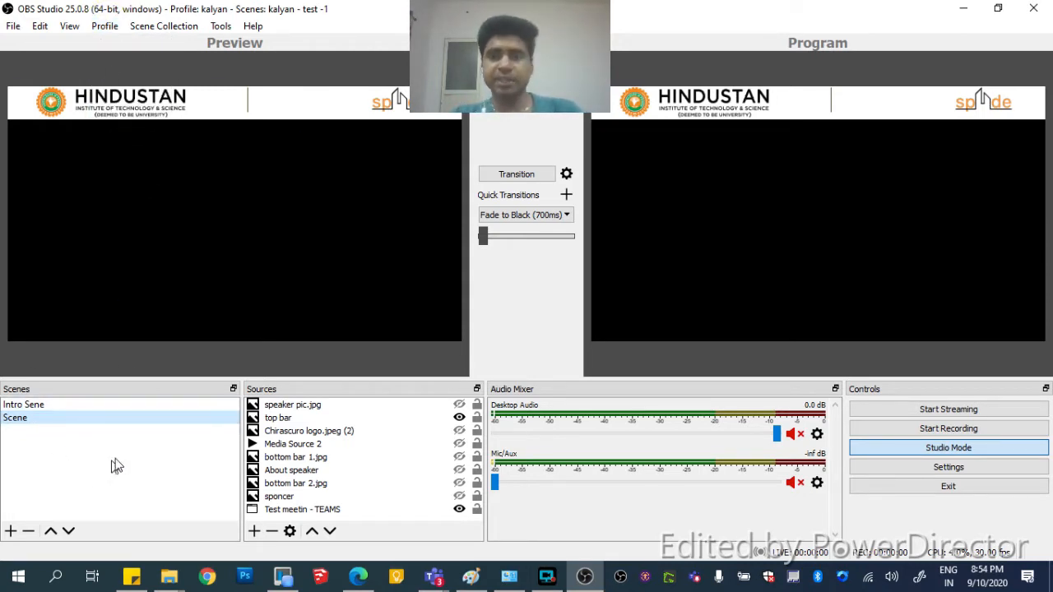
# Add a new scene named "scene - final / climax" to the scene collection
pyautogui.click(33, 405)
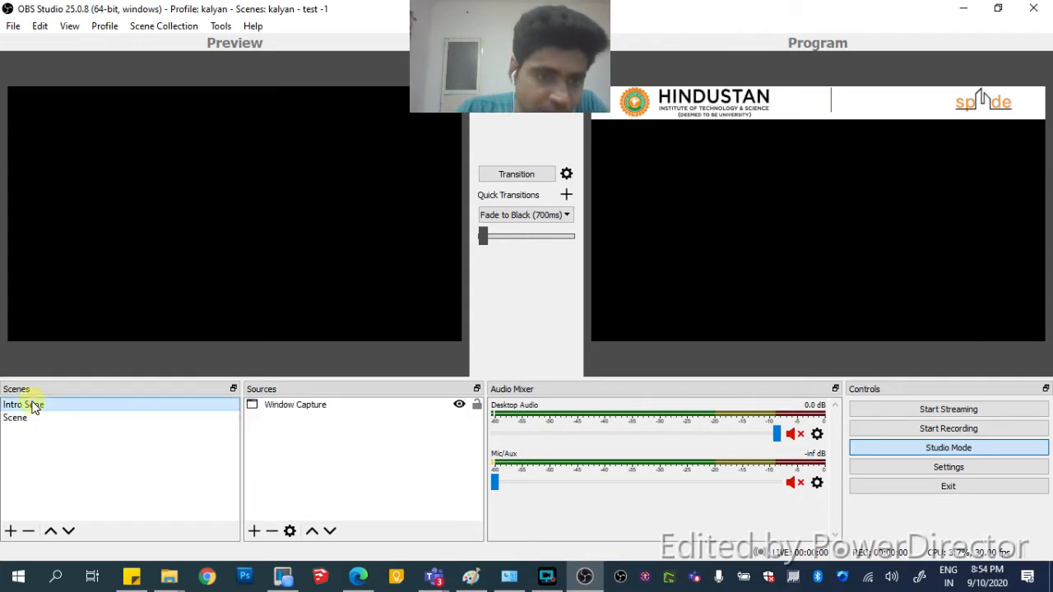
pyautogui.click(11, 531)
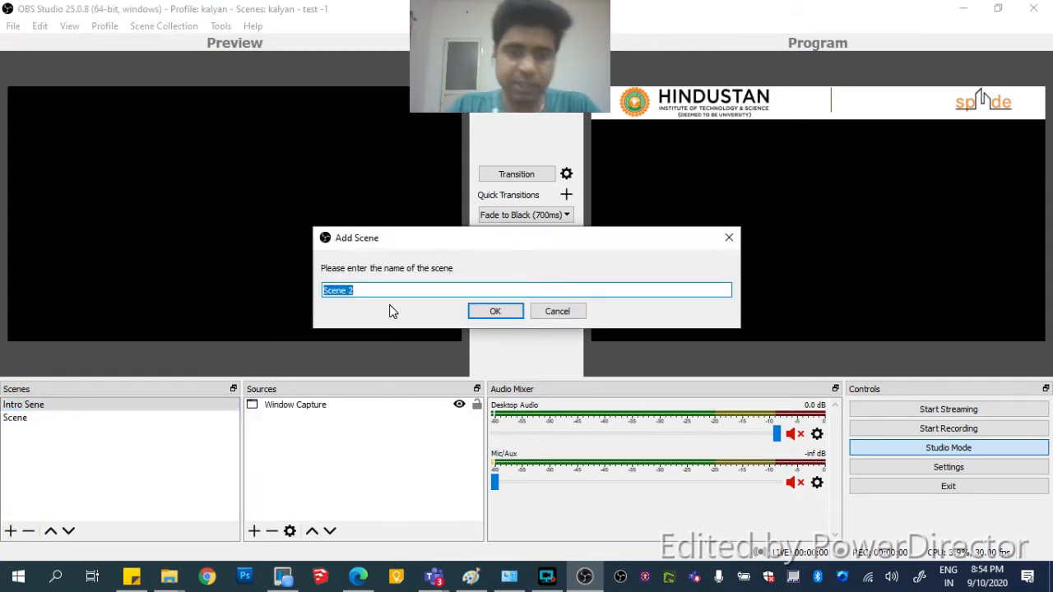
pyautogui.write('scene -')
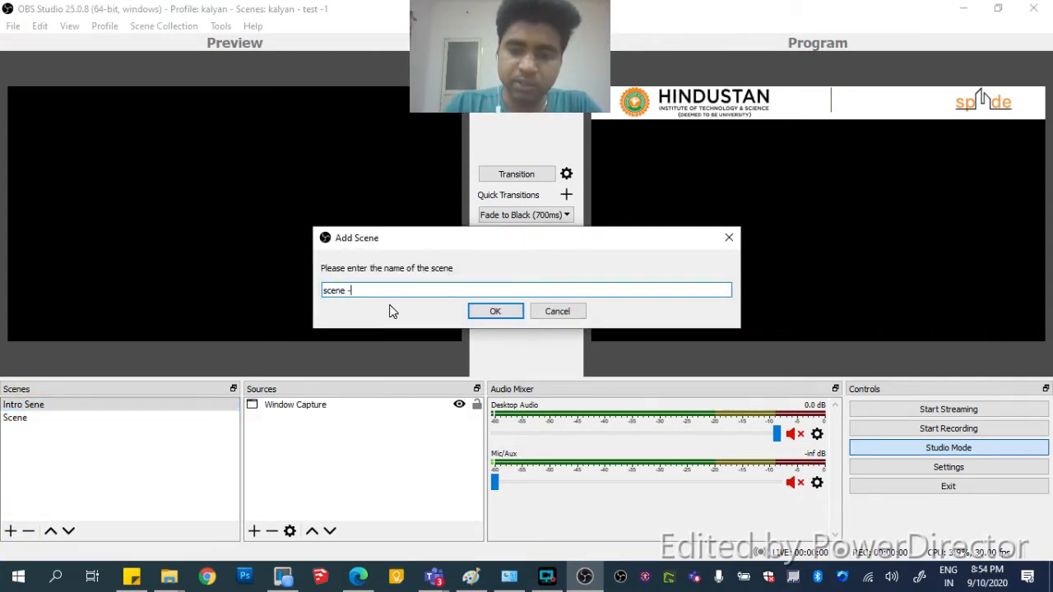
pyautogui.write(' final / ')
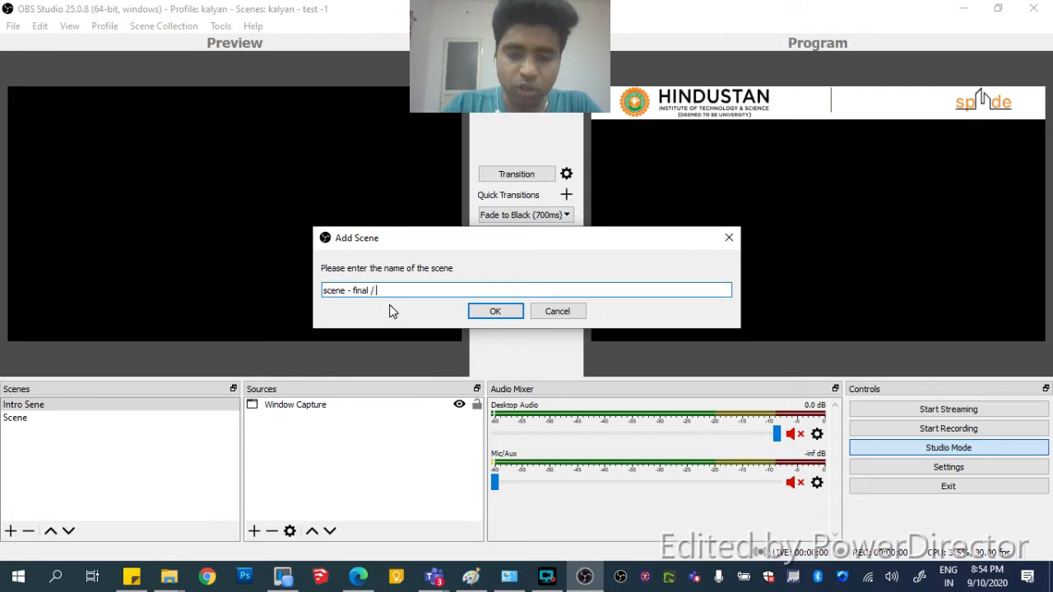
pyautogui.write('climax')
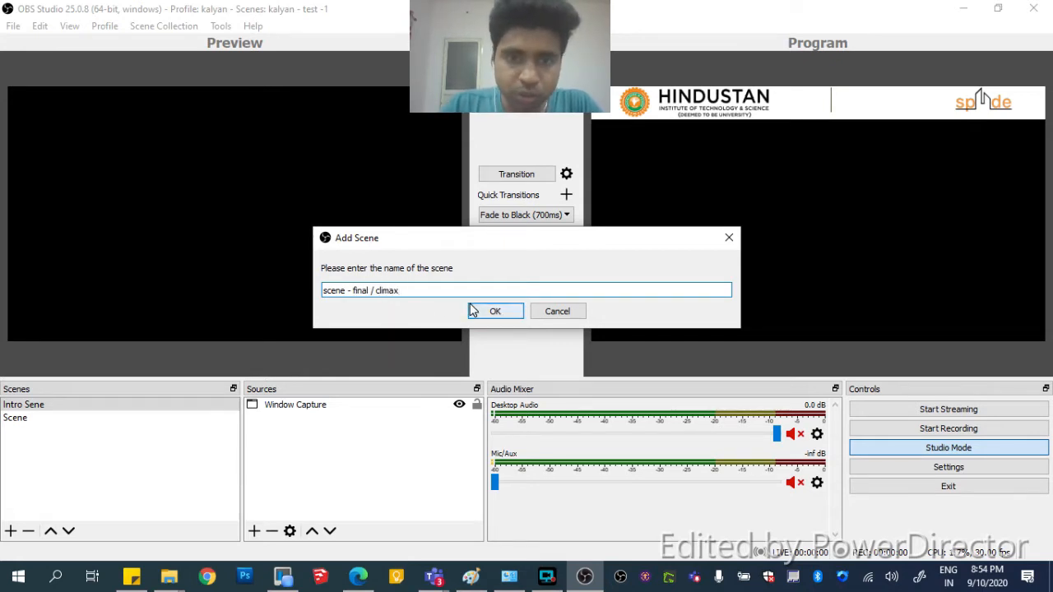
pyautogui.click(475, 310)
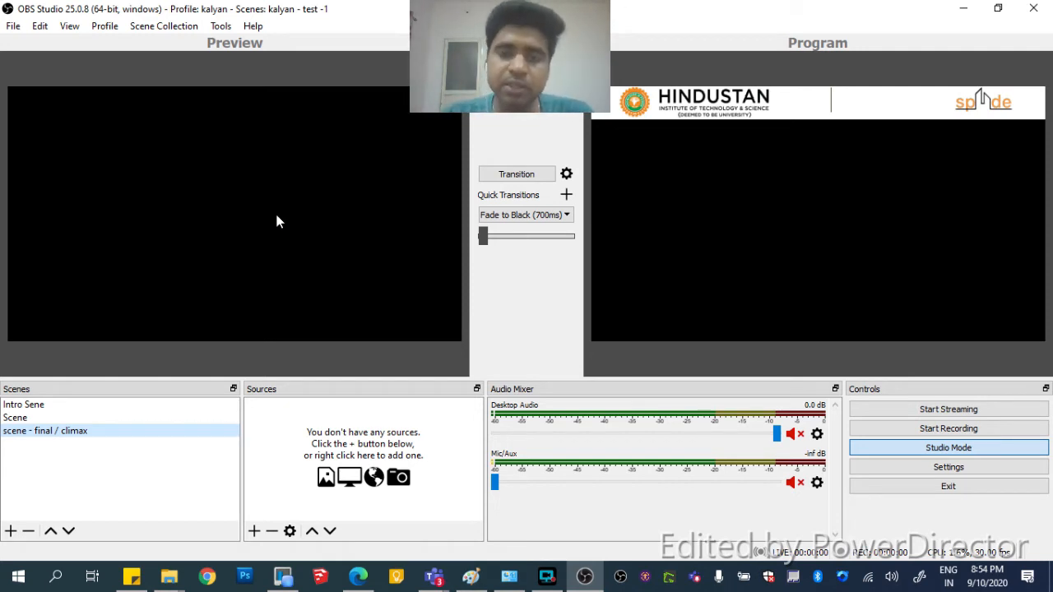
# Remove the Window Capture source from the Intro Sene scene
pyautogui.click(23, 408)
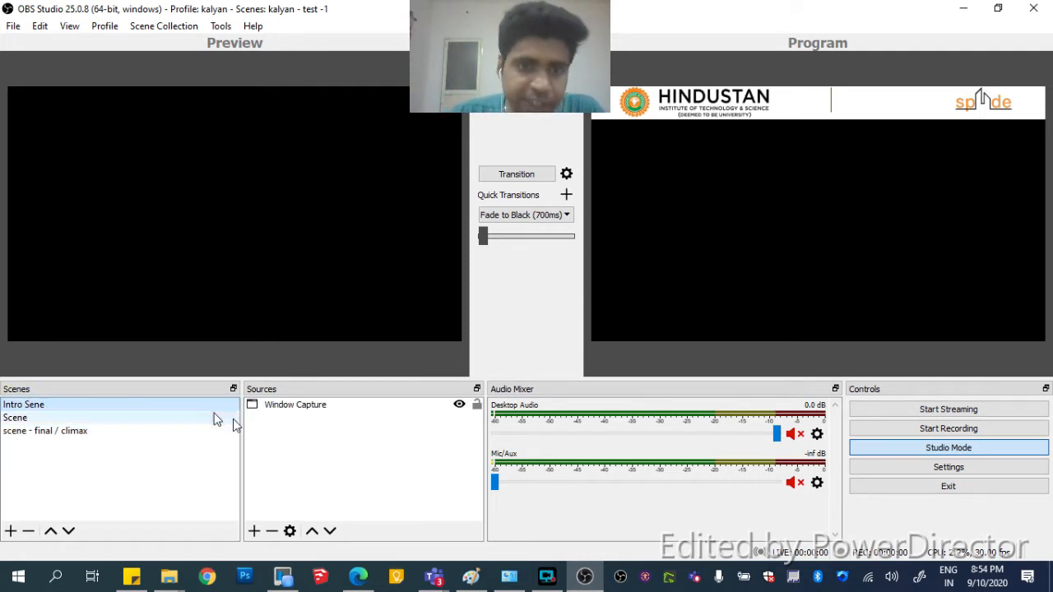
pyautogui.click(272, 534)
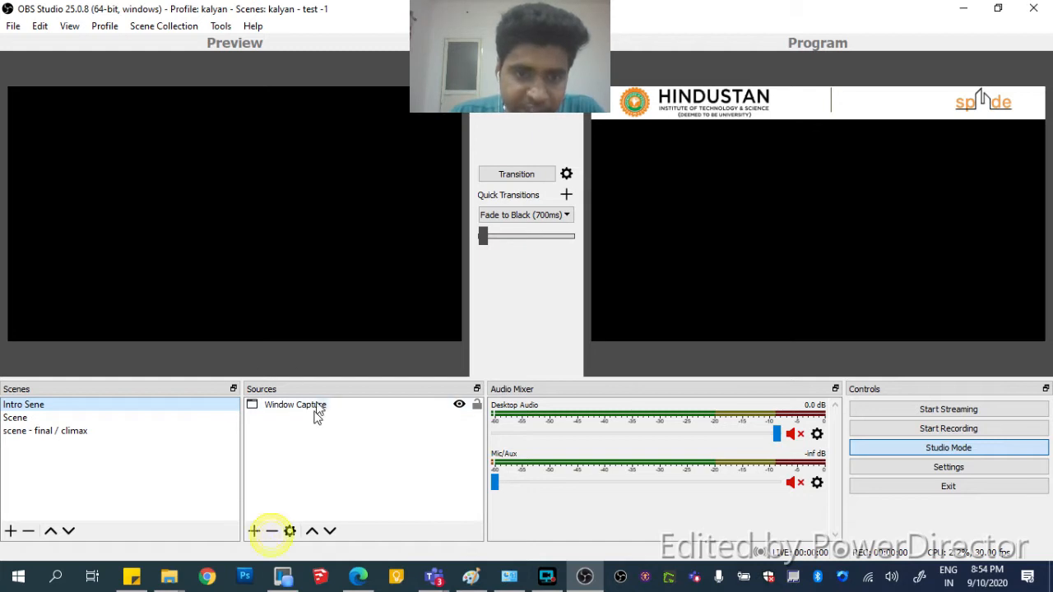
pyautogui.click(296, 404)
pyautogui.click(272, 531)
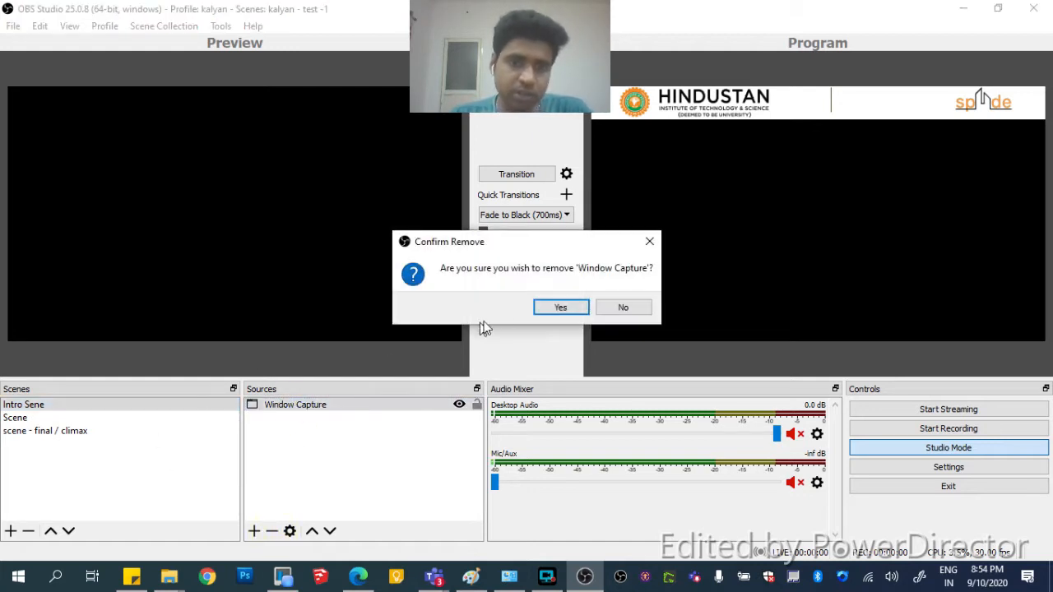
pyautogui.click(562, 310)
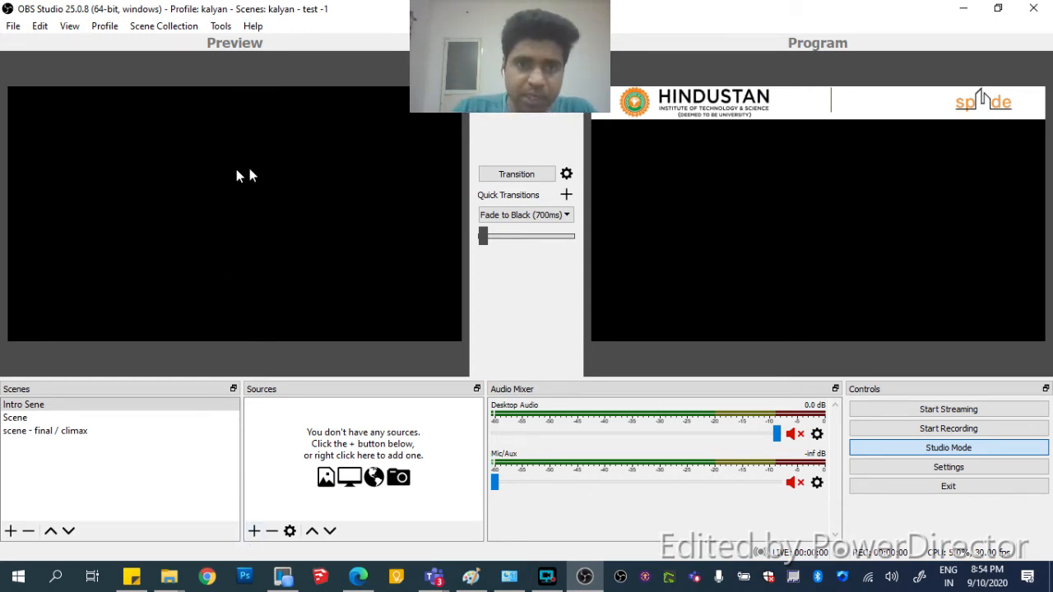
# Transition the emptied Intro Sene scene from the preview to the program output
pyautogui.click(256, 529)
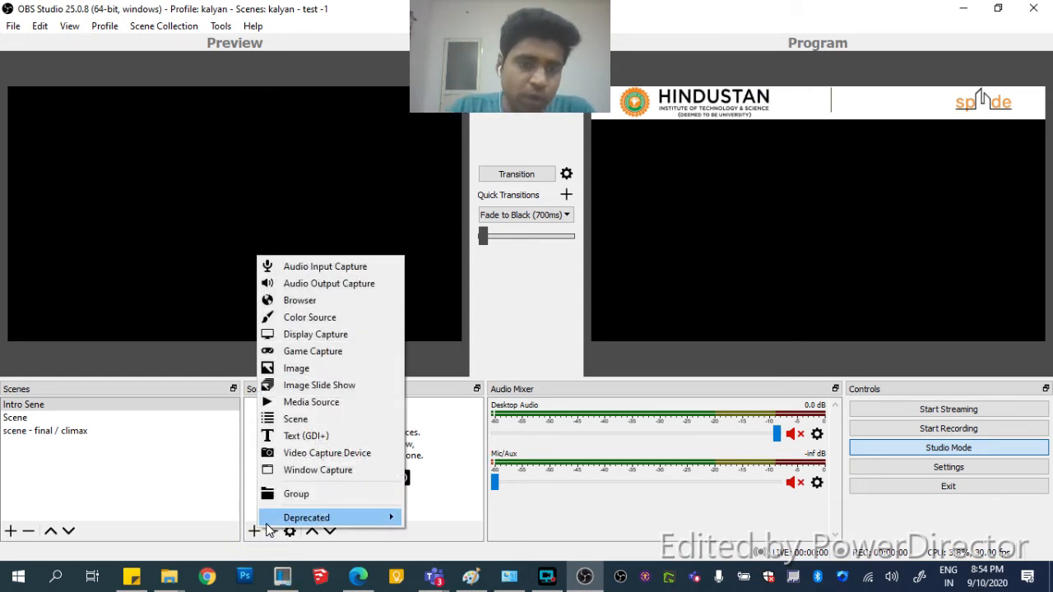
pyautogui.click(518, 172)
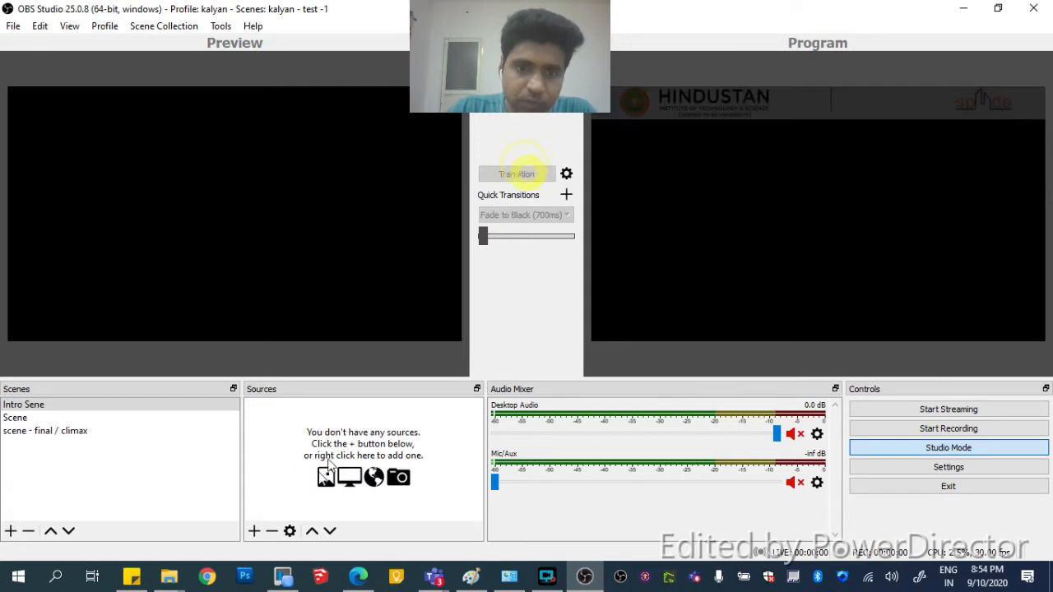
pyautogui.click(115, 406)
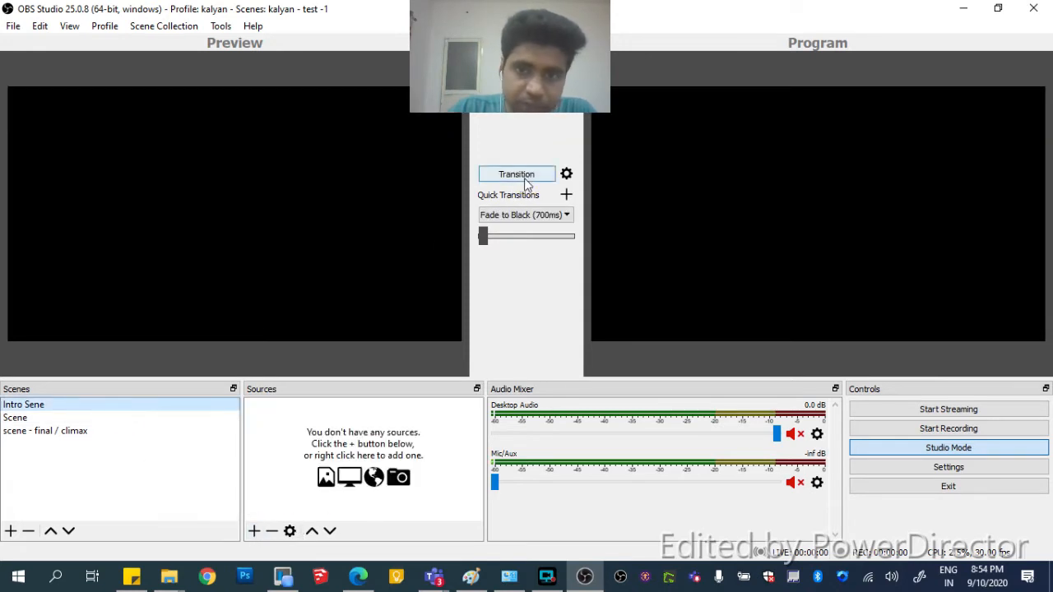
# Create a new visible image source named Image in the Intro Sene scene
pyautogui.click(255, 530)
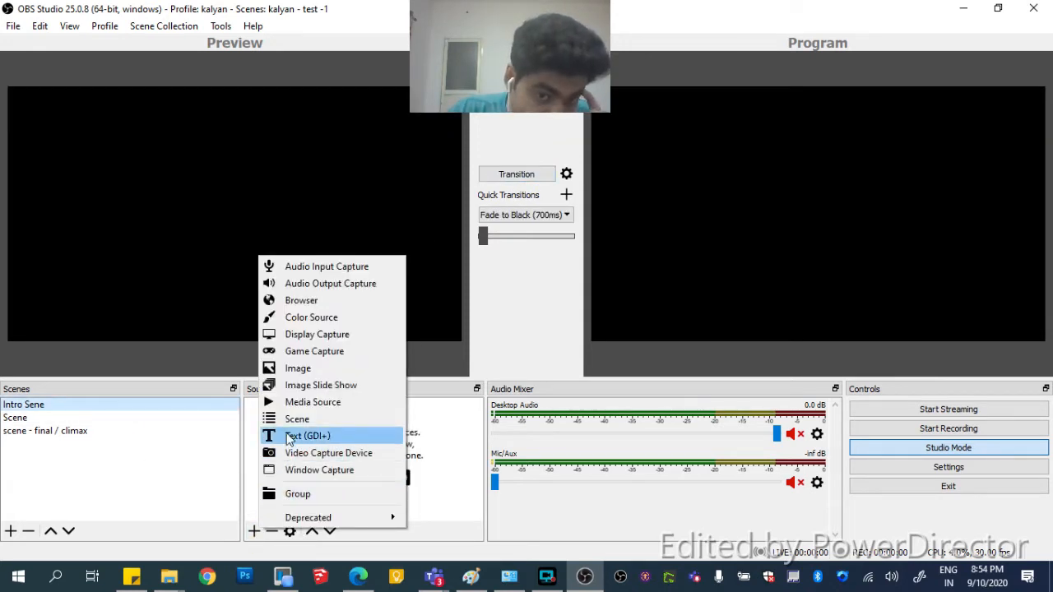
pyautogui.click(320, 368)
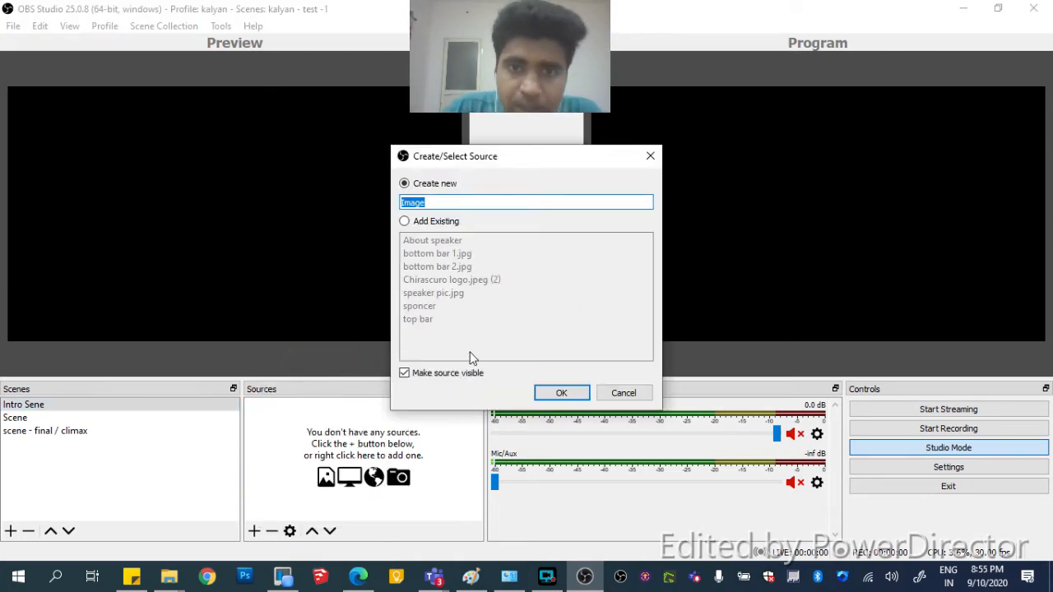
pyautogui.click(552, 393)
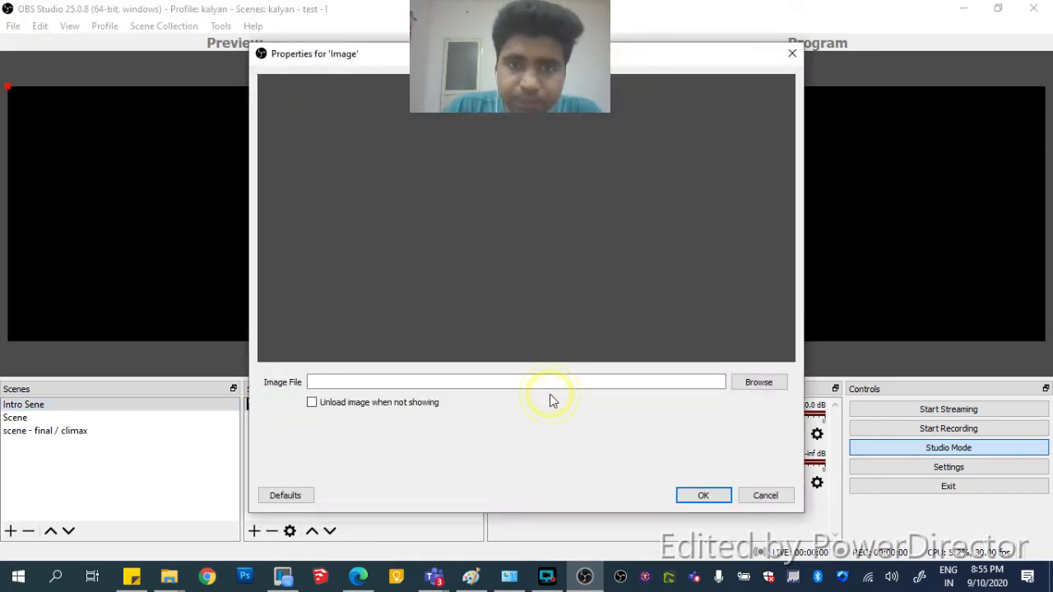
# Load Chirascuro logo.jpeg from the desktop's Chirascuro/Graphic Elements folder as the image source's file
pyautogui.click(735, 382)
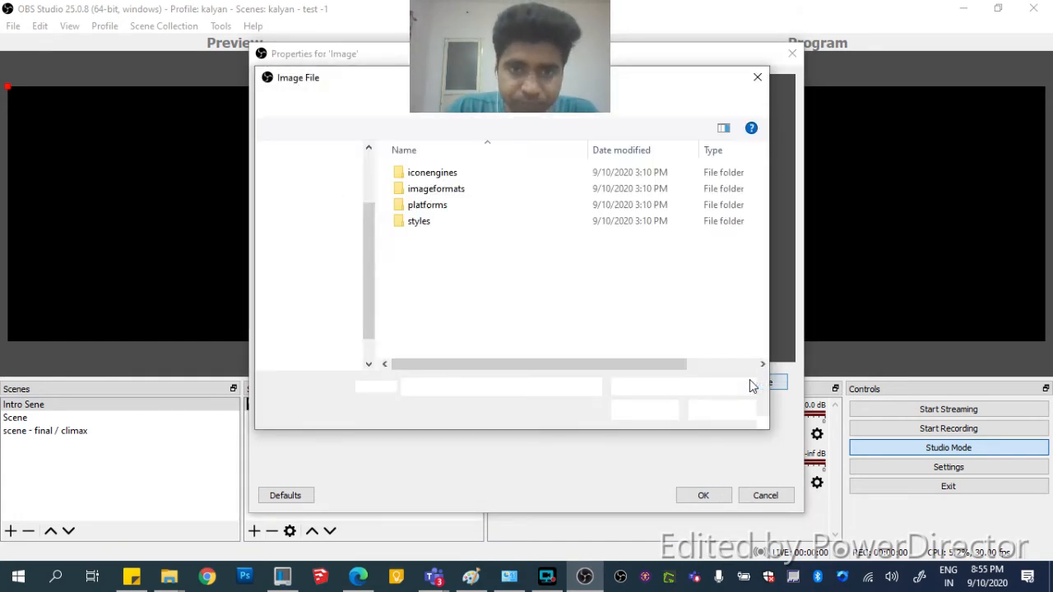
pyautogui.click(319, 194)
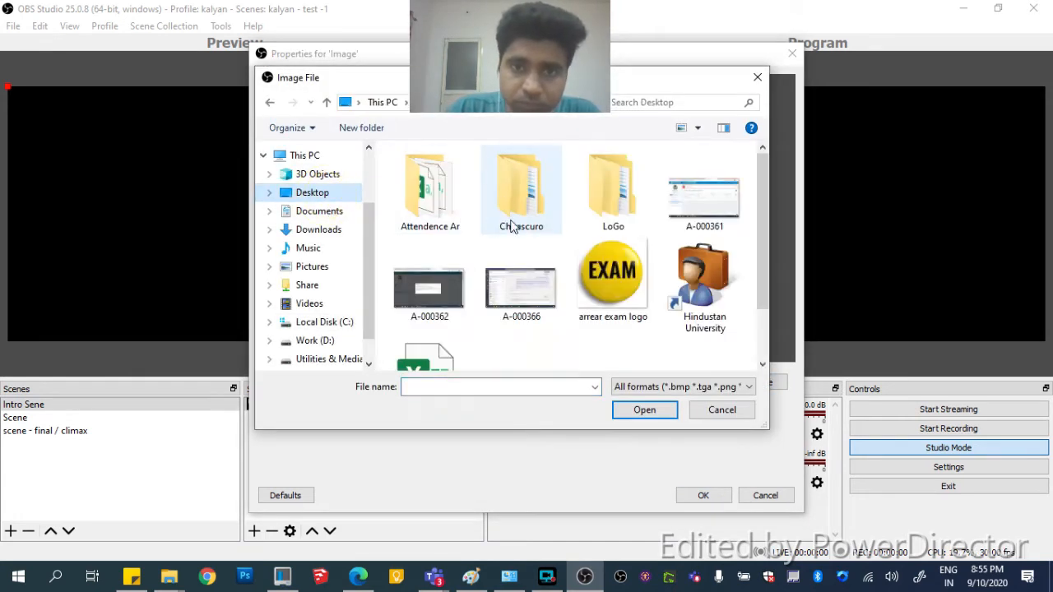
pyautogui.doubleClick(514, 218)
pyautogui.doubleClick(452, 176)
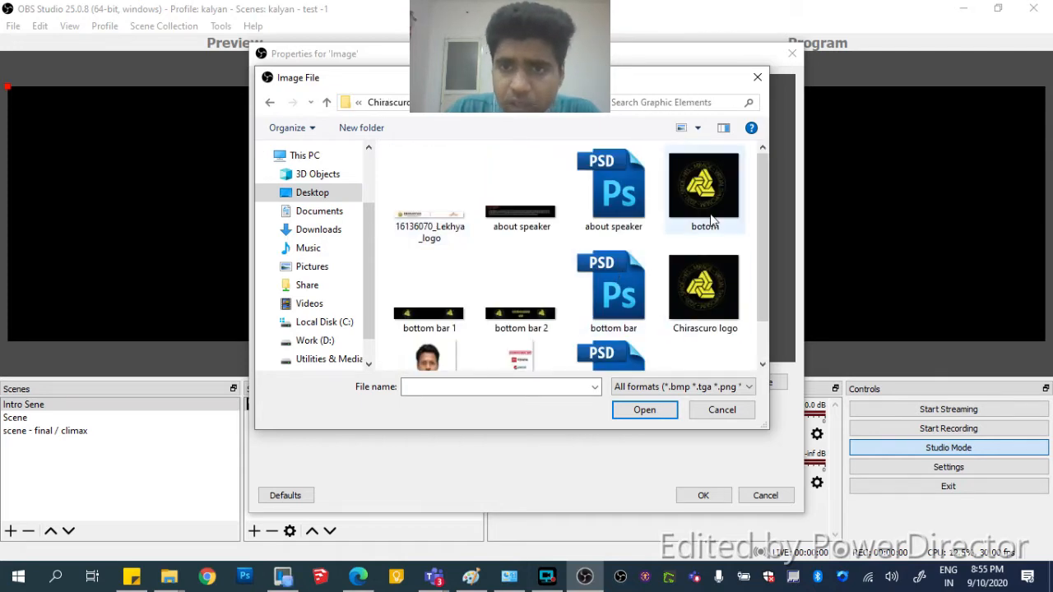
pyautogui.doubleClick(716, 290)
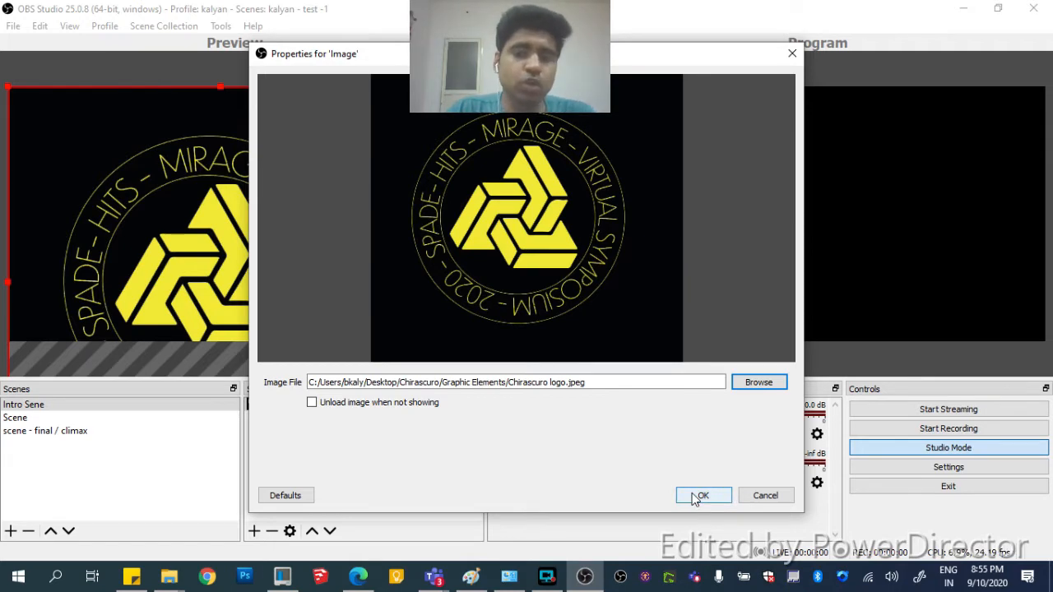
pyautogui.click(699, 496)
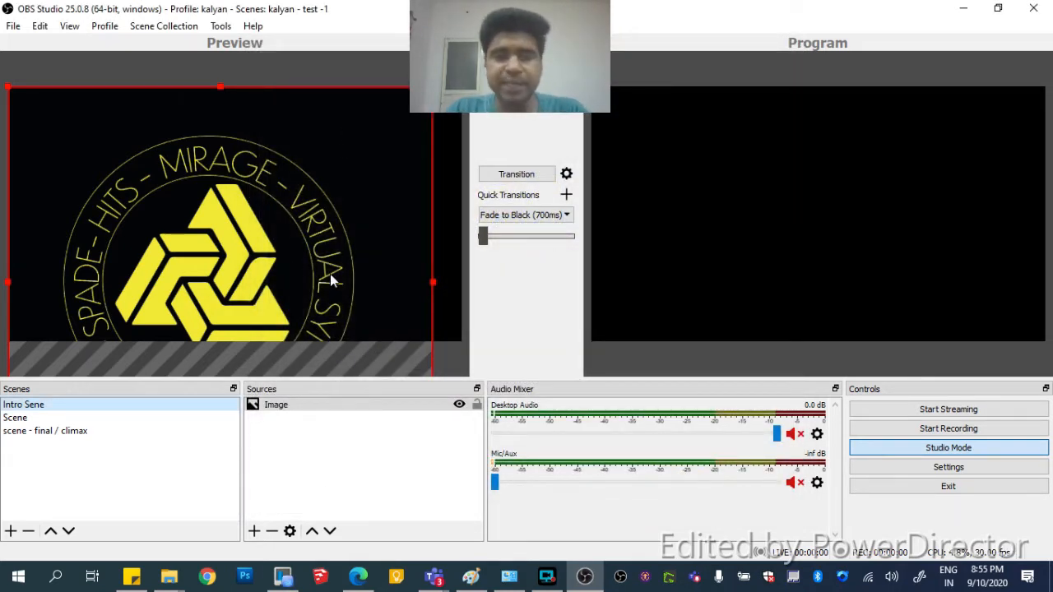
# Scale the oversized logo image down to fit inside the canvas and move it to the middle
pyautogui.moveTo(433, 86); pyautogui.dragTo(273, 240)
pyautogui.moveTo(226, 271); pyautogui.dragTo(263, 172)
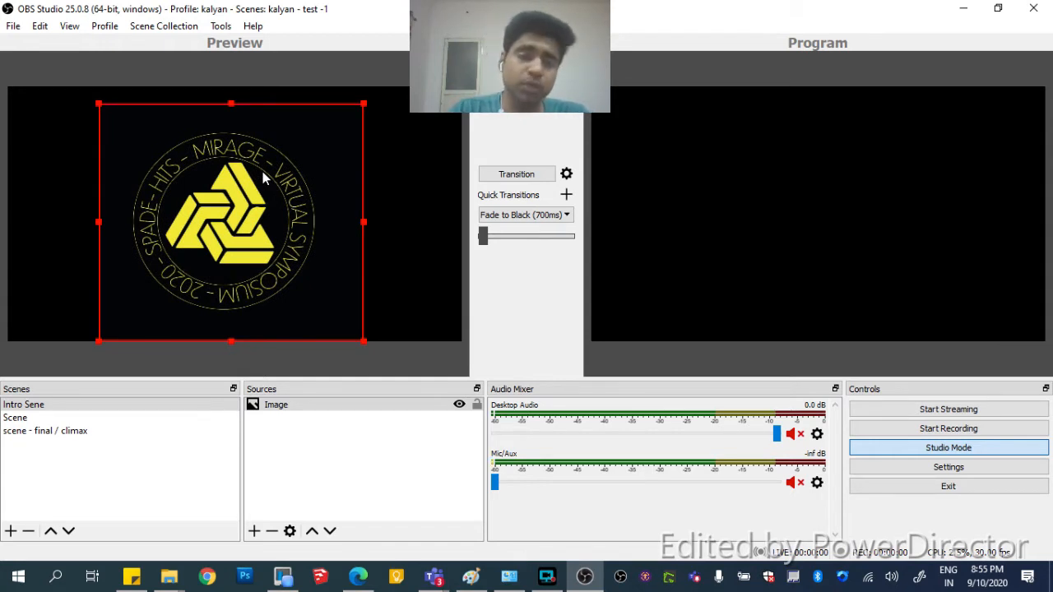
pyautogui.moveTo(262, 171); pyautogui.dragTo(274, 163)
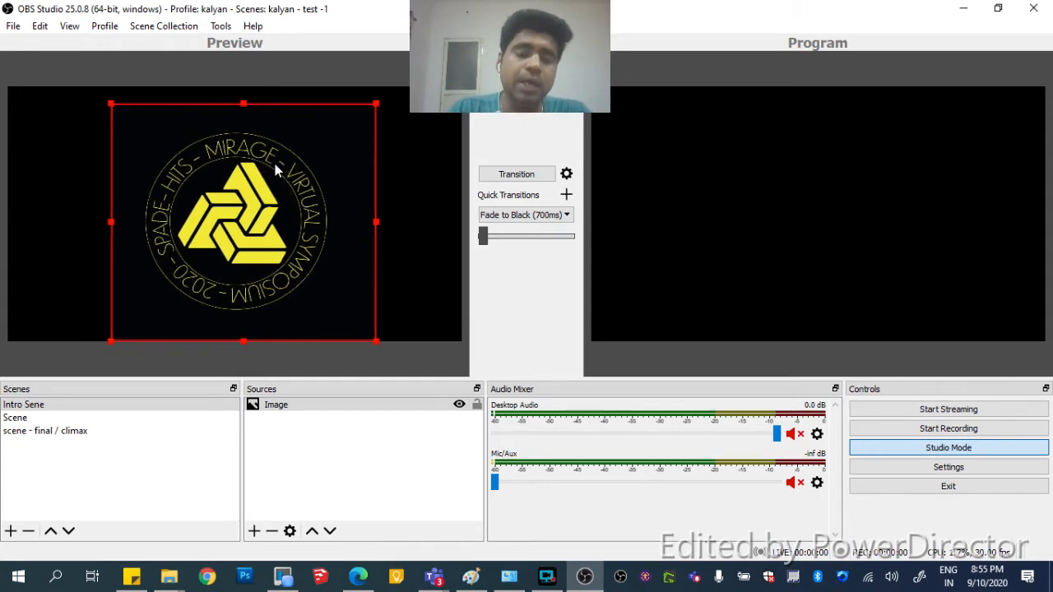
pyautogui.click(434, 284)
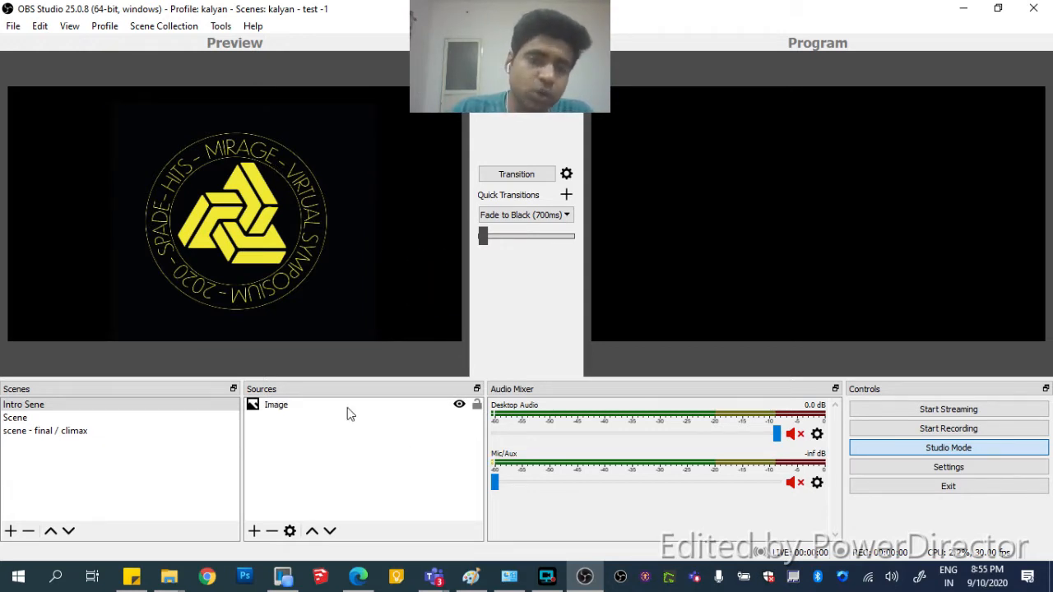
# Refine the logo's size and position so it sits slightly smaller in the centre with margins above and below
pyautogui.moveTo(262, 224)
pyautogui.mouseDown()
pyautogui.moveTo(192, 212)
pyautogui.moveTo(249, 211)
pyautogui.mouseUp()
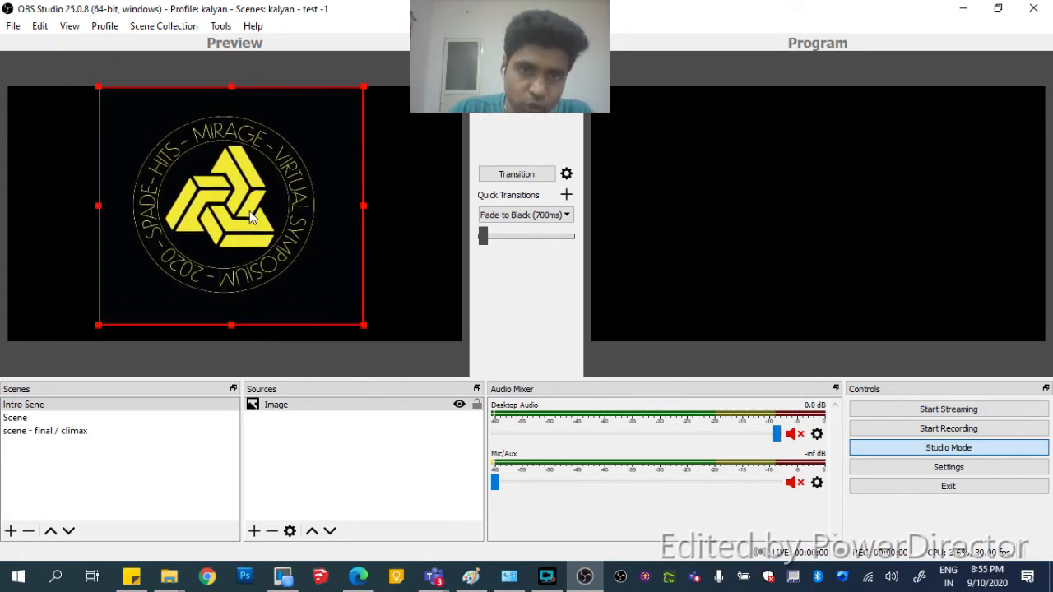
pyautogui.moveTo(364, 326)
pyautogui.mouseDown()
pyautogui.moveTo(393, 348)
pyautogui.moveTo(235, 235)
pyautogui.moveTo(384, 336)
pyautogui.moveTo(357, 320)
pyautogui.moveTo(376, 340)
pyautogui.mouseUp()
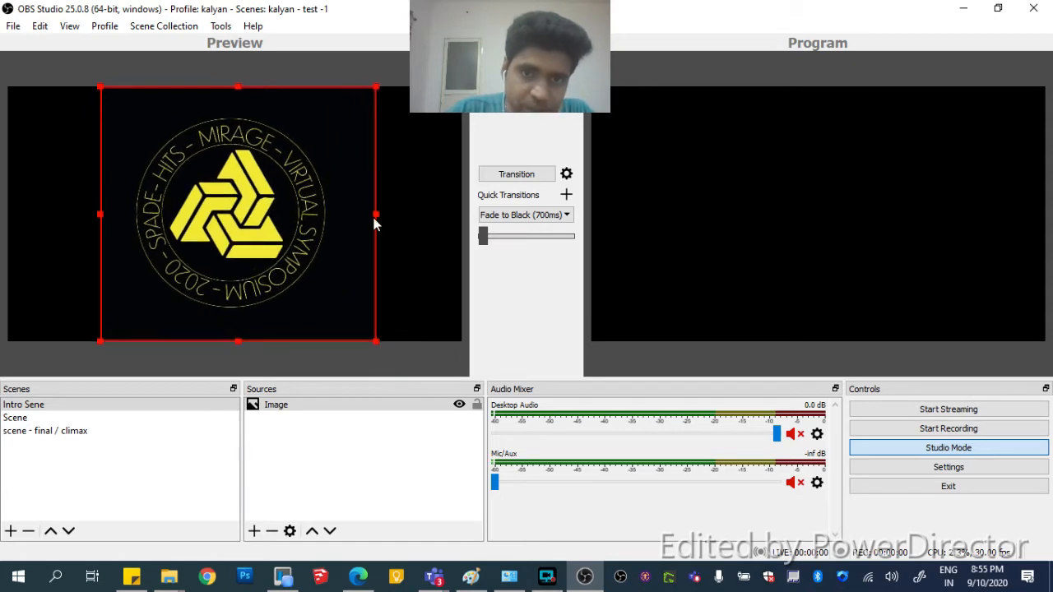
pyautogui.moveTo(375, 219)
pyautogui.mouseDown()
pyautogui.moveTo(282, 222)
pyautogui.moveTo(399, 228)
pyautogui.moveTo(369, 229)
pyautogui.mouseUp()
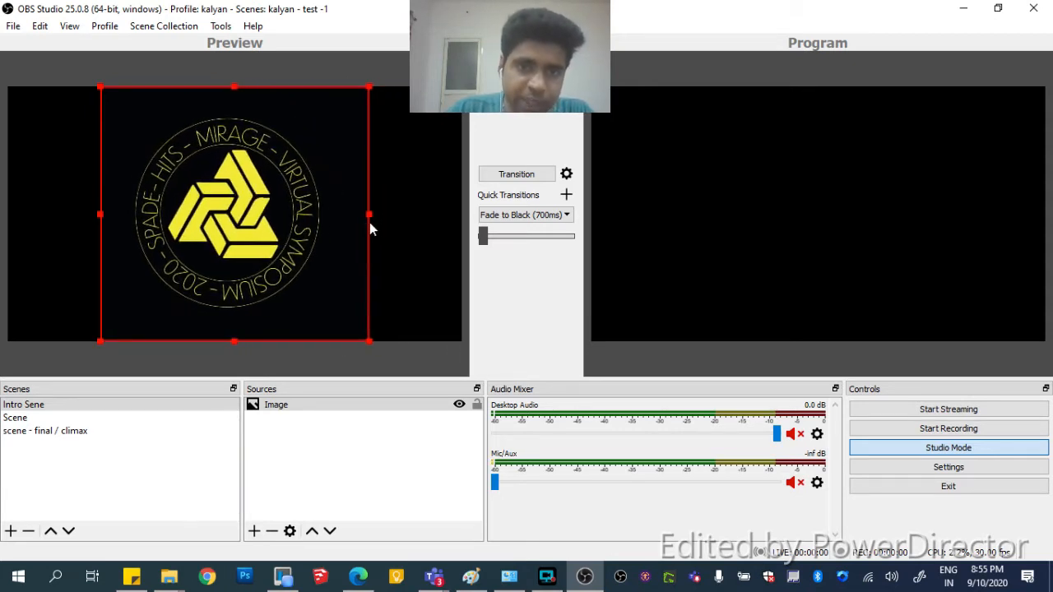
pyautogui.moveTo(371, 340)
pyautogui.mouseDown()
pyautogui.moveTo(306, 258)
pyautogui.moveTo(377, 341)
pyautogui.moveTo(291, 262)
pyautogui.moveTo(366, 344)
pyautogui.mouseUp()
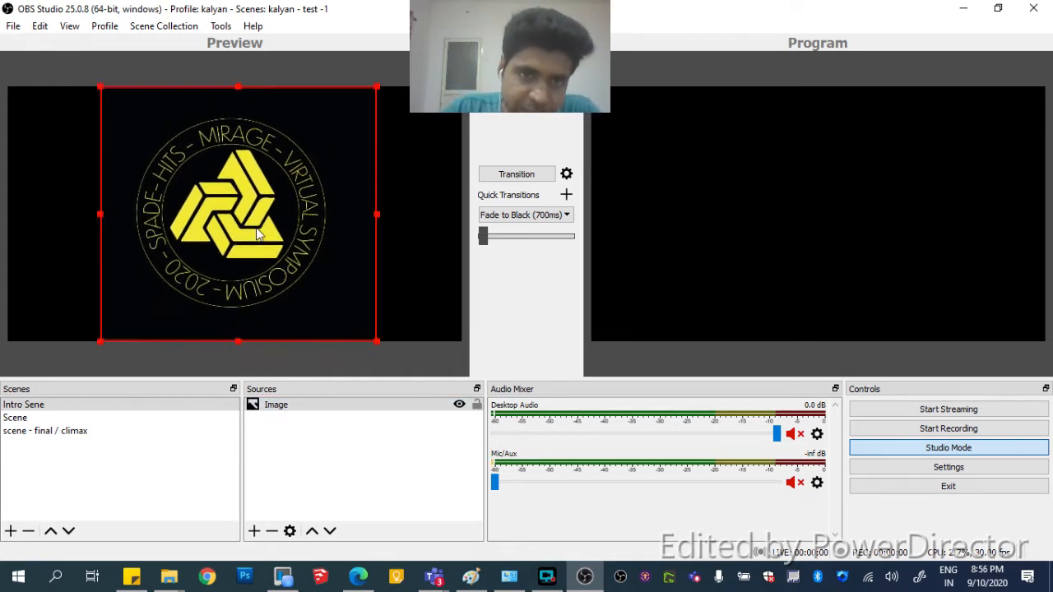
pyautogui.moveTo(375, 89); pyautogui.dragTo(350, 115)
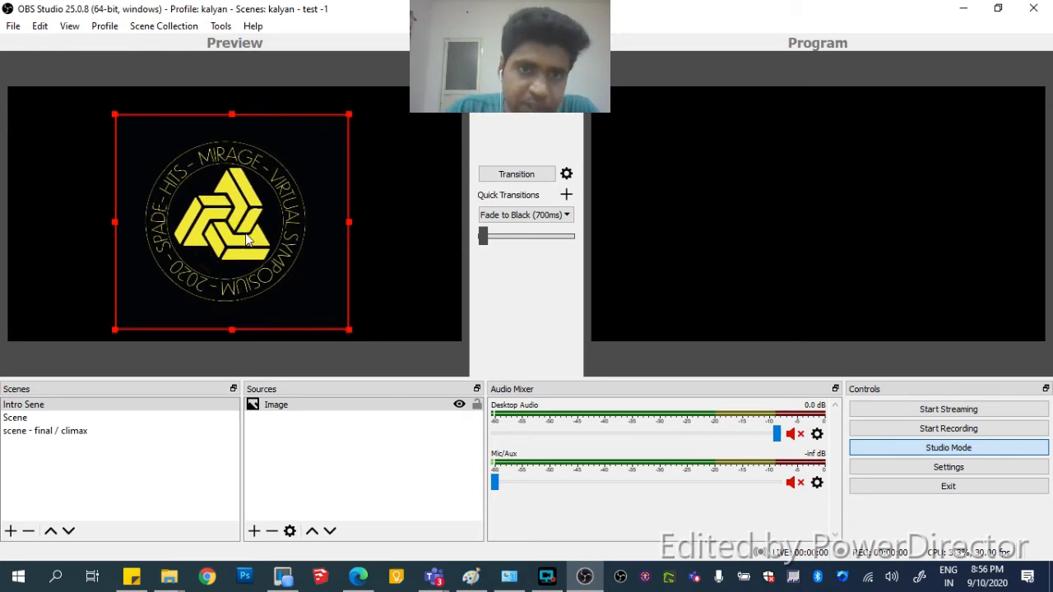
pyautogui.click(302, 469)
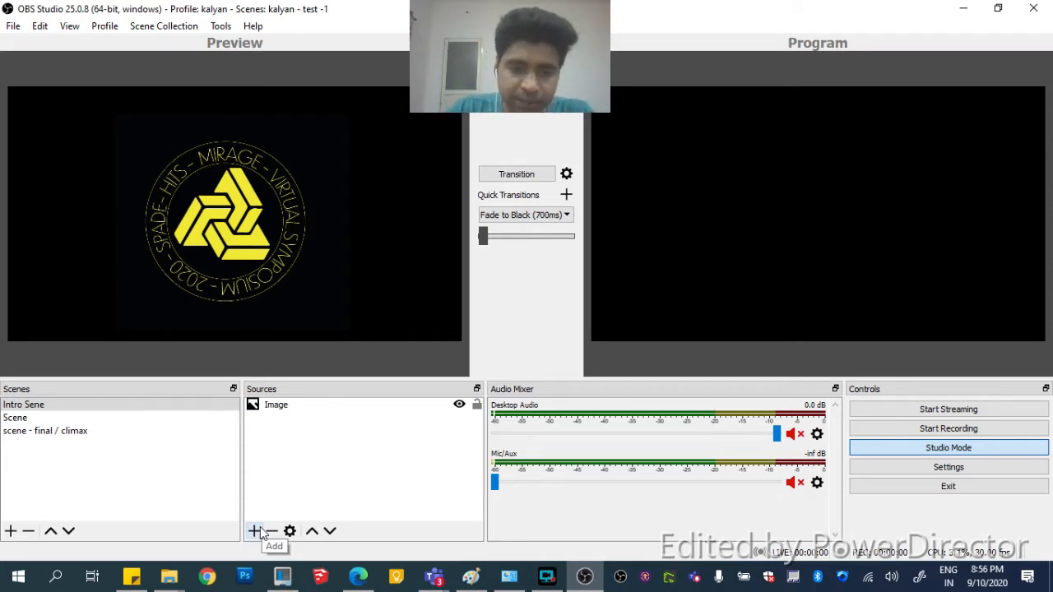
# Check the available source types, and view the speaker and application levels in the Windows Volume Mixer before closing it
pyautogui.click(260, 530)
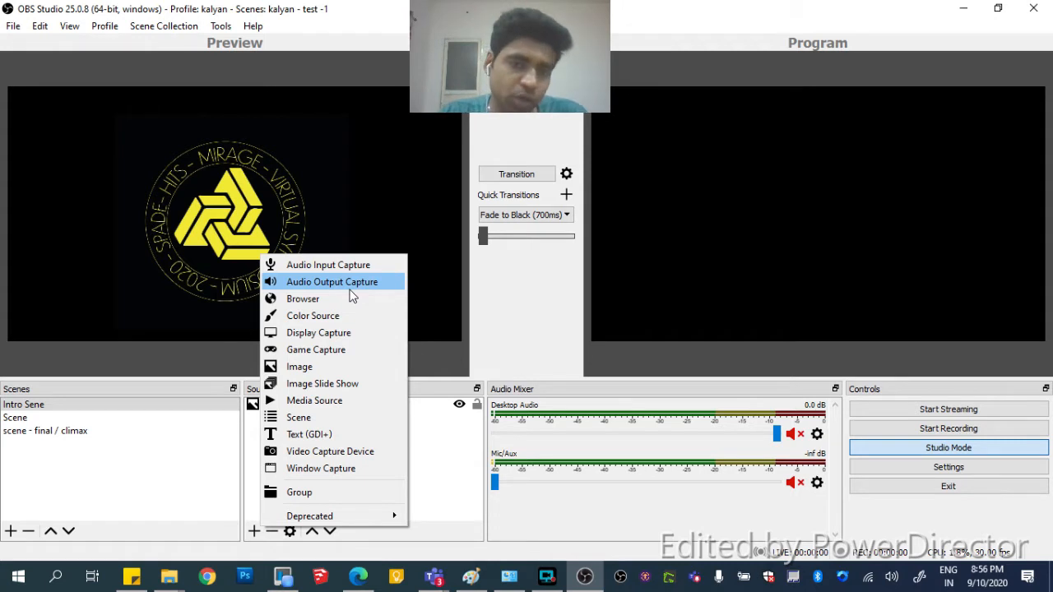
pyautogui.click(894, 578)
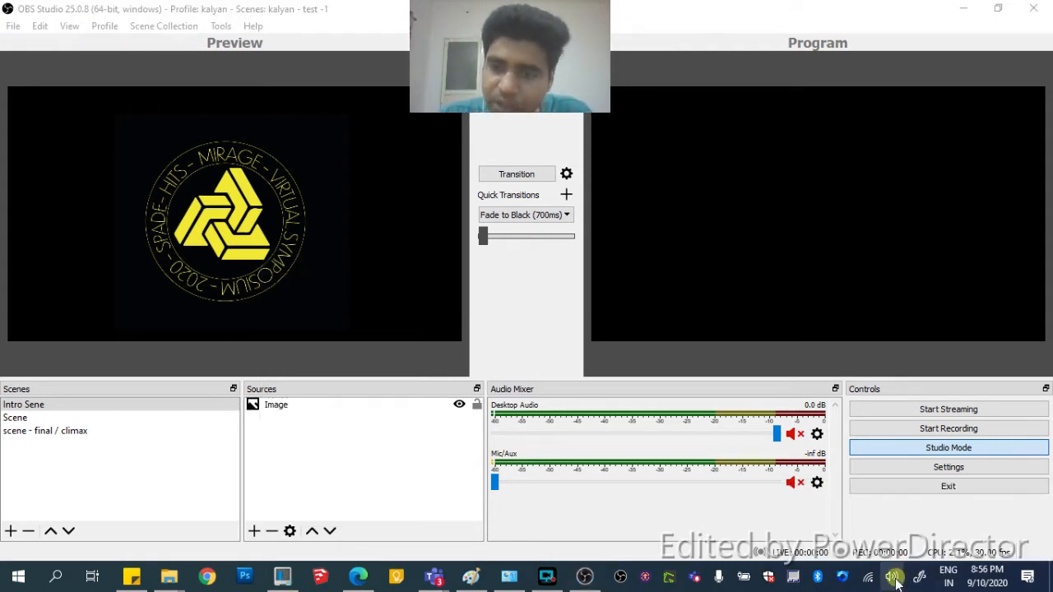
pyautogui.rightClick(897, 581)
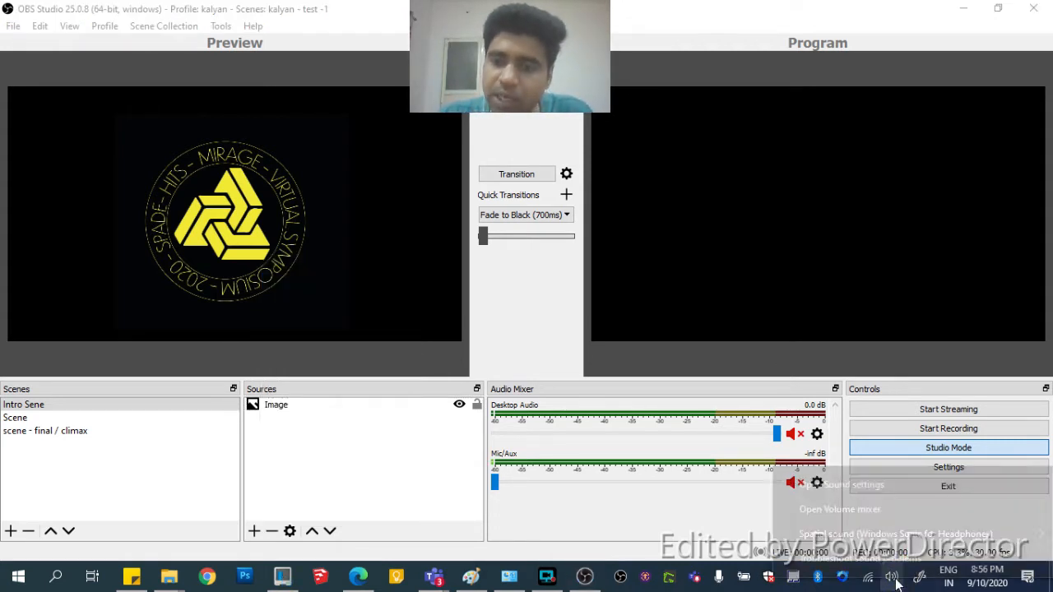
pyautogui.click(884, 515)
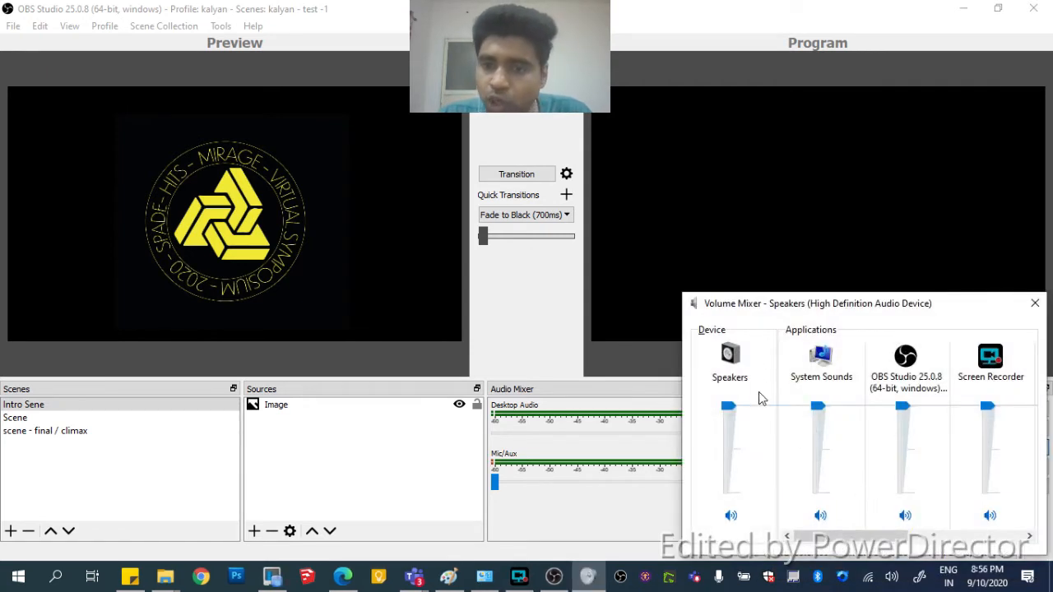
pyautogui.click(1034, 305)
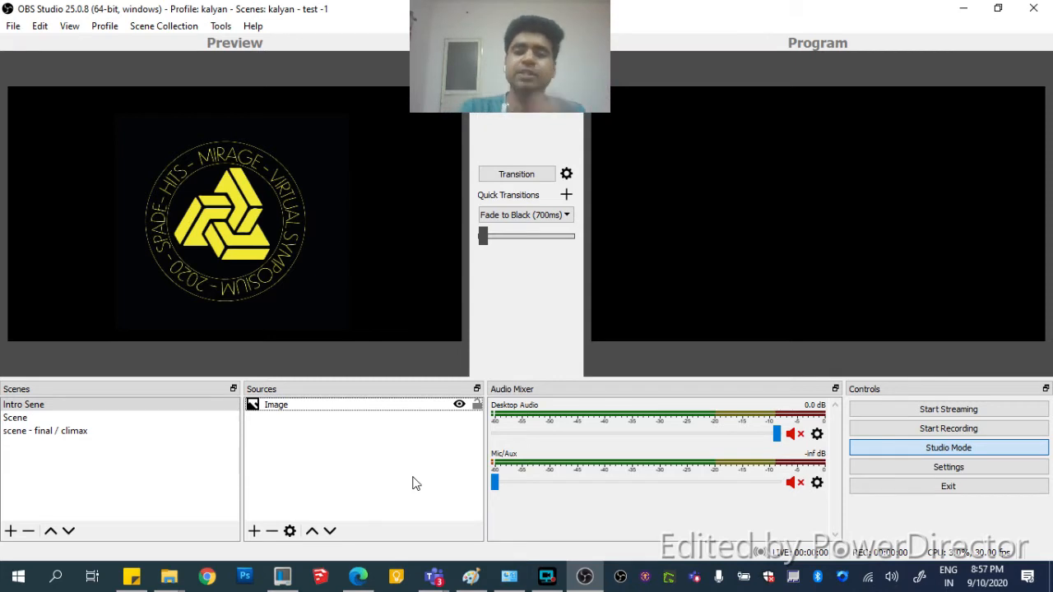
# Create a new visible browser source named Browser in the Intro Sene scene
pyautogui.click(254, 530)
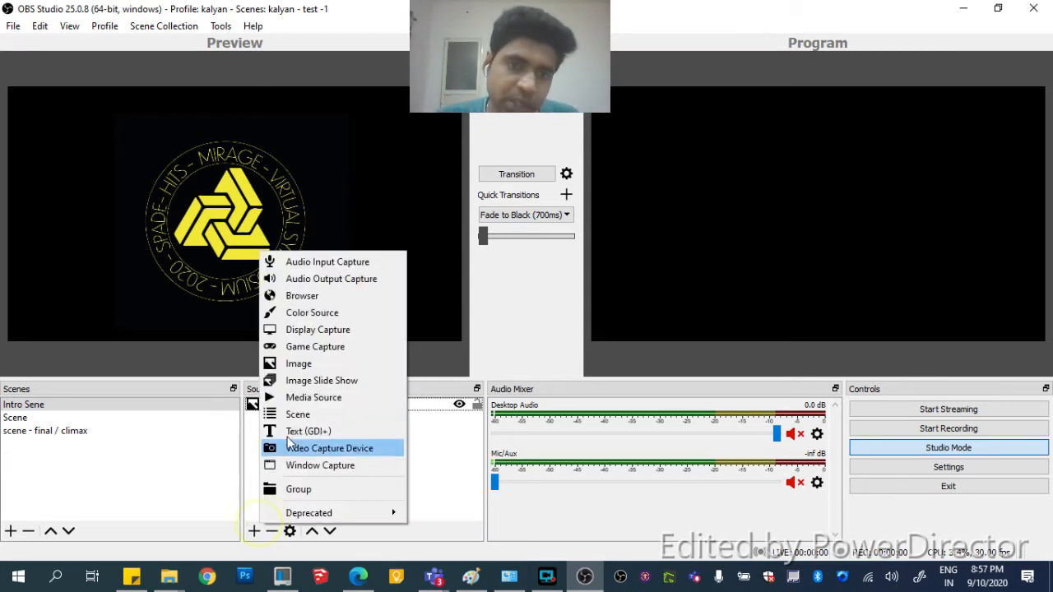
pyautogui.click(305, 298)
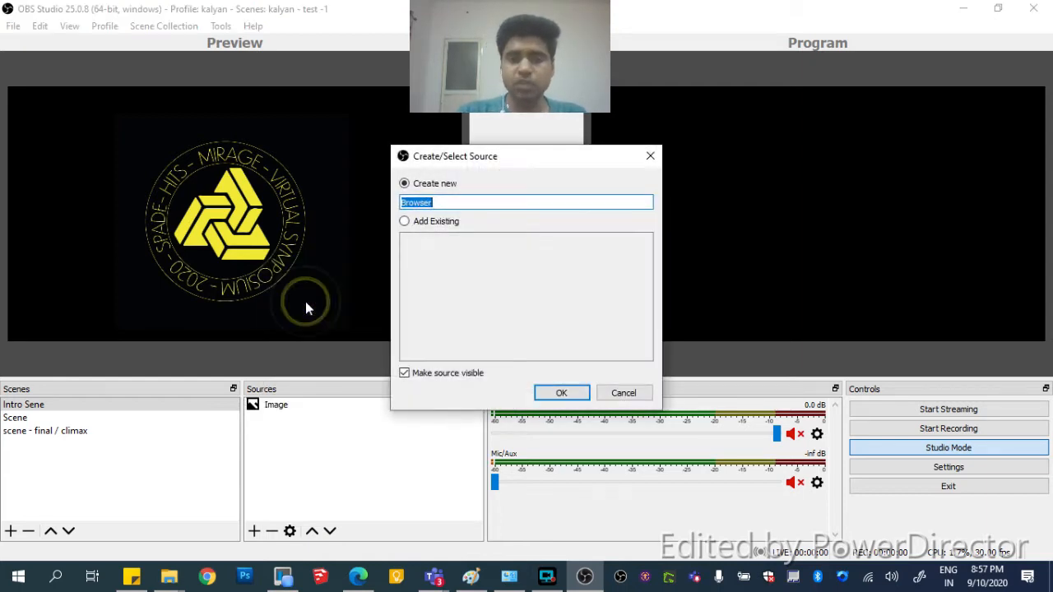
pyautogui.click(559, 393)
pyautogui.doubleClick(373, 349)
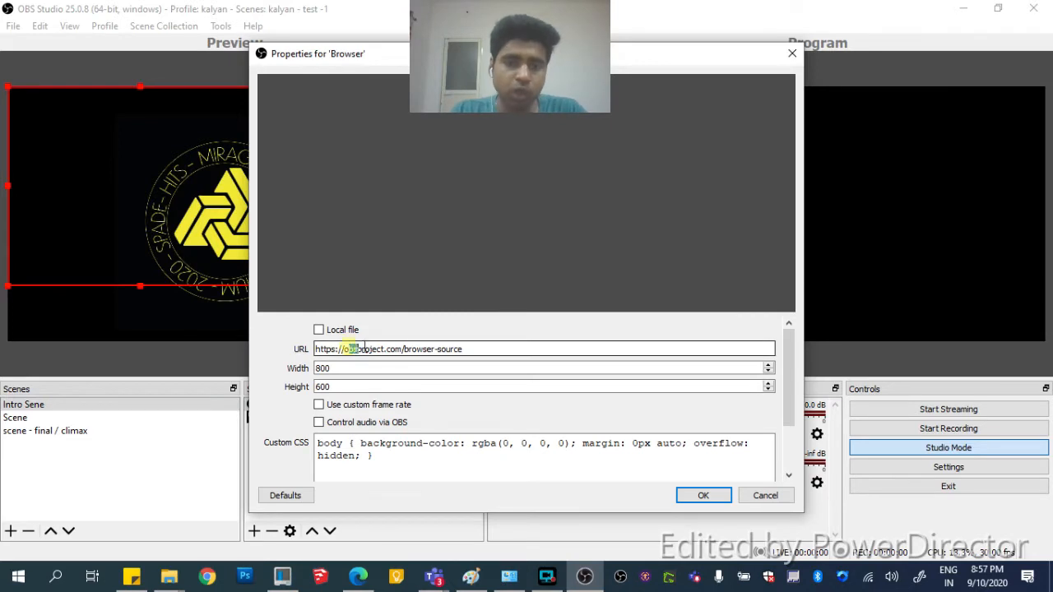
pyautogui.keyDown('shift'); pyautogui.click(534, 348); pyautogui.keyUp('shift')
pyautogui.write('ooo')
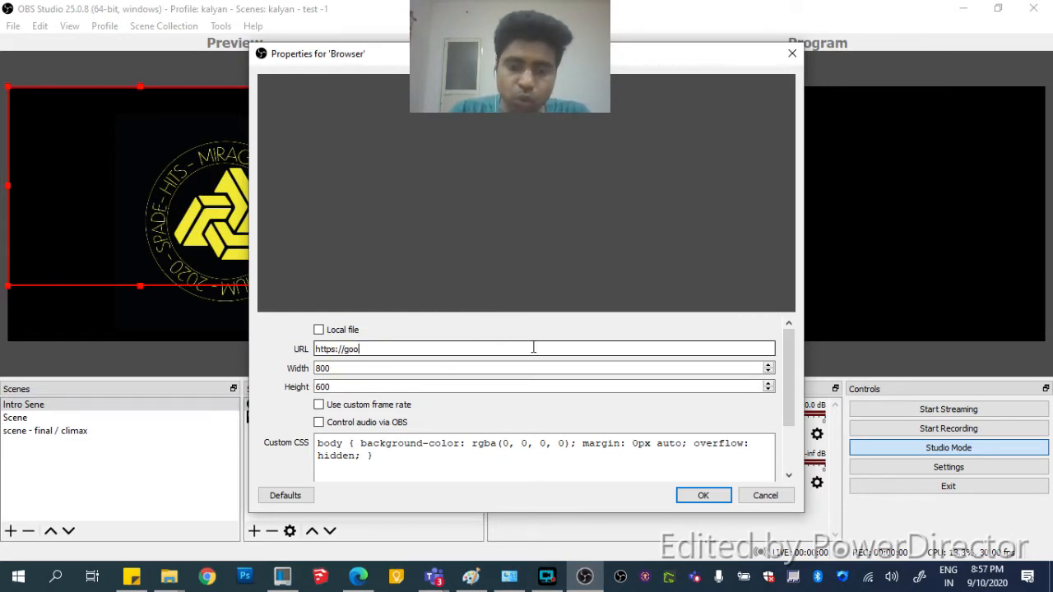
pyautogui.write('gle.com')
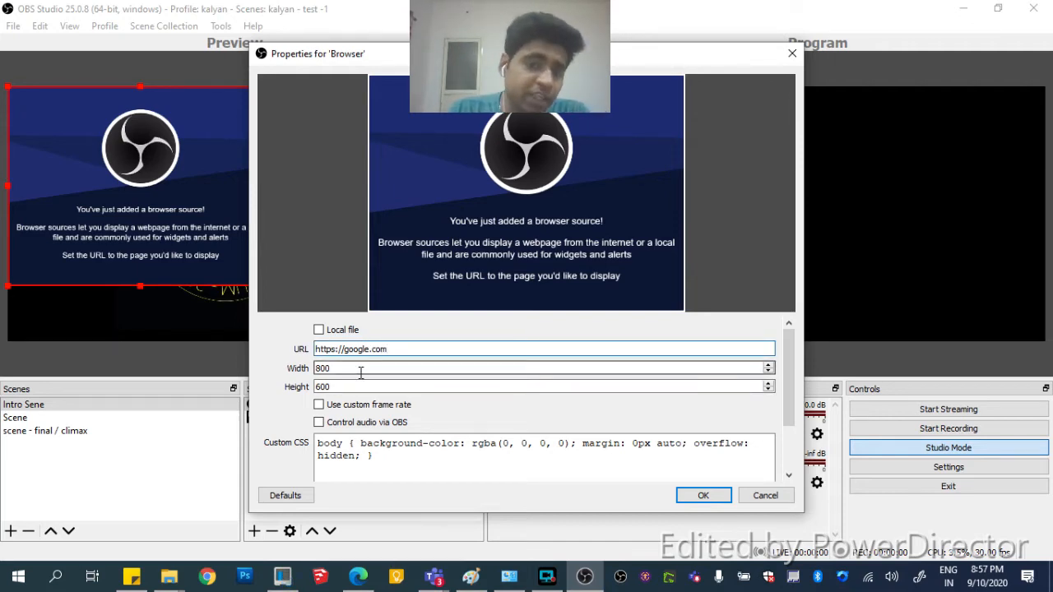
pyautogui.click(695, 495)
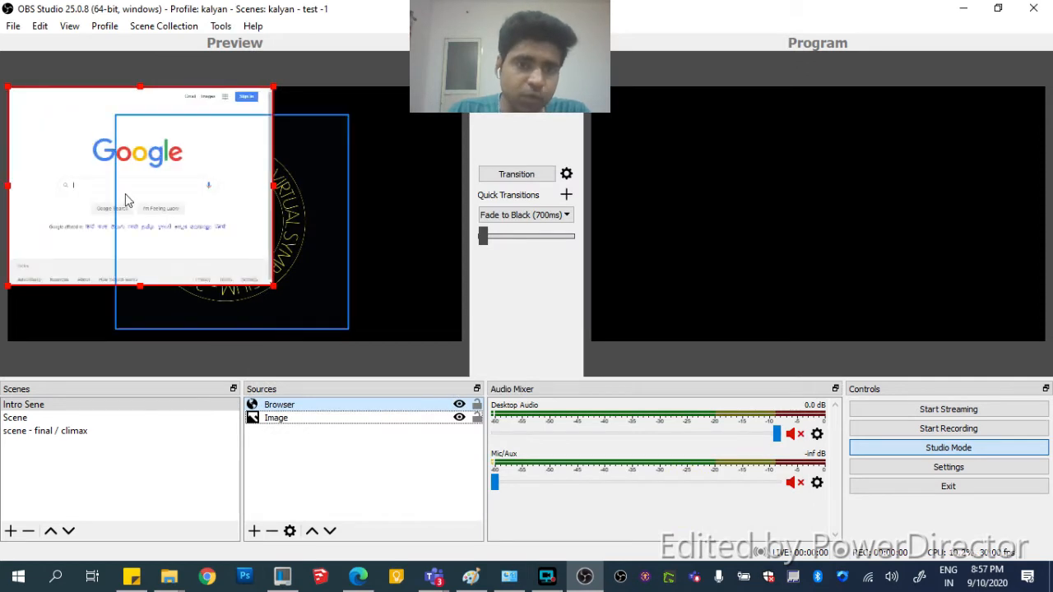
# Shrink the Google browser source and place it in the canvas's upper-left corner, beside the logo
pyautogui.moveTo(63, 129); pyautogui.dragTo(127, 167)
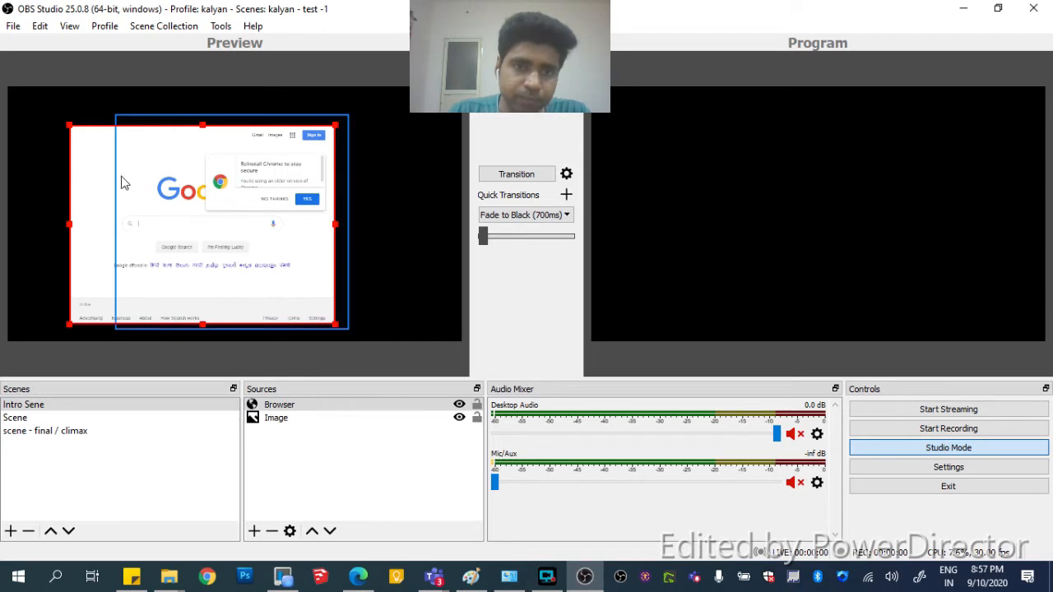
pyautogui.moveTo(301, 322); pyautogui.dragTo(157, 182)
pyautogui.moveTo(76, 136); pyautogui.dragTo(67, 162)
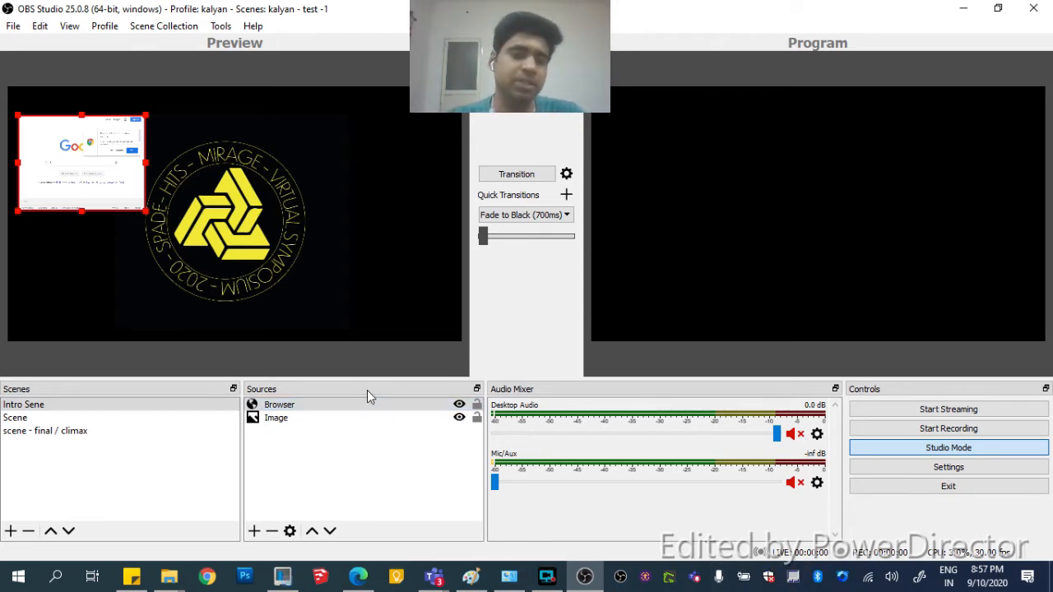
pyautogui.moveTo(107, 193); pyautogui.dragTo(240, 223)
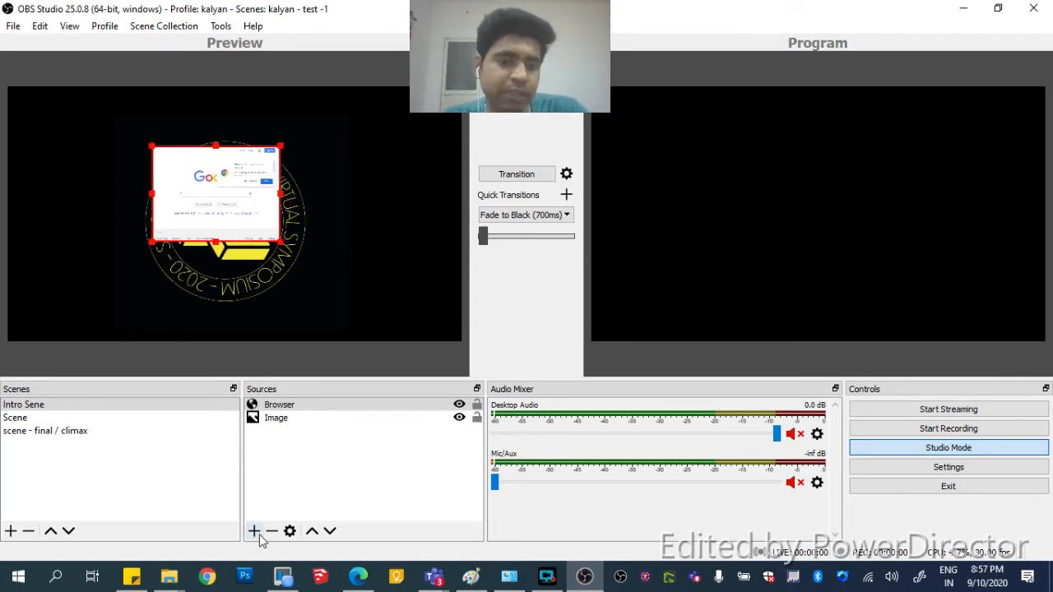
pyautogui.click(254, 531)
pyautogui.click(194, 190)
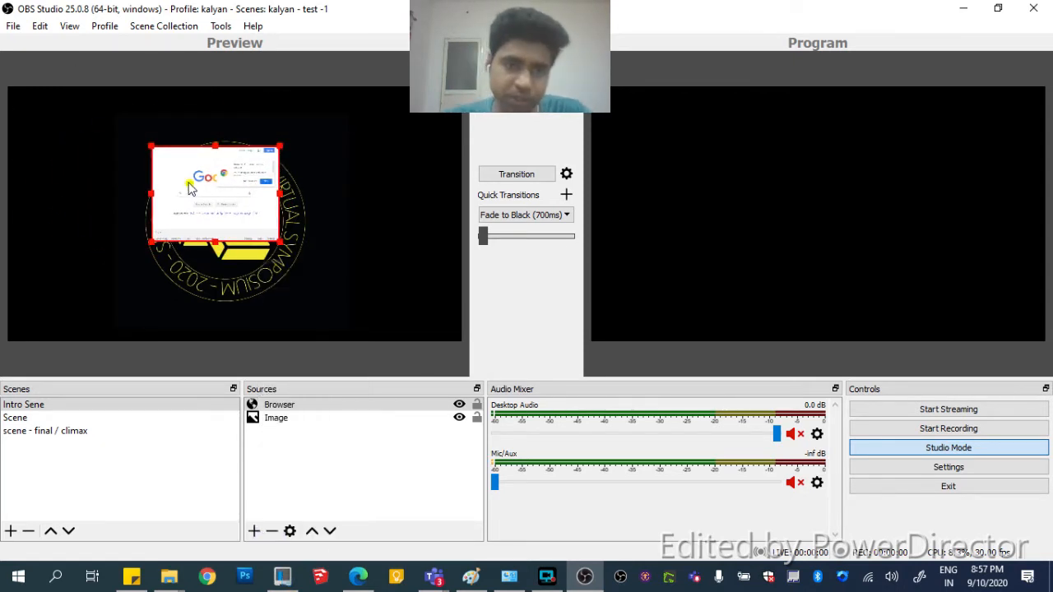
pyautogui.moveTo(194, 190); pyautogui.dragTo(70, 140)
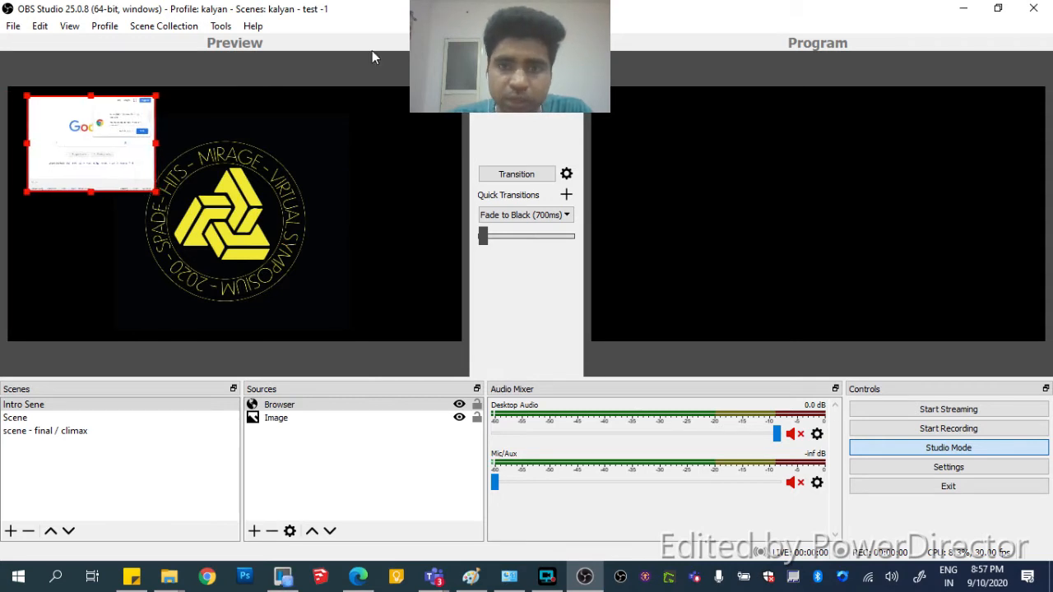
# Switch Studio Mode off and back on to load the current intro scene into the program output
pyautogui.click(910, 454)
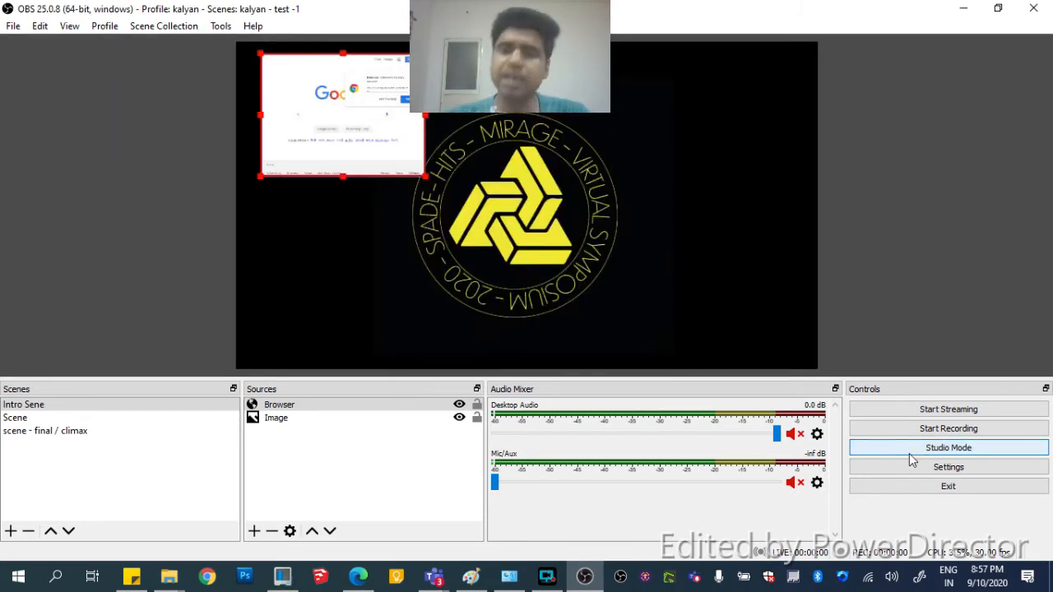
pyautogui.click(980, 458)
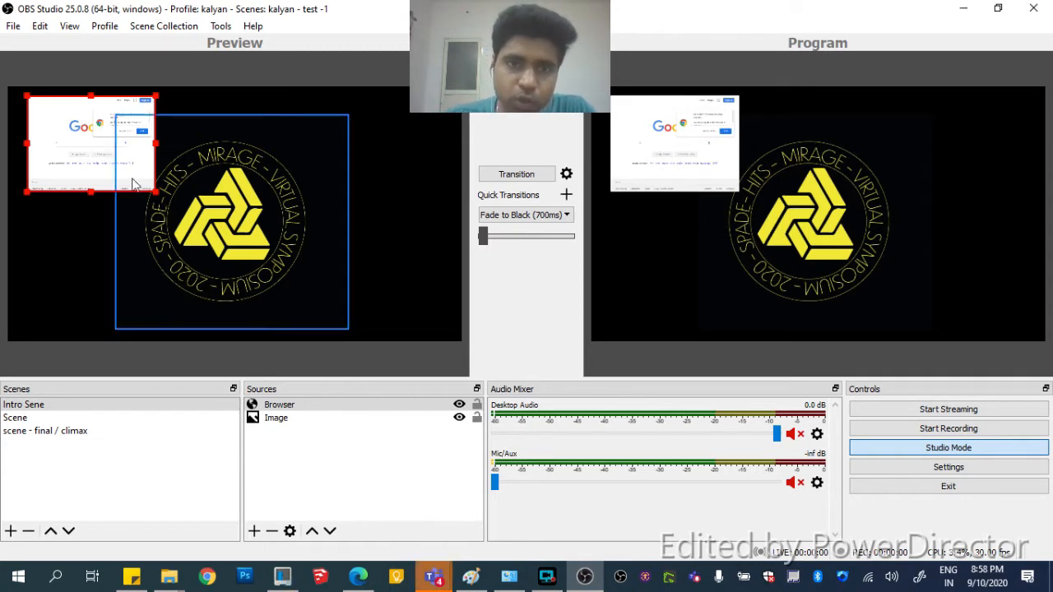
# Shrink the browser source in the canvas's upper-right corner and place a pasted copy of it in the upper-left corner
pyautogui.moveTo(51, 144); pyautogui.dragTo(355, 135)
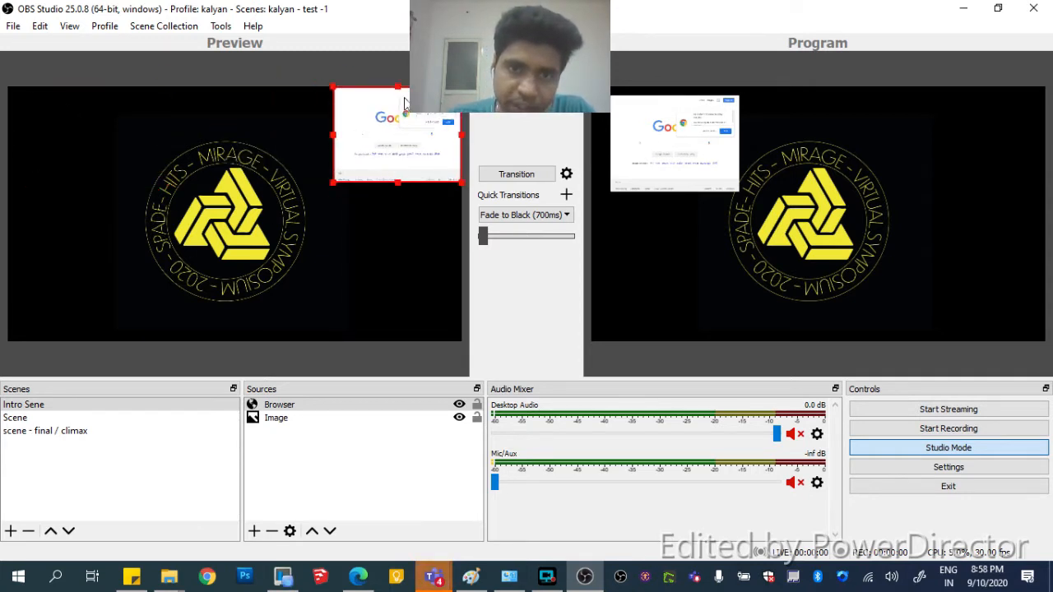
pyautogui.moveTo(333, 87); pyautogui.dragTo(73, 160)
pyautogui.hotkey('ctrl', 'c')
pyautogui.hotkey('ctrl', 'v')
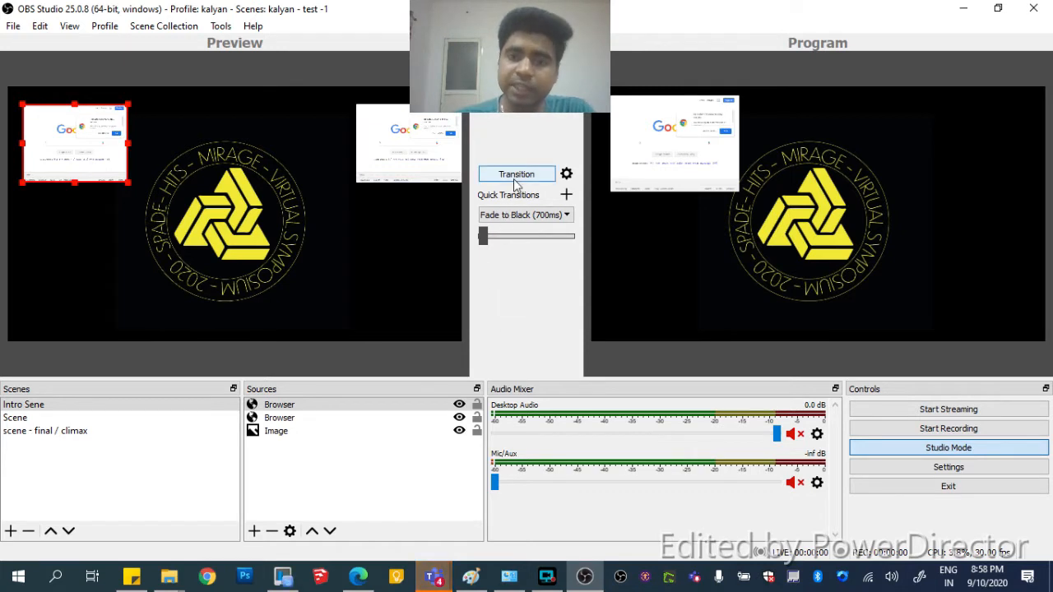
# Transition the Intro Sene scene with its two browser sources from the preview to the program output
pyautogui.click(513, 178)
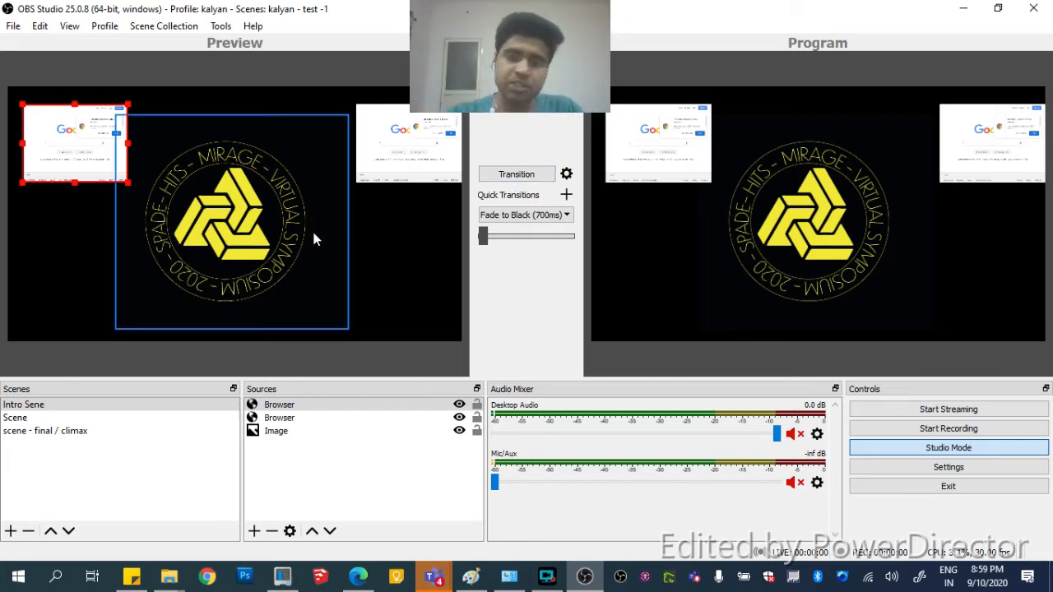
pyautogui.click(518, 177)
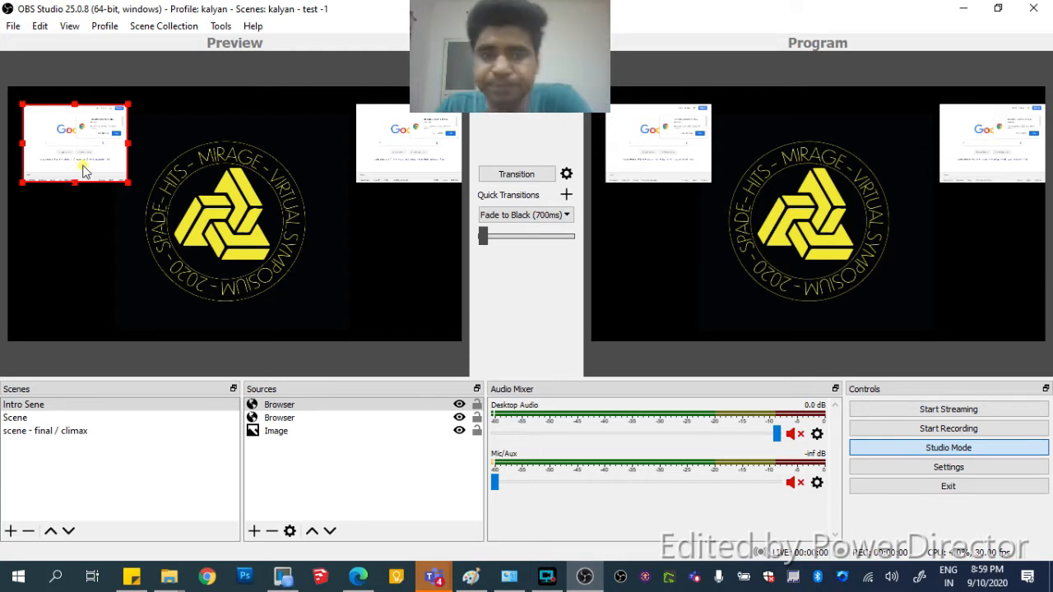
# Delete both Browser sources from the Intro Sene scene, leaving only the logo image
pyautogui.press('Delete')
pyautogui.click(542, 308)
pyautogui.click(416, 164)
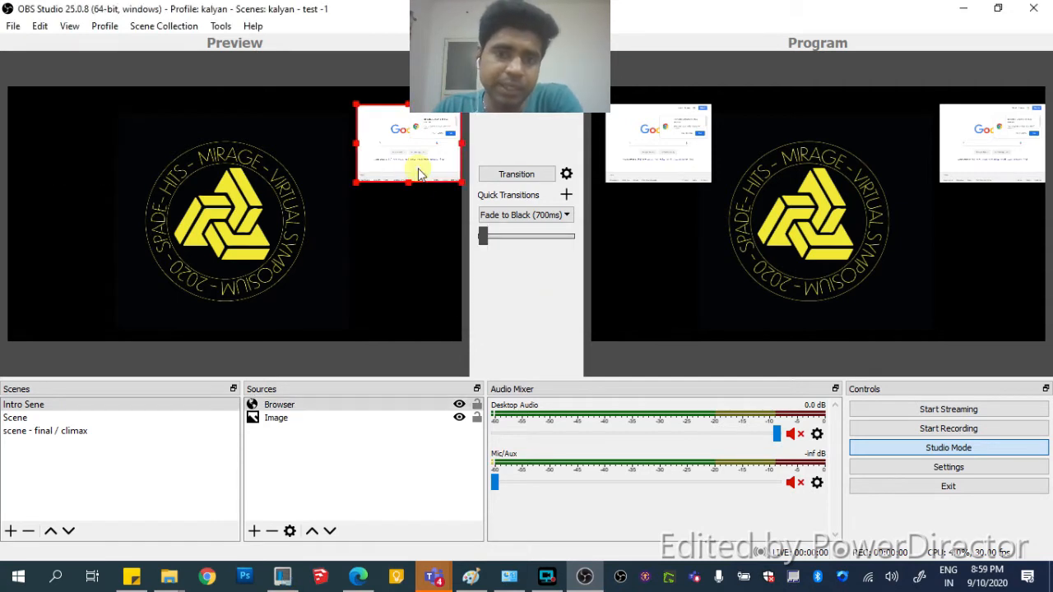
pyautogui.press('Delete')
pyautogui.click(543, 308)
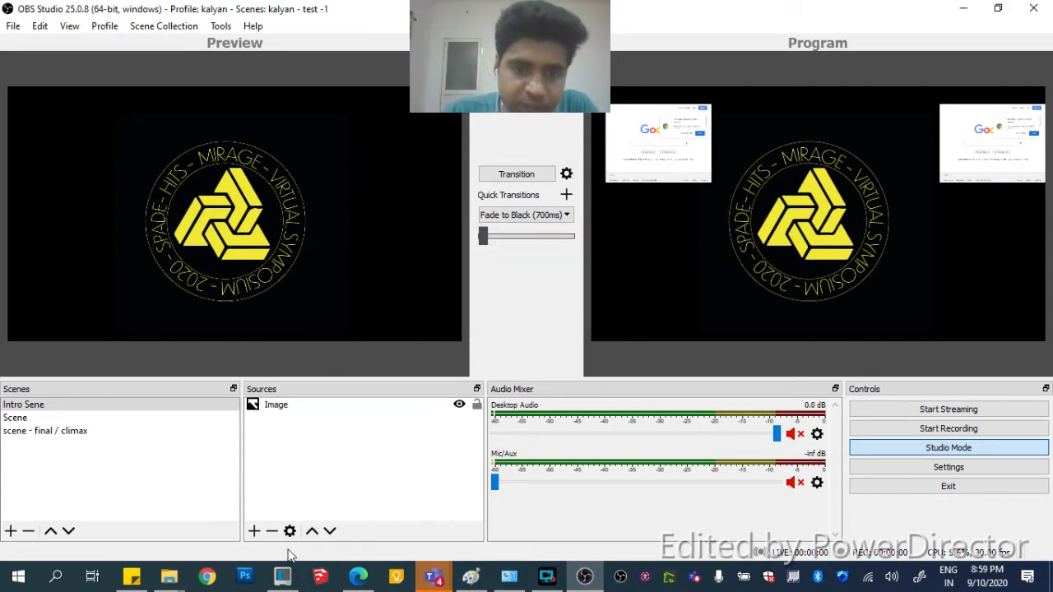
# Add a new color source to the Intro Sene scene with the light blue color #7795ff
pyautogui.click(254, 532)
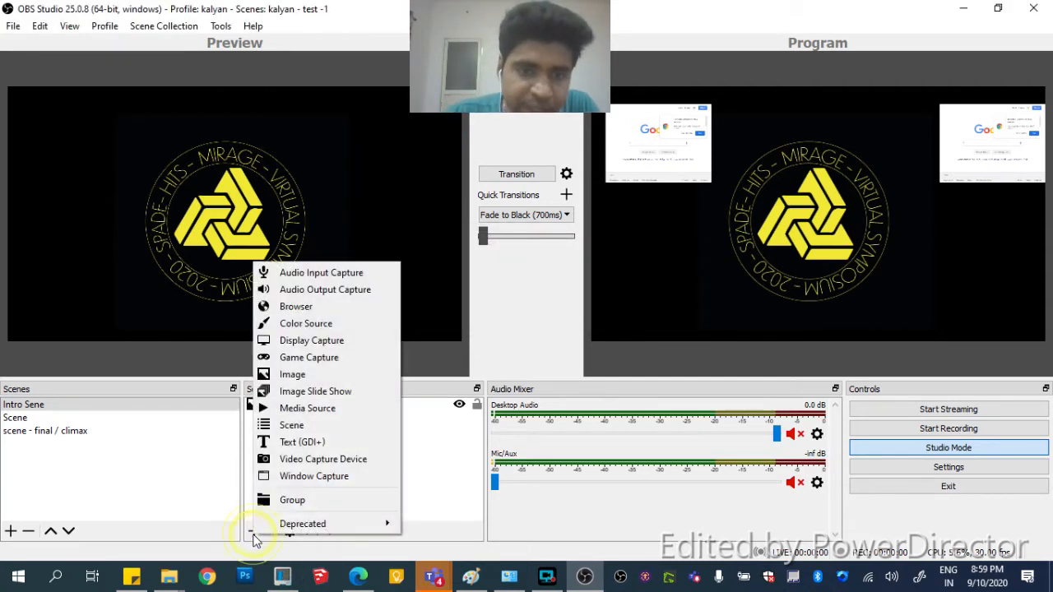
pyautogui.click(331, 323)
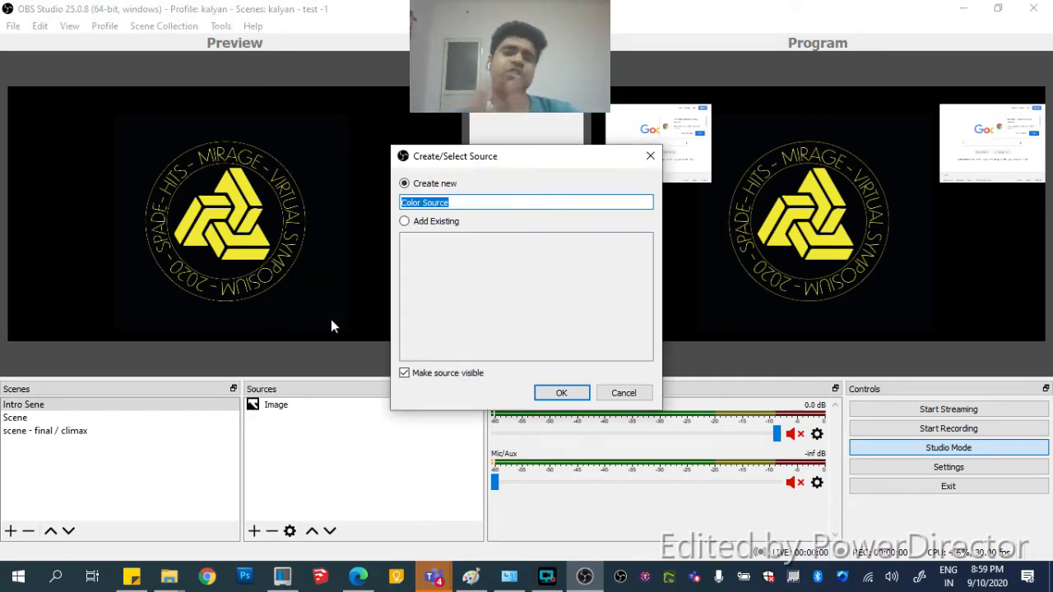
pyautogui.click(563, 398)
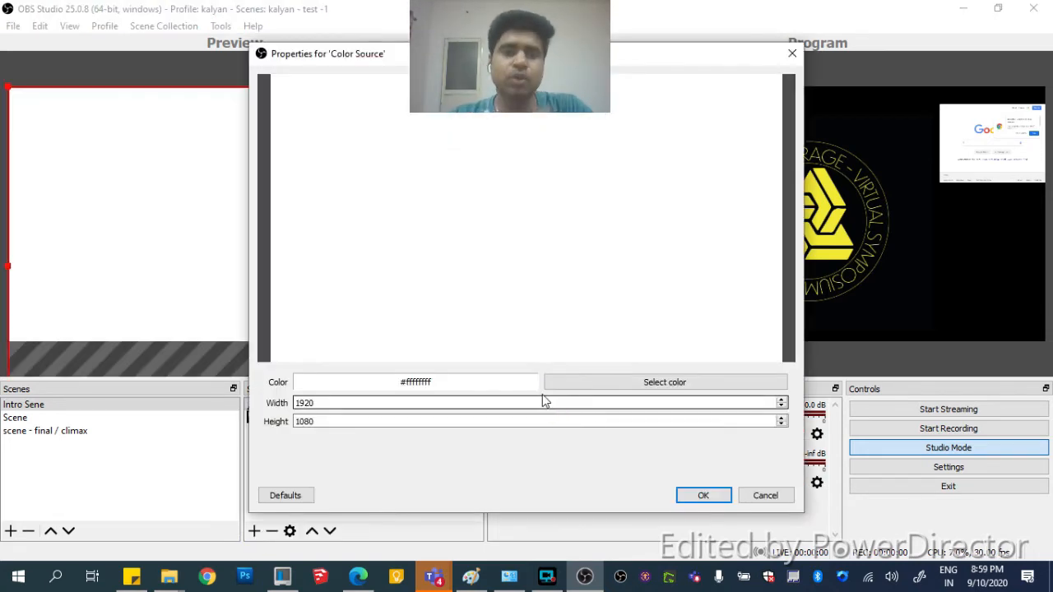
pyautogui.click(571, 380)
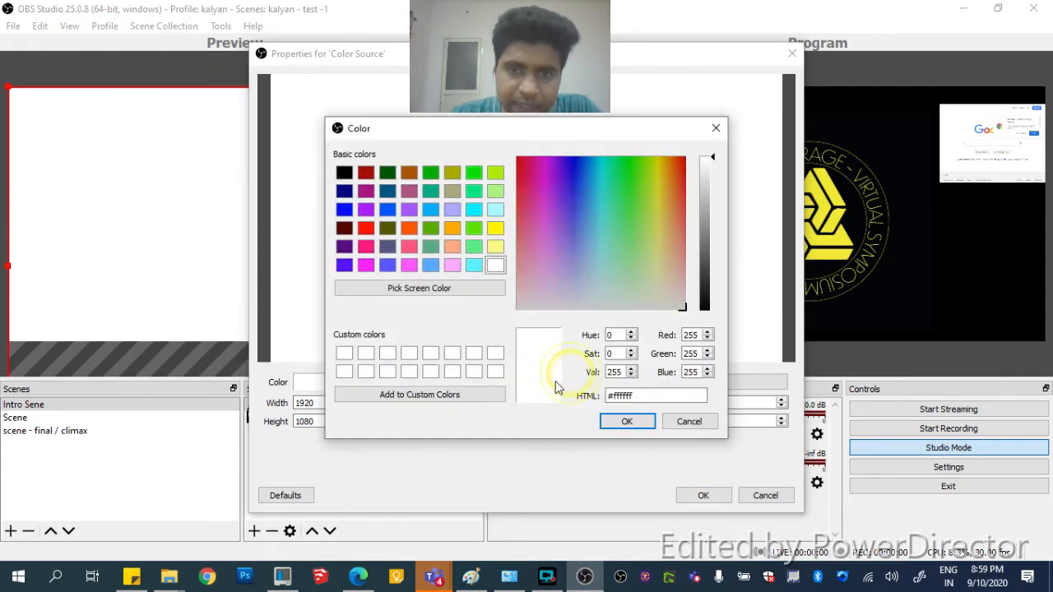
pyautogui.click(574, 182)
pyautogui.click(578, 228)
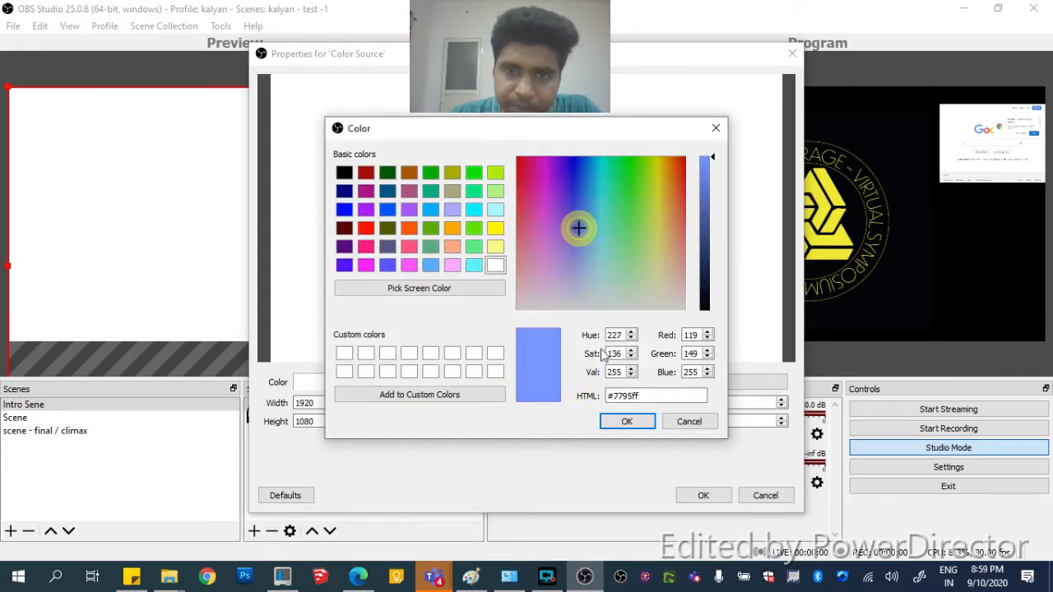
pyautogui.click(628, 422)
pyautogui.click(352, 402)
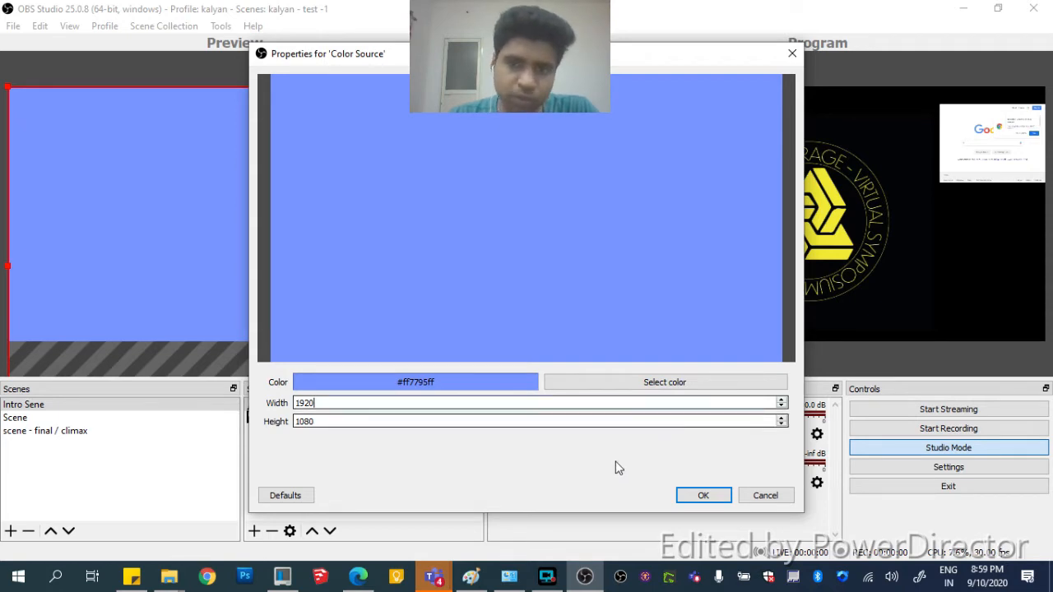
pyautogui.click(700, 496)
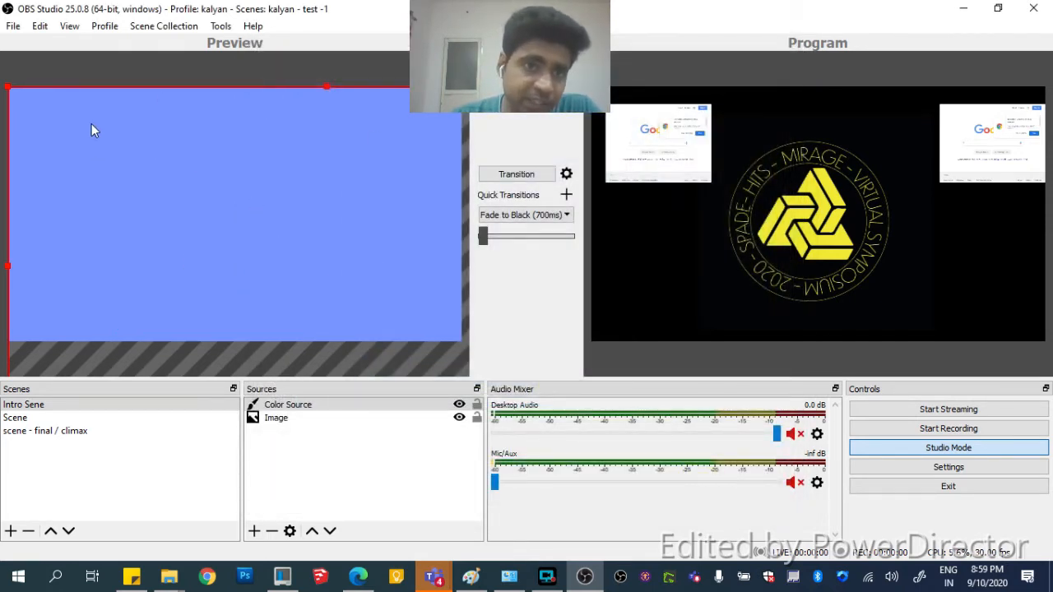
# Reshape the color source into a thin full-width strip along the canvas's upper edge and transition the scene to the program output
pyautogui.moveTo(91, 130); pyautogui.dragTo(54, 137)
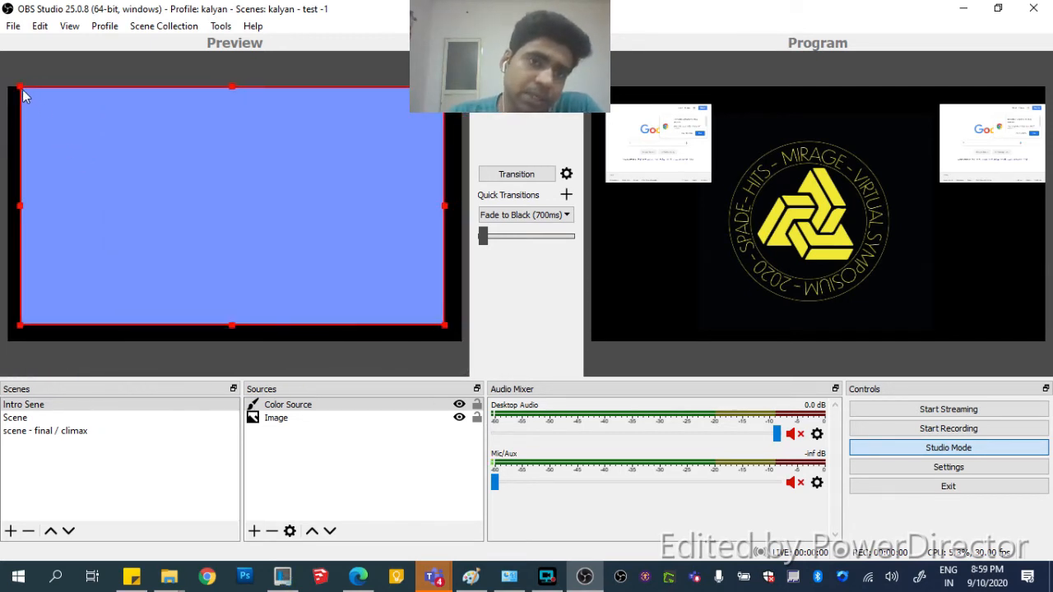
pyautogui.moveTo(23, 95); pyautogui.dragTo(165, 188)
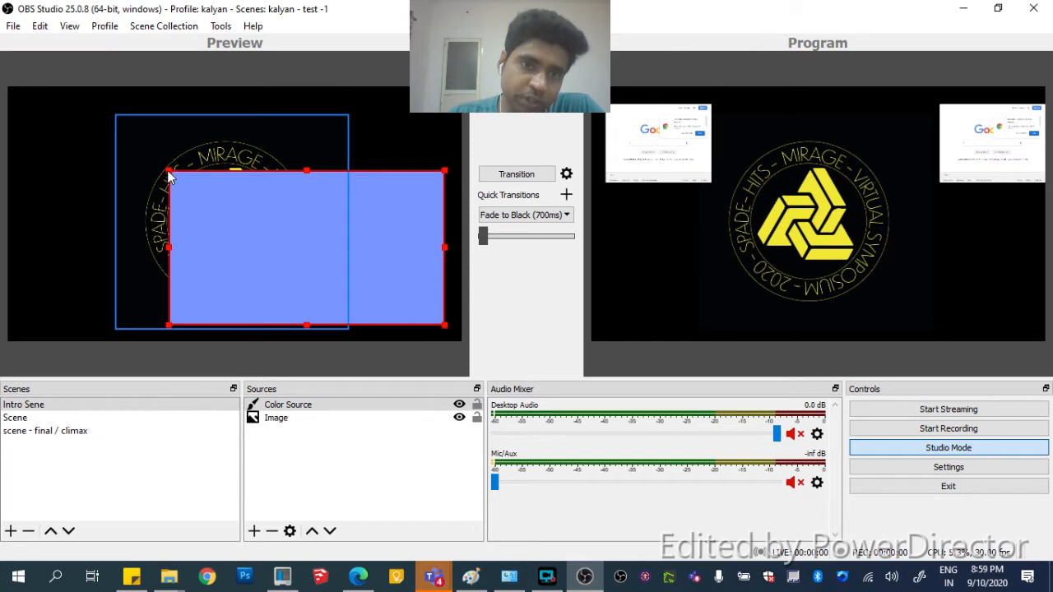
pyautogui.moveTo(168, 177); pyautogui.dragTo(12, 192)
pyautogui.moveTo(241, 252); pyautogui.dragTo(236, 153)
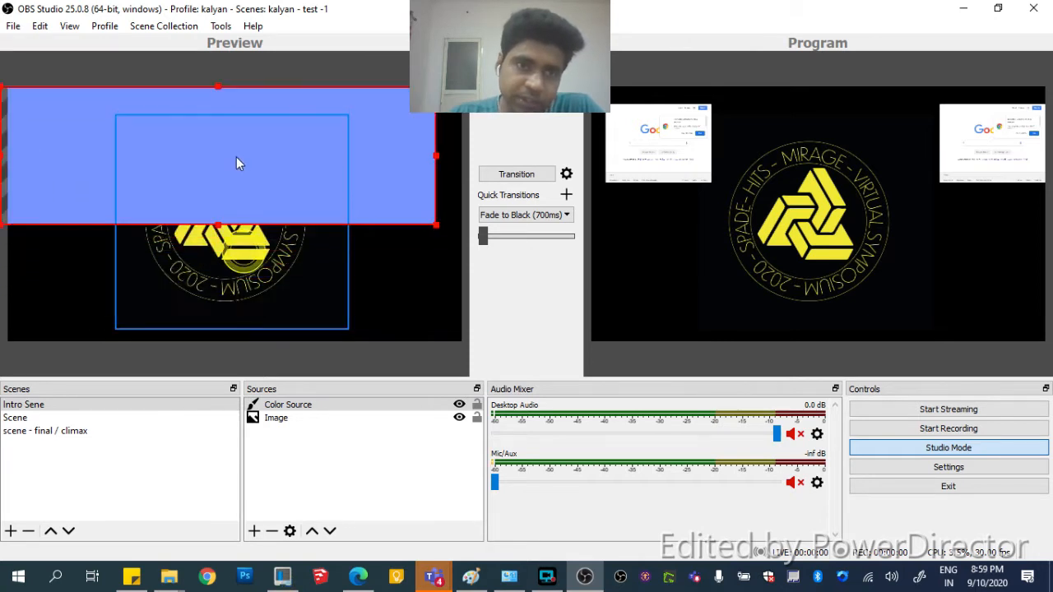
pyautogui.moveTo(445, 156); pyautogui.dragTo(461, 155)
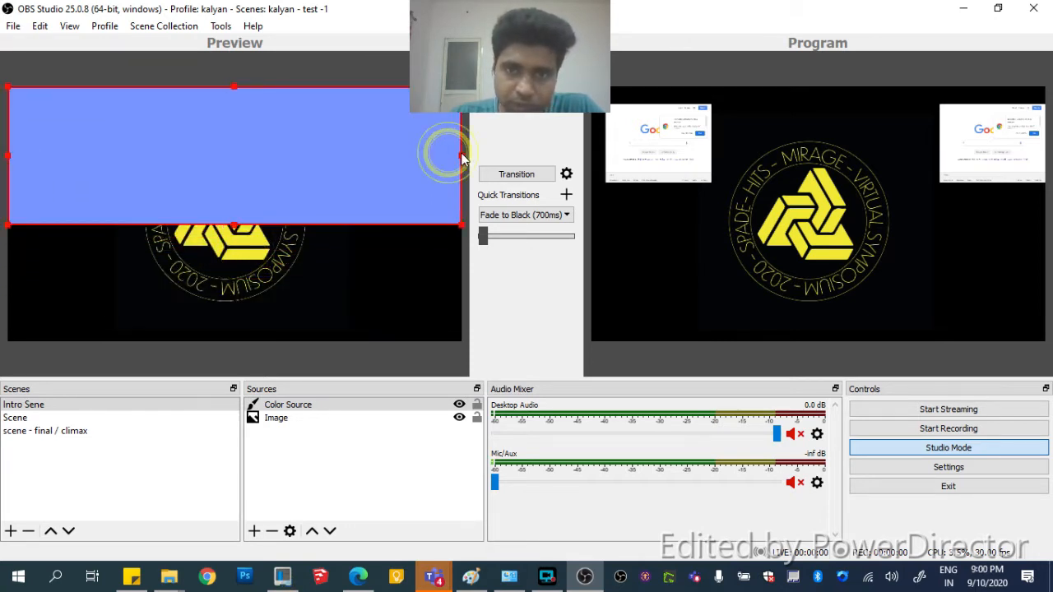
pyautogui.moveTo(235, 233); pyautogui.dragTo(237, 107)
pyautogui.click(384, 165)
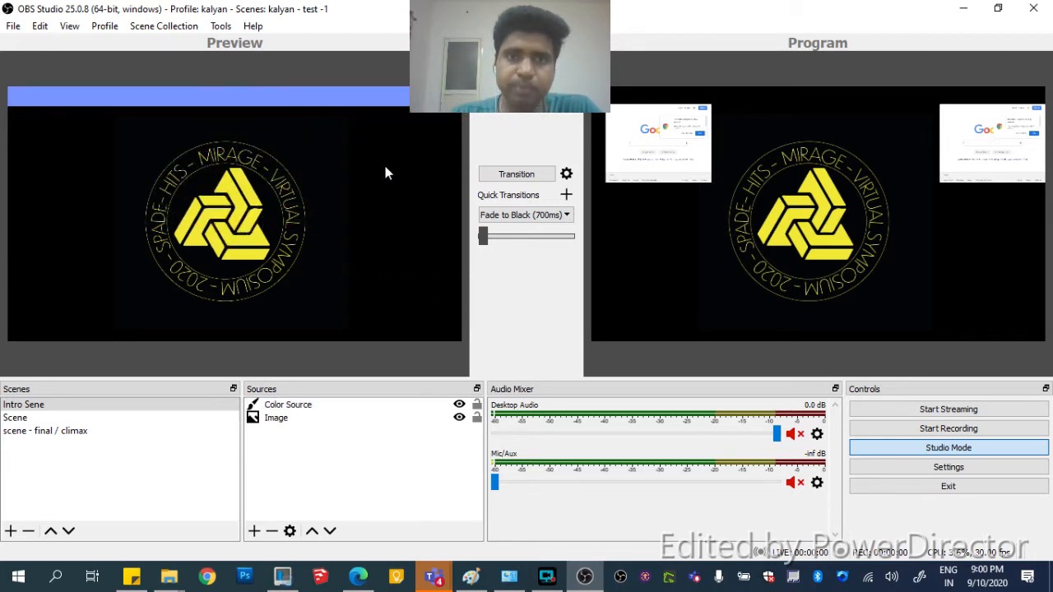
pyautogui.click(537, 177)
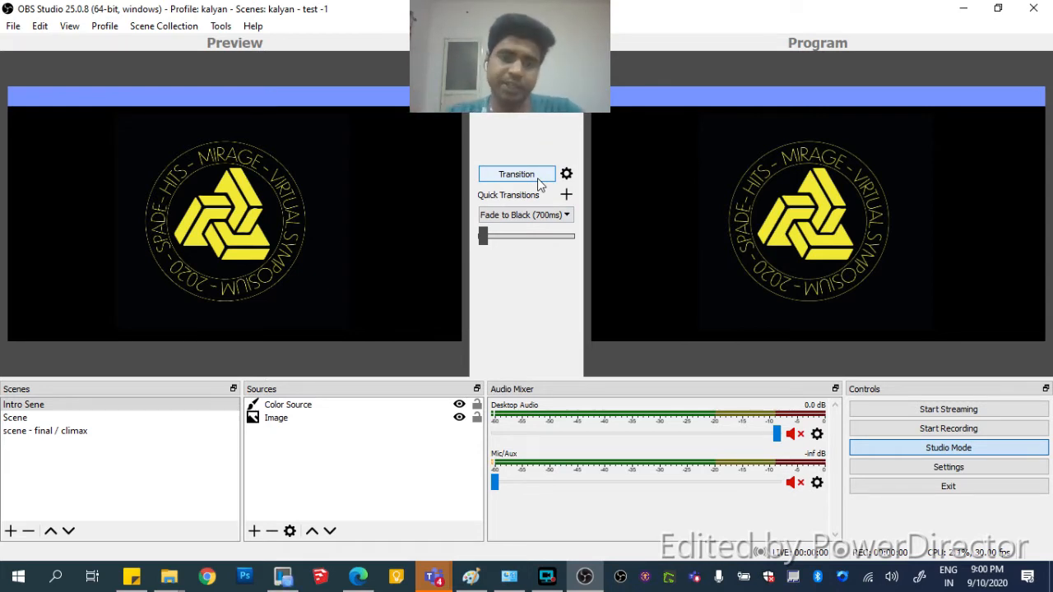
pyautogui.click(274, 417)
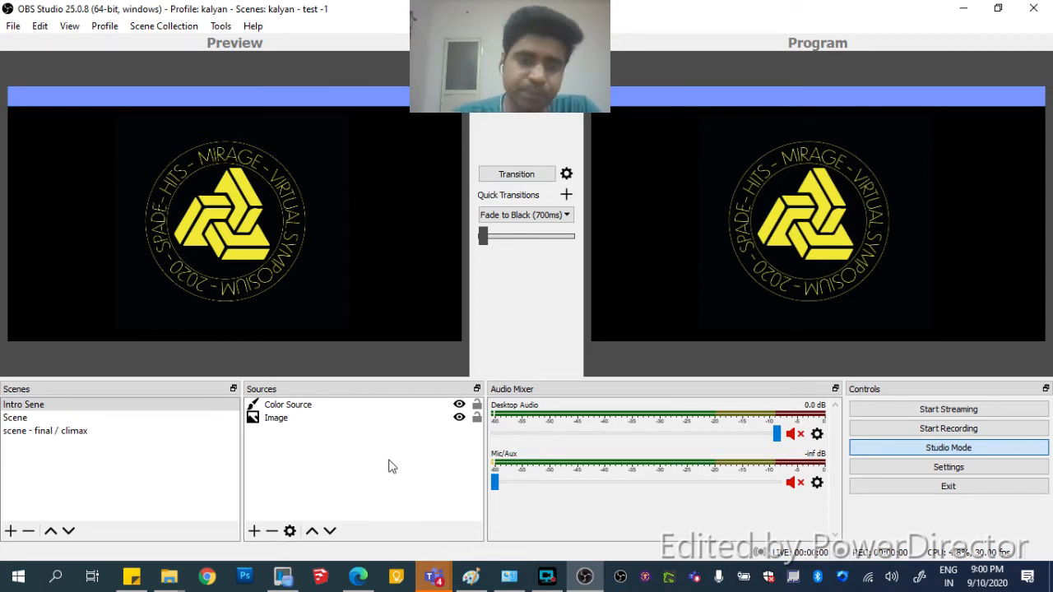
# Add a new Image Slide Show source to the Intro Sene scene and check its visibility behavior, slide mode and transition options
pyautogui.click(255, 530)
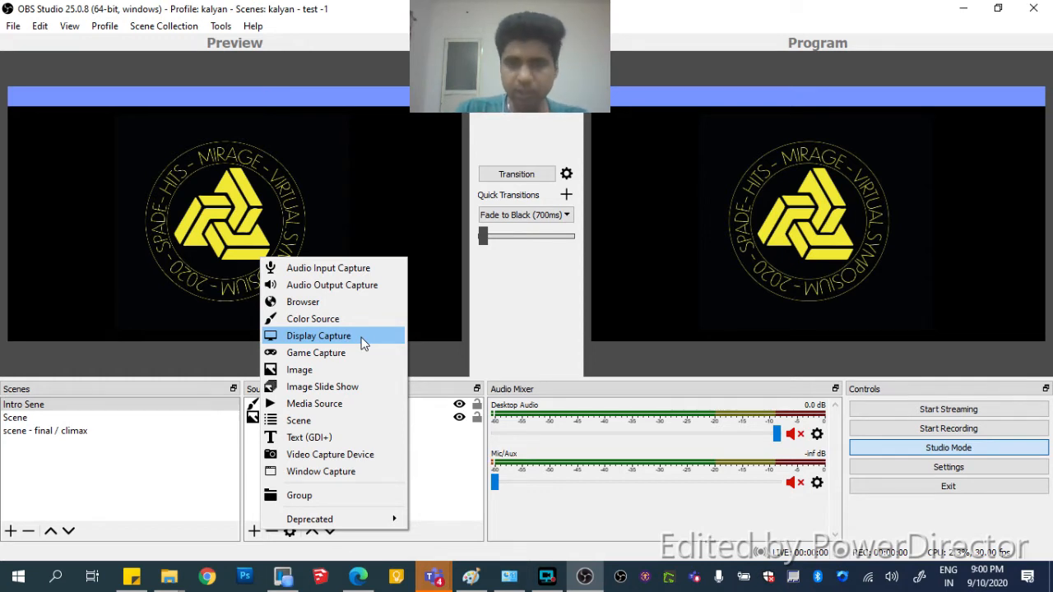
pyautogui.click(343, 386)
pyautogui.click(562, 390)
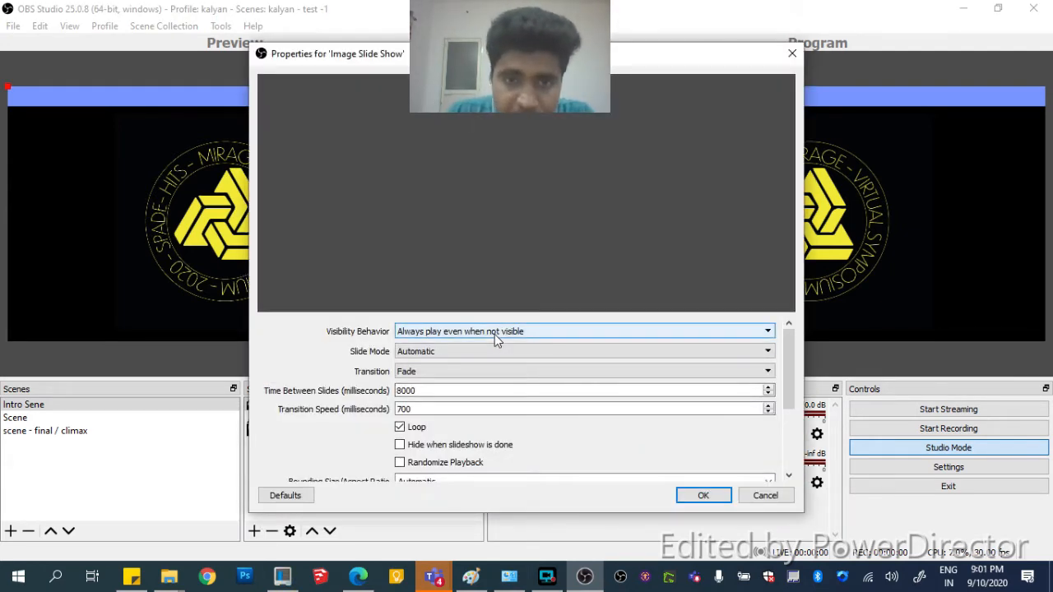
pyautogui.click(494, 334)
pyautogui.click(494, 334)
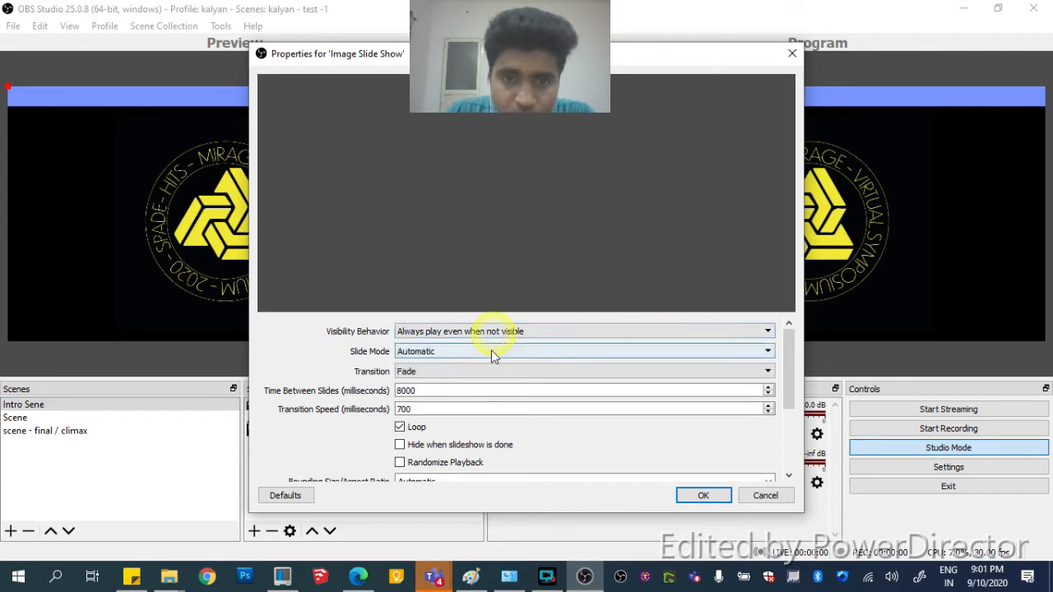
pyautogui.click(491, 351)
pyautogui.click(494, 355)
pyautogui.click(499, 371)
pyautogui.click(500, 374)
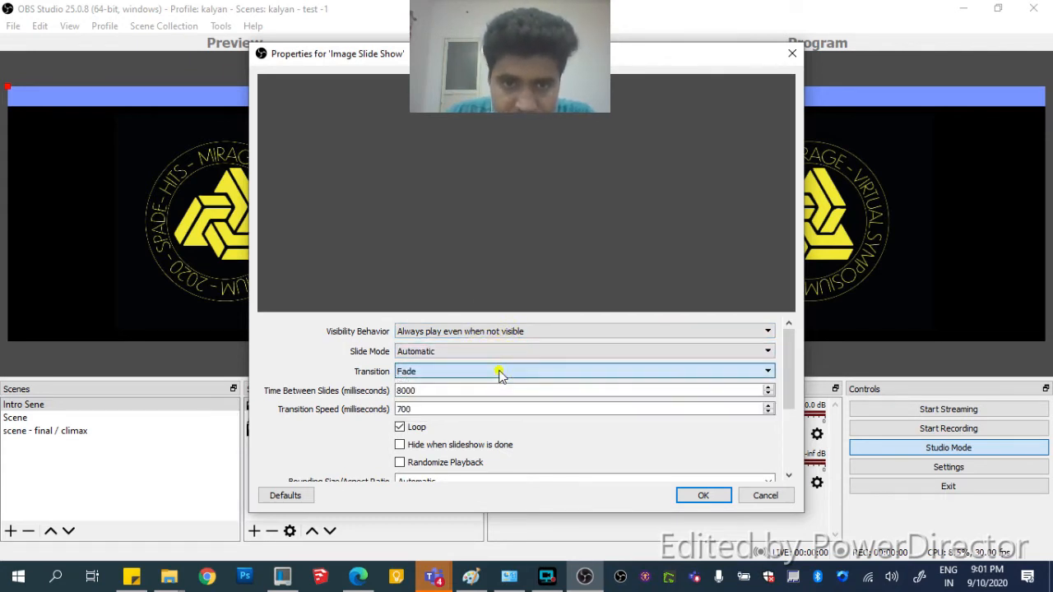
# Set the slide show's transition speed to 650 milliseconds
pyautogui.doubleClick(449, 396)
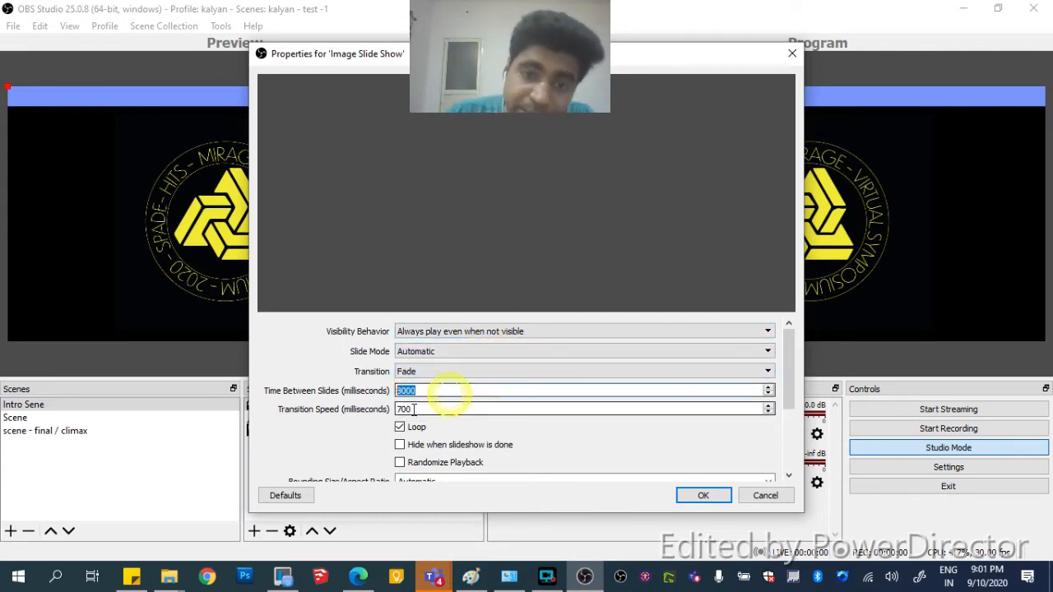
pyautogui.click(423, 407)
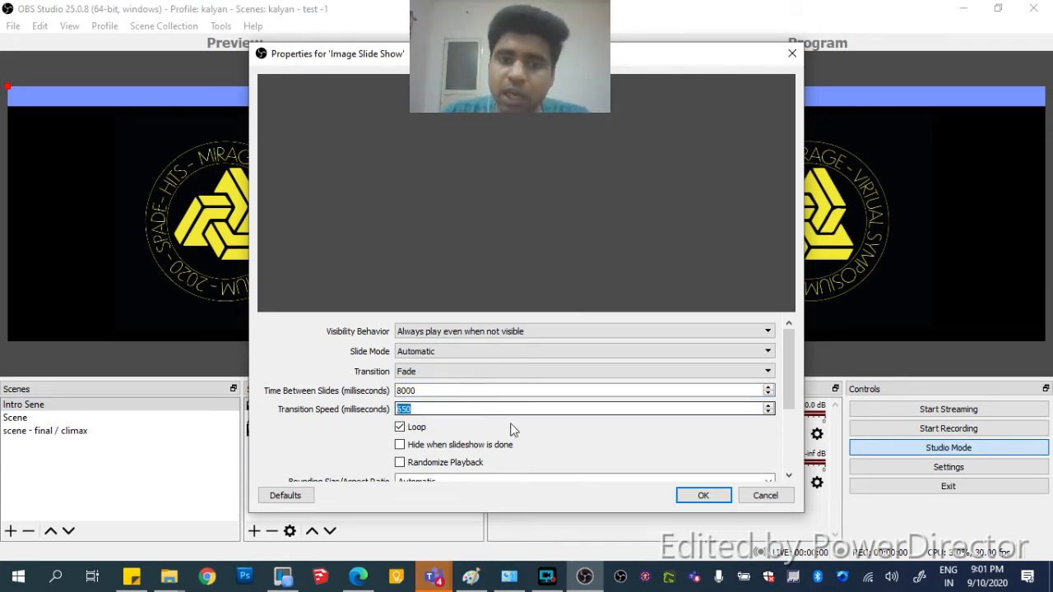
pyautogui.write('650')
# Add the Chirascuro logo, speaker pic and Sponcer bar images from the Graphic Elements folder to the slide show's image files
pyautogui.scroll(-1, 474, 456)
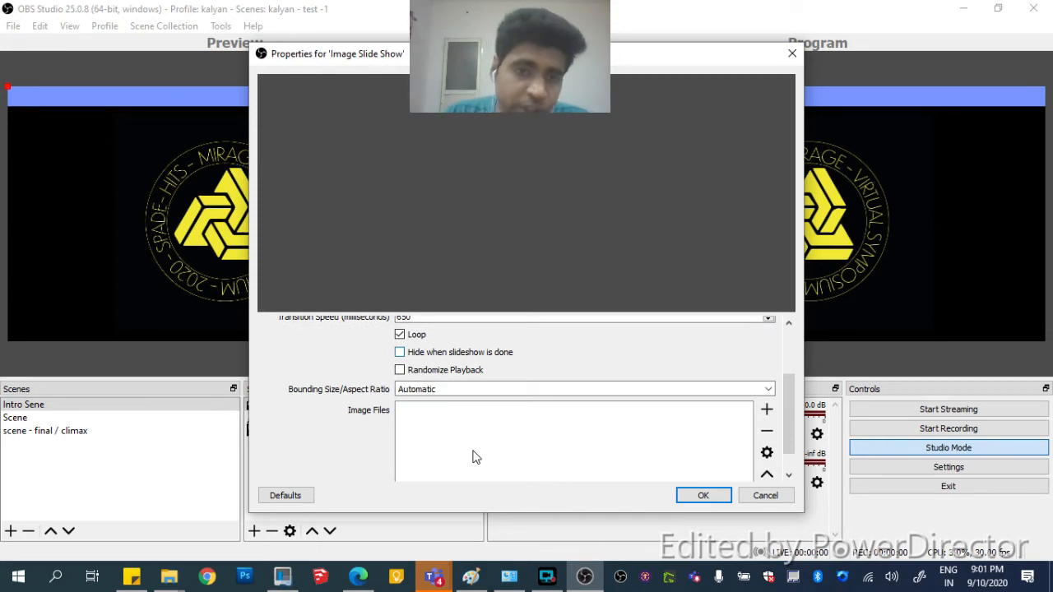
pyautogui.scroll(-1, 474, 455)
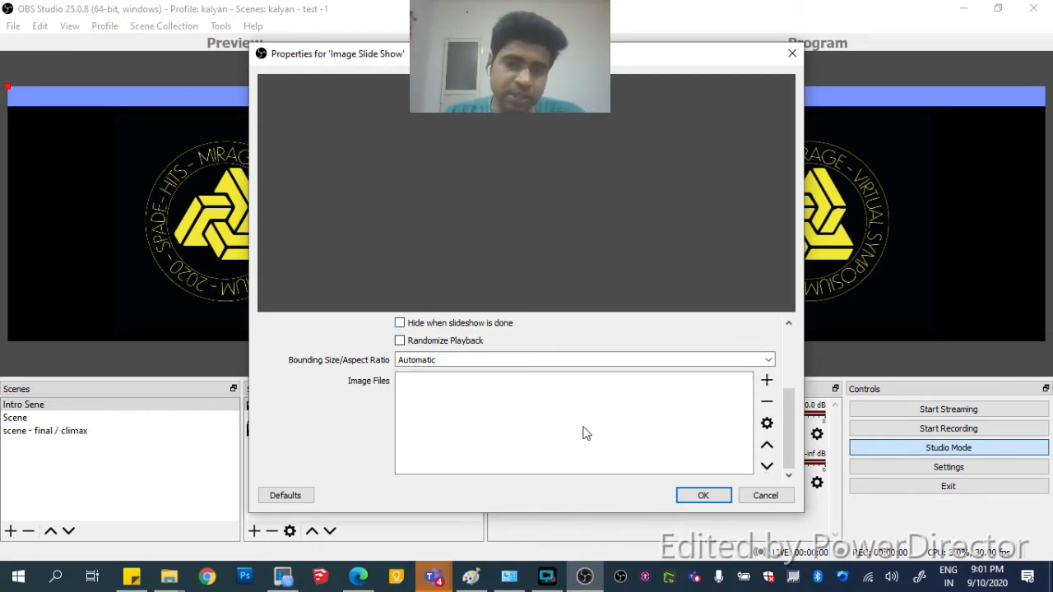
pyautogui.click(765, 385)
pyautogui.click(788, 391)
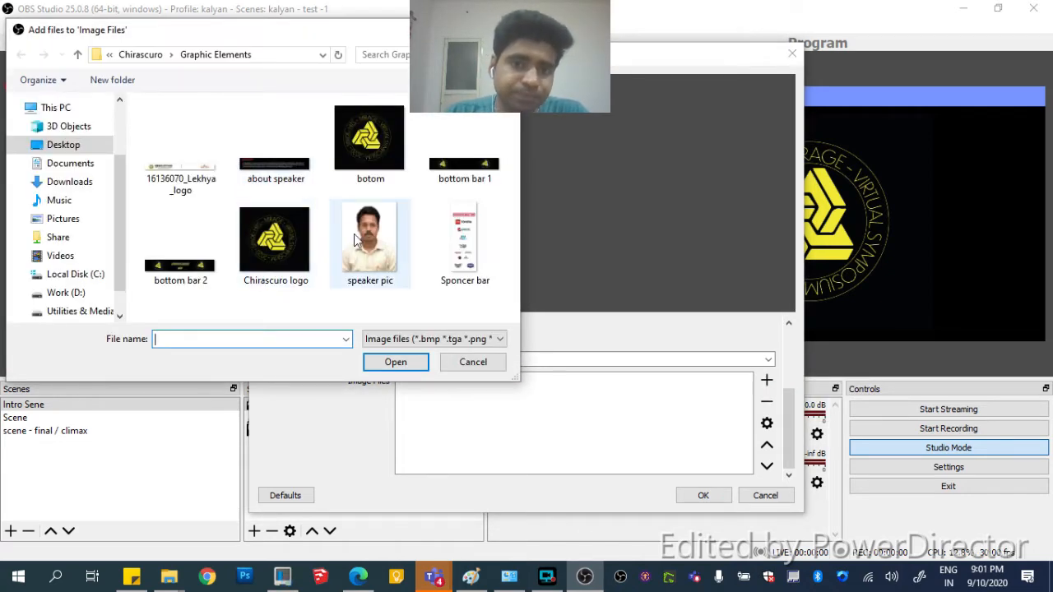
pyautogui.click(464, 251)
pyautogui.keyDown('ctrl'); pyautogui.click(349, 251); pyautogui.keyUp('ctrl')
pyautogui.keyDown('ctrl'); pyautogui.click(274, 260); pyautogui.keyUp('ctrl')
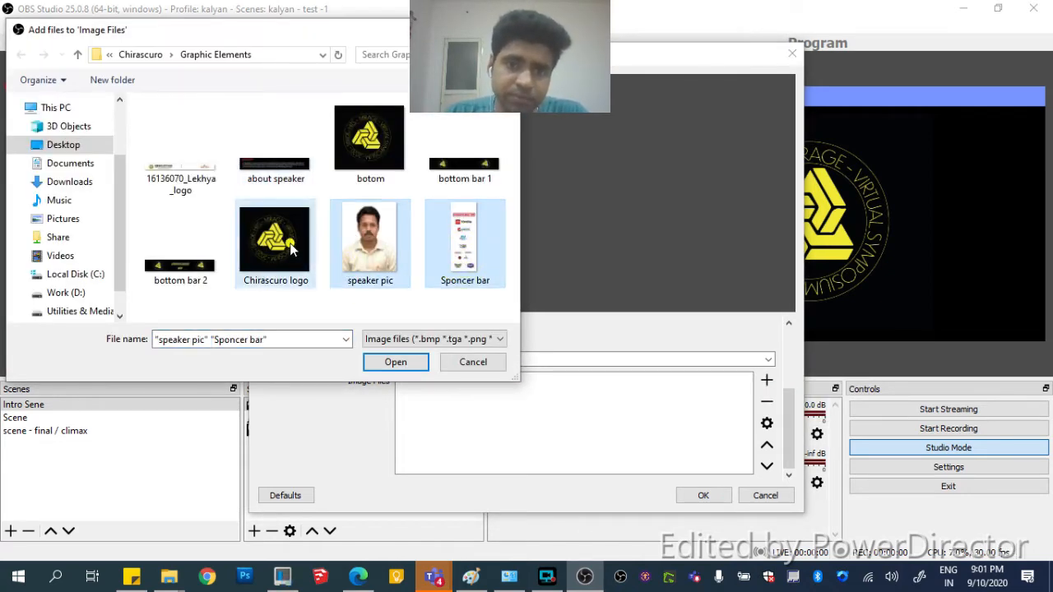
pyautogui.click(394, 363)
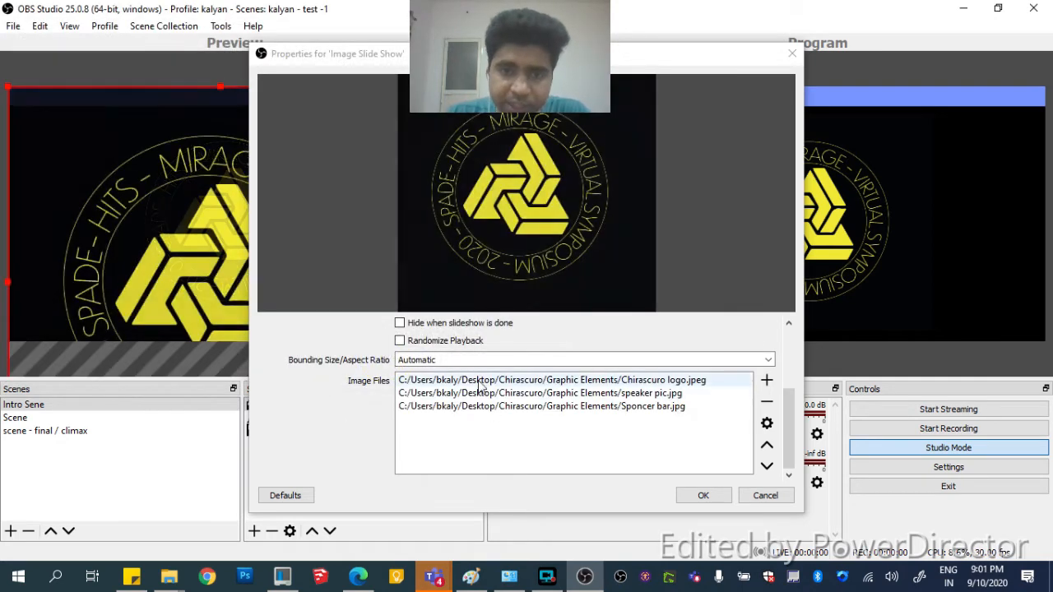
# Set the time between slides to 400 milliseconds and the transition speed to 500 milliseconds
pyautogui.scroll(3, 444, 357)
pyautogui.doubleClick(439, 392)
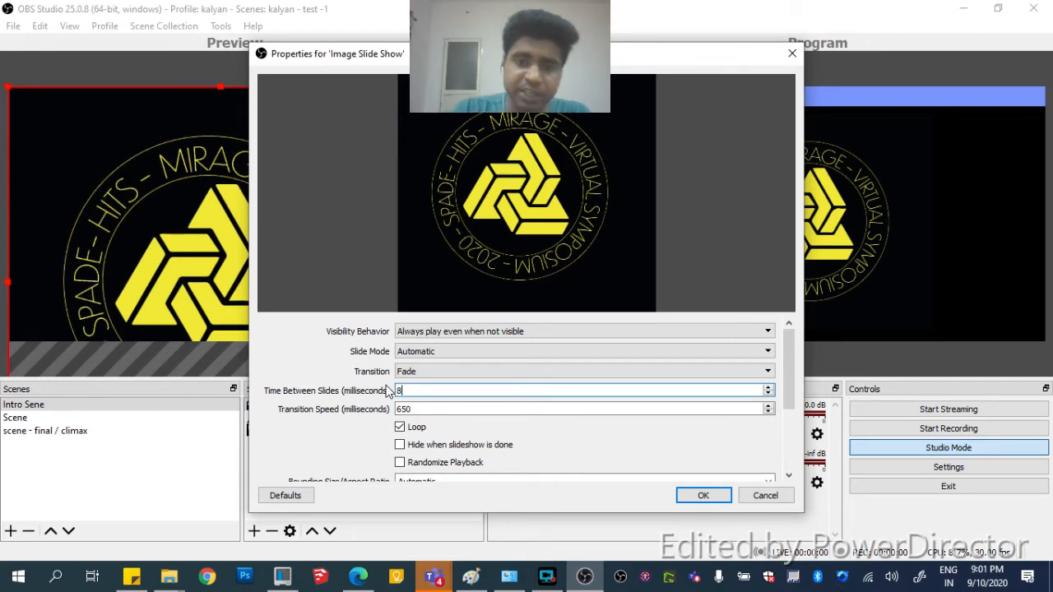
pyautogui.write('80')
pyautogui.press('BackSpace')
pyautogui.press('BackSpace')
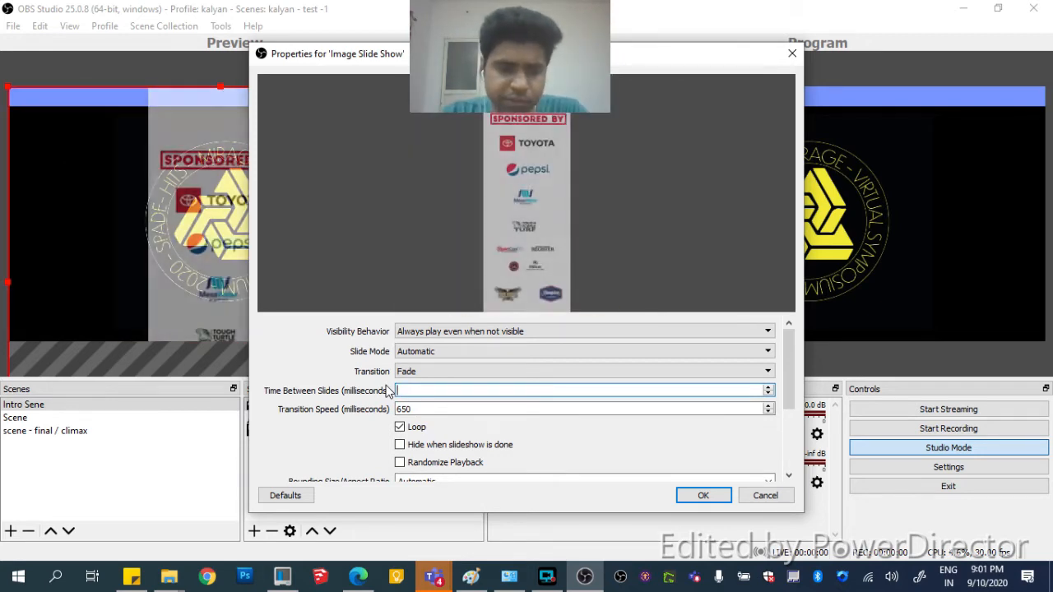
pyautogui.write('400')
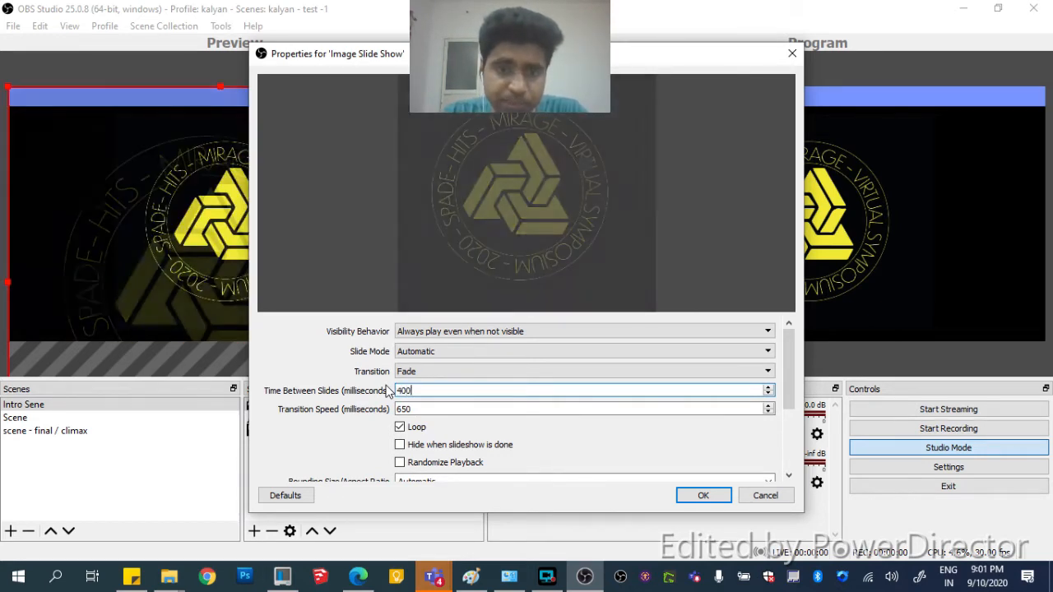
pyautogui.press('Tab')
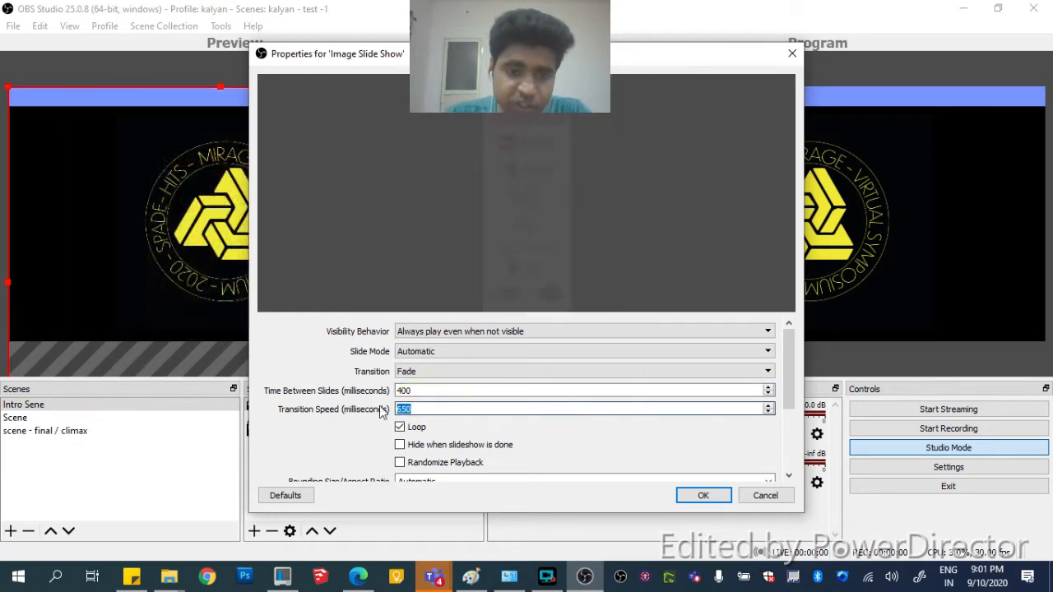
pyautogui.write('500')
# Set the time between slides to 1000 milliseconds and the transition speed to 300 milliseconds
pyautogui.hotkey('shift', 'Tab')
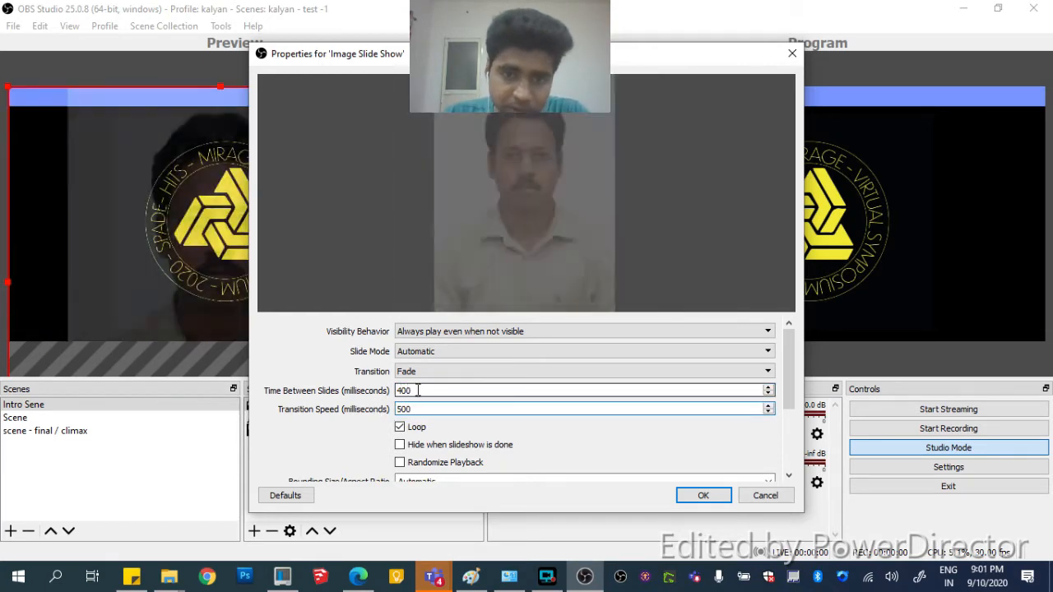
pyautogui.write('1000')
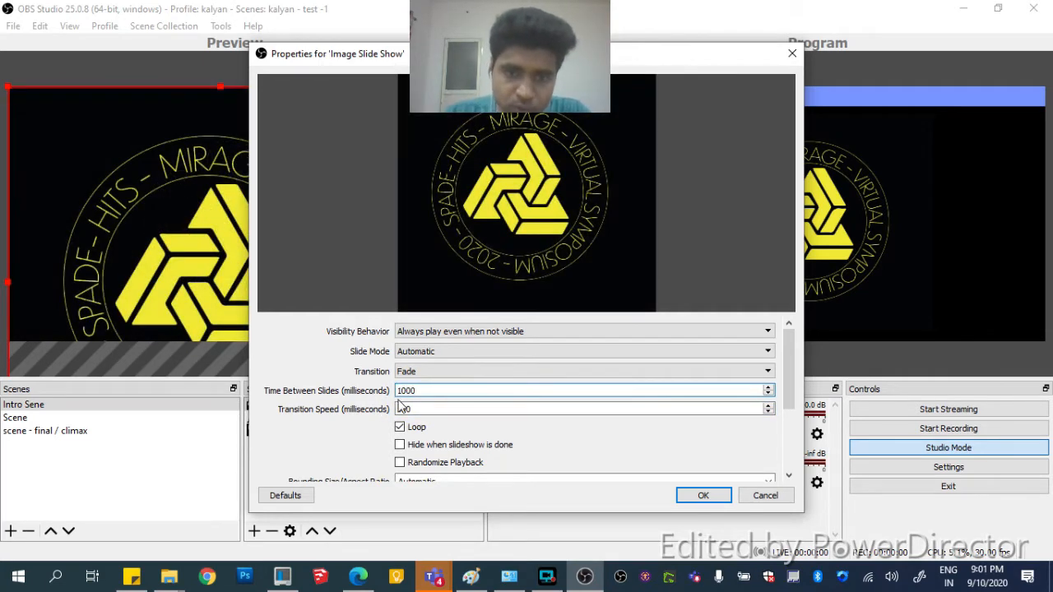
pyautogui.press('Tab')
pyautogui.write('39')
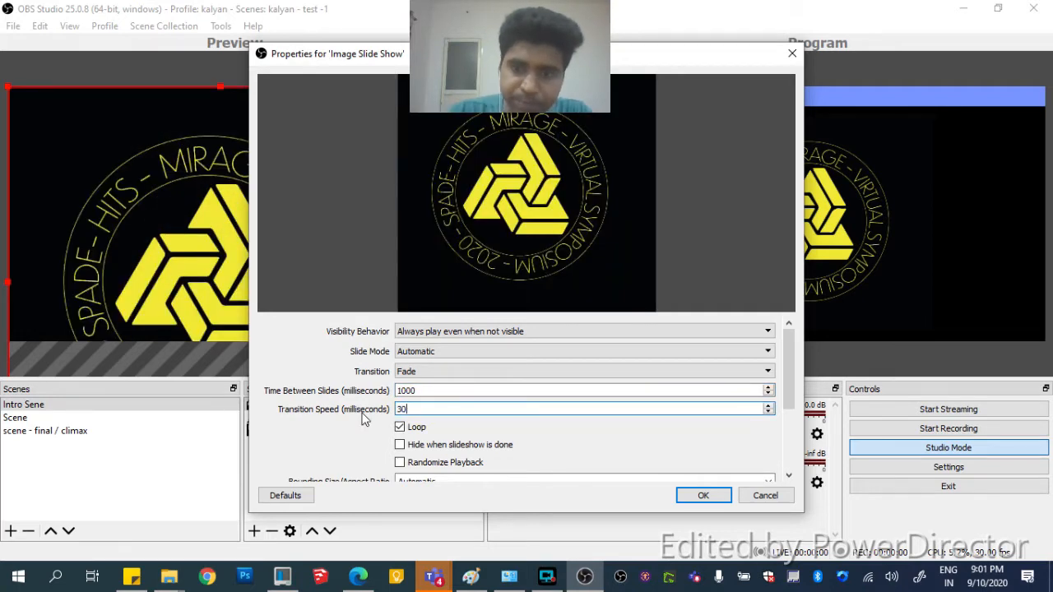
# Review the slide show's slide mode and transition options and its list of image files
pyautogui.click(416, 351)
pyautogui.click(415, 352)
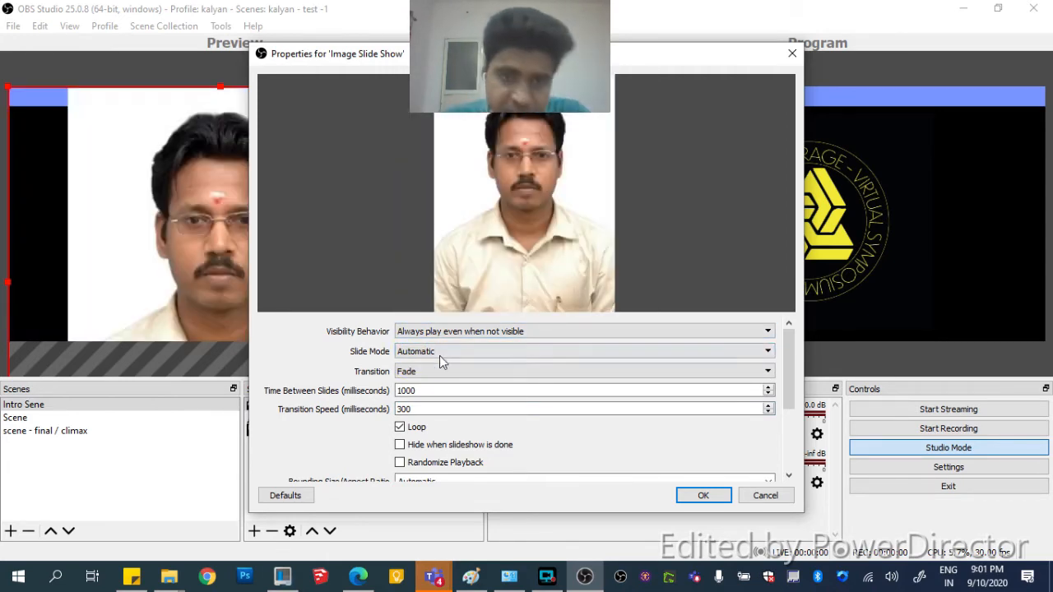
pyautogui.click(440, 372)
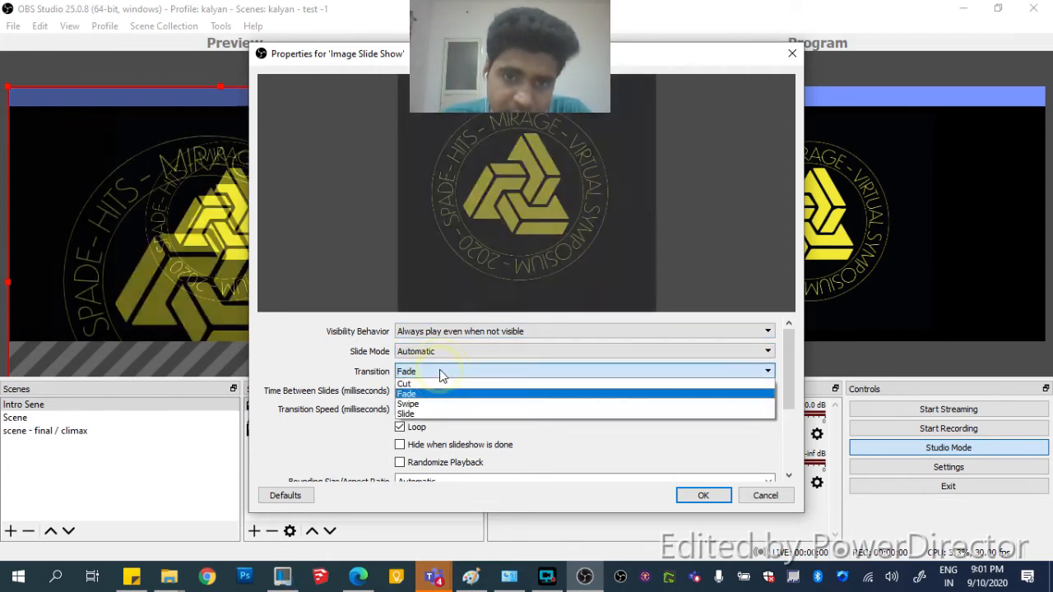
pyautogui.click(440, 372)
pyautogui.scroll(-3, 444, 411)
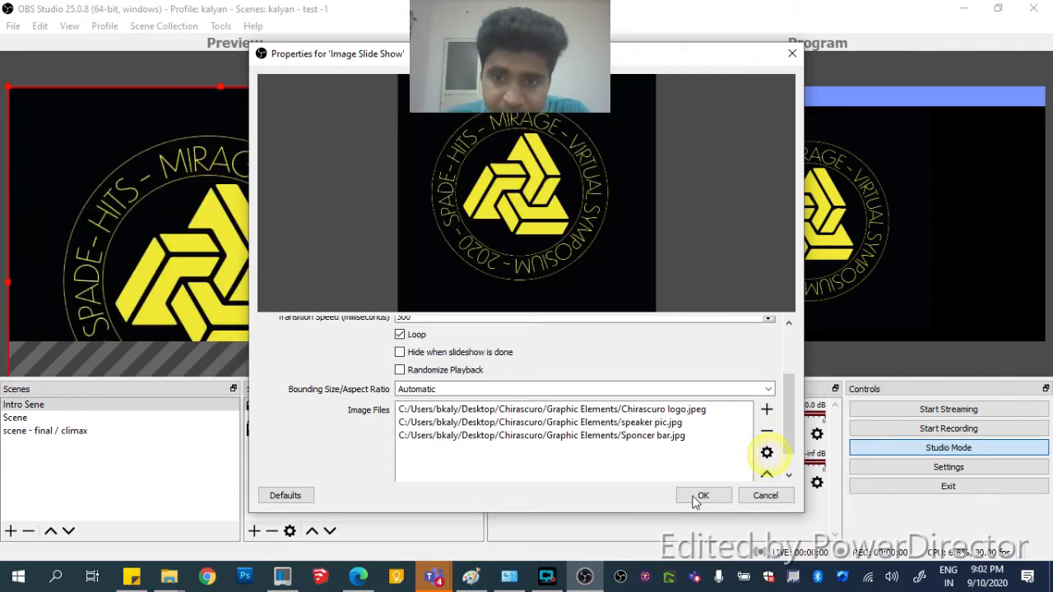
# Accept the slide show properties, shrink the slide show, place it right of the logo, and transition the scene to the program output
pyautogui.click(700, 497)
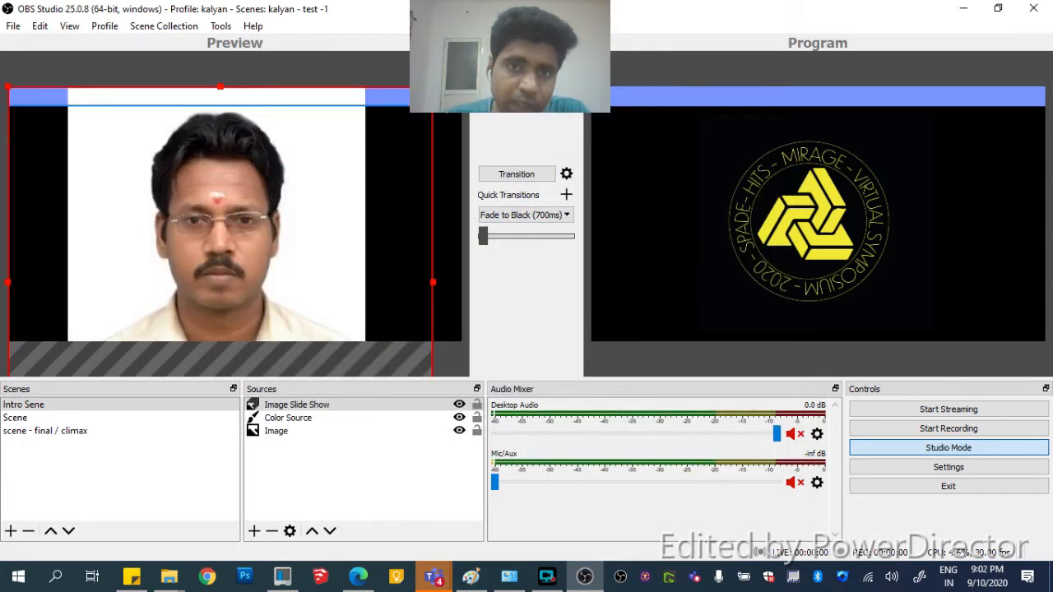
pyautogui.moveTo(433, 284); pyautogui.dragTo(175, 288)
pyautogui.moveTo(95, 327); pyautogui.dragTo(379, 168)
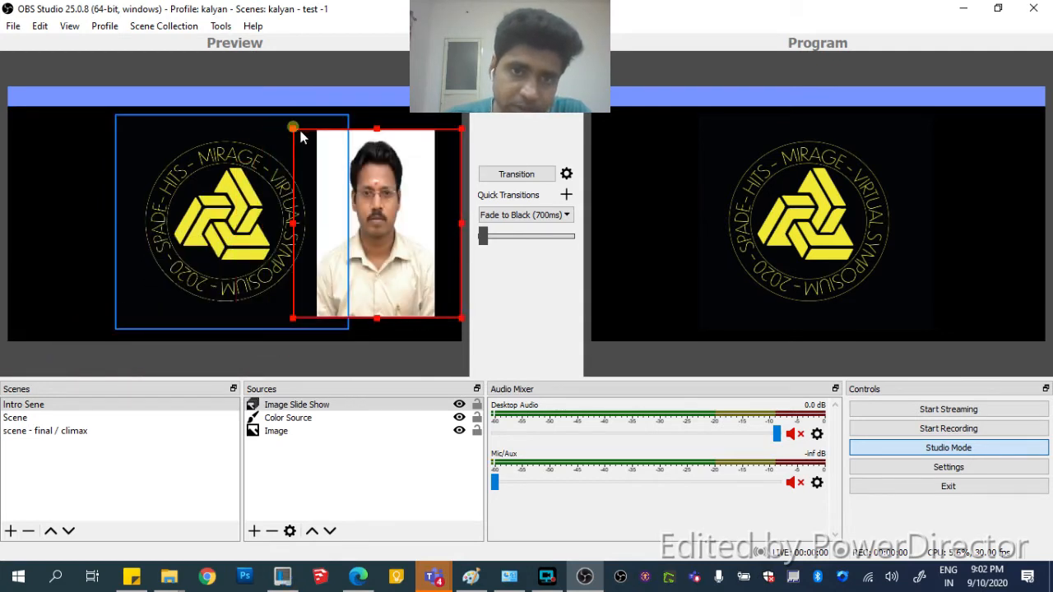
pyautogui.moveTo(301, 138); pyautogui.dragTo(327, 193)
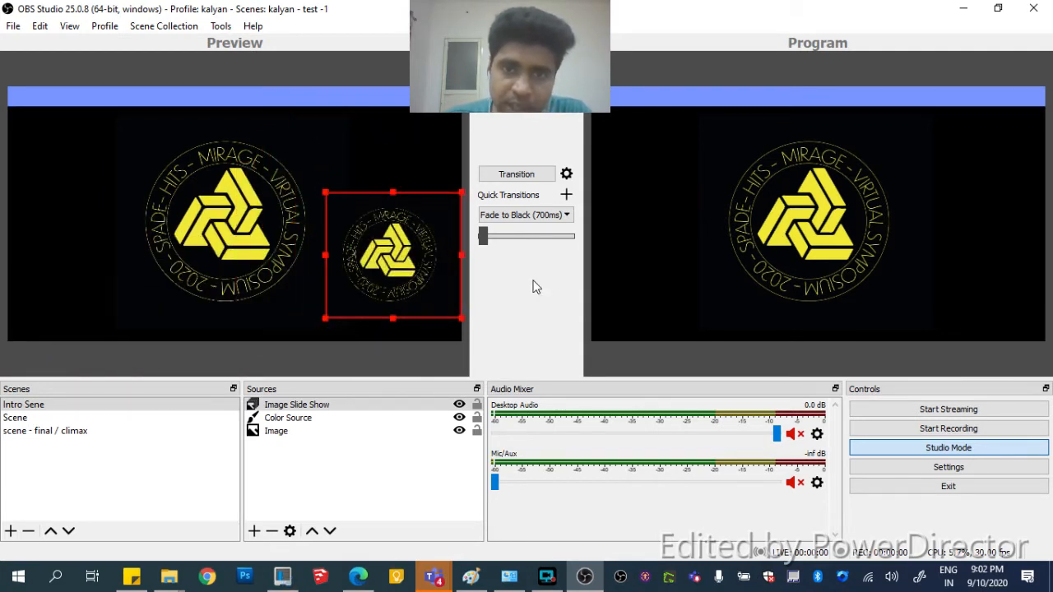
pyautogui.click(503, 177)
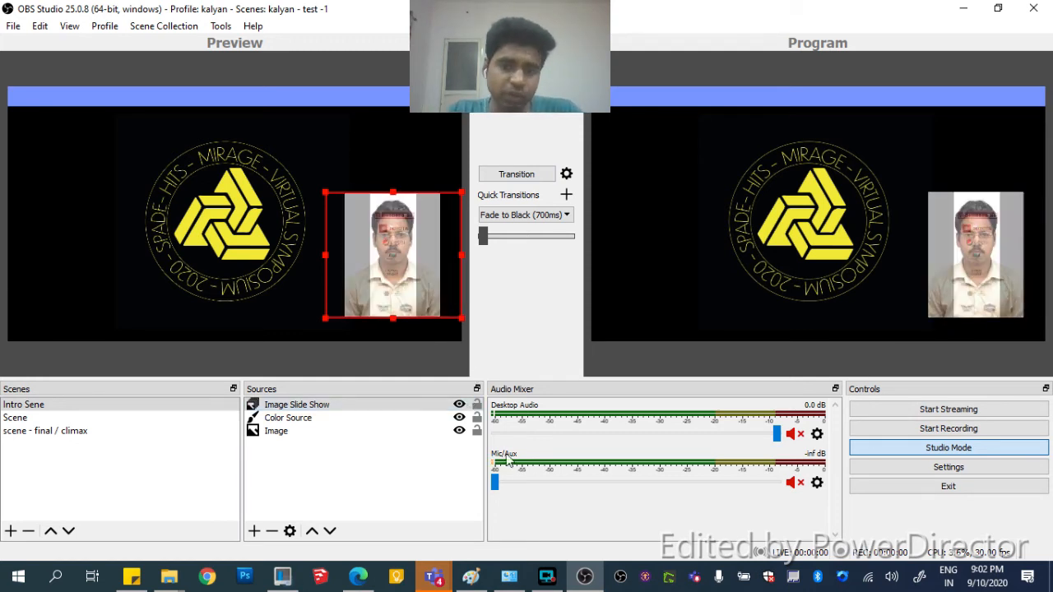
# Hide the image slide show in the program output, and bring it back by making it visible and transitioning again
pyautogui.click(459, 405)
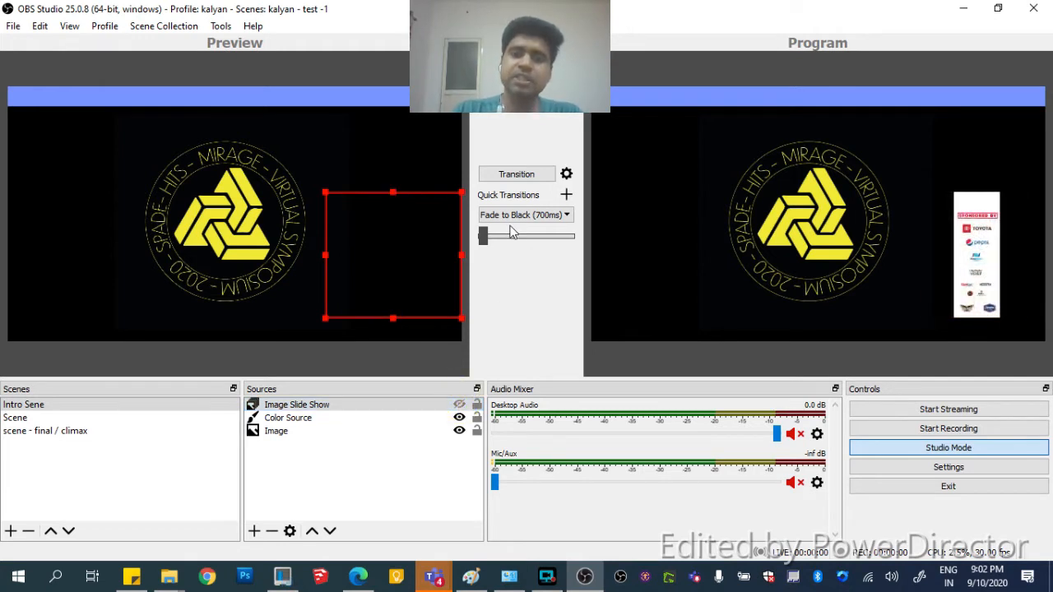
pyautogui.click(516, 175)
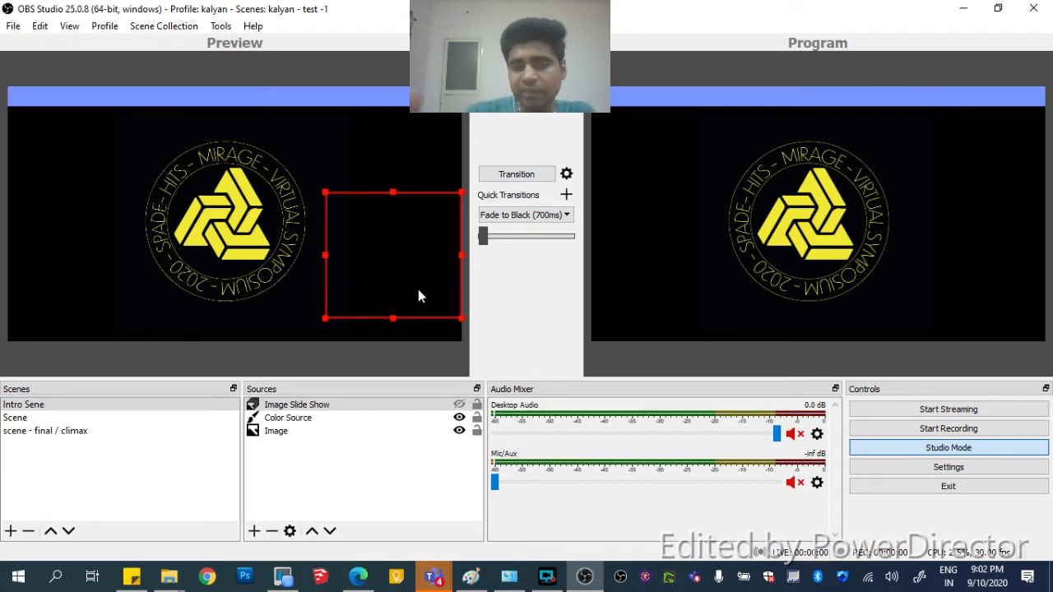
pyautogui.click(411, 479)
pyautogui.click(382, 245)
pyautogui.click(370, 406)
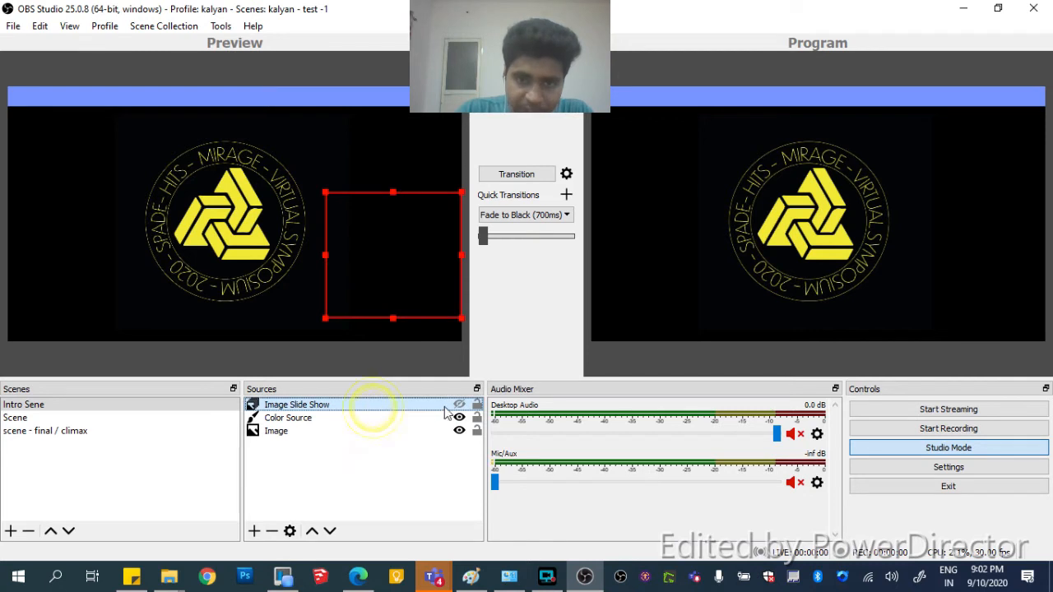
pyautogui.click(459, 405)
pyautogui.click(527, 175)
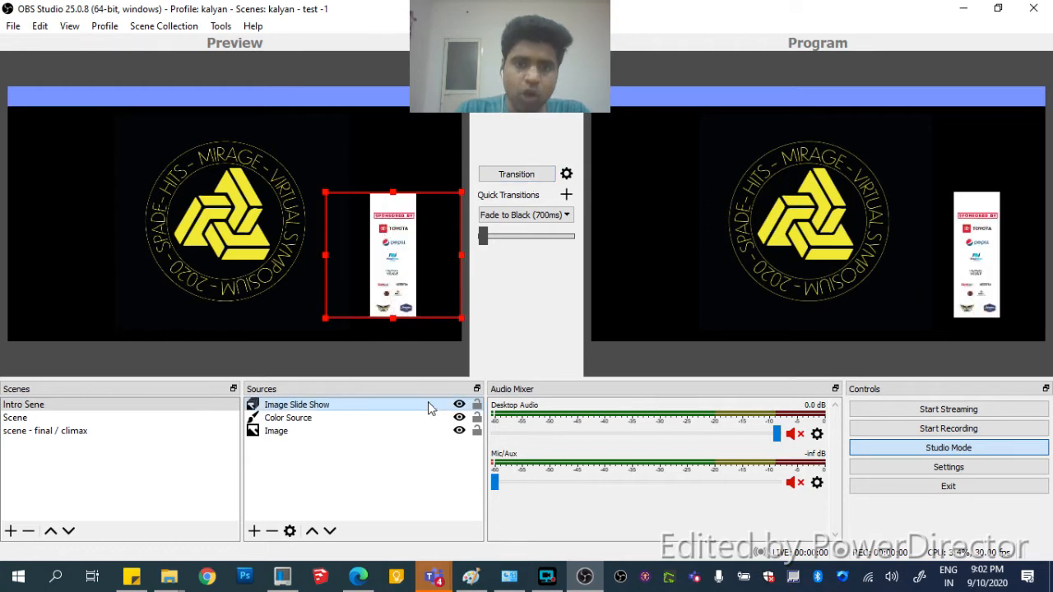
# Hide the image slide show source and remove it from the Intro Sene scene
pyautogui.click(458, 407)
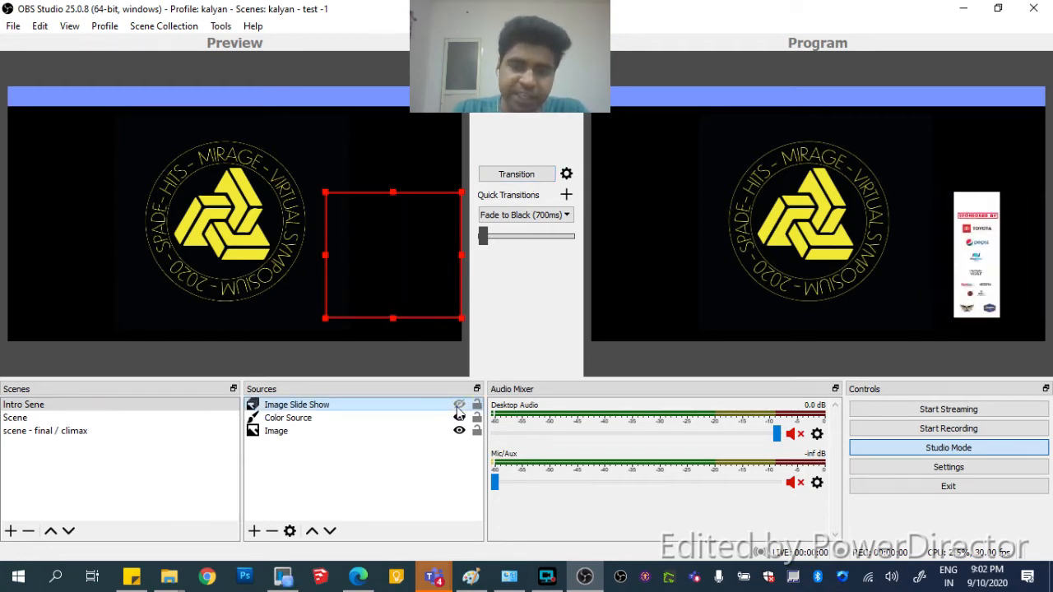
pyautogui.click(271, 531)
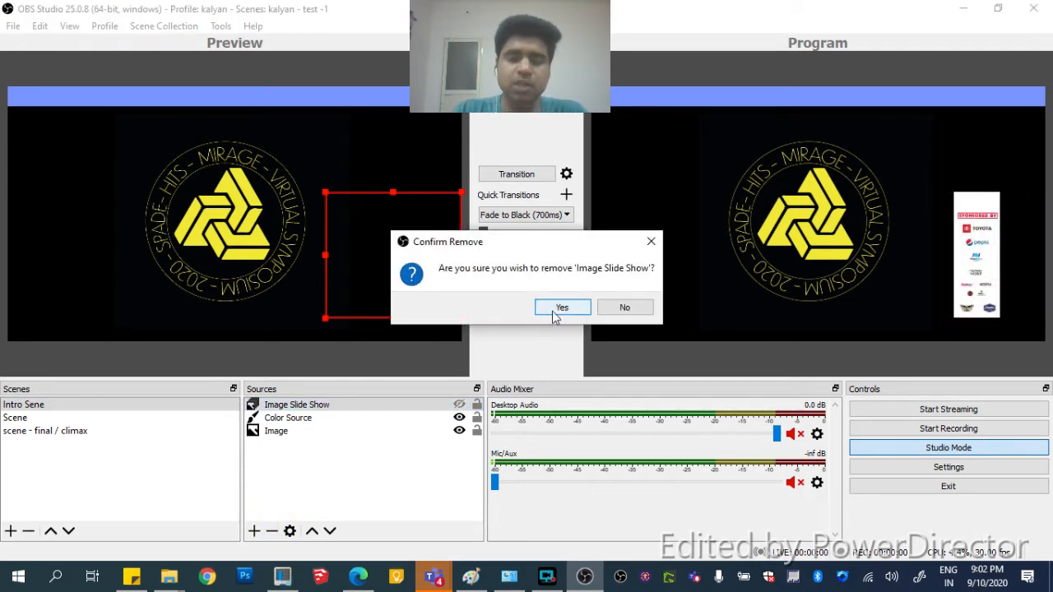
pyautogui.click(601, 306)
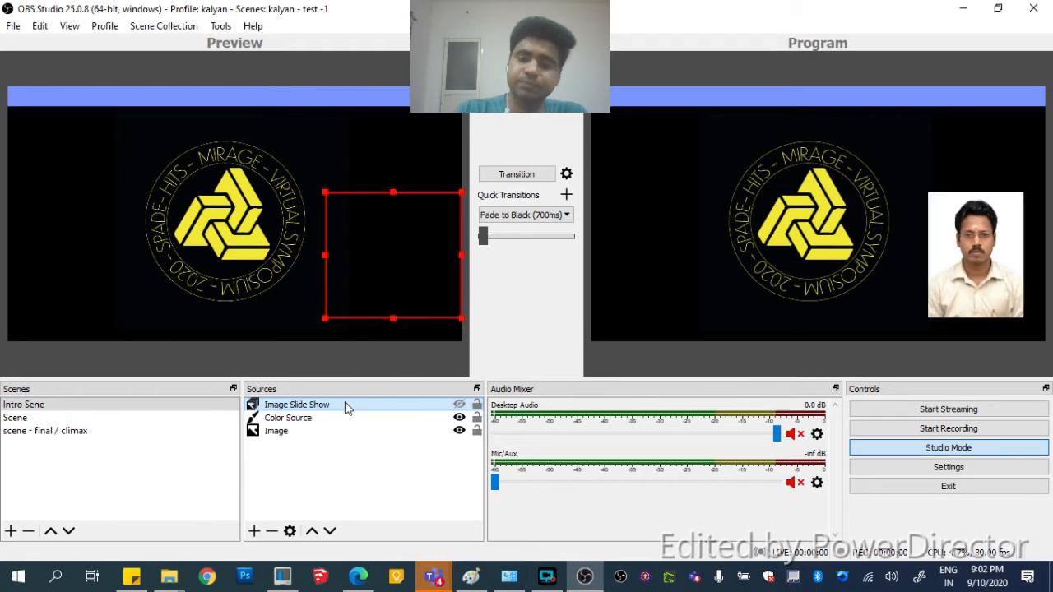
pyautogui.press('Delete')
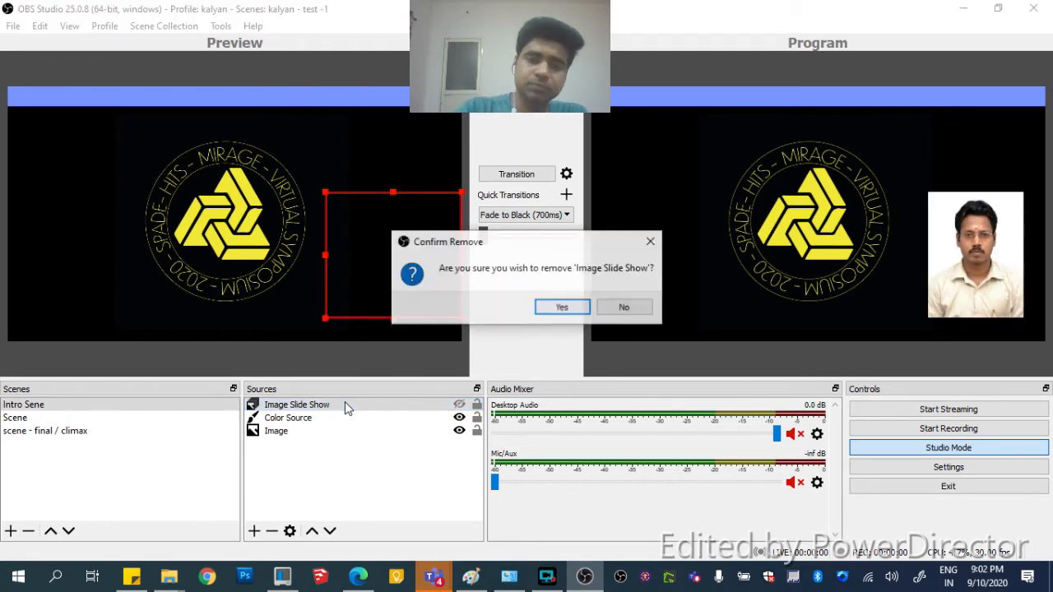
pyautogui.click(557, 307)
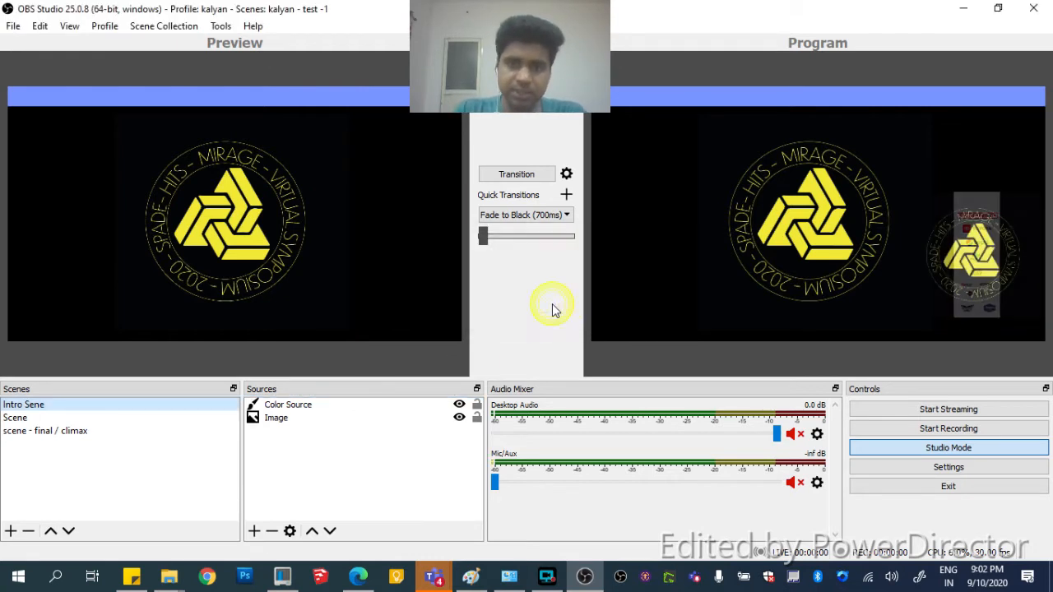
# Lock the color source and the logo image against editing in the preview, and unlock both again
pyautogui.click(476, 405)
pyautogui.click(476, 418)
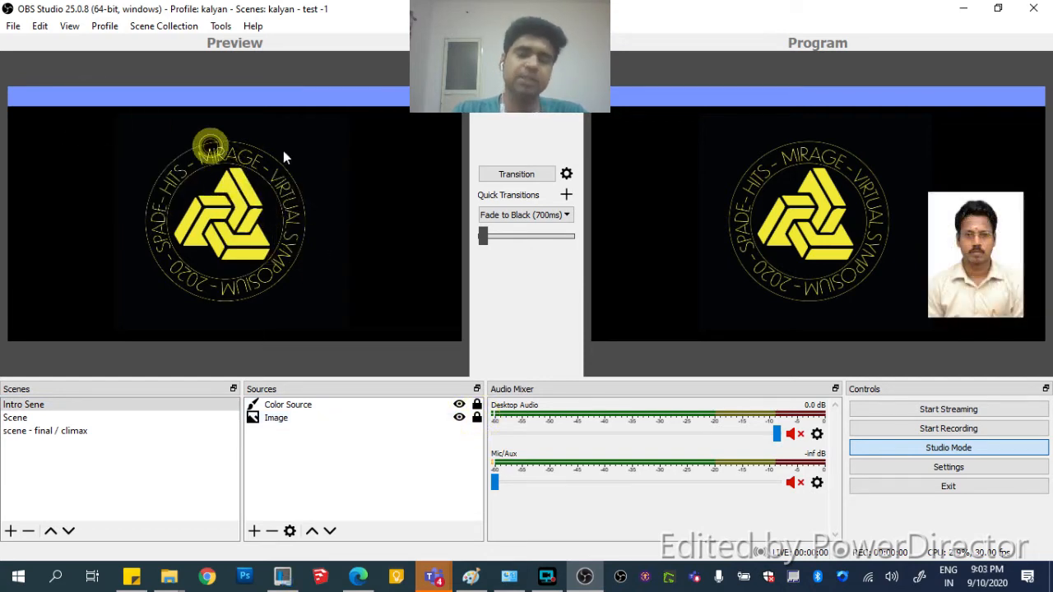
pyautogui.click(292, 128)
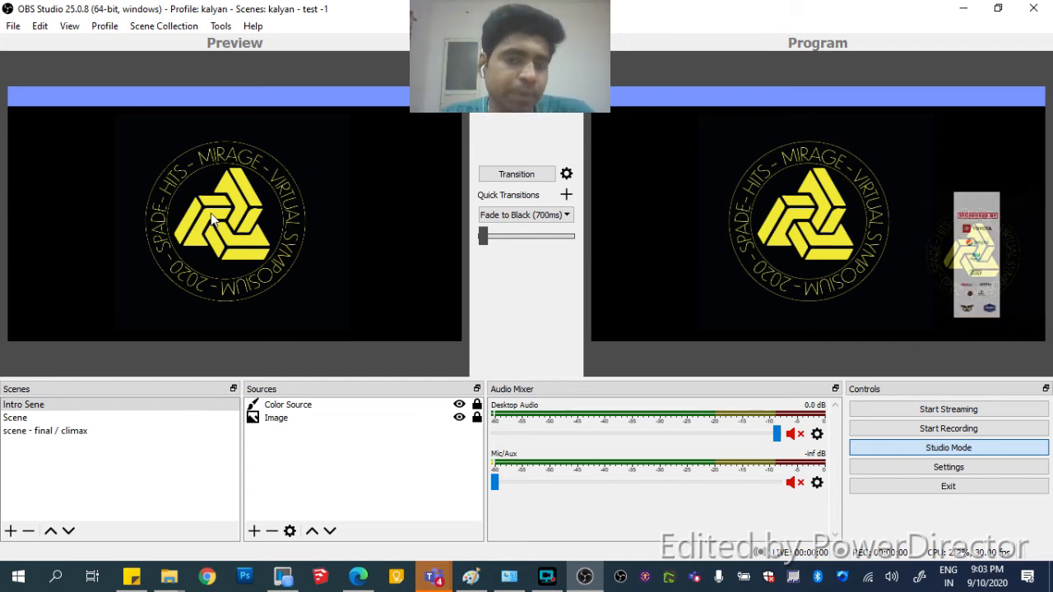
pyautogui.click(359, 420)
pyautogui.click(357, 430)
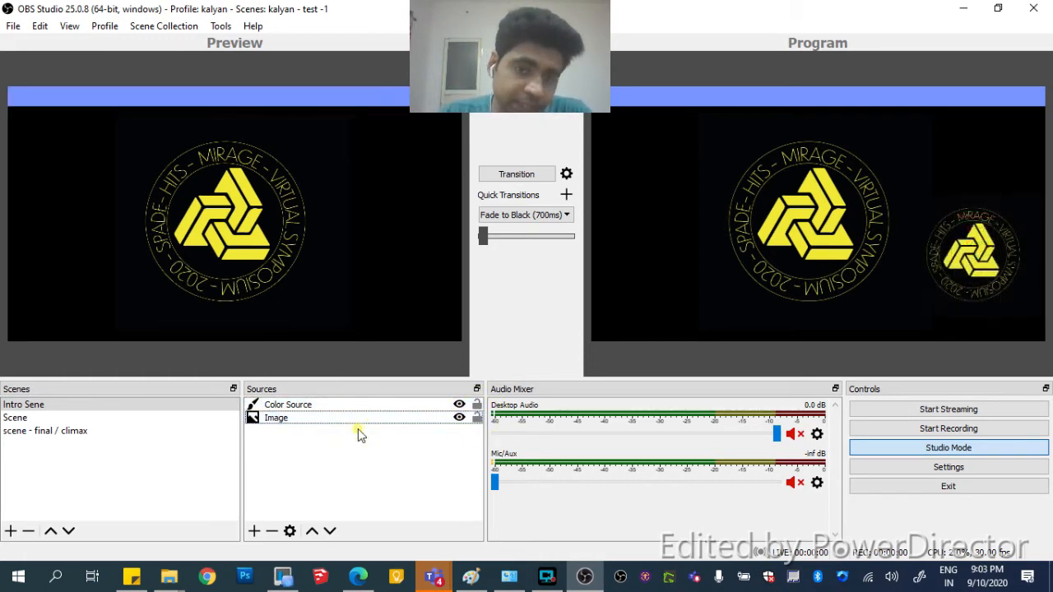
pyautogui.click(254, 531)
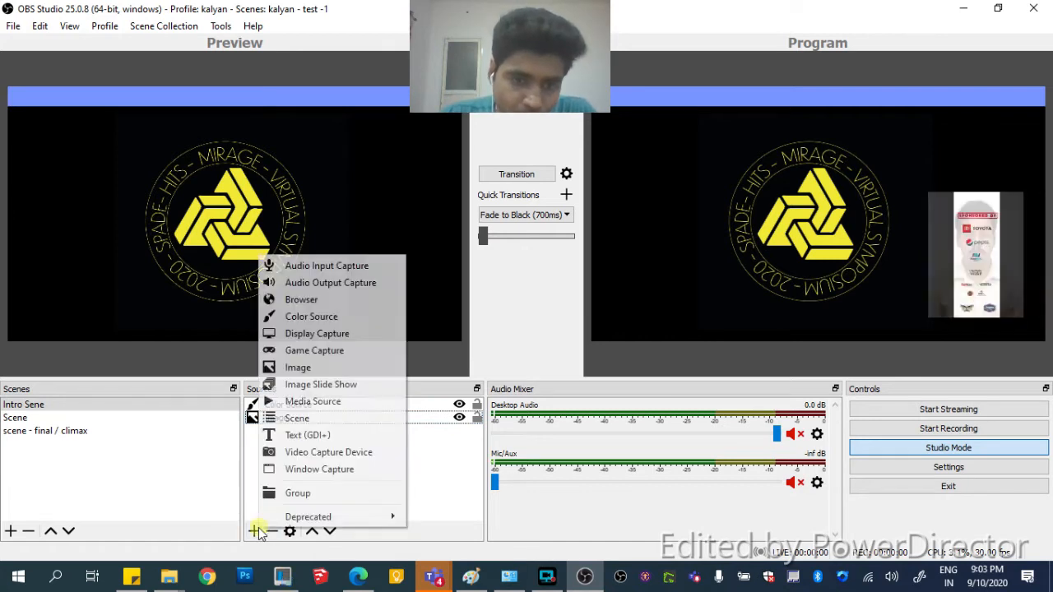
pyautogui.click(327, 401)
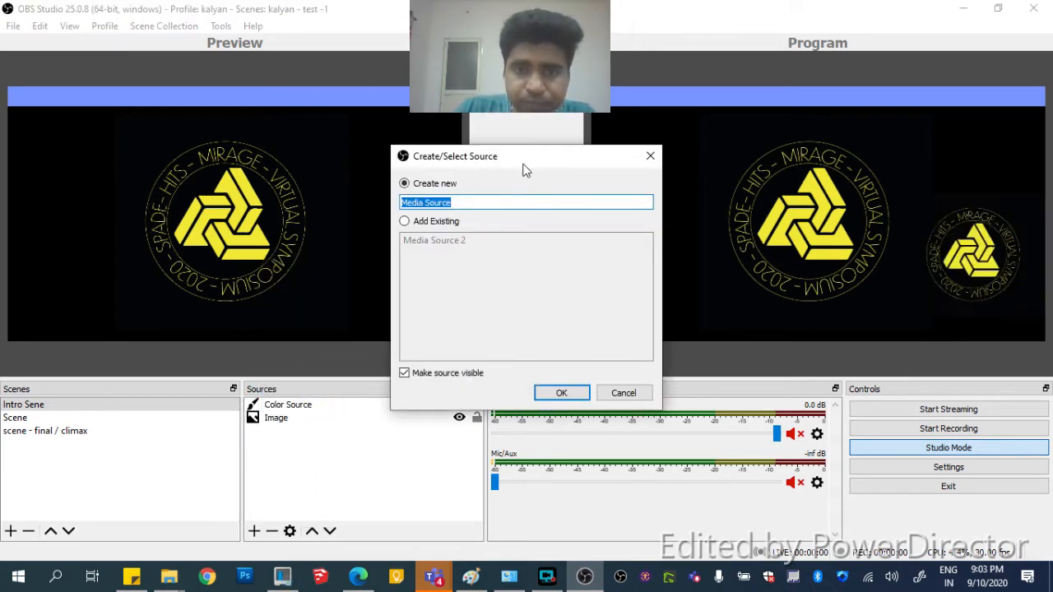
pyautogui.click(616, 394)
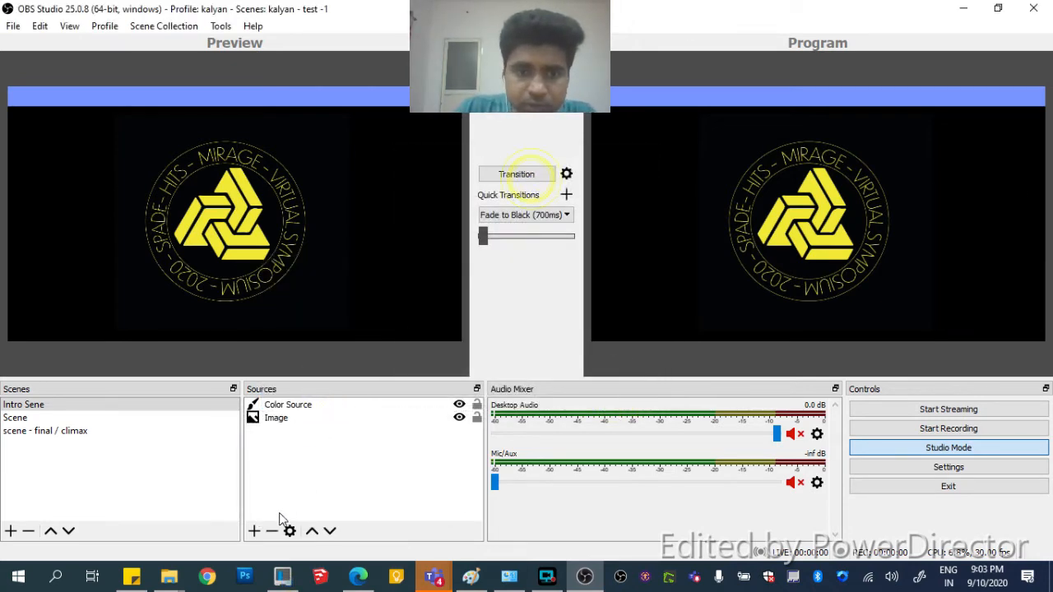
# Add a new media source to the Intro Sene scene, using Chirascuro - mini.mp4 from the Graphic Elements folder as its local file
pyautogui.click(255, 529)
pyautogui.click(360, 400)
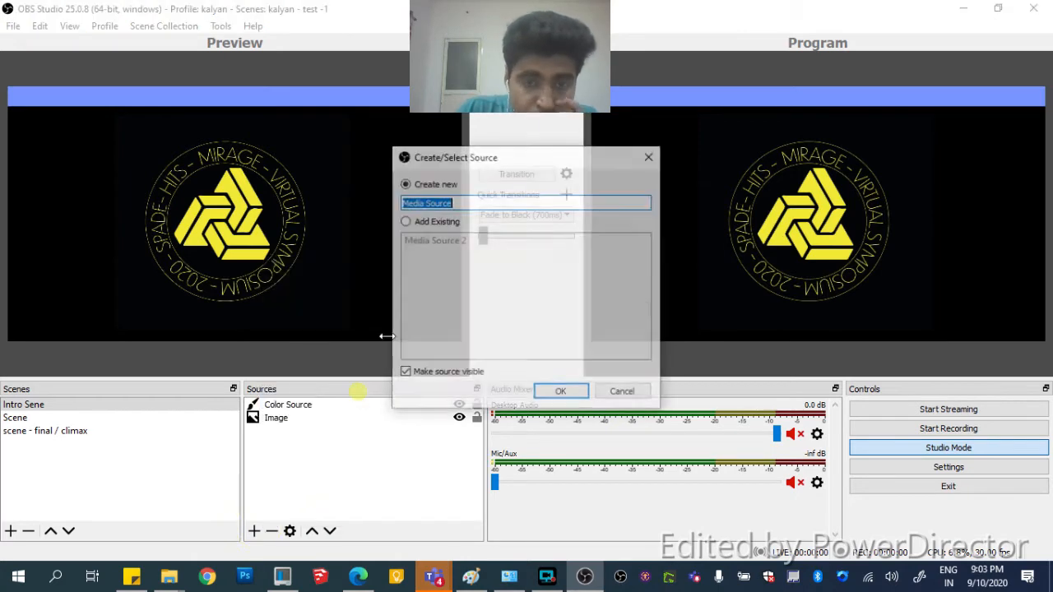
pyautogui.click(560, 393)
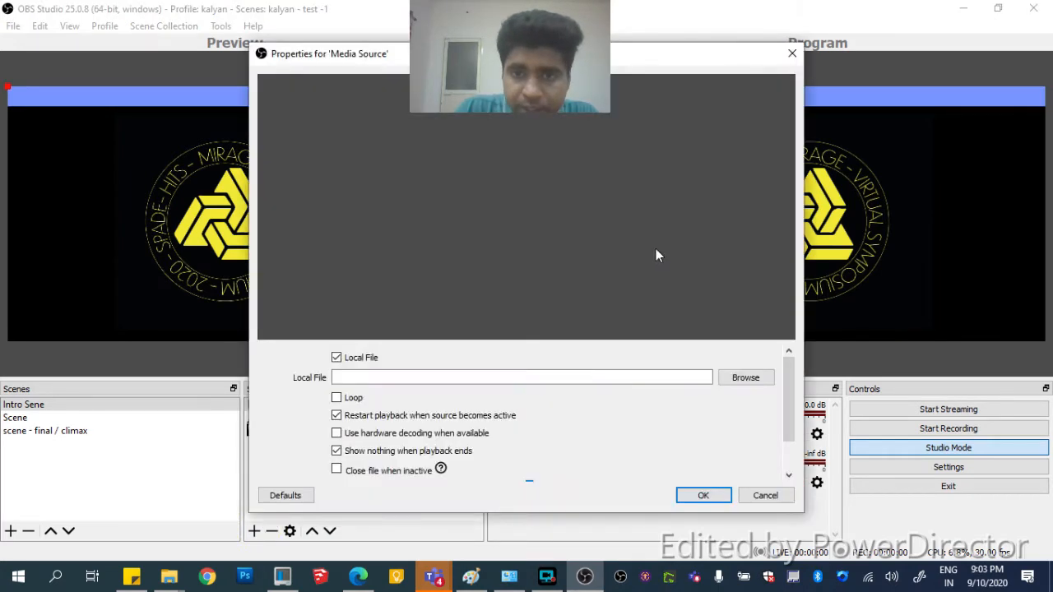
pyautogui.click(740, 380)
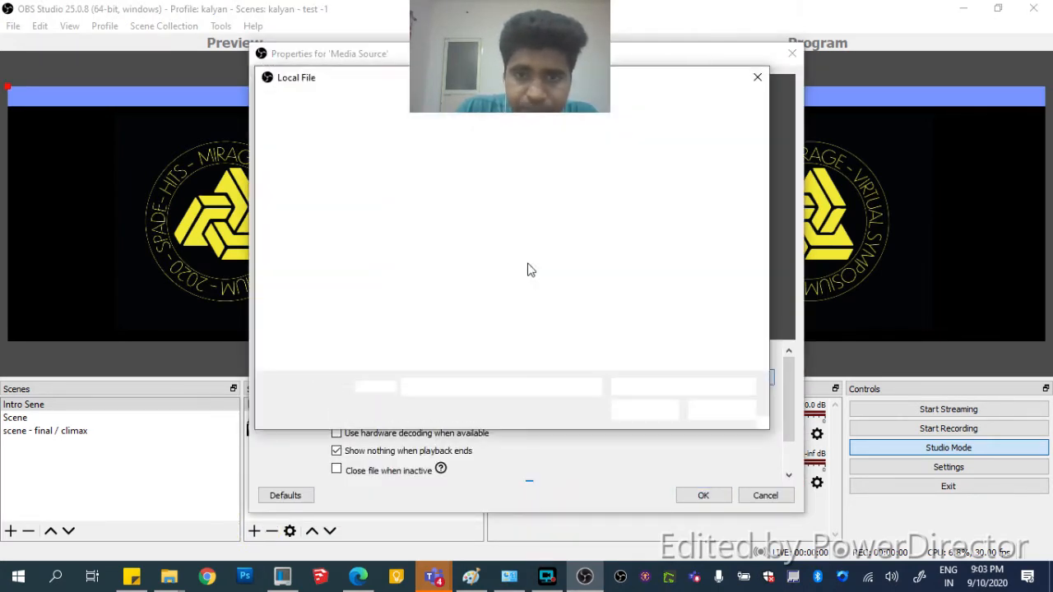
pyautogui.doubleClick(466, 215)
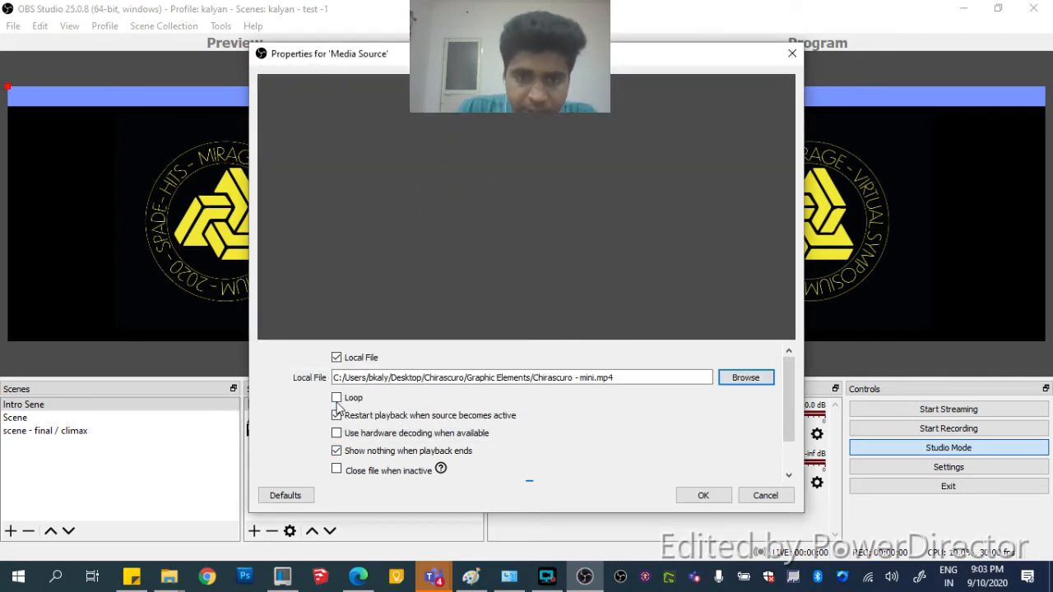
# Enable looping and hardware decoding for the media source and accept its properties
pyautogui.click(337, 399)
pyautogui.click(337, 434)
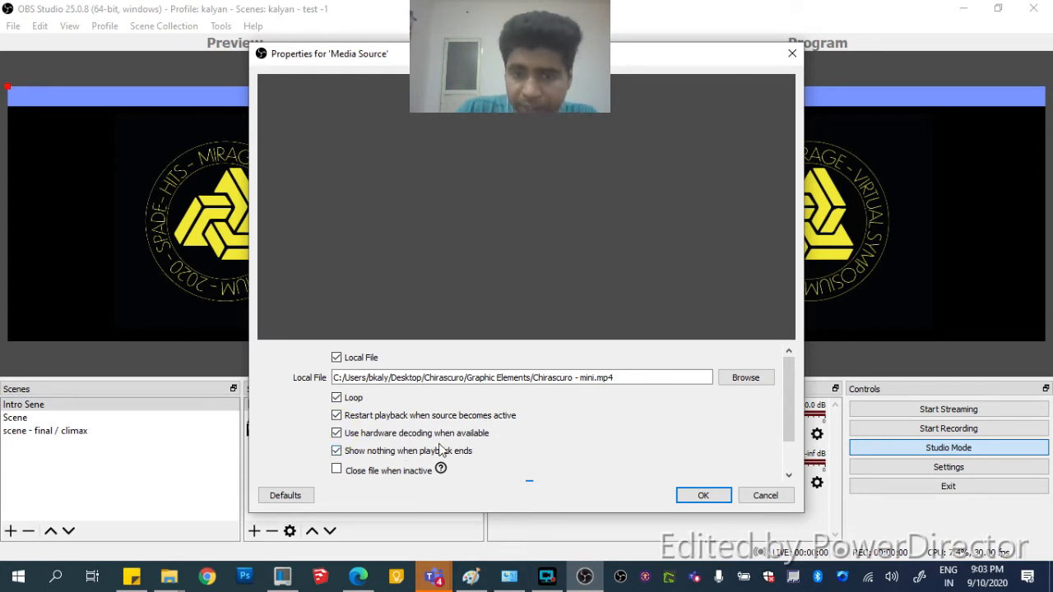
pyautogui.scroll(-2, 789, 411)
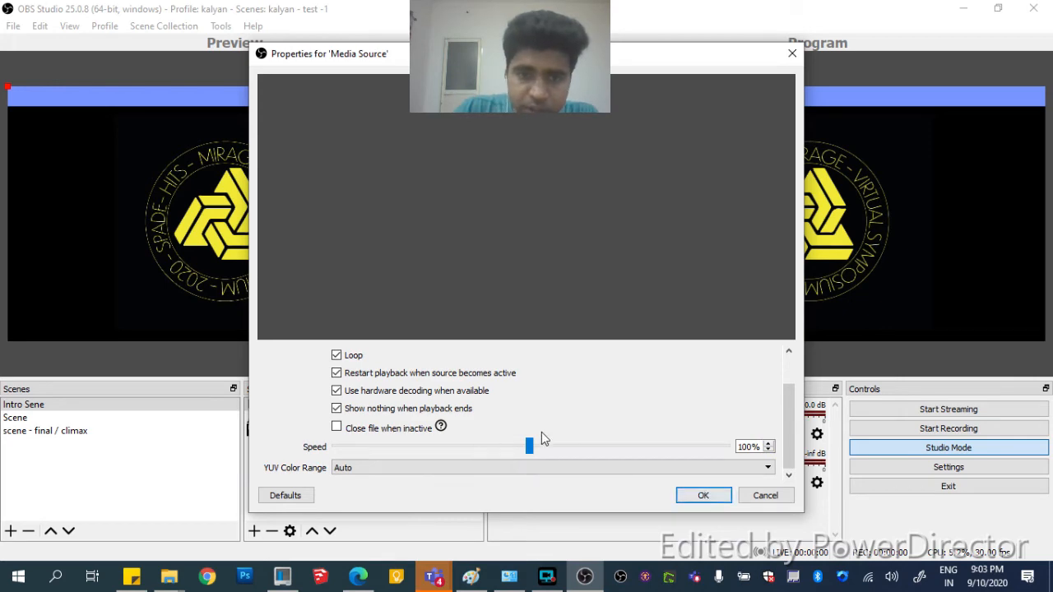
pyautogui.click(700, 496)
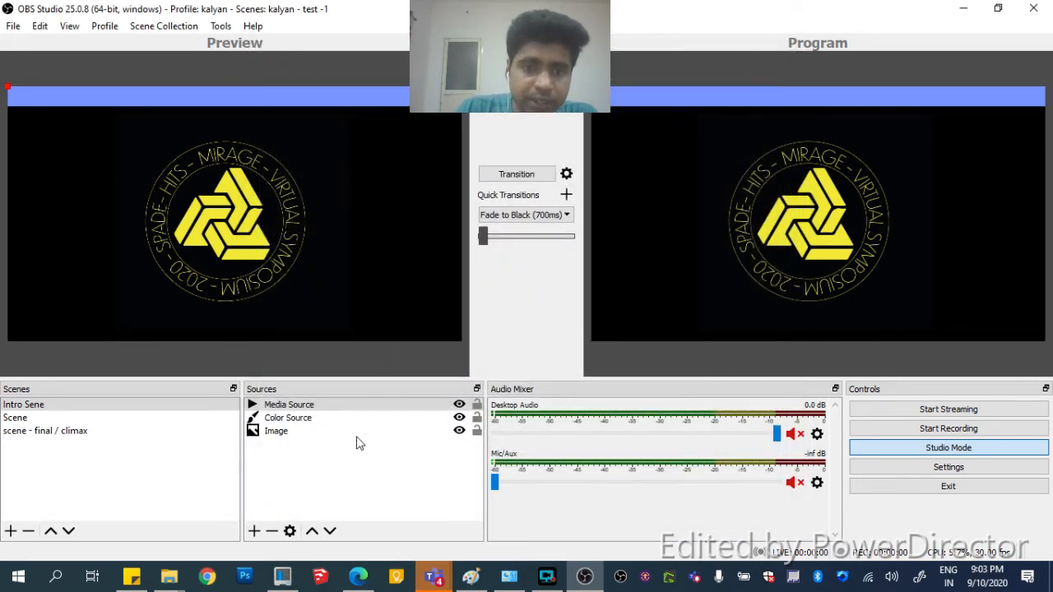
# Shrink the media source video, place it left of the logo, and transition the updated scene to the program output
pyautogui.click(343, 409)
pyautogui.click(503, 176)
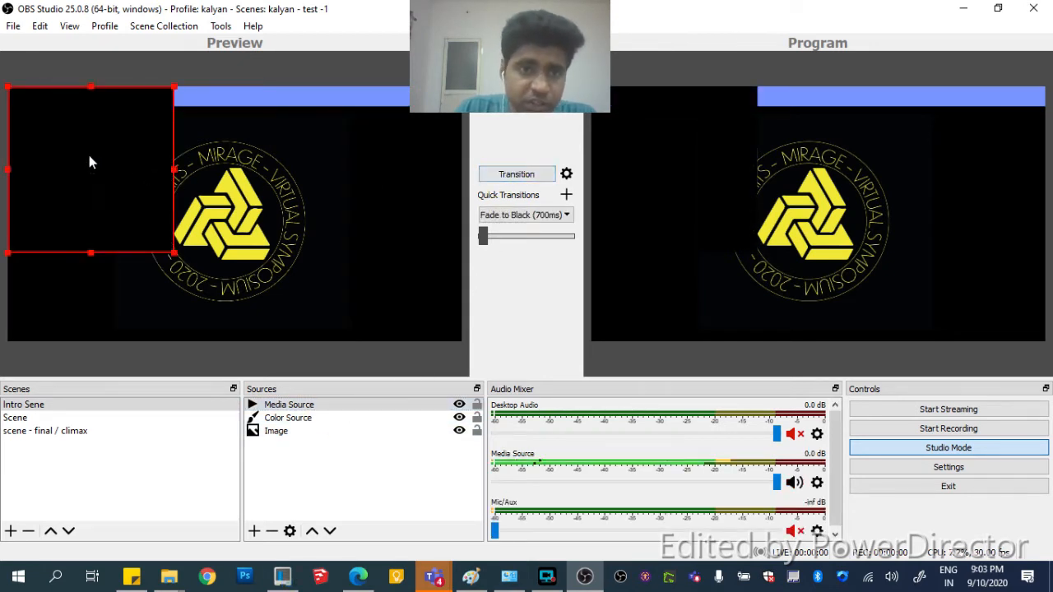
pyautogui.moveTo(87, 155); pyautogui.dragTo(144, 198)
pyautogui.moveTo(198, 145); pyautogui.dragTo(142, 207)
pyautogui.moveTo(83, 252)
pyautogui.mouseDown()
pyautogui.moveTo(72, 244)
pyautogui.moveTo(72, 256)
pyautogui.mouseUp()
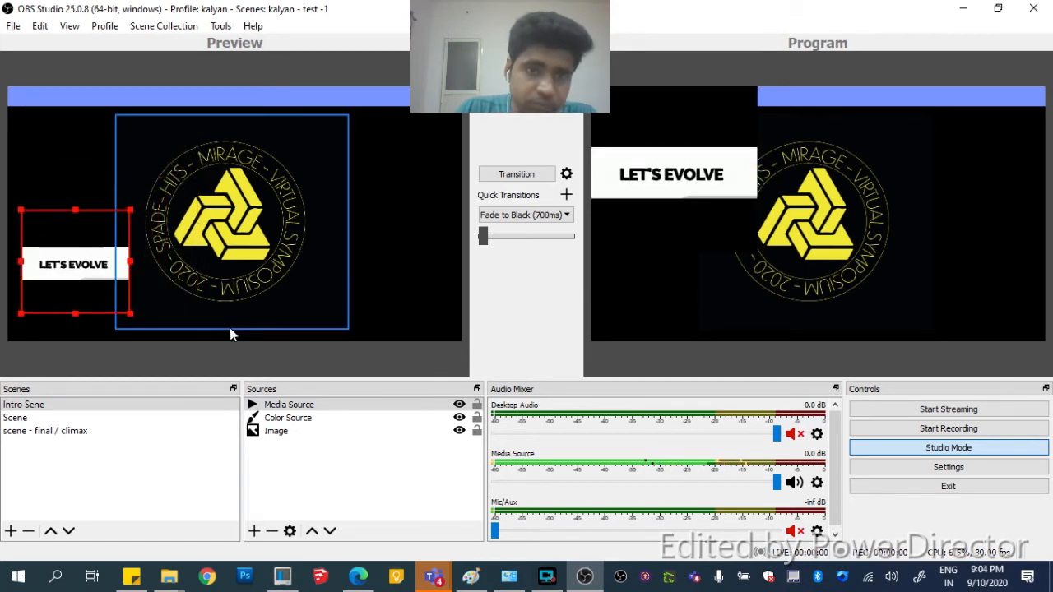
pyautogui.click(517, 178)
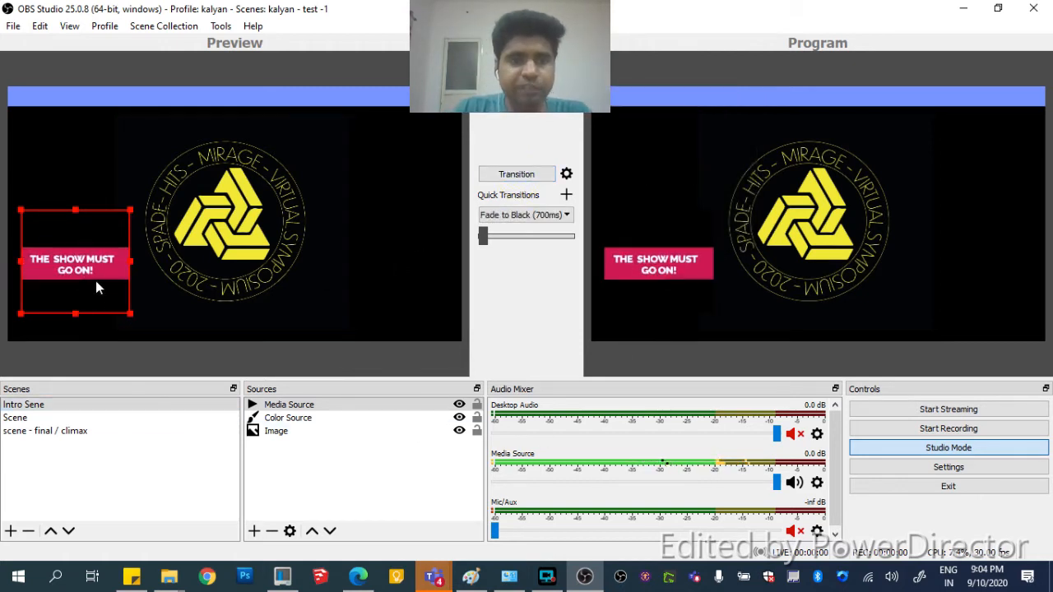
# Duplicate the media source, place the copy right of the logo, and transition the scene to the program output
pyautogui.hotkey('ctrl', 'c')
pyautogui.hotkey('ctrl', 'v')
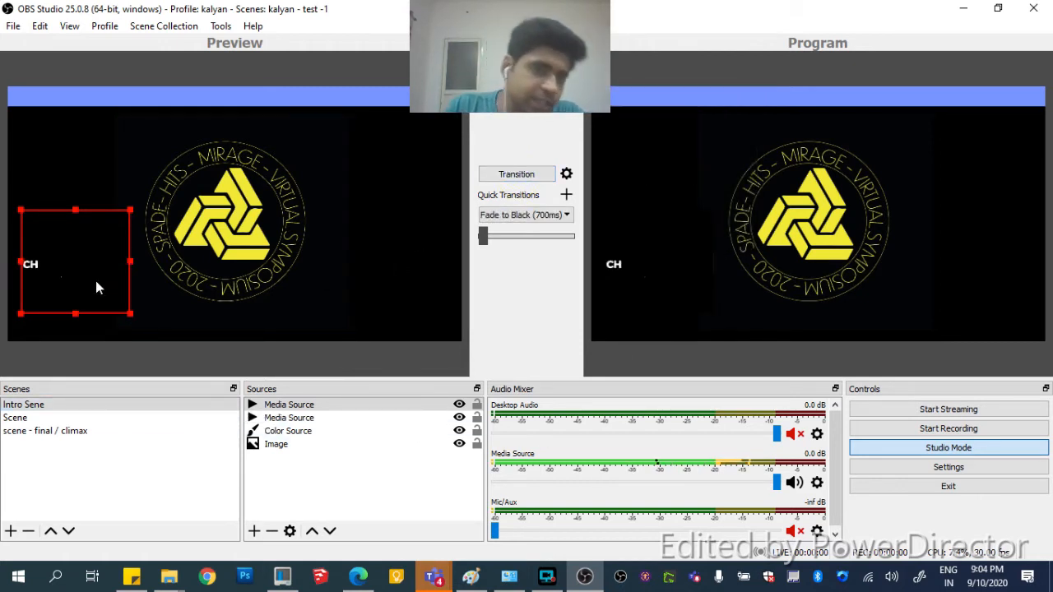
pyautogui.moveTo(83, 269); pyautogui.dragTo(404, 272)
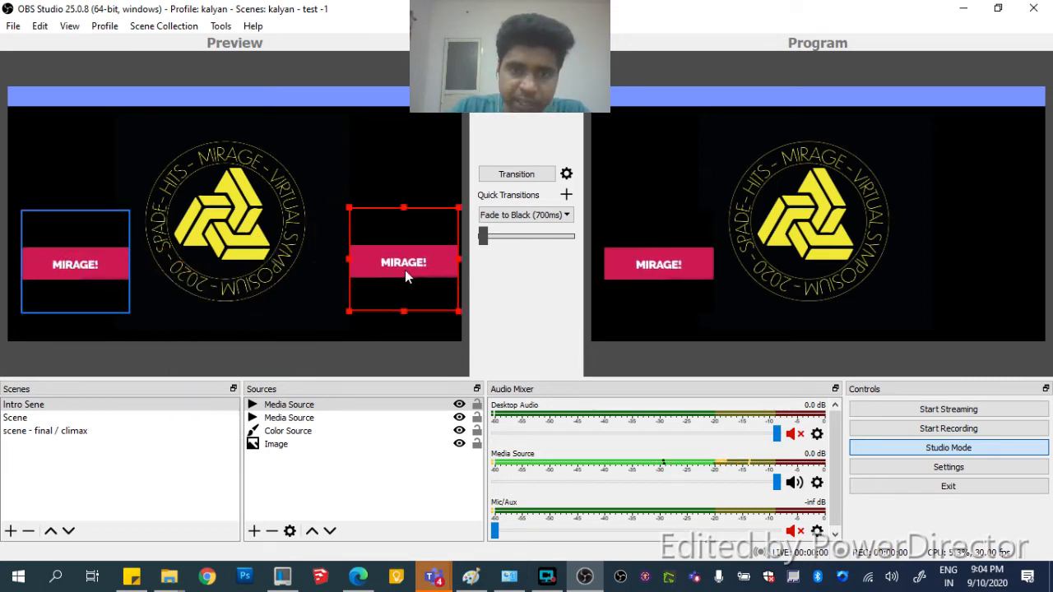
pyautogui.click(517, 175)
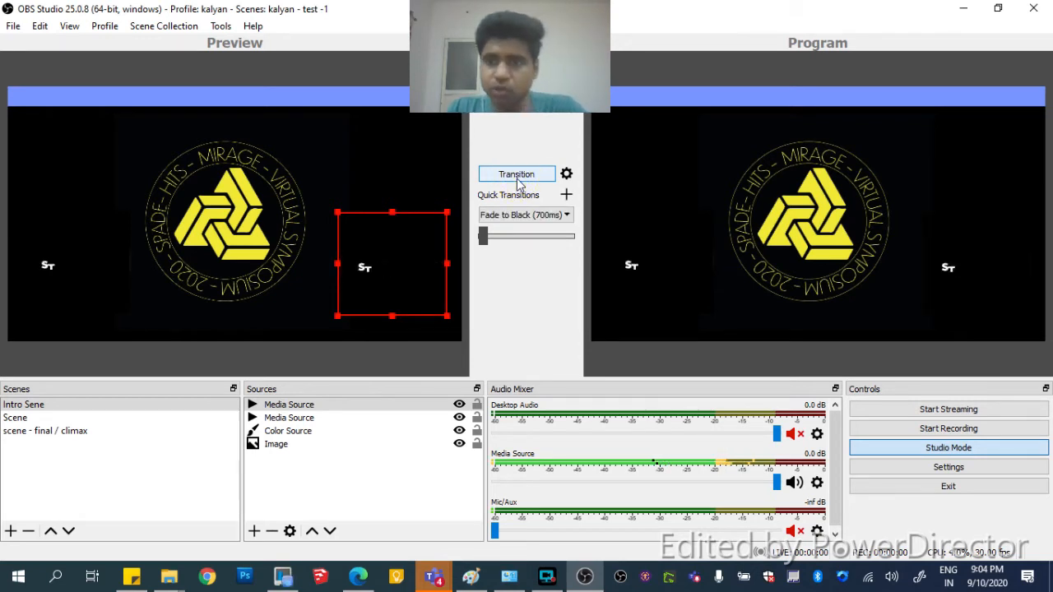
# Hide the original media source left of the logo and transition the change to the program output
pyautogui.click(402, 475)
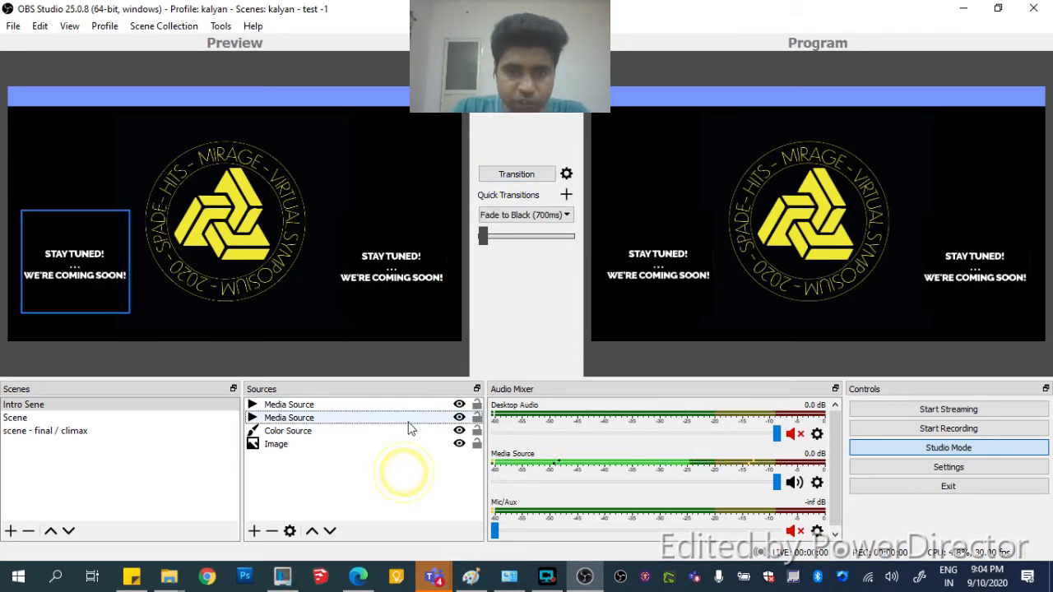
pyautogui.click(458, 417)
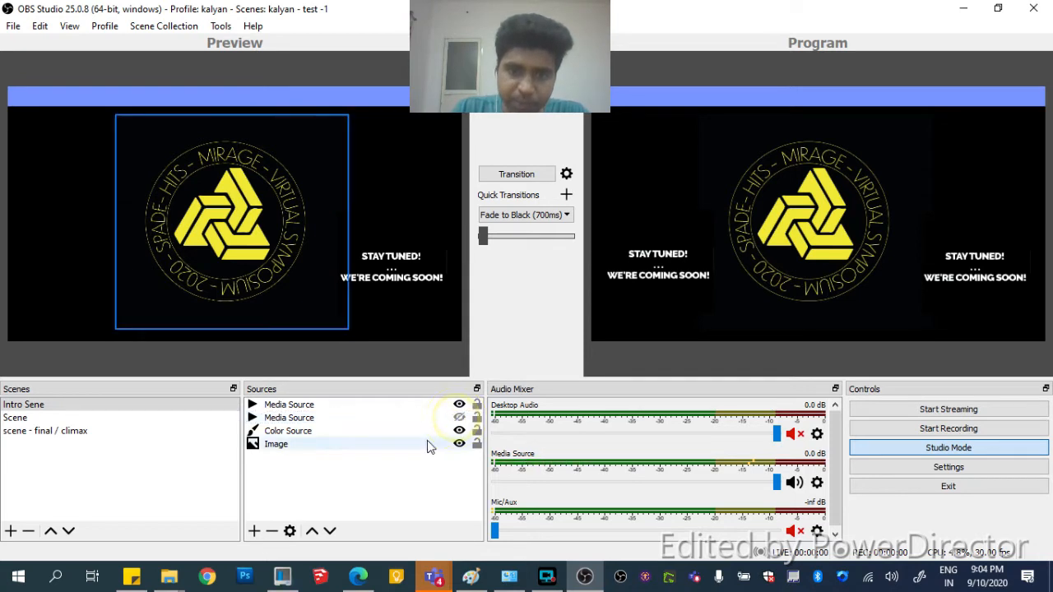
pyautogui.click(510, 175)
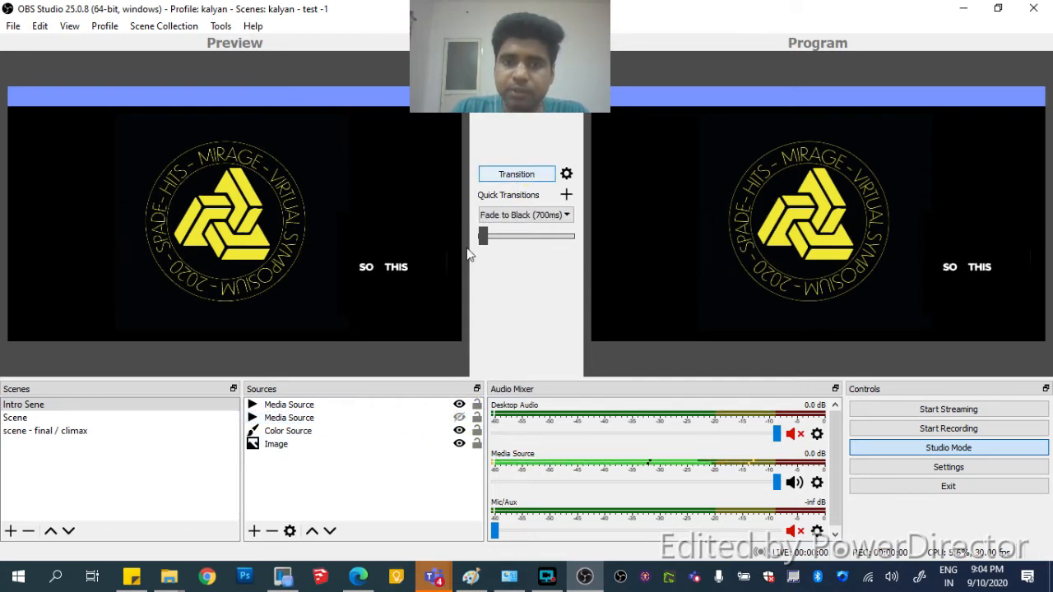
# Hide the media source copy right of the logo, and remove both that copy and the color source from the intro scene
pyautogui.click(459, 406)
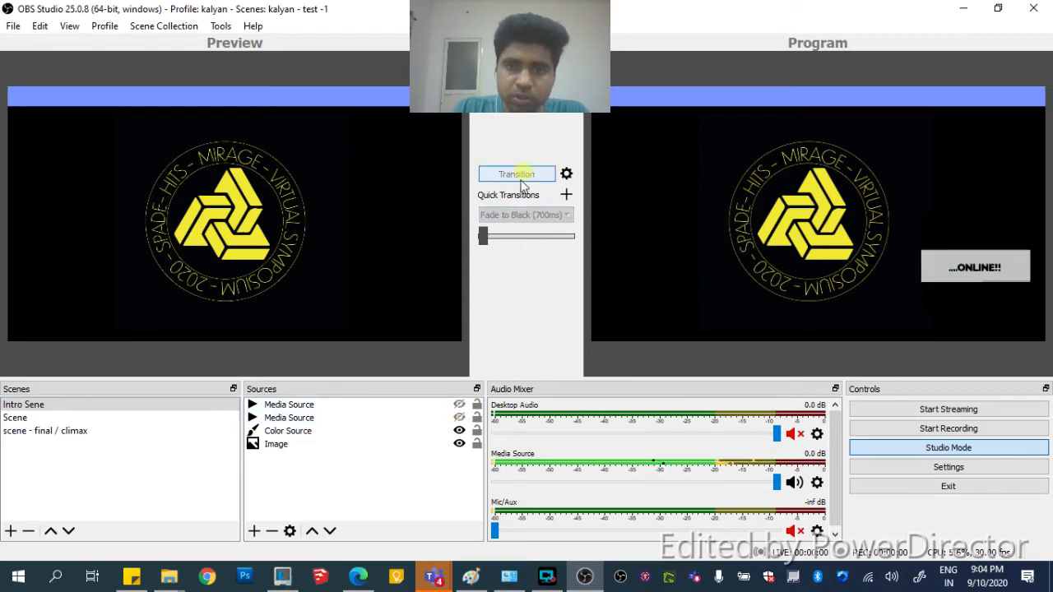
pyautogui.click(294, 407)
pyautogui.click(272, 530)
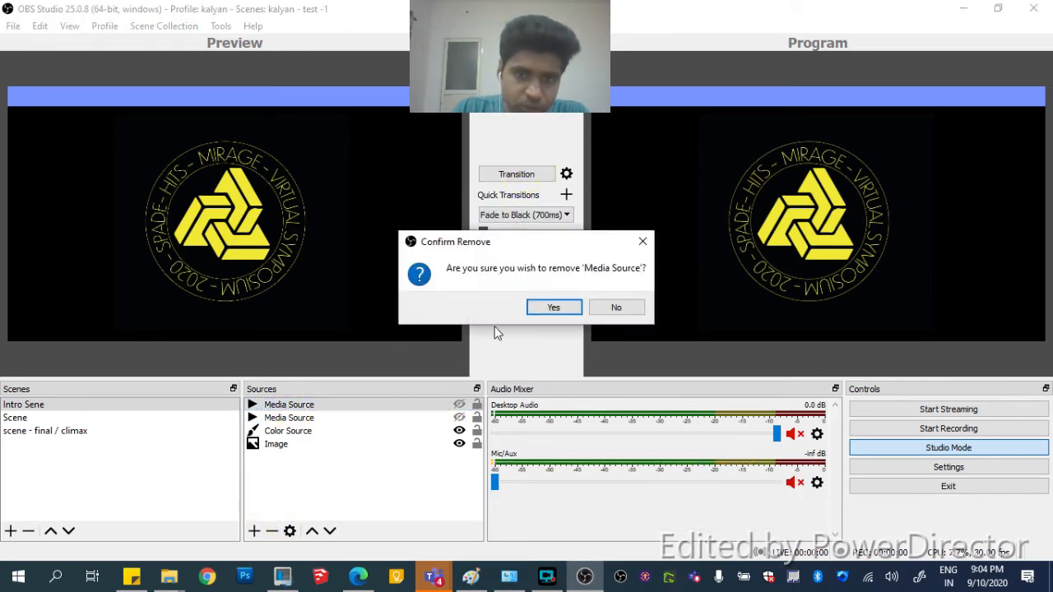
pyautogui.click(552, 306)
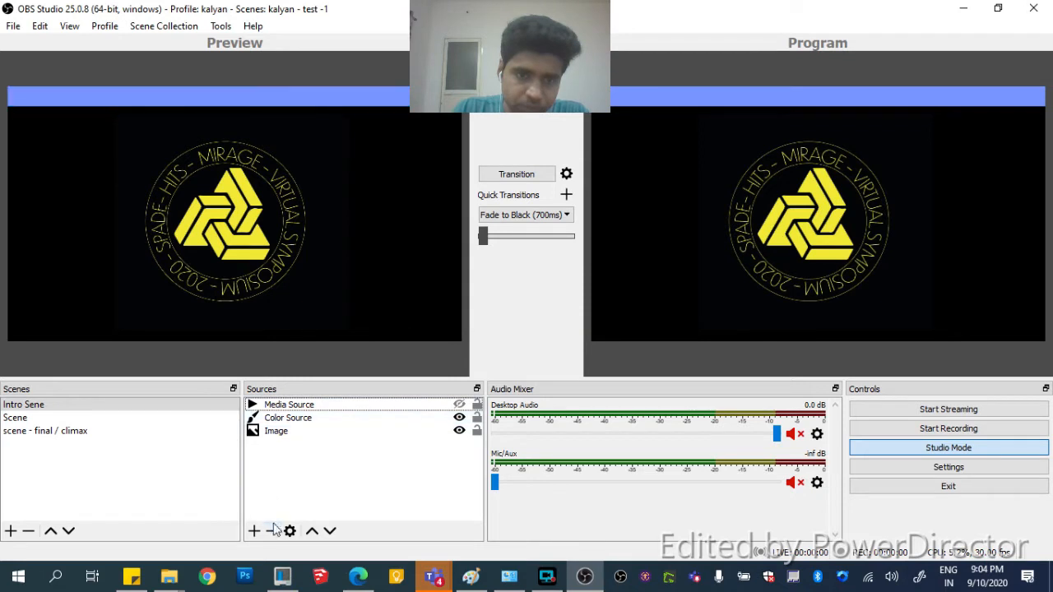
pyautogui.click(276, 430)
pyautogui.click(283, 418)
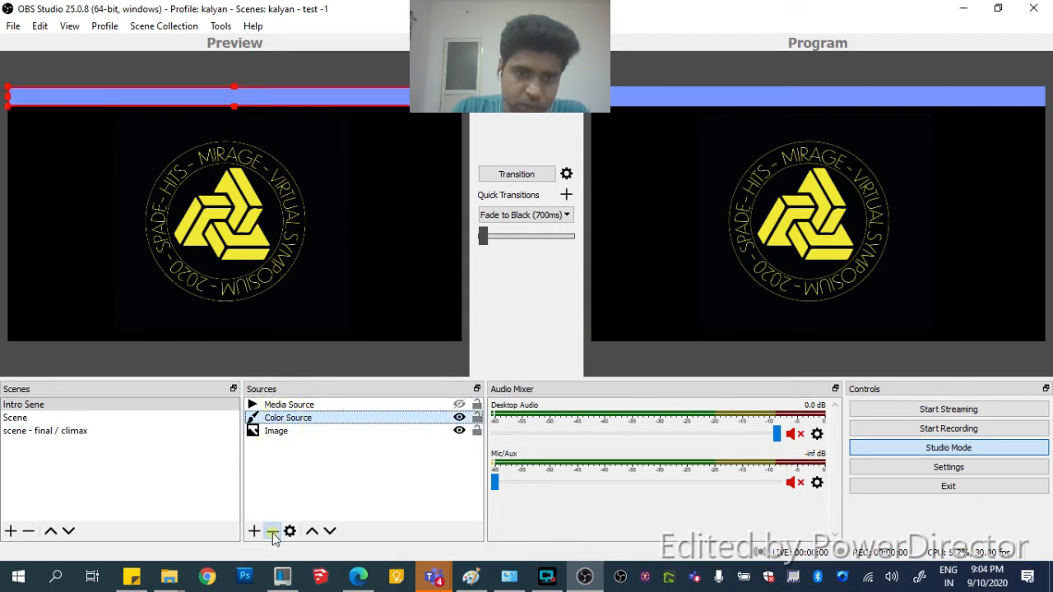
pyautogui.click(271, 530)
pyautogui.click(553, 307)
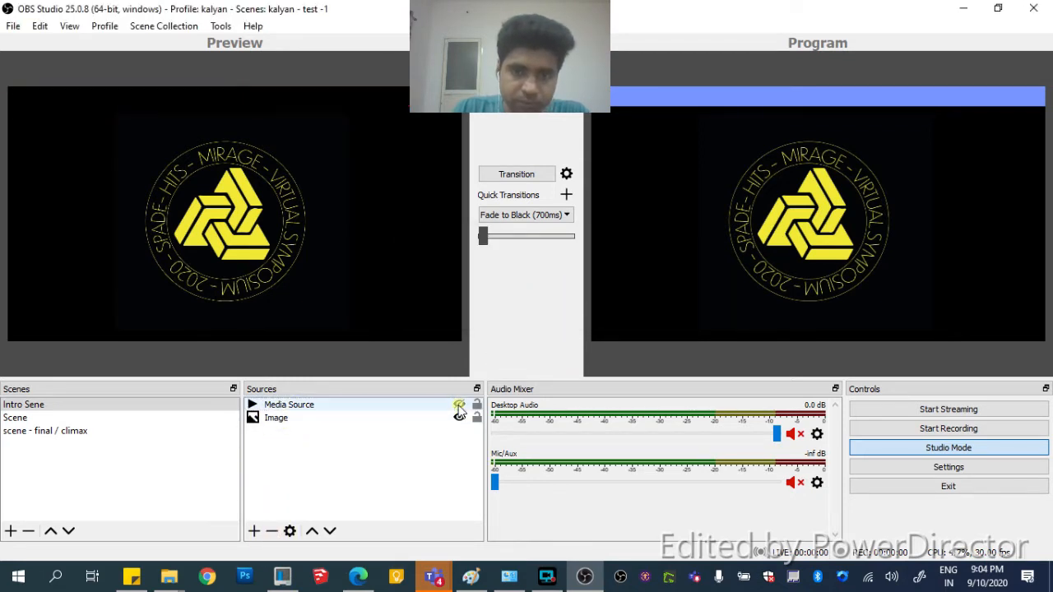
# Show the remaining media source instead of the logo image, enlarge it in the canvas centre, and transition it to the program output
pyautogui.click(517, 175)
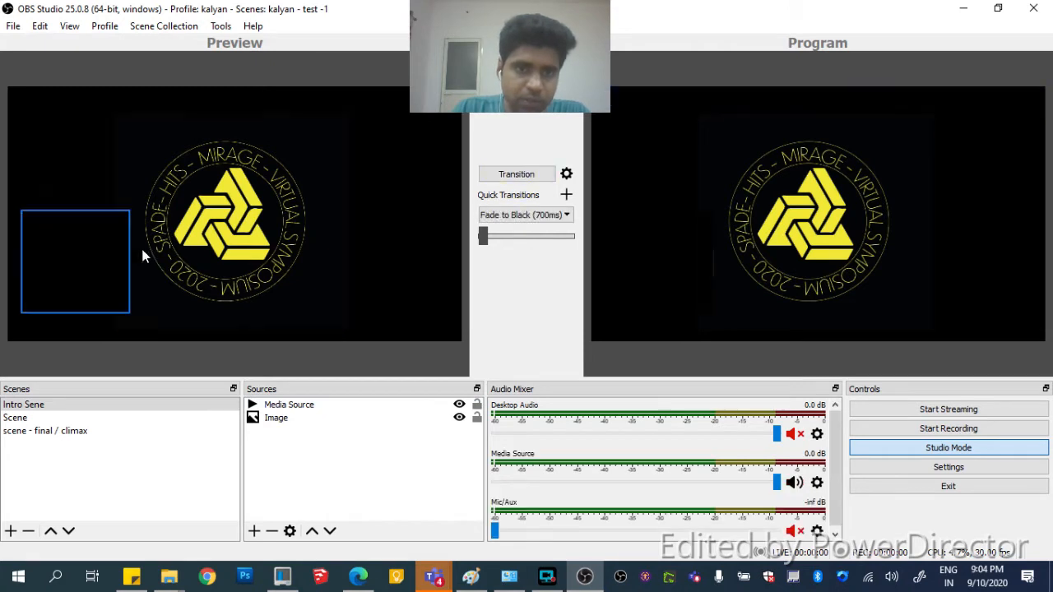
pyautogui.click(459, 417)
pyautogui.moveTo(71, 277); pyautogui.dragTo(195, 202)
pyautogui.moveTo(252, 237); pyautogui.dragTo(356, 334)
pyautogui.moveTo(301, 298); pyautogui.dragTo(288, 284)
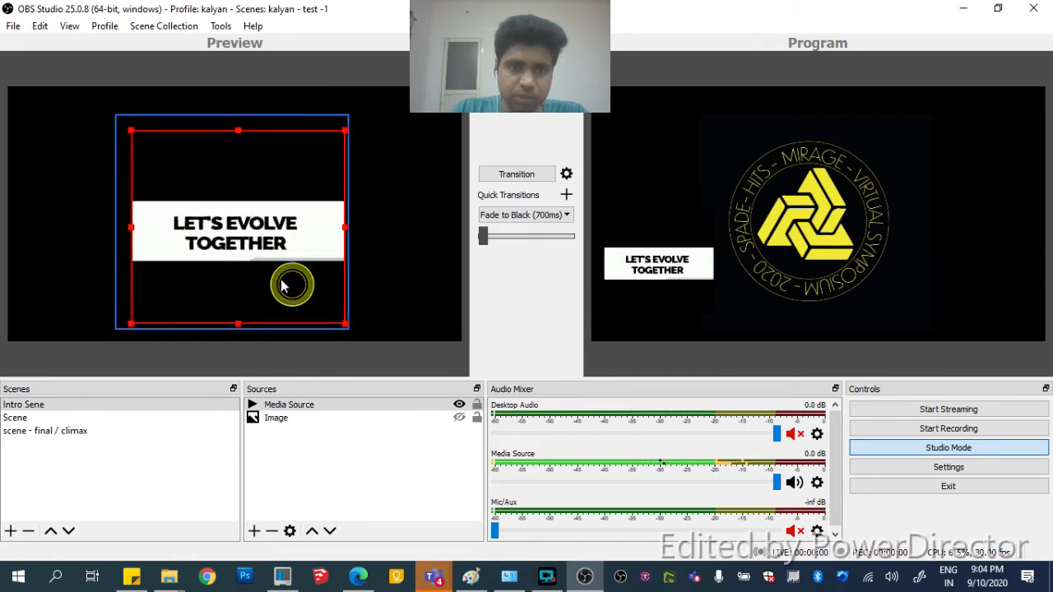
pyautogui.click(343, 327)
pyautogui.click(501, 173)
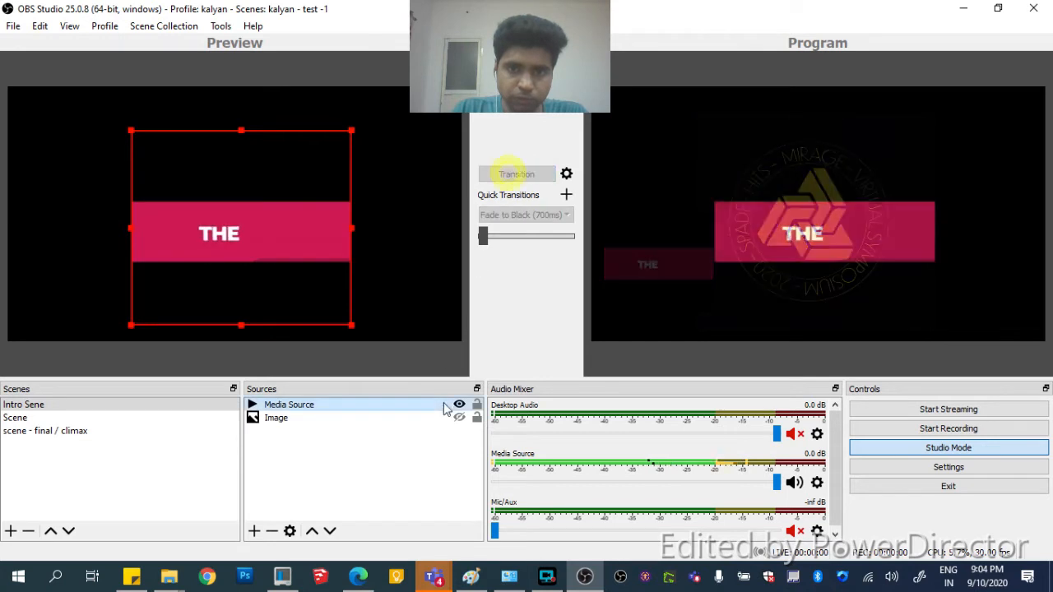
# Switch the program output from the media source to the logo image and back, swapping source visibility before each transition
pyautogui.click(458, 417)
pyautogui.click(459, 403)
pyautogui.click(517, 174)
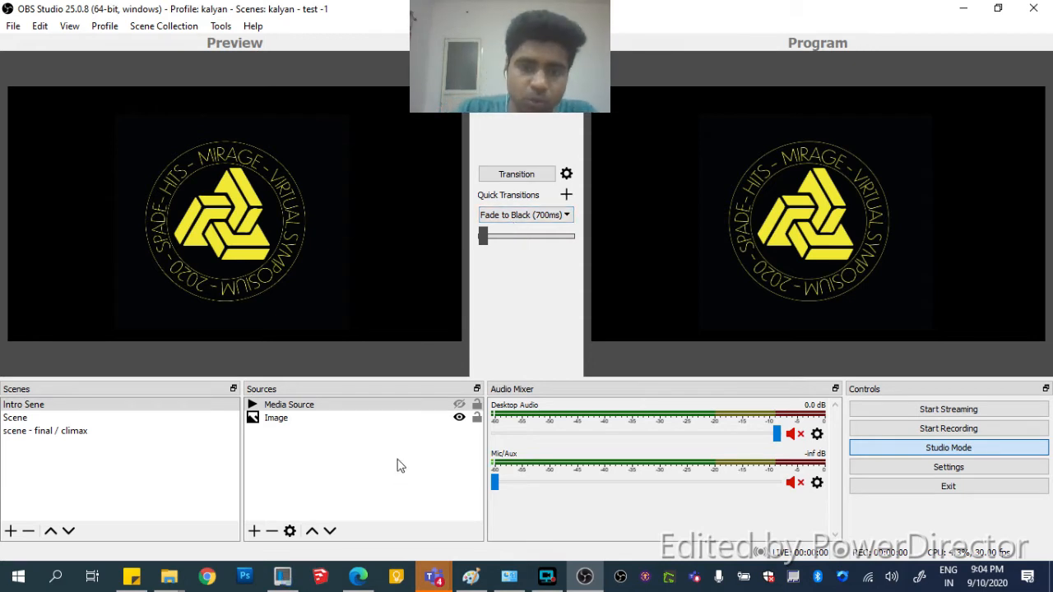
pyautogui.click(459, 417)
pyautogui.click(459, 404)
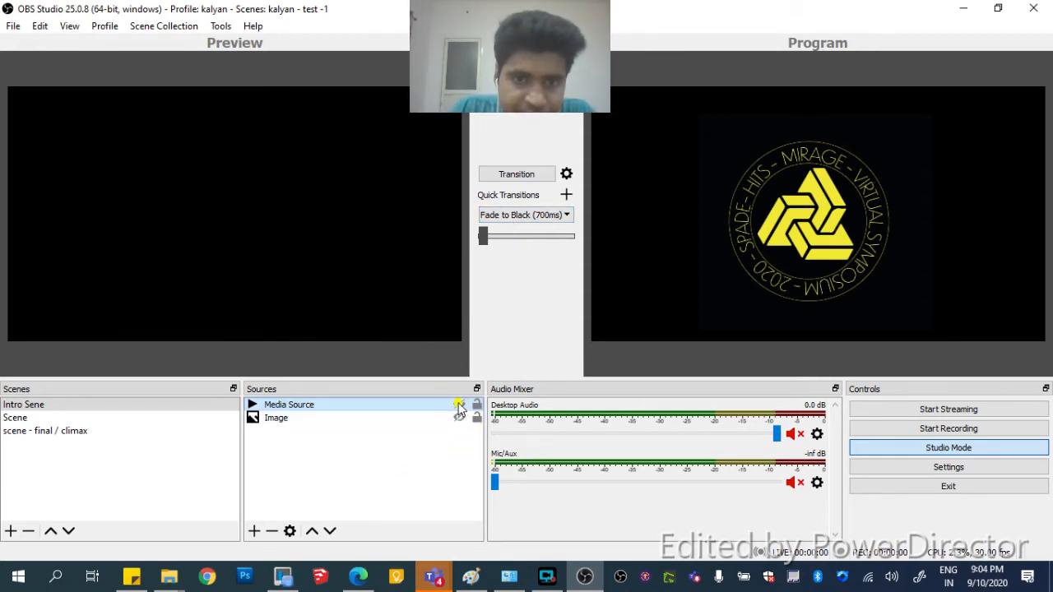
pyautogui.click(517, 175)
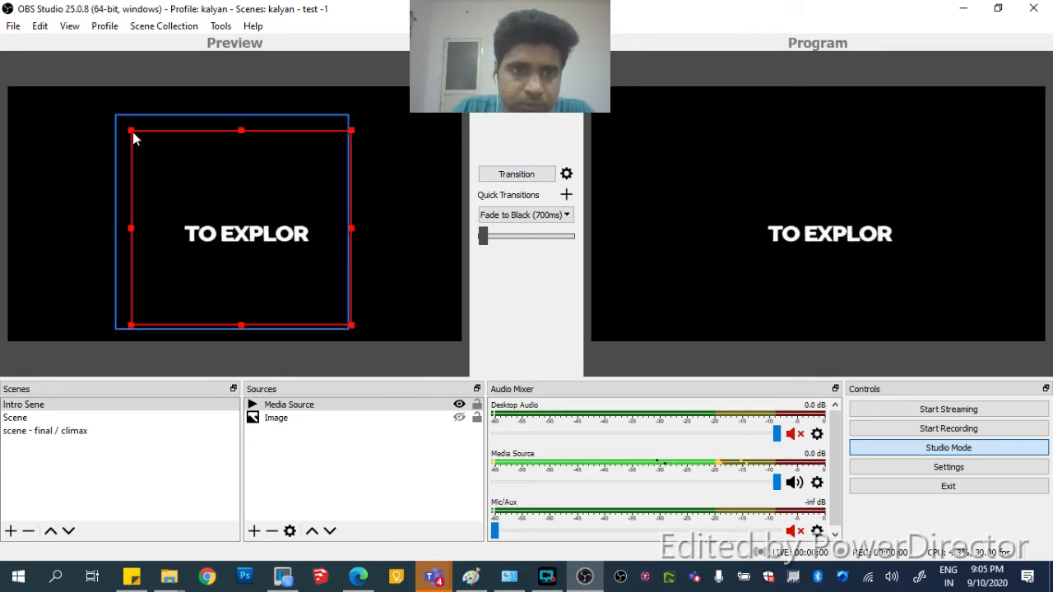
# Enlarge the media source from both corners down to the canvas's lower edge and transition the scene to the program output
pyautogui.moveTo(133, 131); pyautogui.dragTo(69, 96)
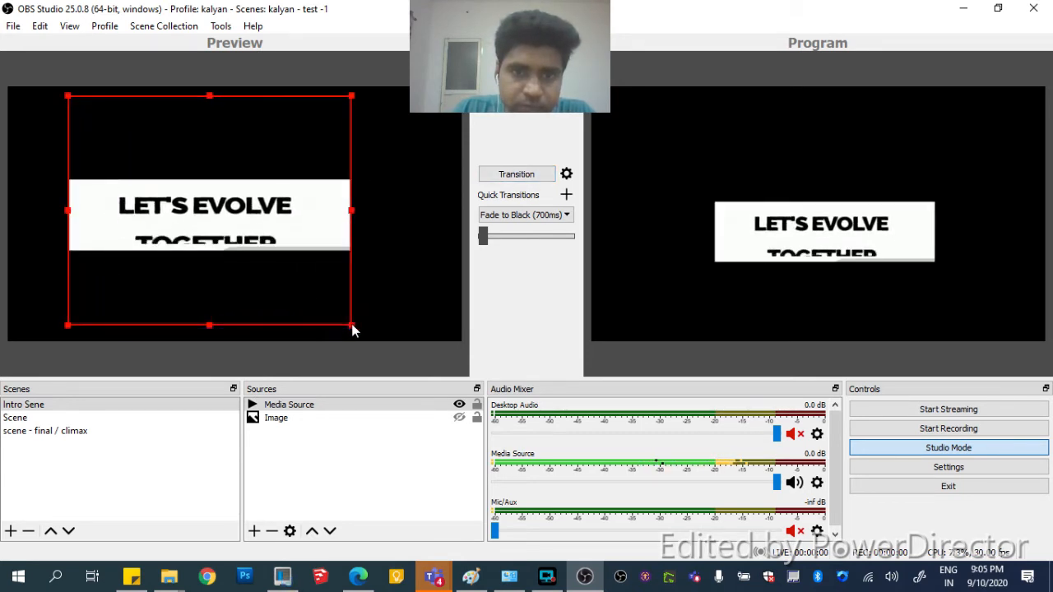
pyautogui.moveTo(352, 326); pyautogui.dragTo(376, 341)
pyautogui.click(515, 174)
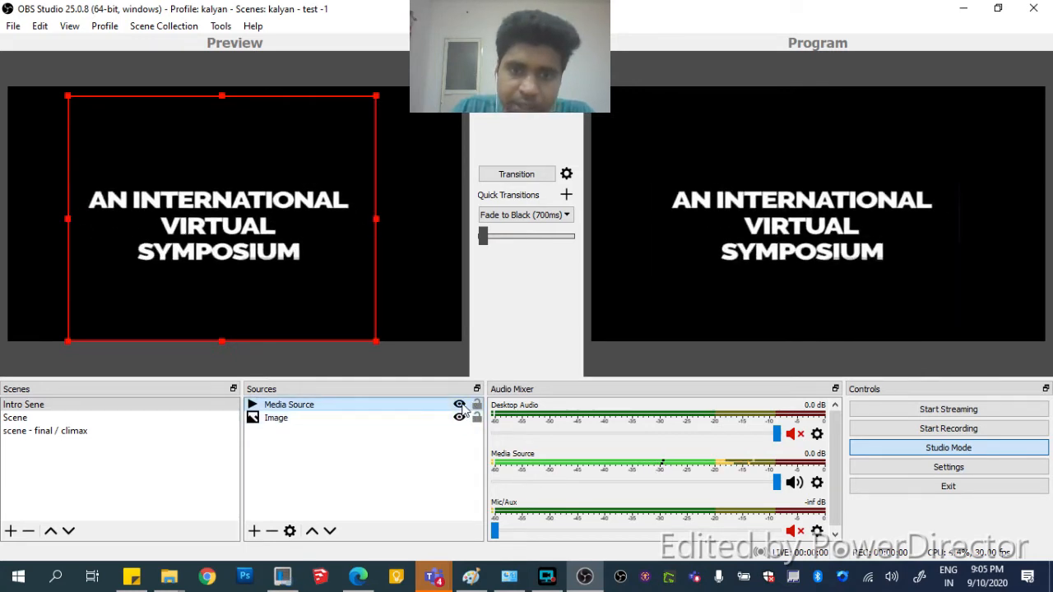
# Hide the enlarged media source with the logo image shown, and transition the logo to the program output
pyautogui.click(459, 404)
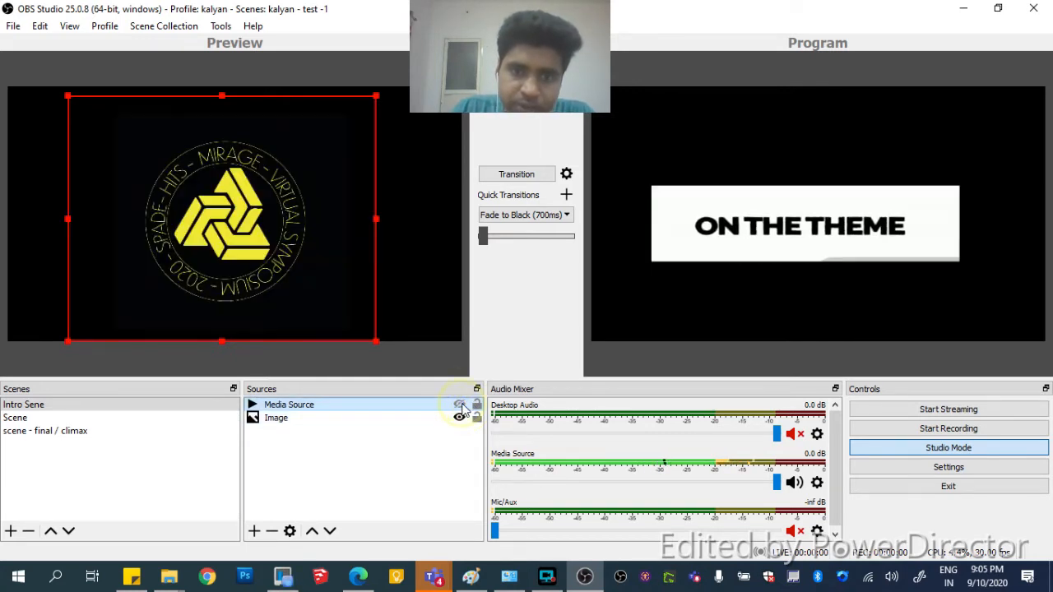
pyautogui.click(531, 178)
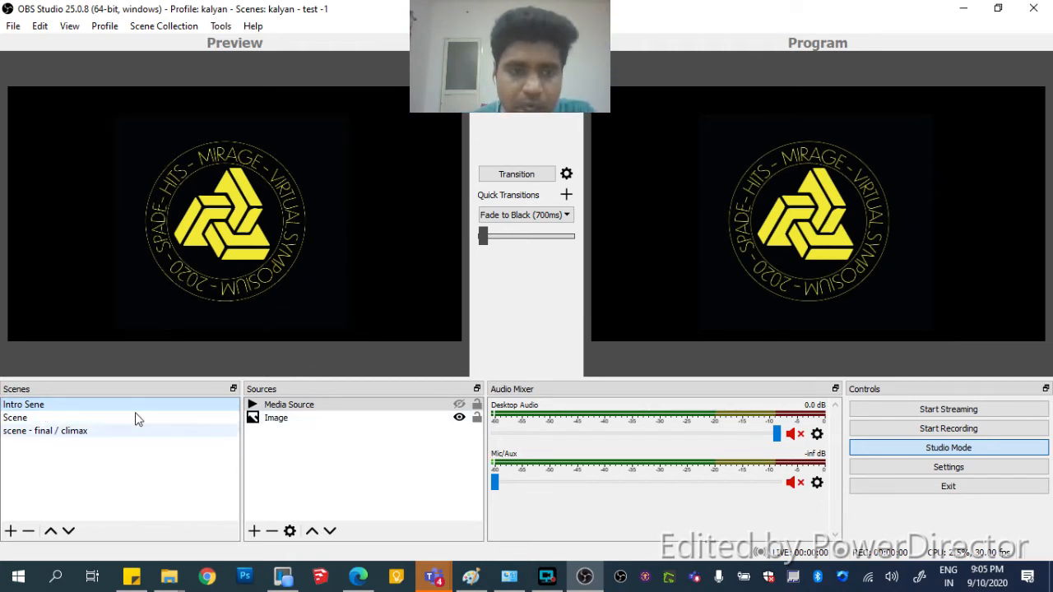
# In the scene named Scene, move speaker pic.jpg below the Chirascuro logo and remove the Test meetin - TEAMS source
pyautogui.click(16, 419)
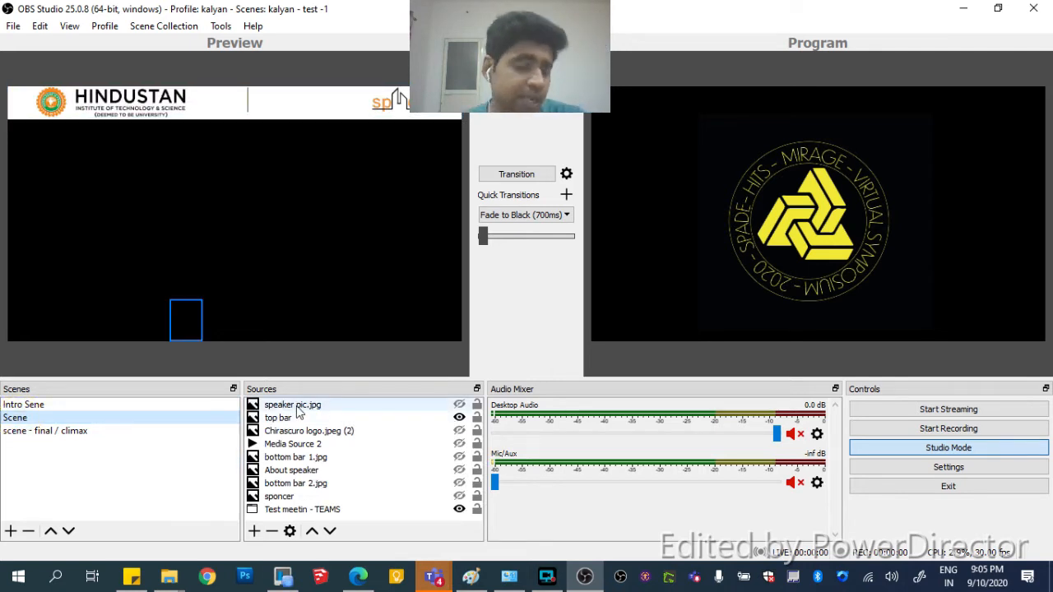
pyautogui.moveTo(296, 404); pyautogui.dragTo(295, 431)
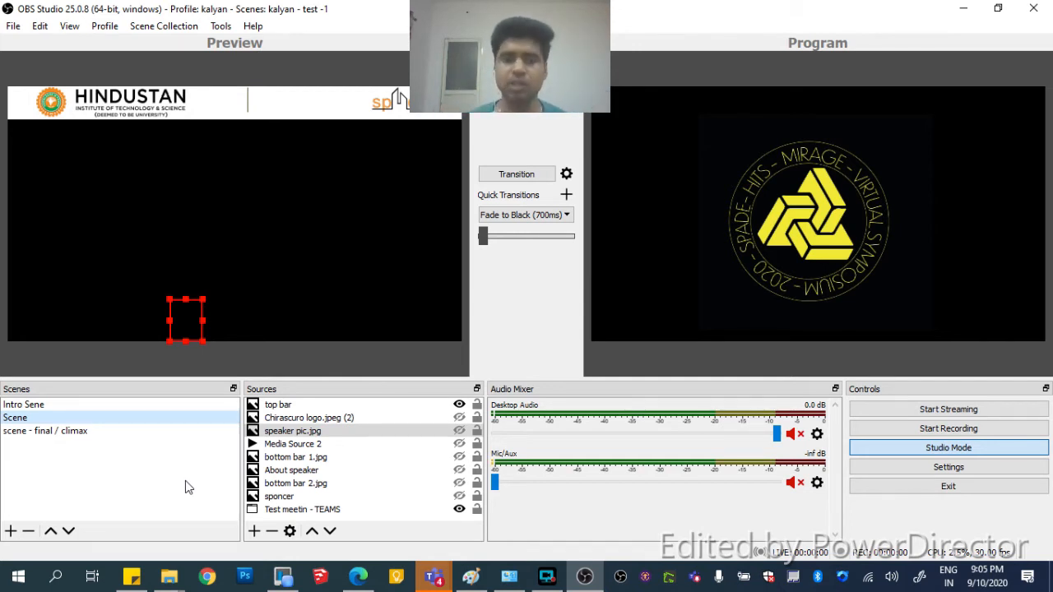
pyautogui.click(307, 510)
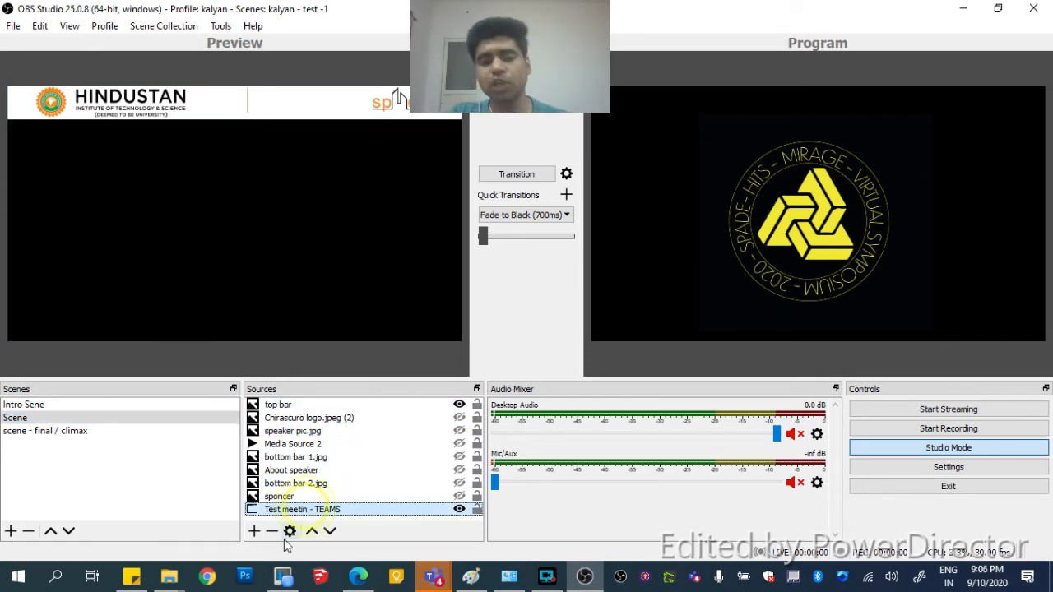
pyautogui.click(272, 531)
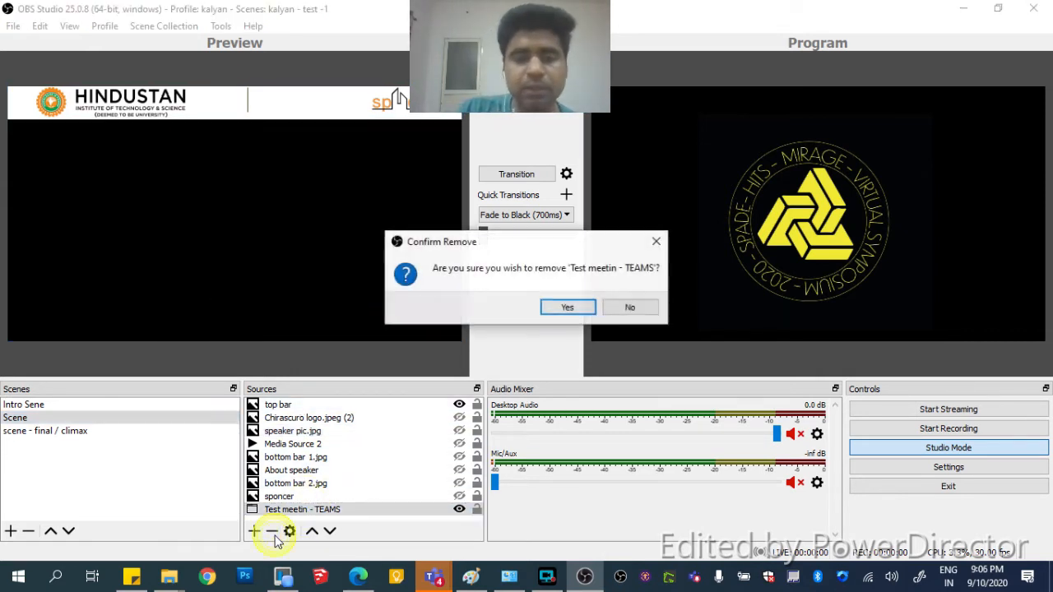
pyautogui.click(562, 309)
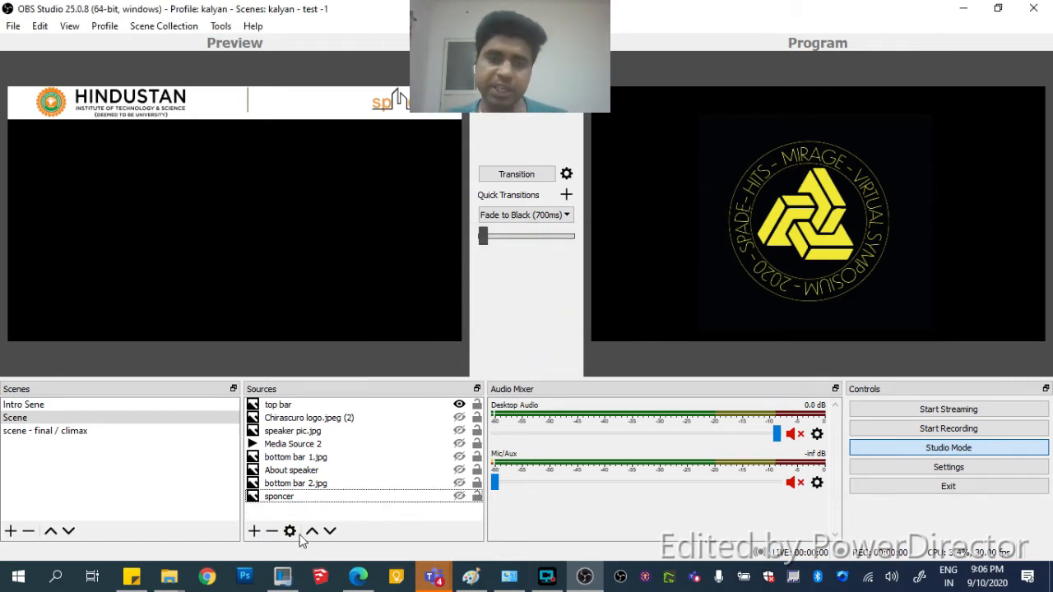
# Try out a video capture device source with the HP HD Webcam, and remove it from the scene
pyautogui.click(254, 531)
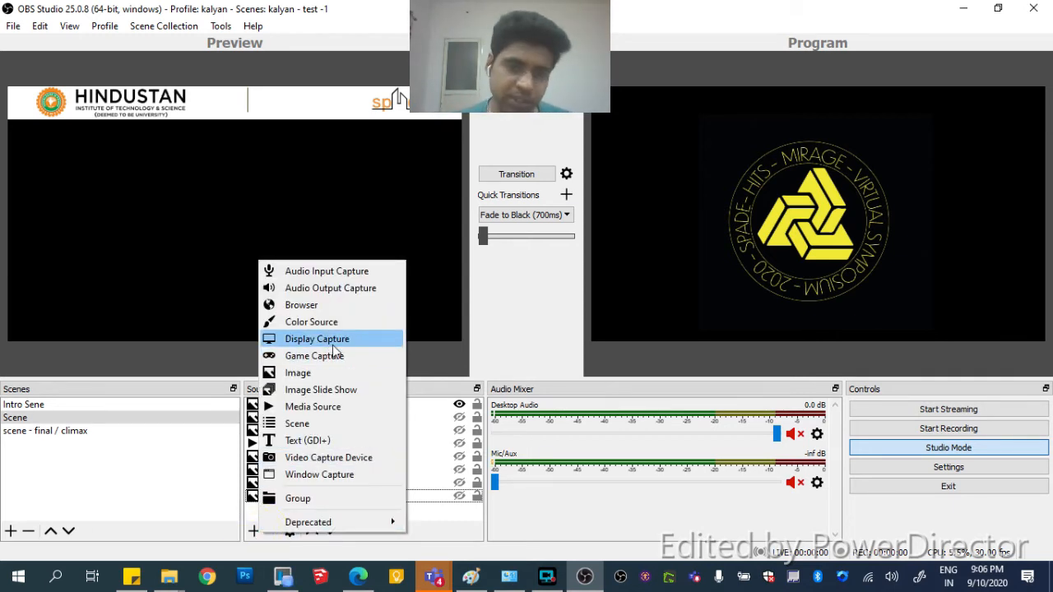
pyautogui.click(354, 465)
pyautogui.click(561, 392)
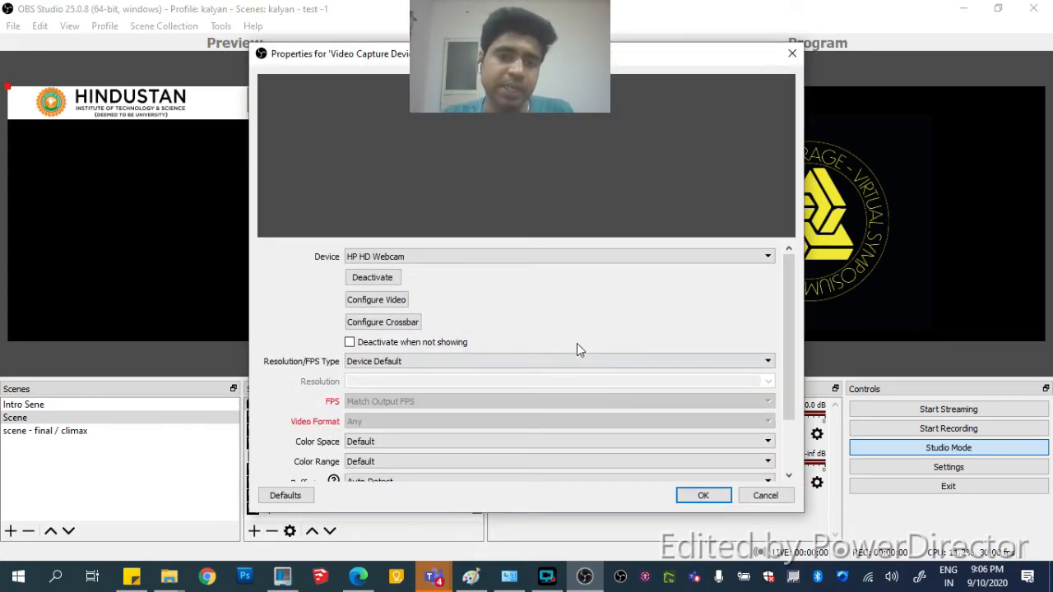
pyautogui.click(417, 256)
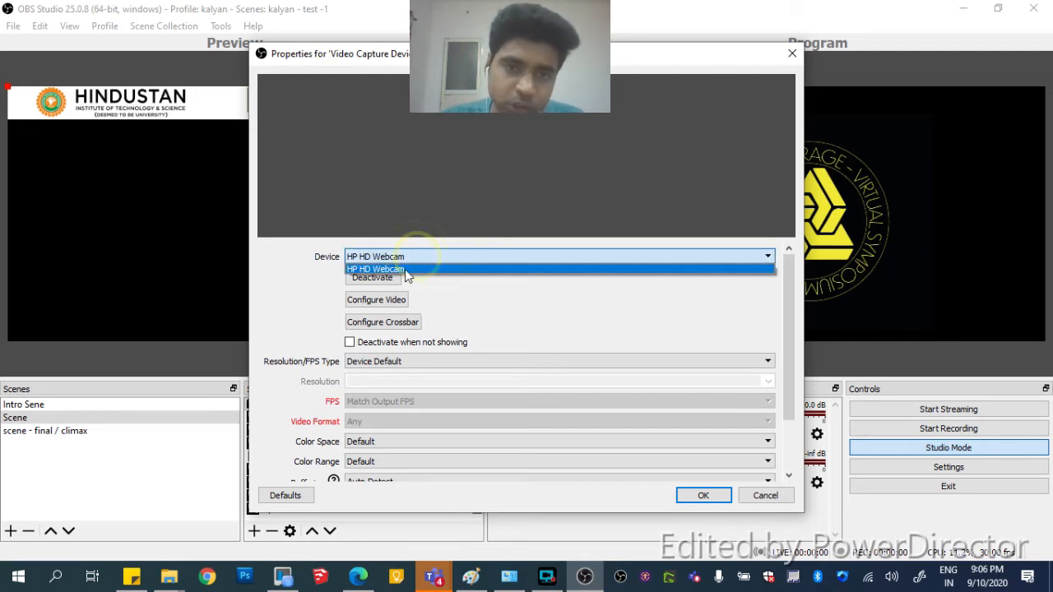
pyautogui.click(440, 257)
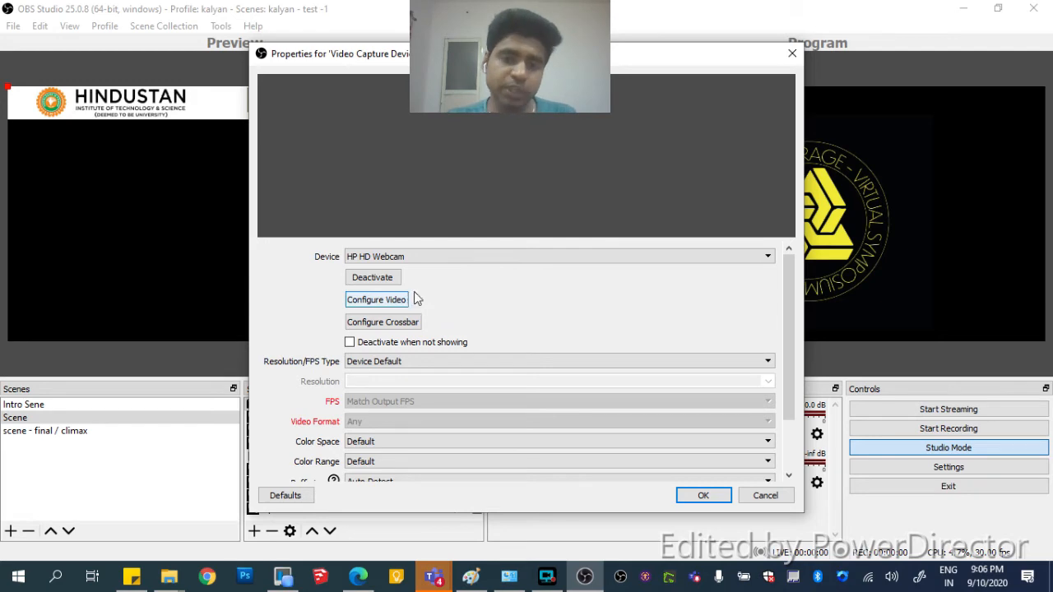
pyautogui.click(791, 53)
pyautogui.click(504, 308)
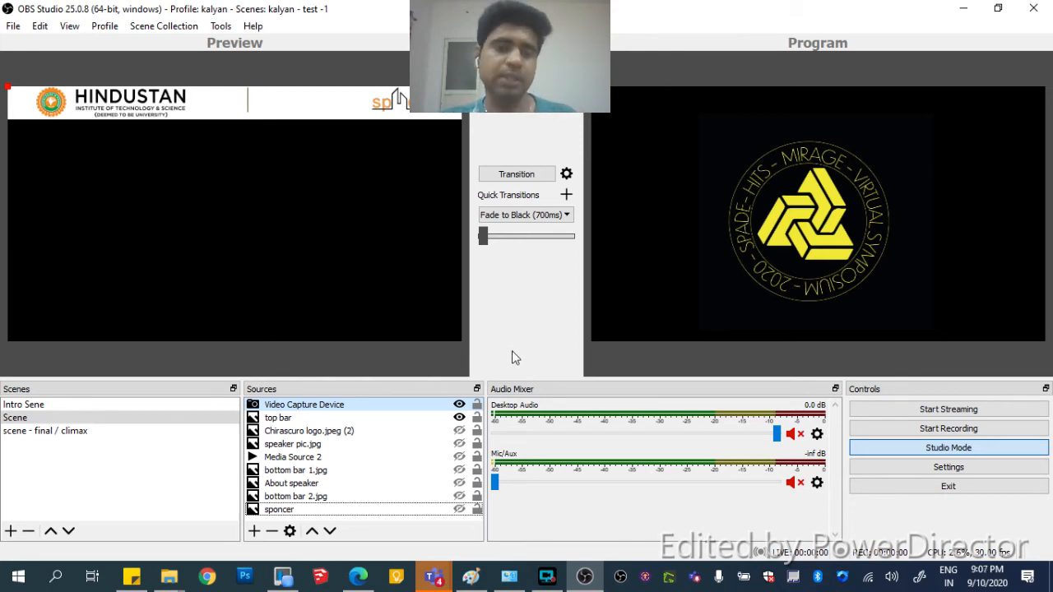
pyautogui.click(272, 530)
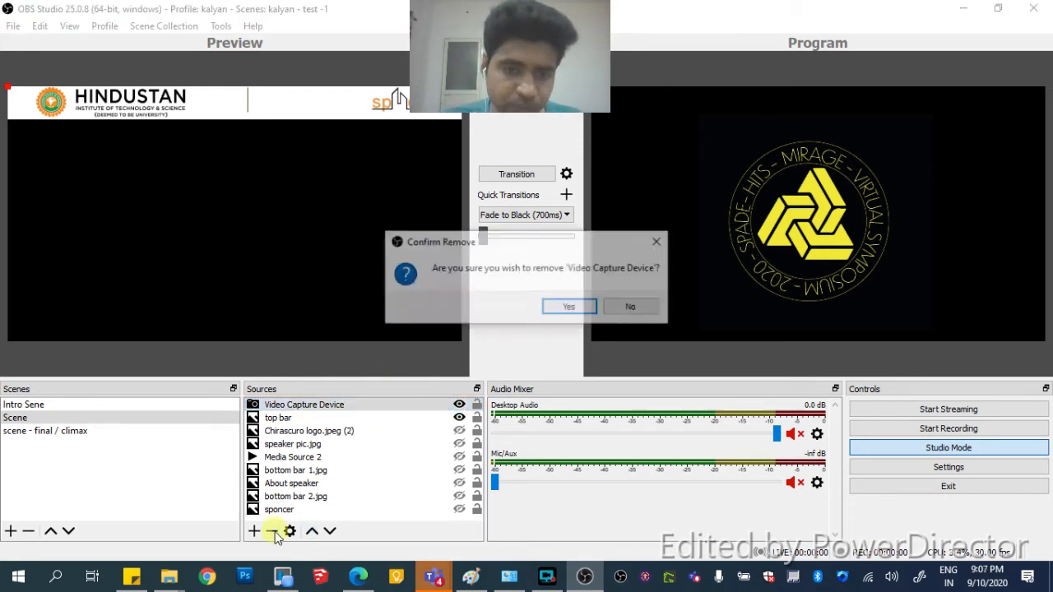
pyautogui.click(568, 308)
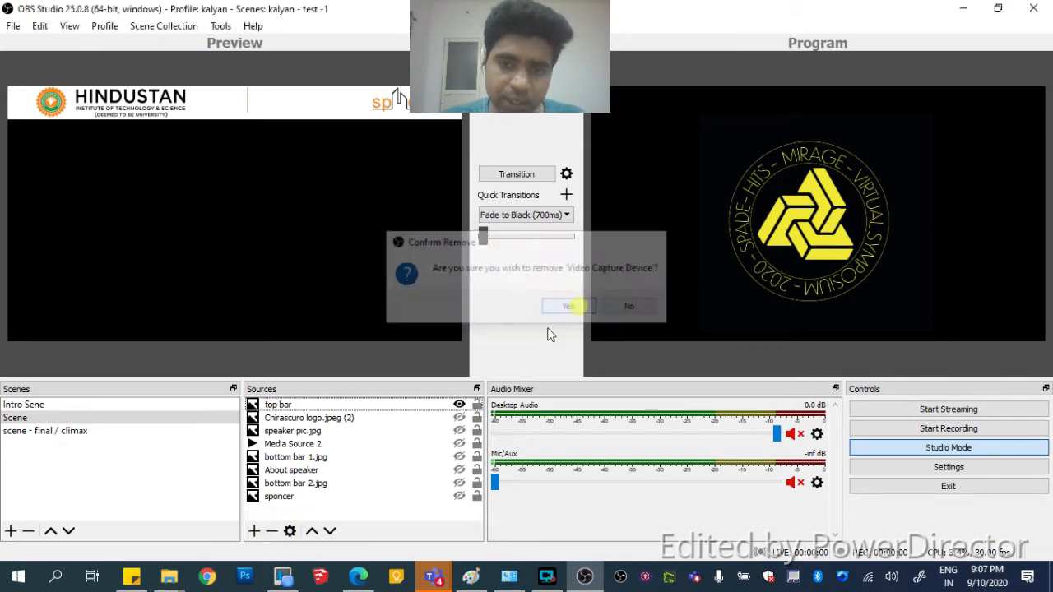
# Begin a new window capture source, then switch to Microsoft Teams and set its meeting window to fill the screen
pyautogui.click(255, 531)
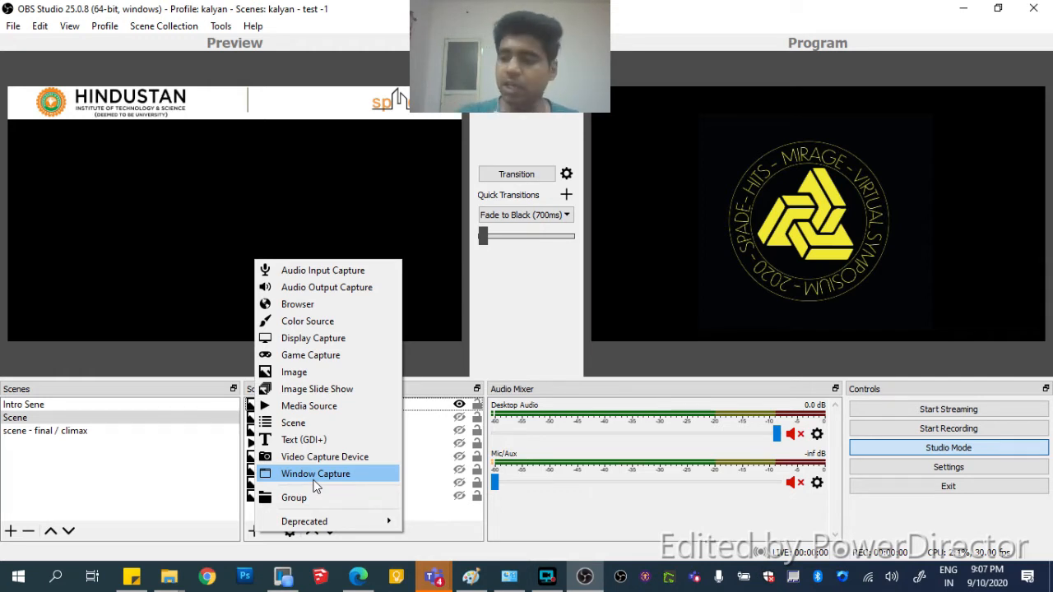
pyautogui.click(315, 475)
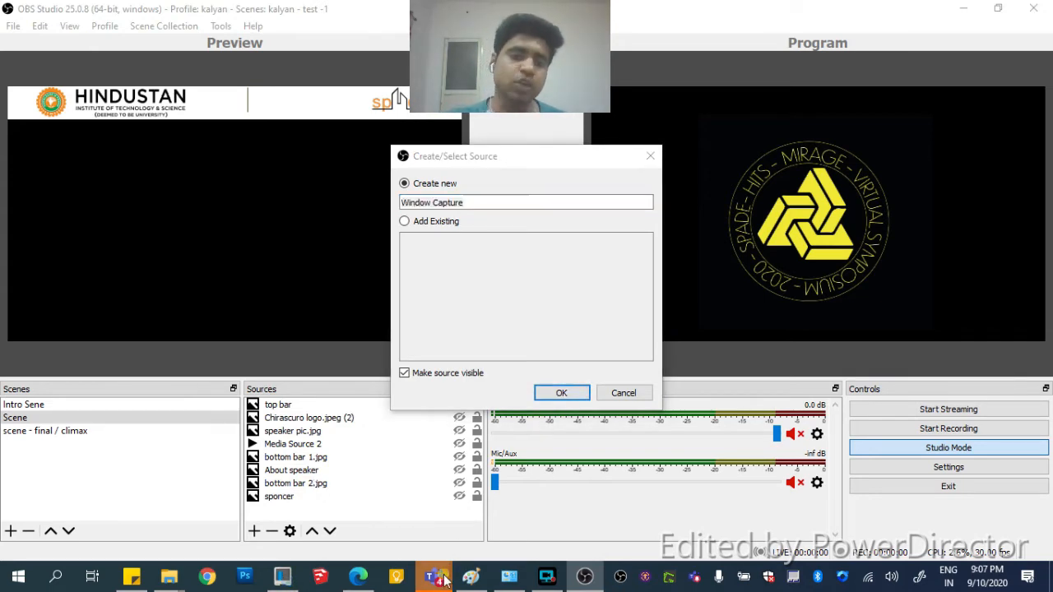
pyautogui.moveTo(436, 574)
pyautogui.click(514, 481)
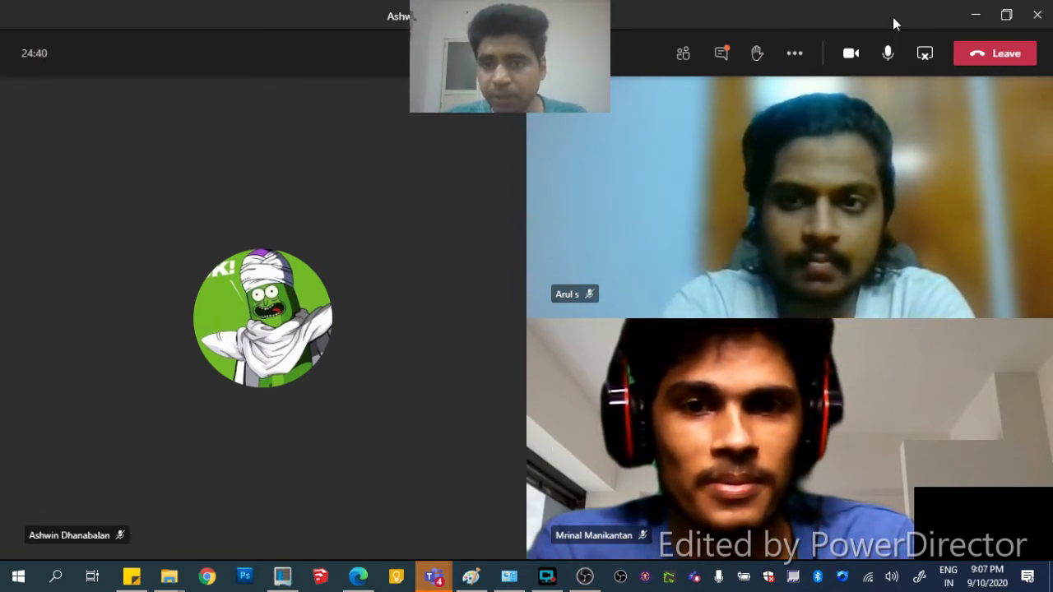
pyautogui.moveTo(939, 15); pyautogui.dragTo(787, 33)
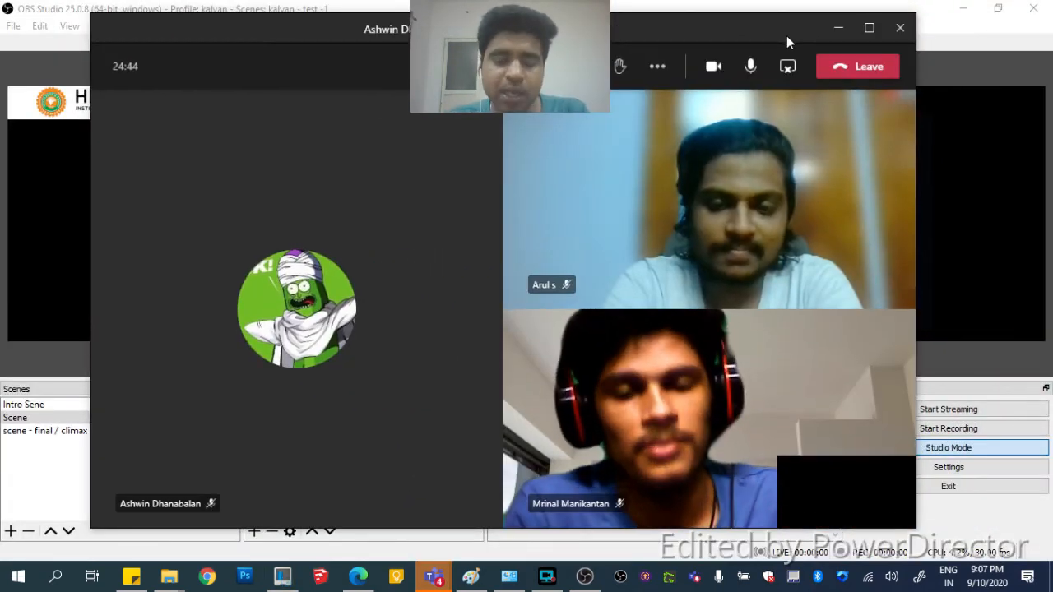
pyautogui.click(867, 30)
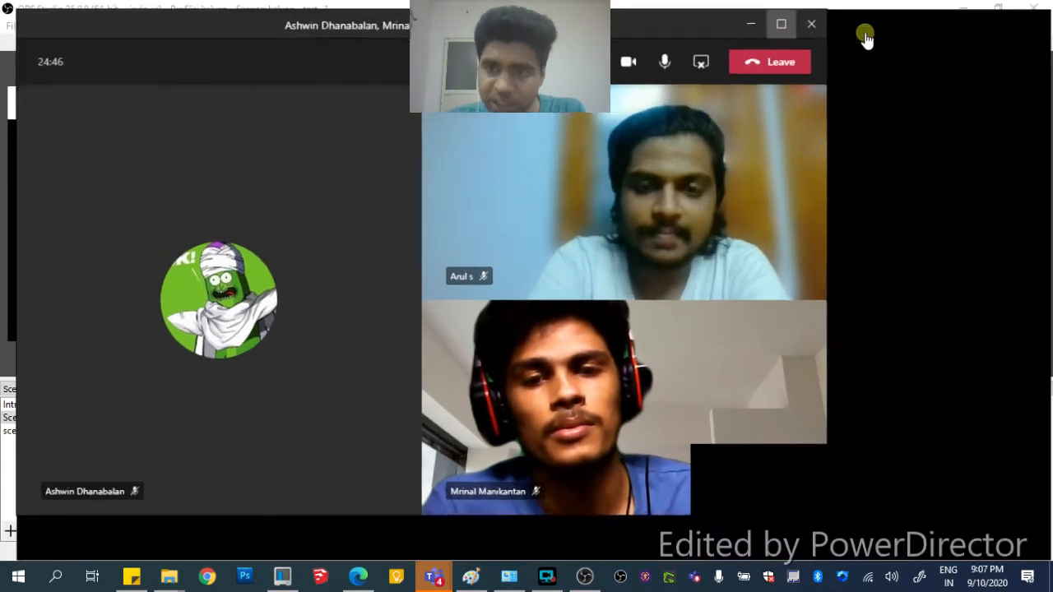
# Create the window capture source TEAMS - LIVE for the Teams meeting window with Automatic capture, and scale it down below the top bar
pyautogui.click(592, 581)
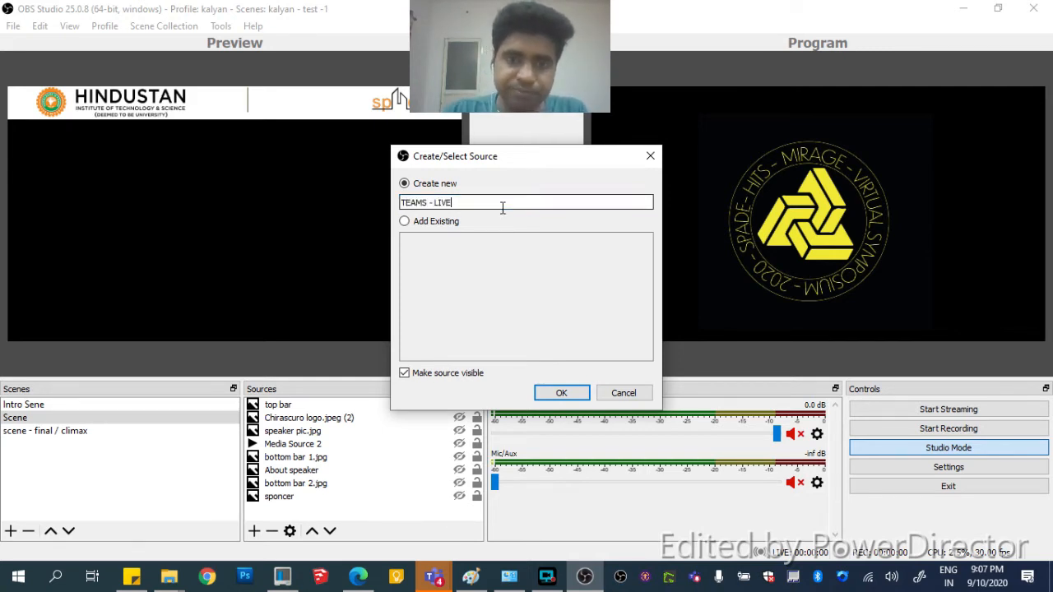
pyautogui.click(551, 392)
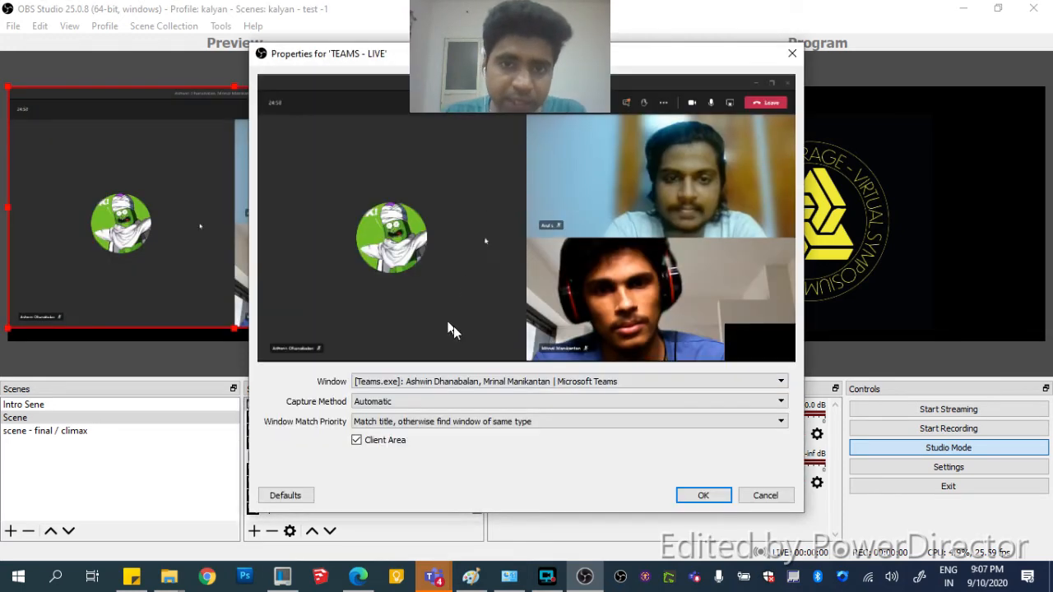
pyautogui.click(436, 381)
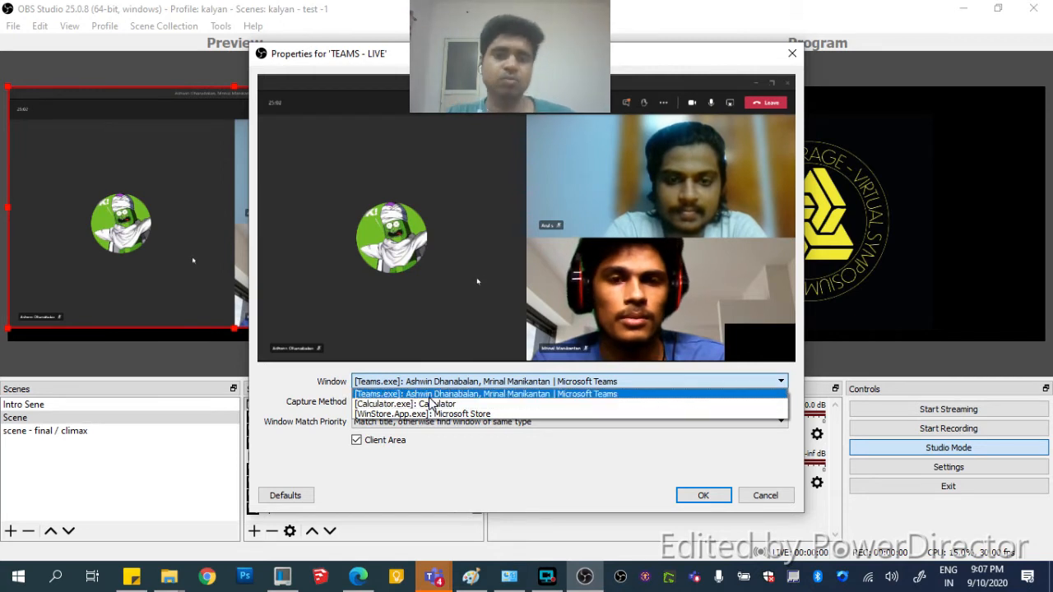
pyautogui.click(483, 394)
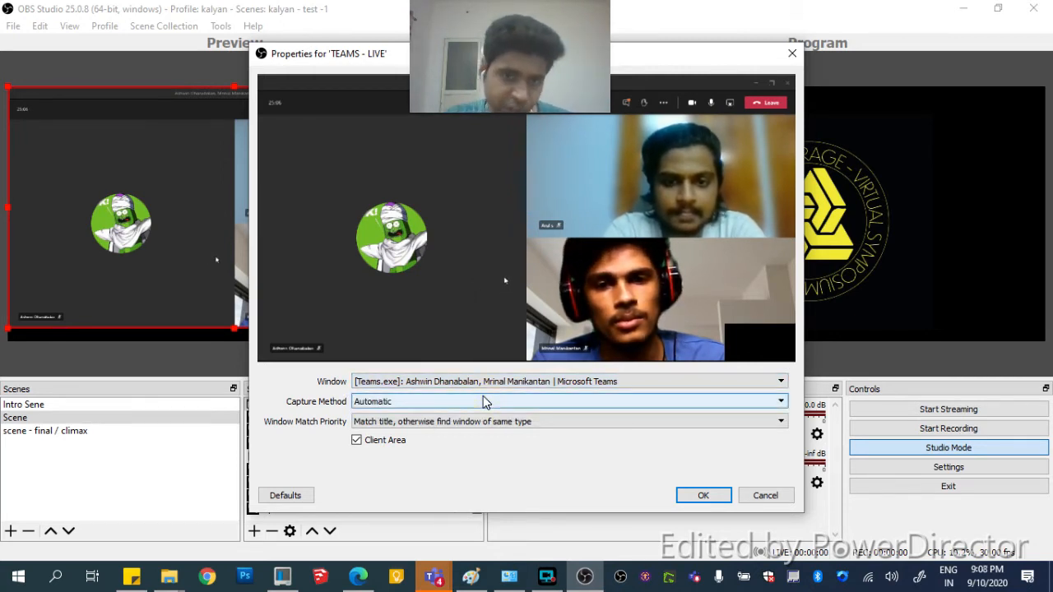
pyautogui.click(484, 401)
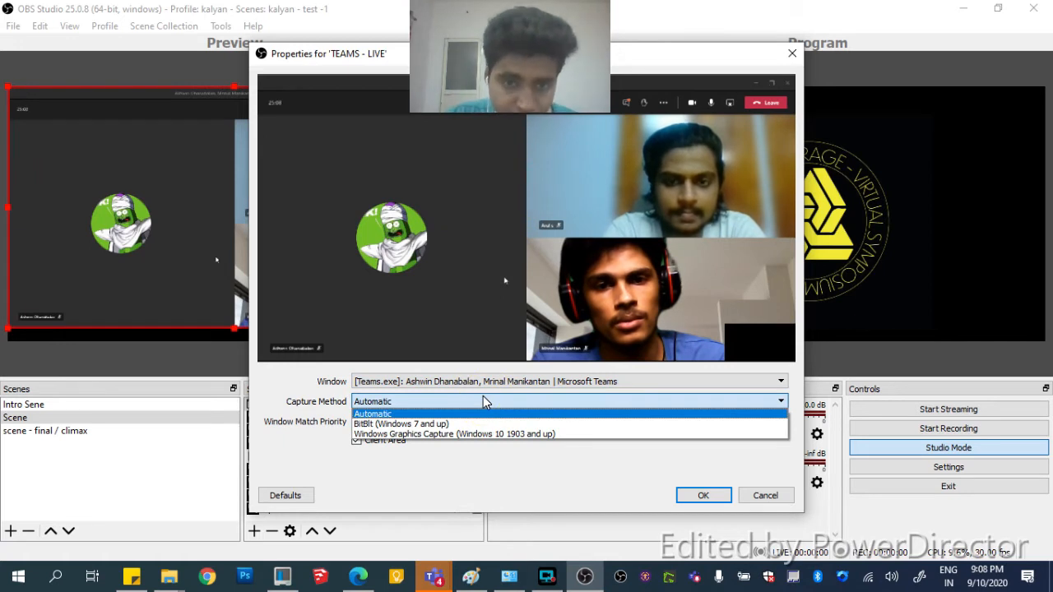
pyautogui.click(483, 400)
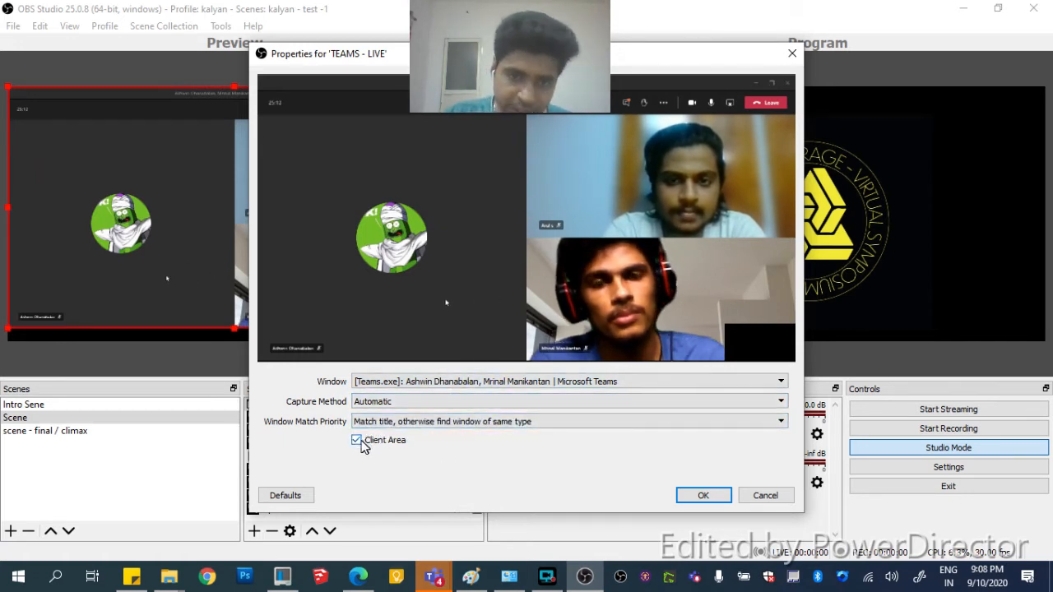
pyautogui.click(706, 496)
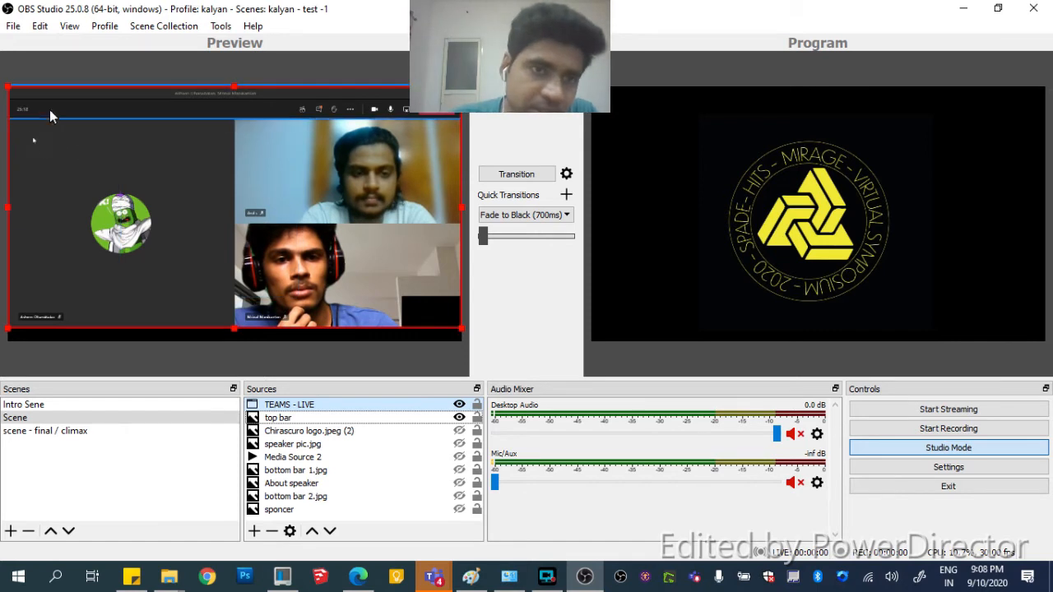
pyautogui.moveTo(9, 86); pyautogui.dragTo(55, 123)
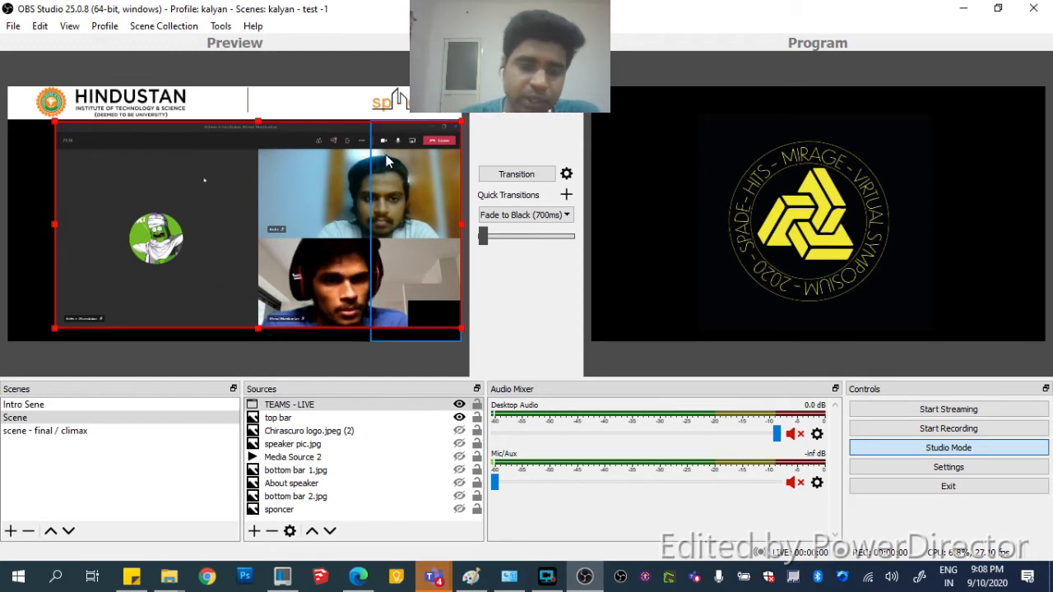
# Switch to Microsoft Teams and pin the meeting participant who is wearing headphones
pyautogui.moveTo(434, 576)
pyautogui.click(529, 485)
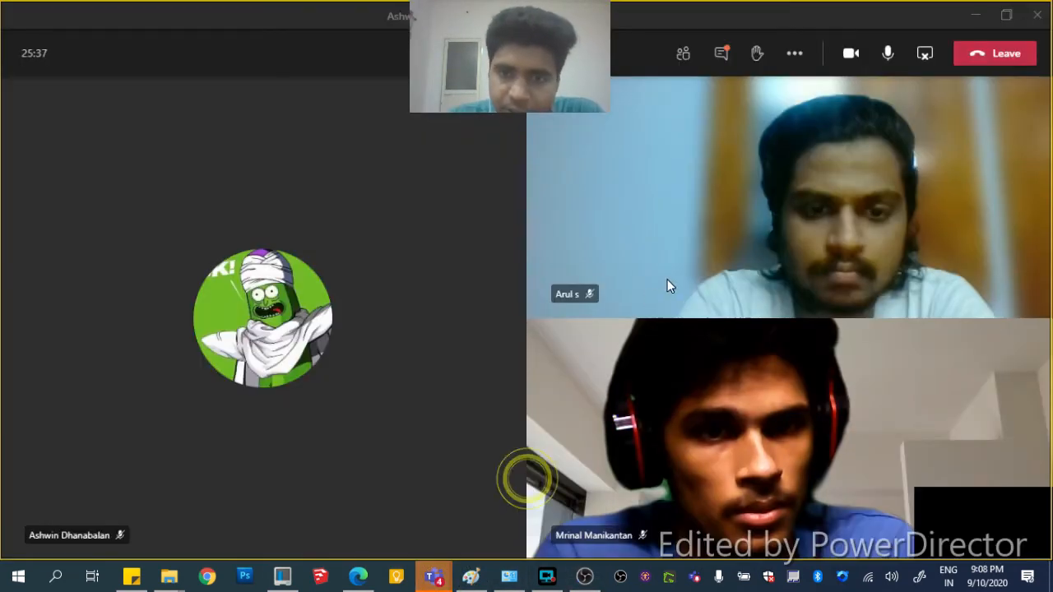
pyautogui.click(587, 298)
pyautogui.click(608, 294)
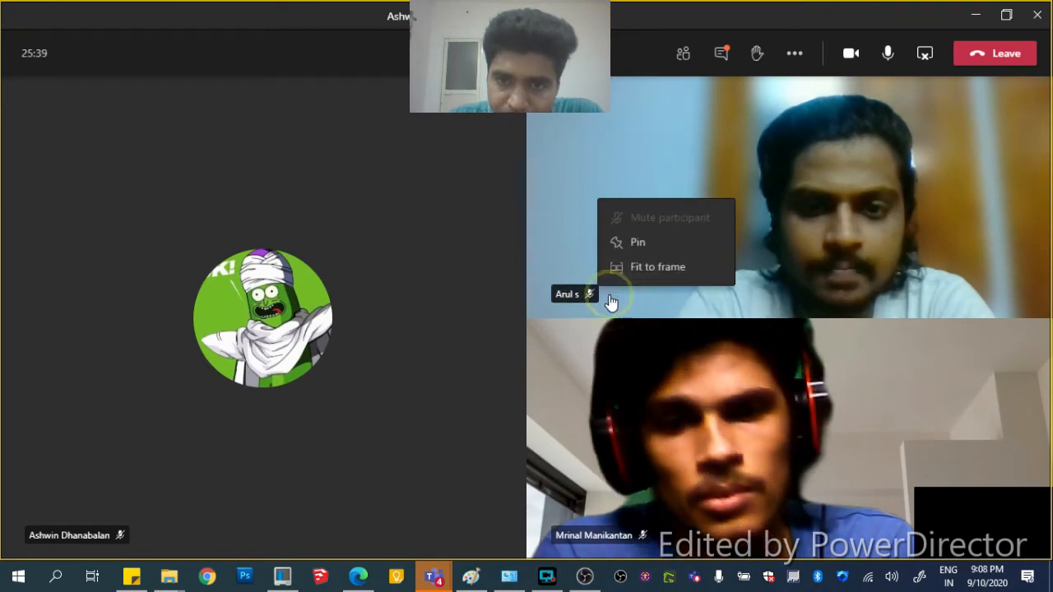
pyautogui.click(642, 242)
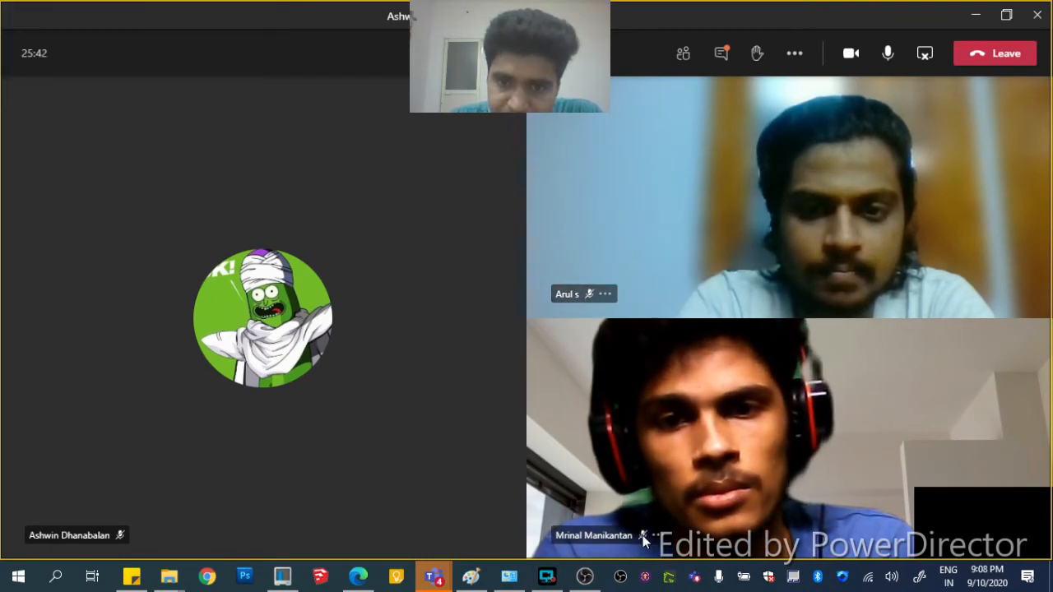
pyautogui.click(655, 535)
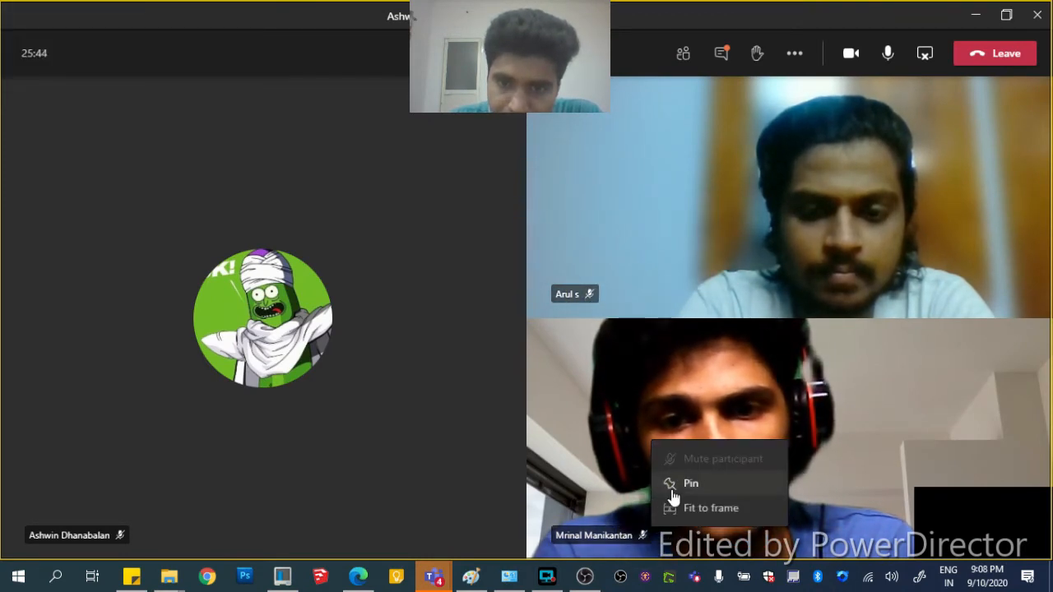
pyautogui.click(676, 485)
pyautogui.click(689, 485)
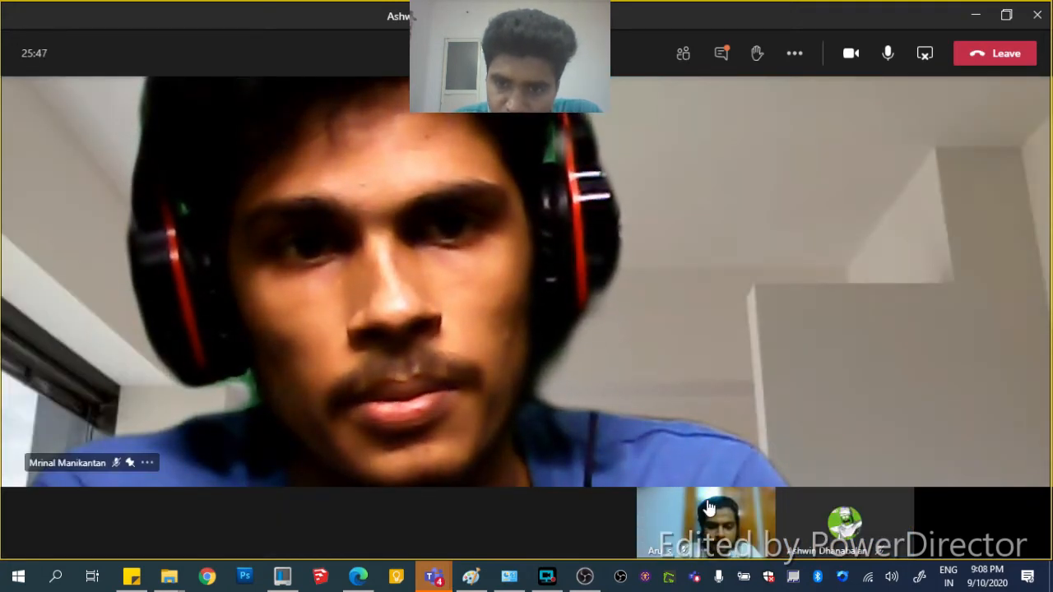
# Pin the second on-camera participant as well, so both speakers share the meeting's main view
pyautogui.click(707, 550)
pyautogui.click(727, 66)
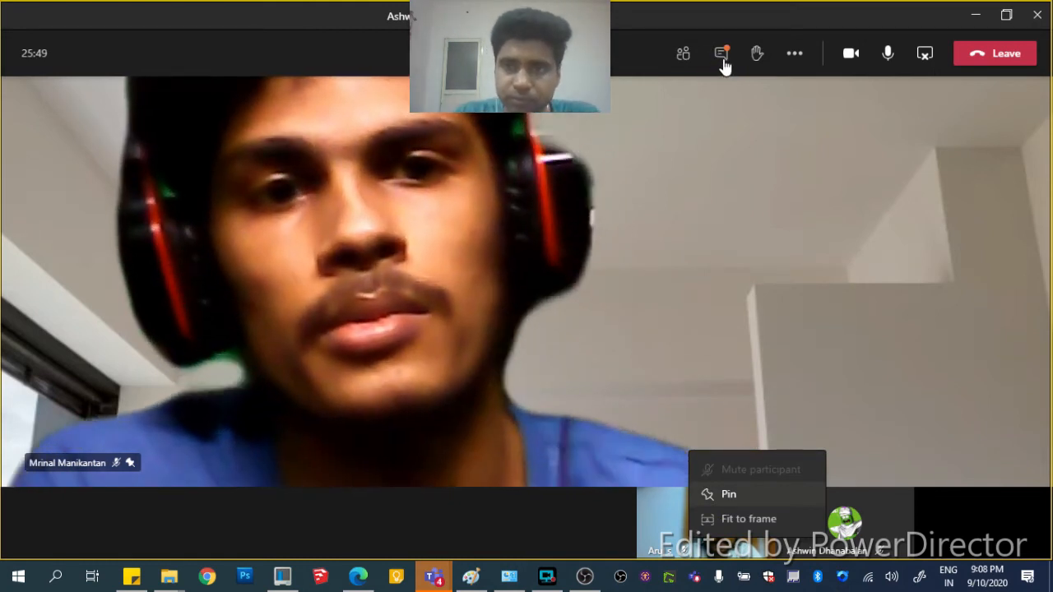
pyautogui.click(723, 59)
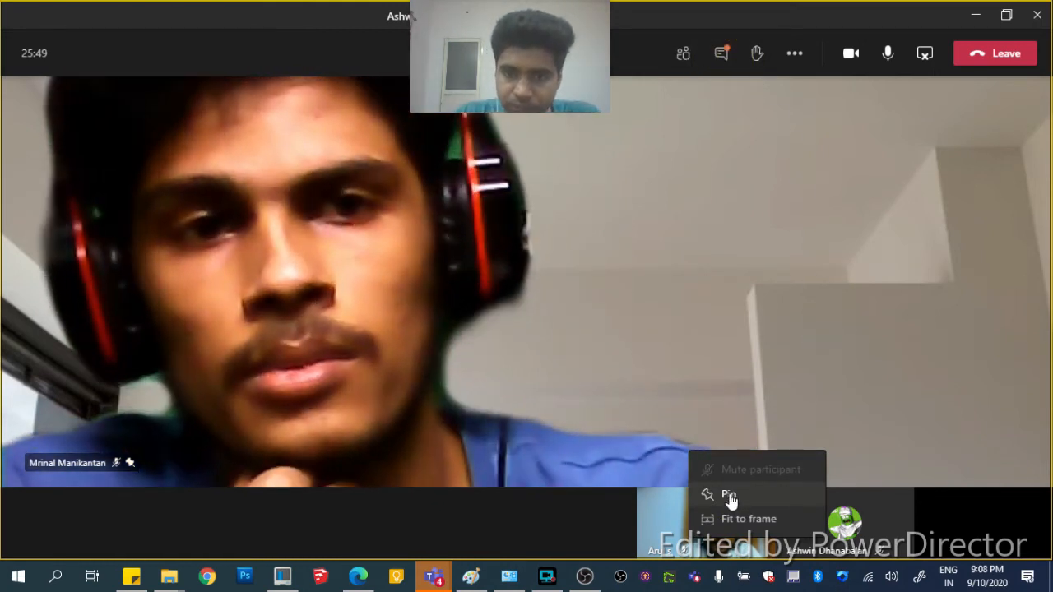
pyautogui.click(729, 496)
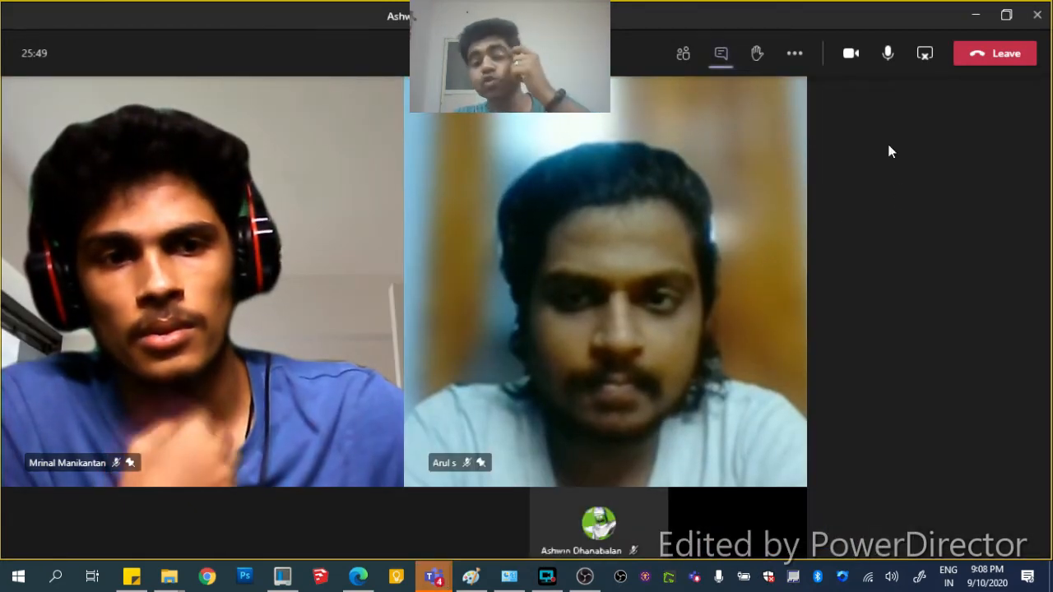
# Switch back to OBS Studio, move the TEAMS - LIVE capture to the canvas's upper-left corner and enlarge it to the full canvas width
pyautogui.click(585, 577)
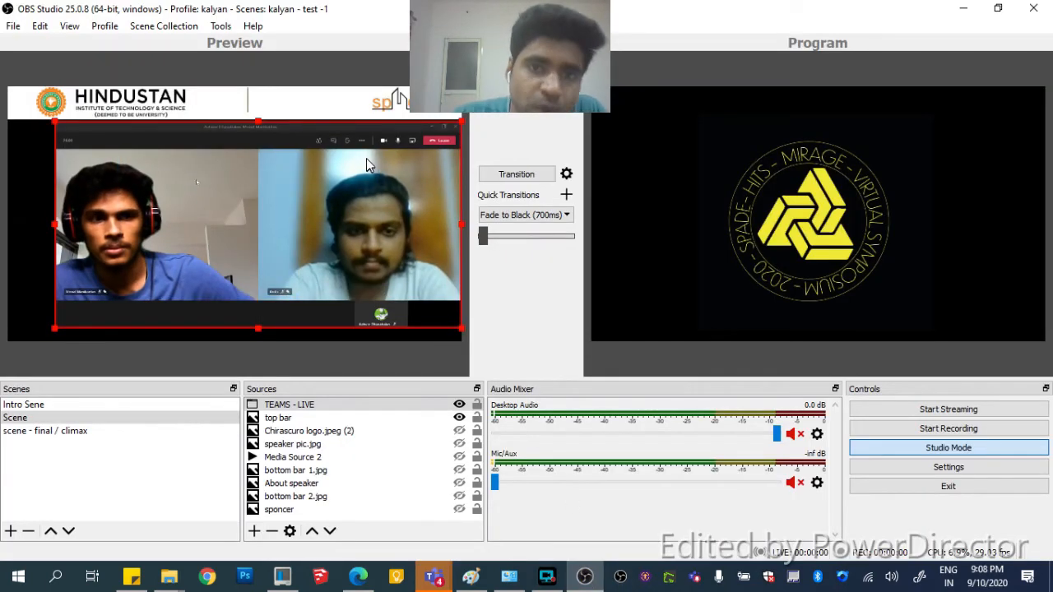
pyautogui.moveTo(335, 151); pyautogui.dragTo(293, 120)
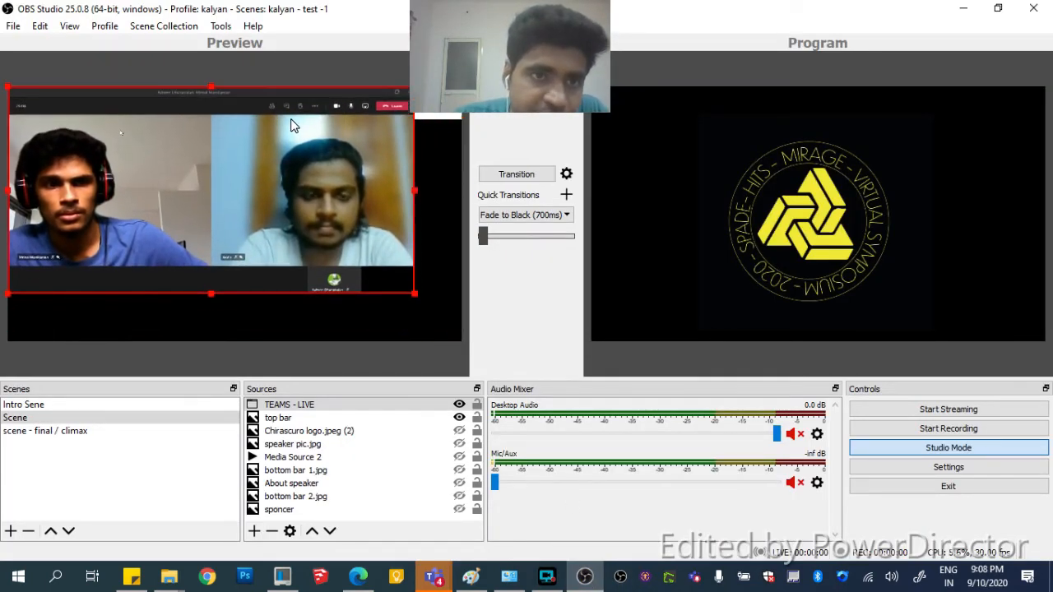
pyautogui.moveTo(416, 296); pyautogui.dragTo(460, 326)
pyautogui.click(457, 366)
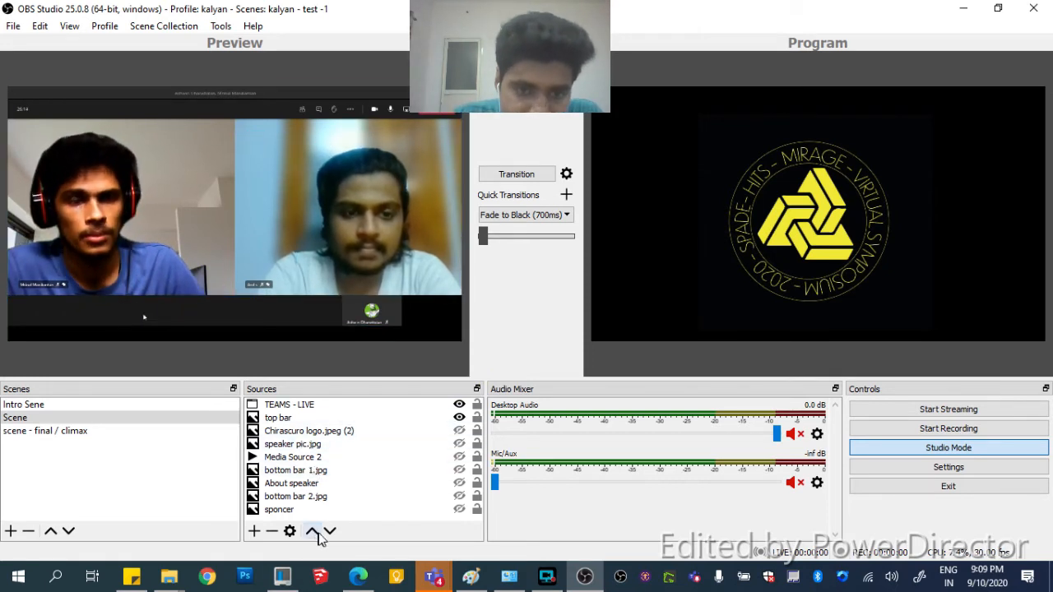
# Move the TEAMS - LIVE source to the very end of the source order, below sponcer
pyautogui.click(319, 405)
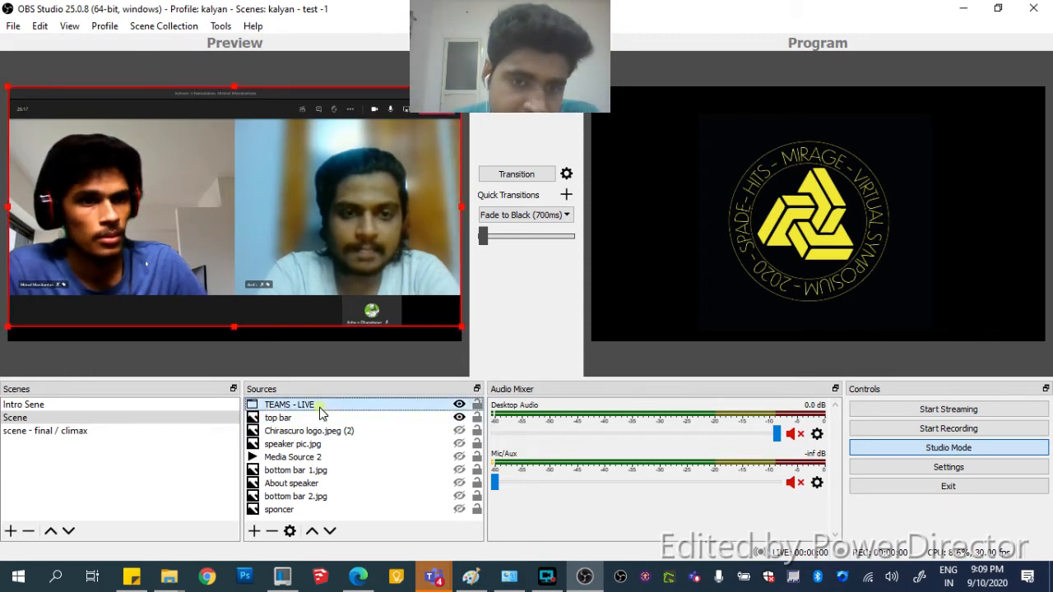
pyautogui.click(330, 530)
pyautogui.click(329, 530)
pyautogui.click(330, 530)
pyautogui.click(330, 530)
pyautogui.click(329, 530)
pyautogui.click(330, 531)
pyautogui.click(330, 532)
pyautogui.click(330, 531)
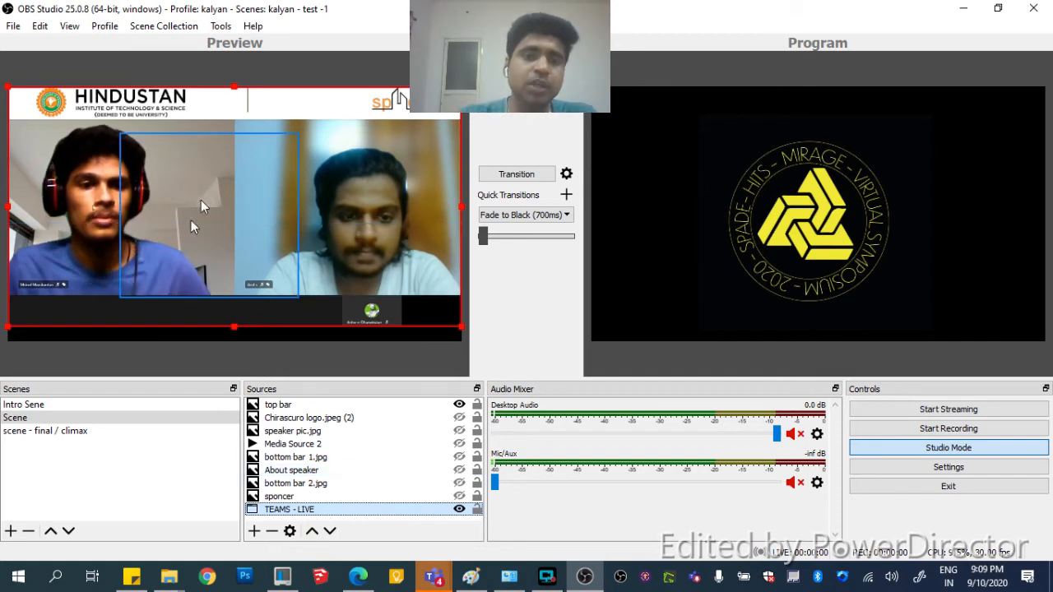
# Slightly adjust the top bar image over the upper edge of the Teams capture
pyautogui.click(212, 109)
pyautogui.moveTo(212, 109)
pyautogui.mouseDown()
pyautogui.moveTo(132, 110)
pyautogui.moveTo(207, 114)
pyautogui.mouseUp()
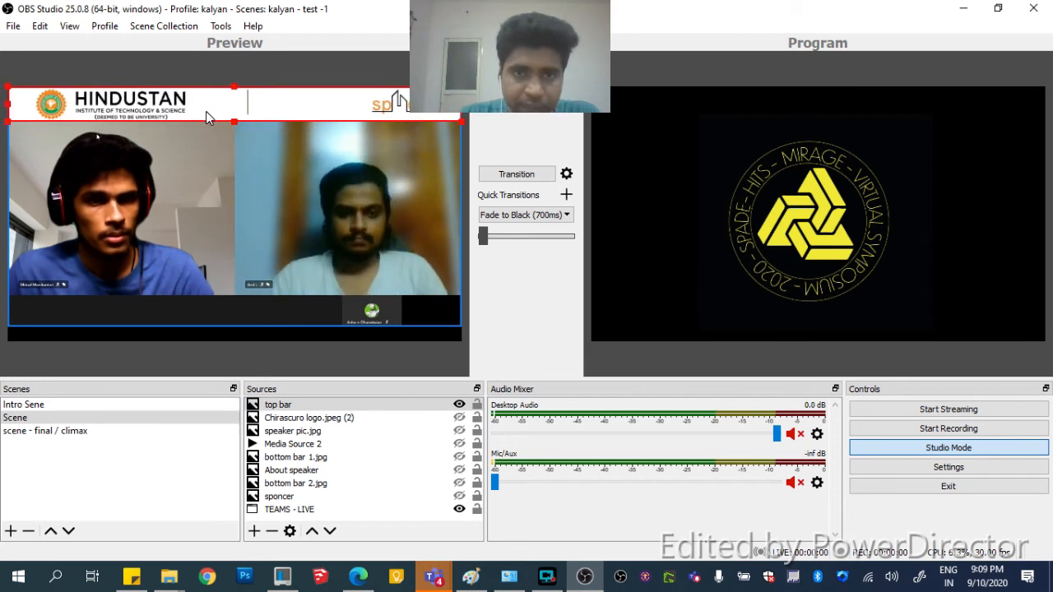
pyautogui.click(336, 353)
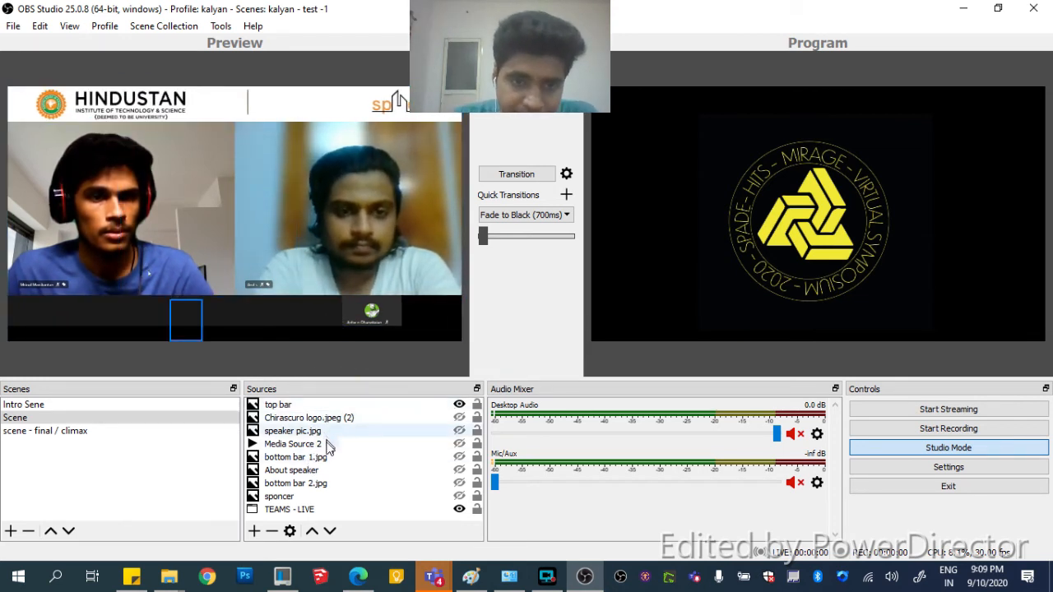
# Show bottom bar 1.jpg beneath the Teams capture, and briefly show and hide the Chirascuro logo
pyautogui.click(462, 458)
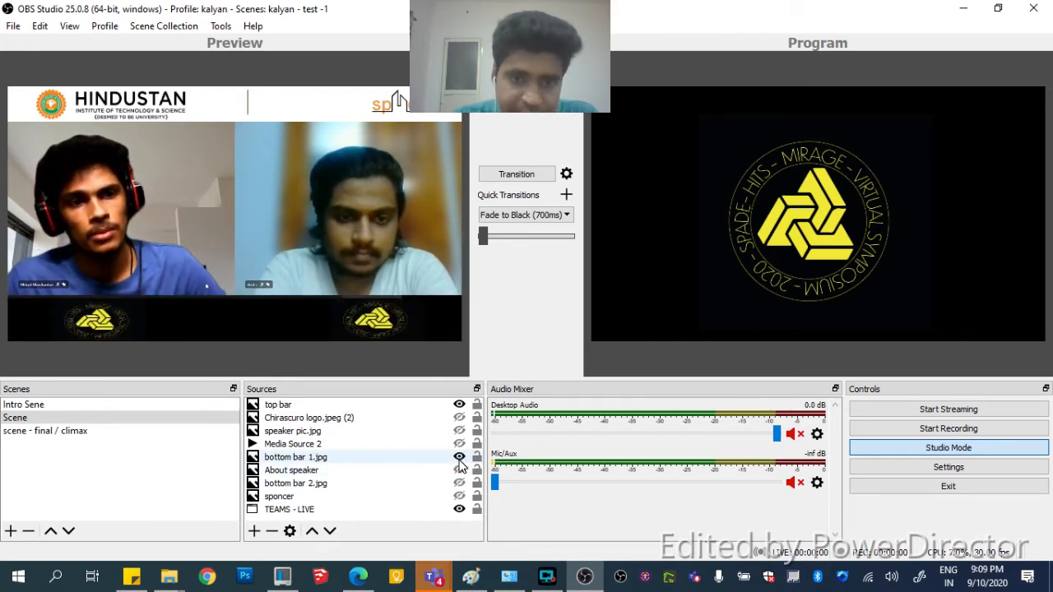
pyautogui.click(459, 458)
pyautogui.click(458, 458)
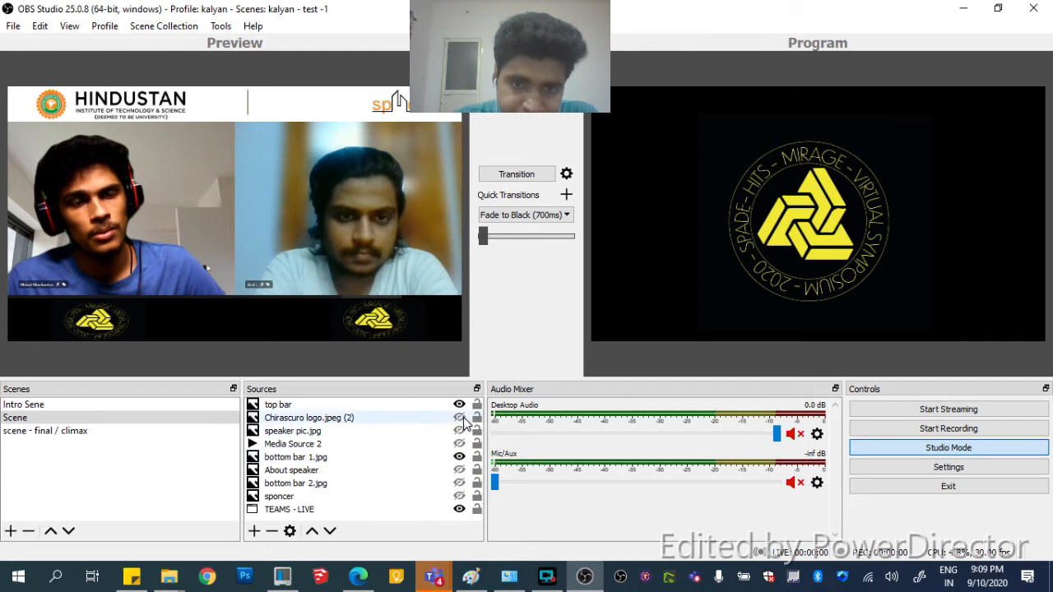
pyautogui.click(459, 418)
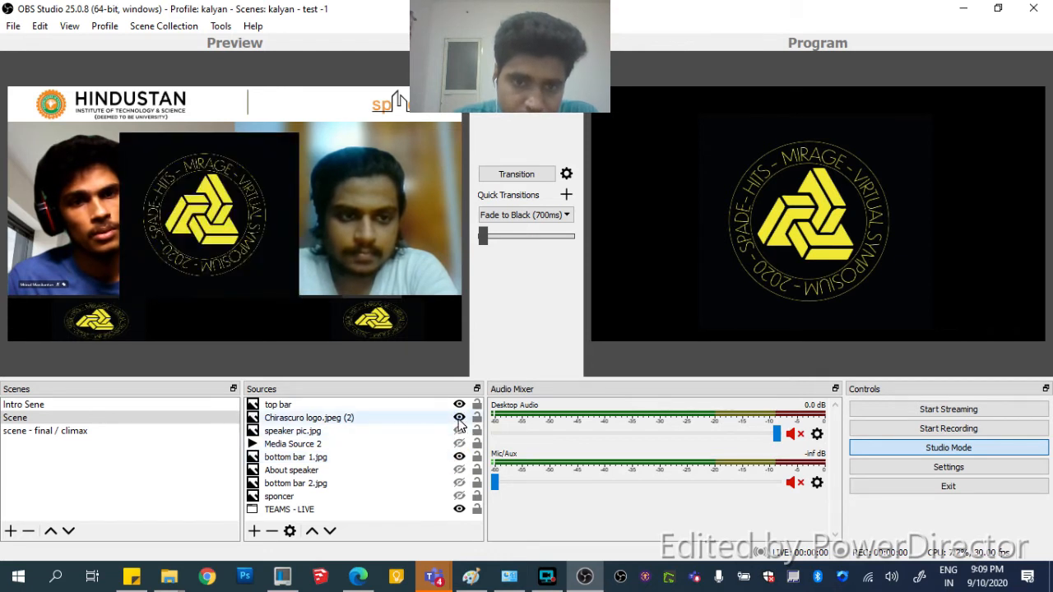
pyautogui.click(459, 418)
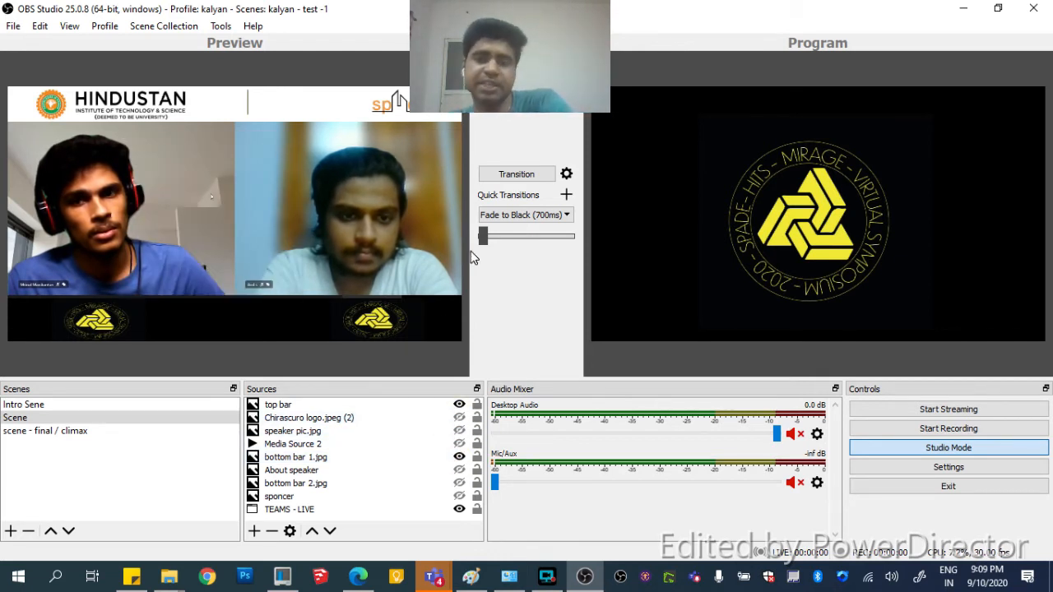
# Open the Intro Sene scene, make its Media Source visible and transition it to the program output
pyautogui.click(28, 407)
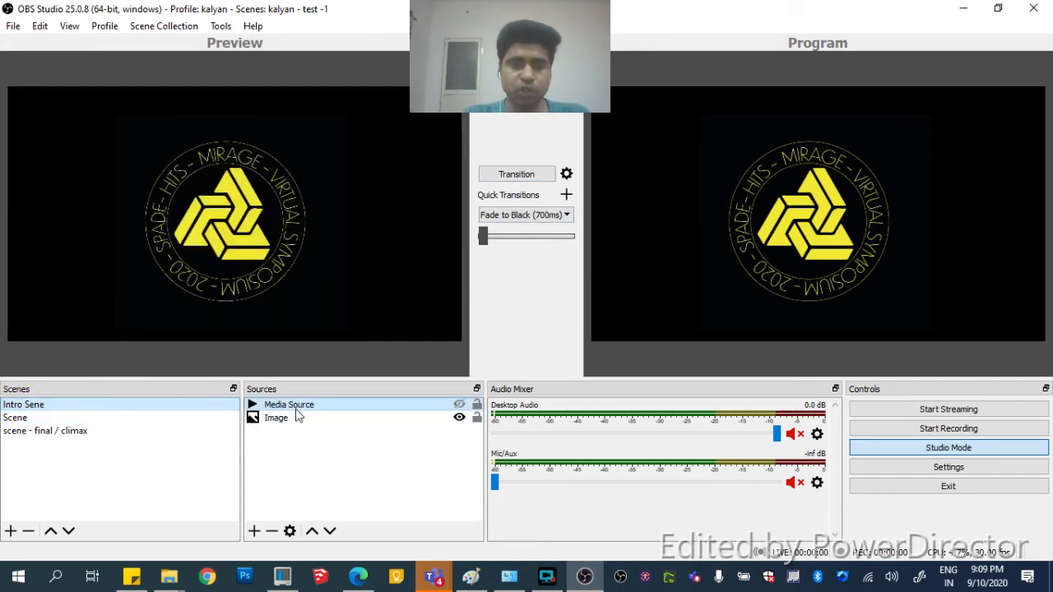
pyautogui.click(505, 181)
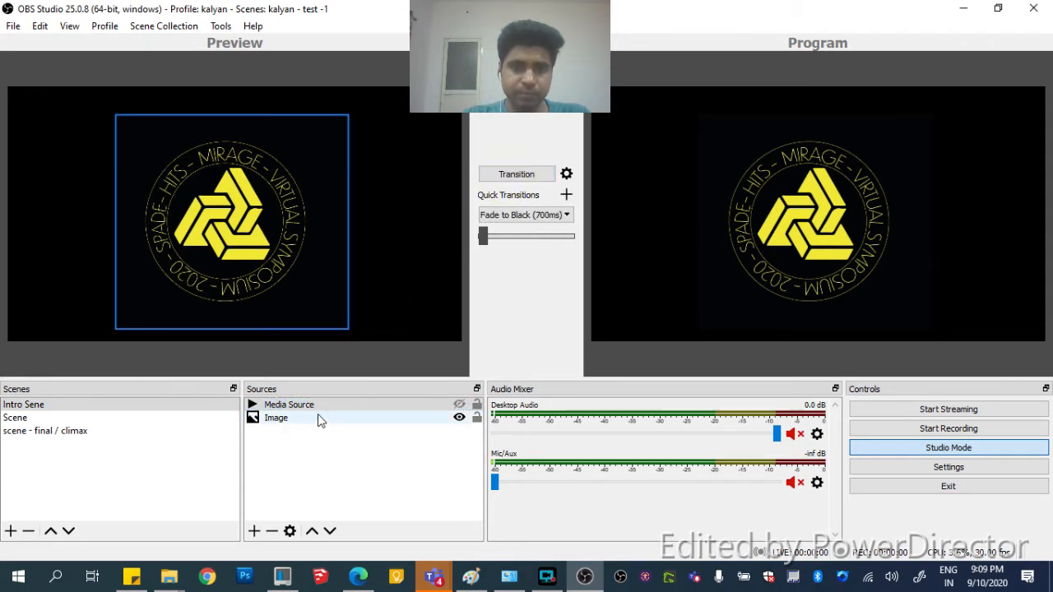
pyautogui.click(459, 403)
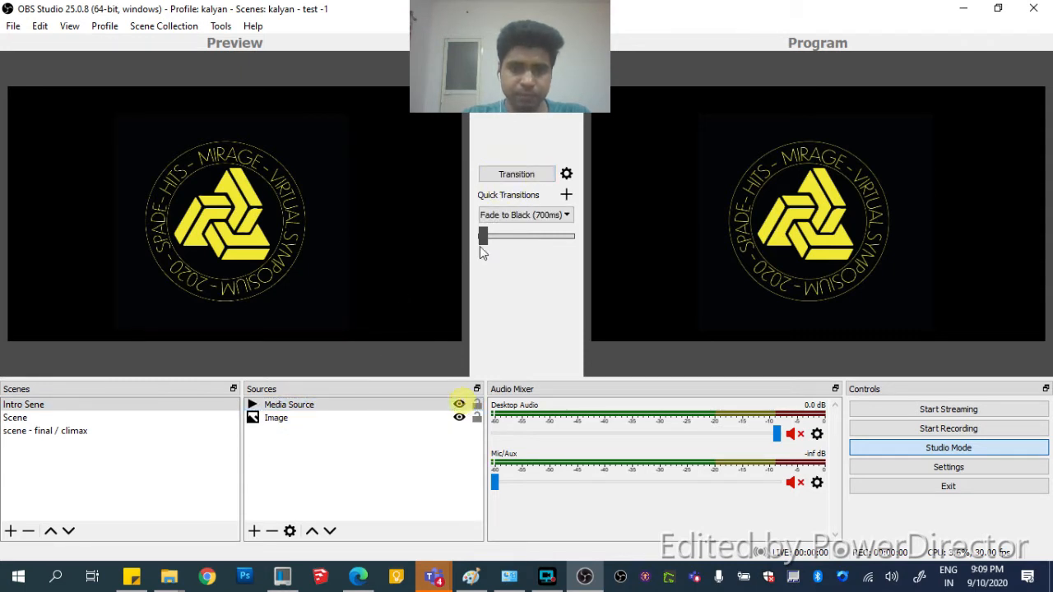
pyautogui.click(518, 175)
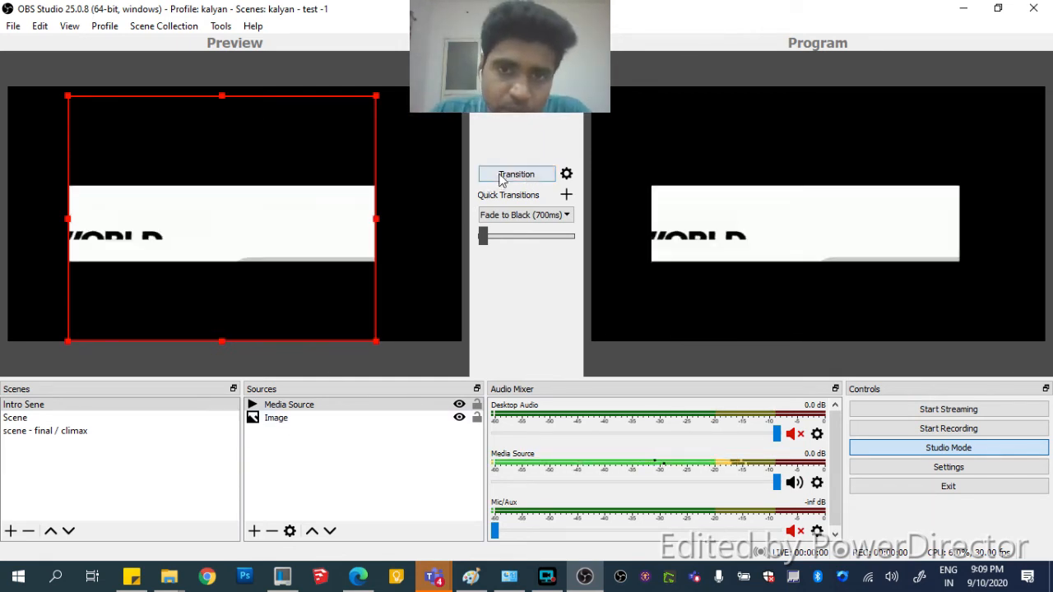
# Hide the Media Source so the logo Image shows, and transition the logo to the program output
pyautogui.click(459, 405)
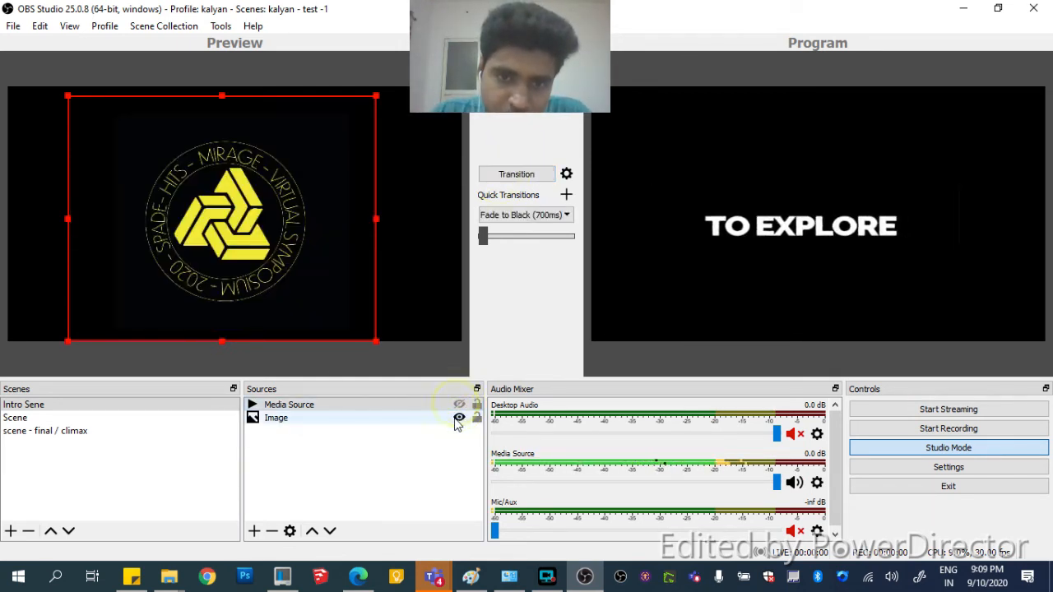
pyautogui.click(444, 418)
pyautogui.click(516, 174)
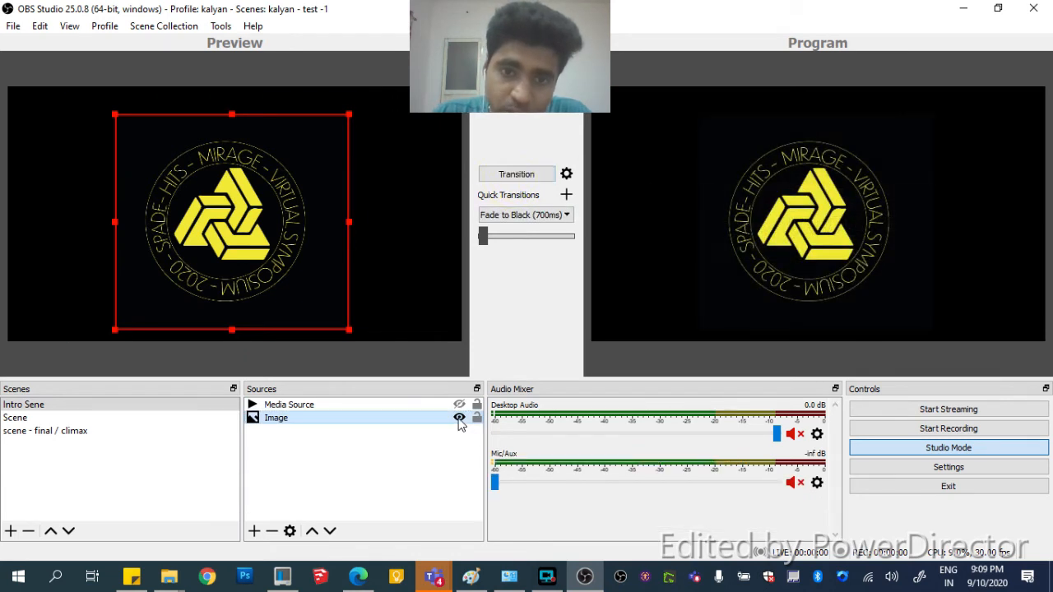
# Start recording, show the Media Source in place of the logo Image, and transition it to the program output
pyautogui.click(944, 433)
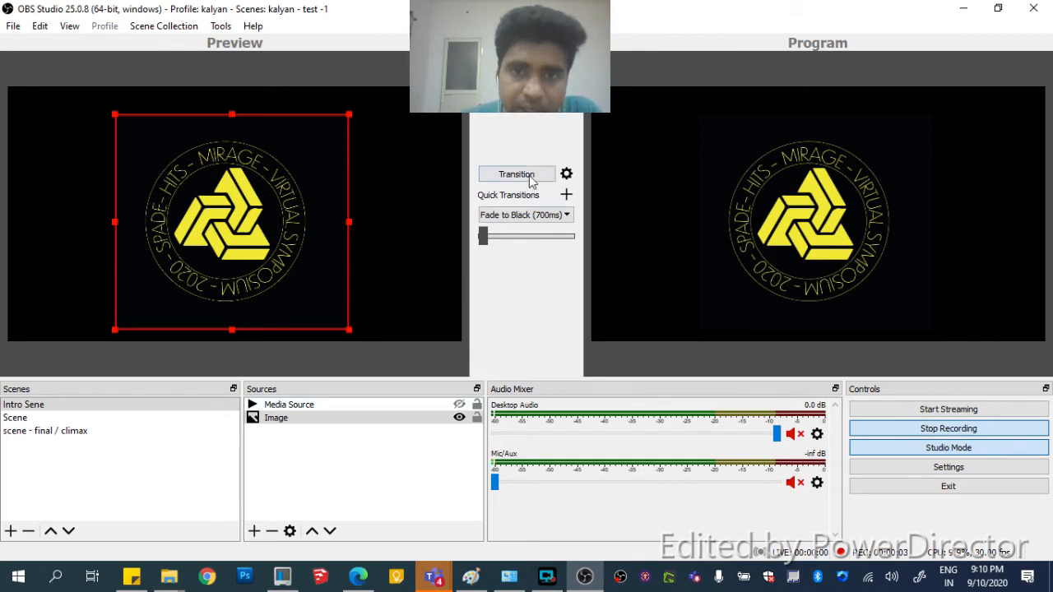
pyautogui.click(459, 404)
pyautogui.click(459, 417)
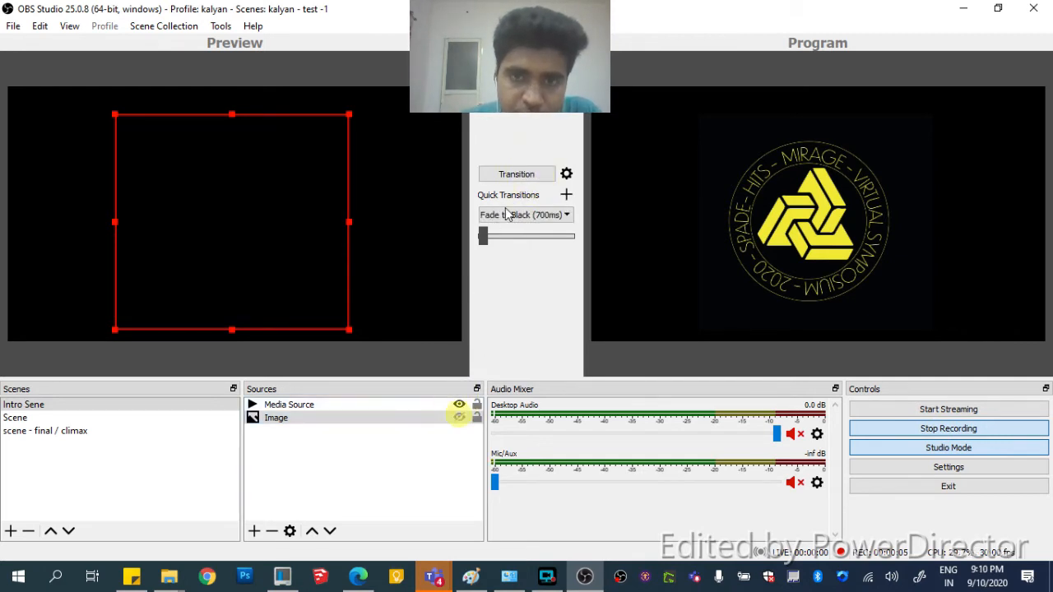
pyautogui.click(516, 175)
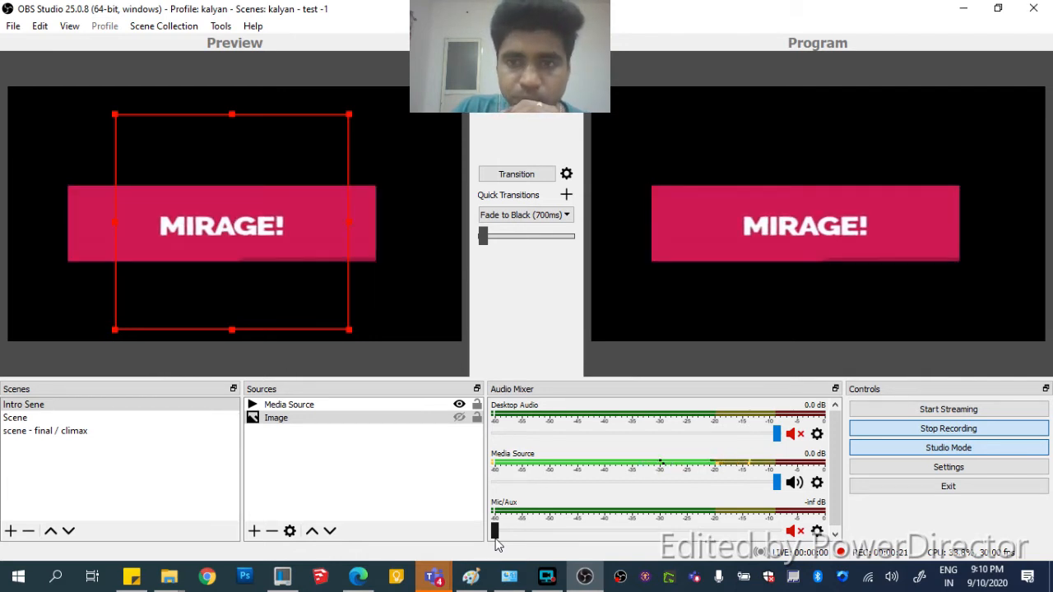
# Briefly raise the Mic/Aux level to -3.5 dB and toggle its mute
pyautogui.moveTo(495, 531); pyautogui.dragTo(732, 536)
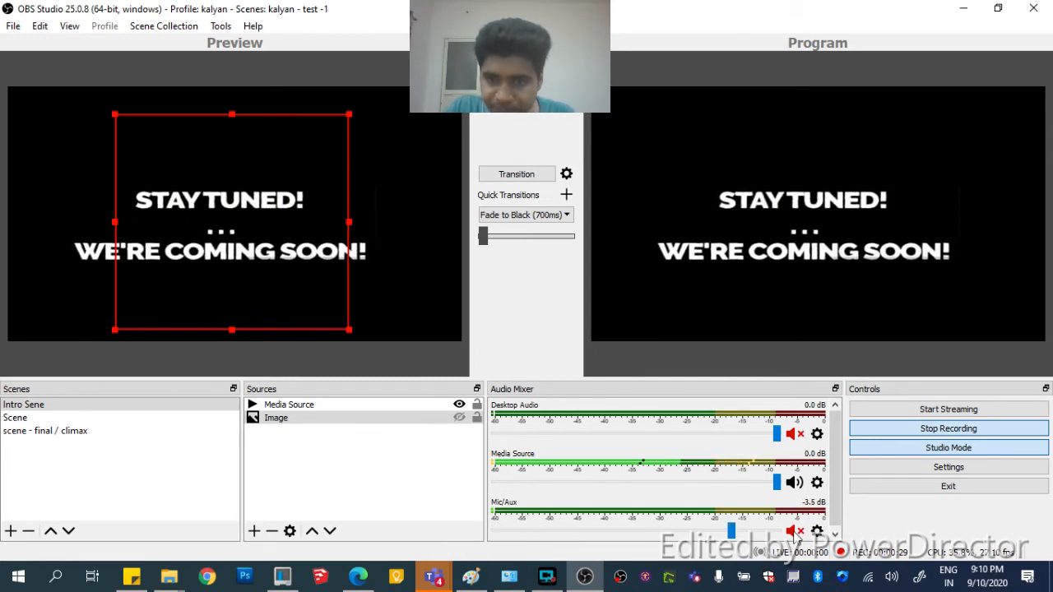
pyautogui.click(793, 531)
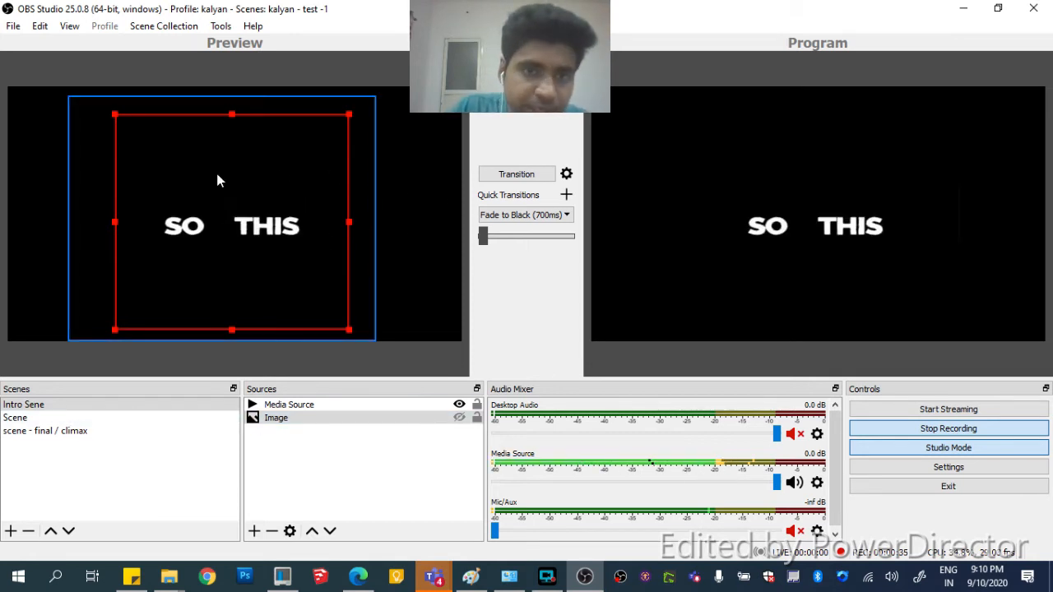
# Transition Scene with the live Teams capture to the program output, and bring Scene back into the preview
pyautogui.click(25, 418)
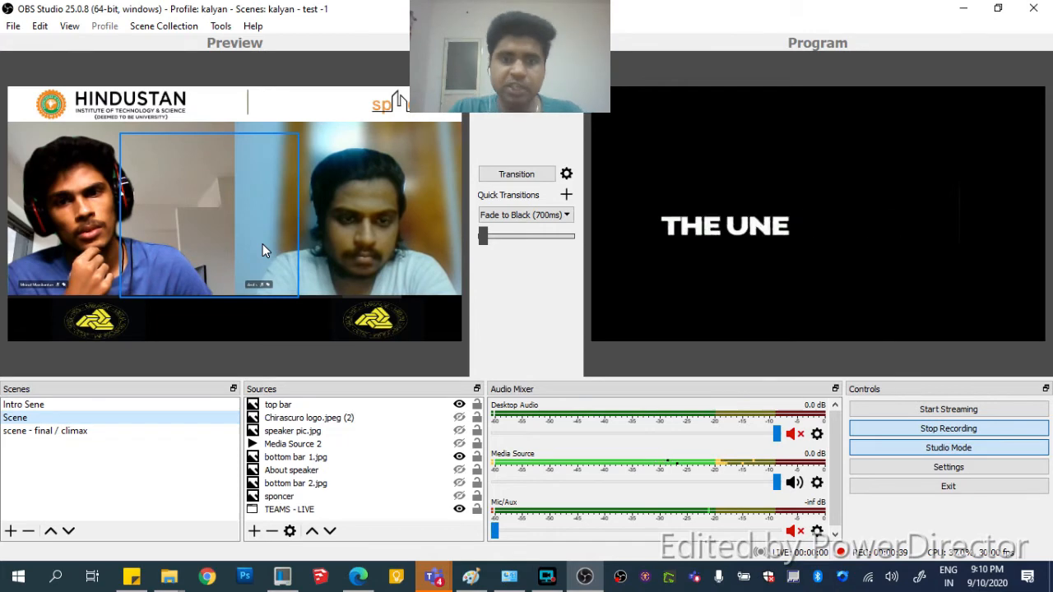
pyautogui.click(533, 180)
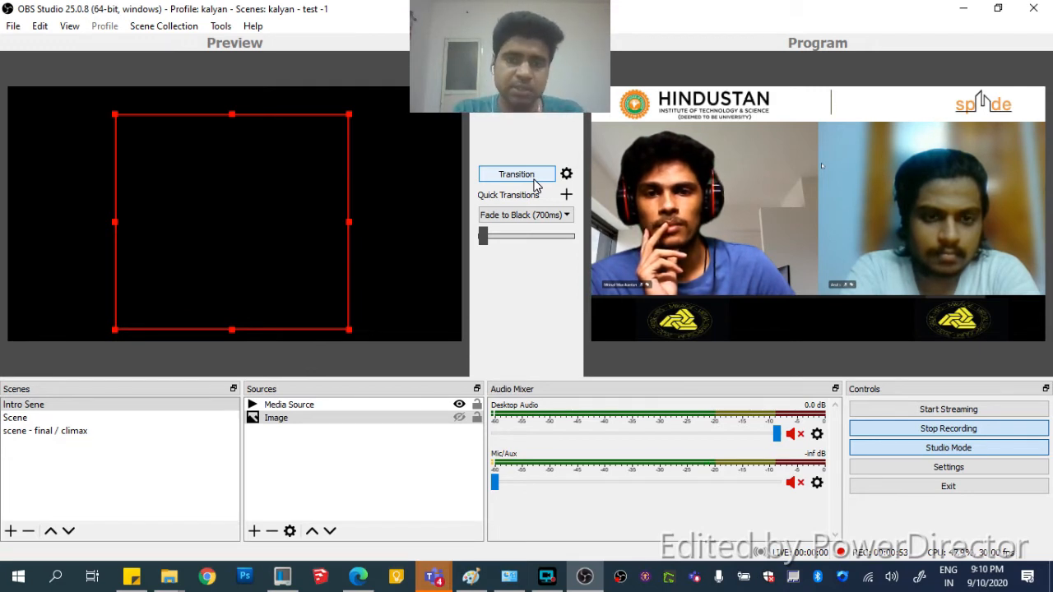
pyautogui.click(392, 452)
pyautogui.click(7, 421)
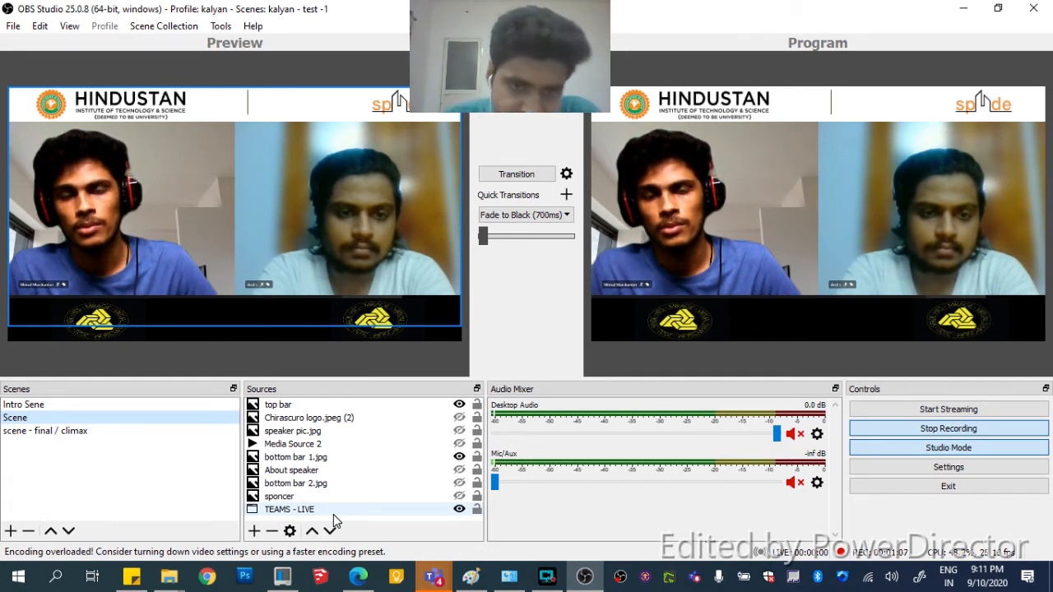
# Show speaker pic.jpg, enlarge it to about double size and place it between the two Teams participants
pyautogui.click(345, 432)
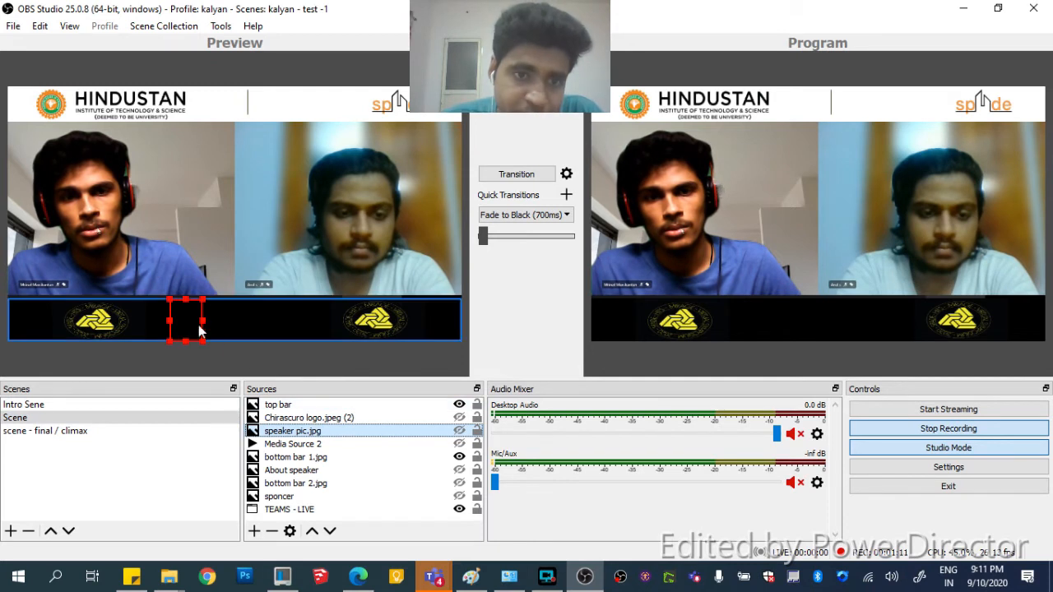
pyautogui.moveTo(192, 324); pyautogui.dragTo(233, 175)
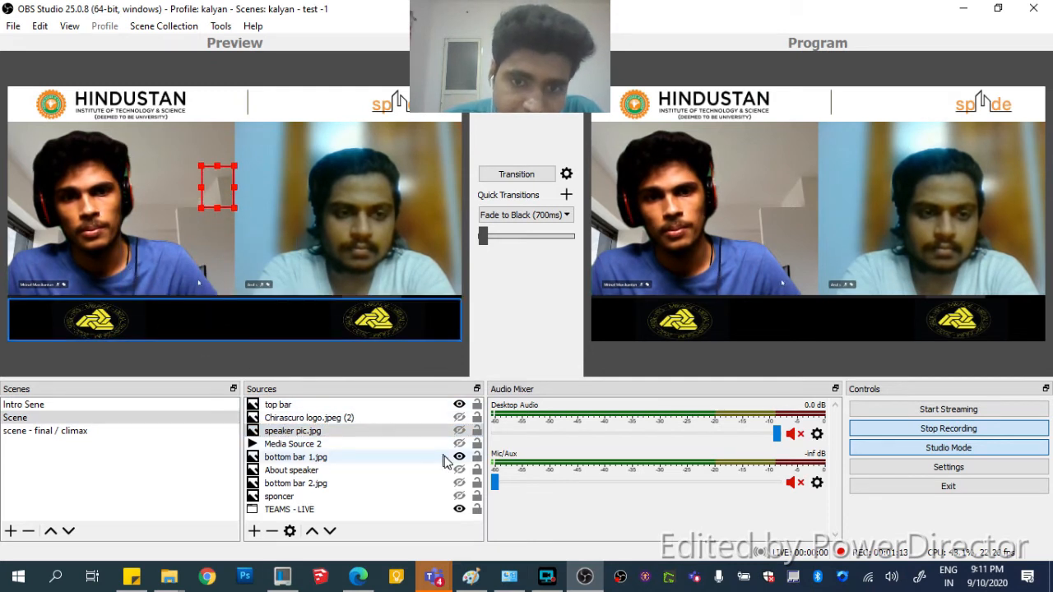
pyautogui.click(459, 430)
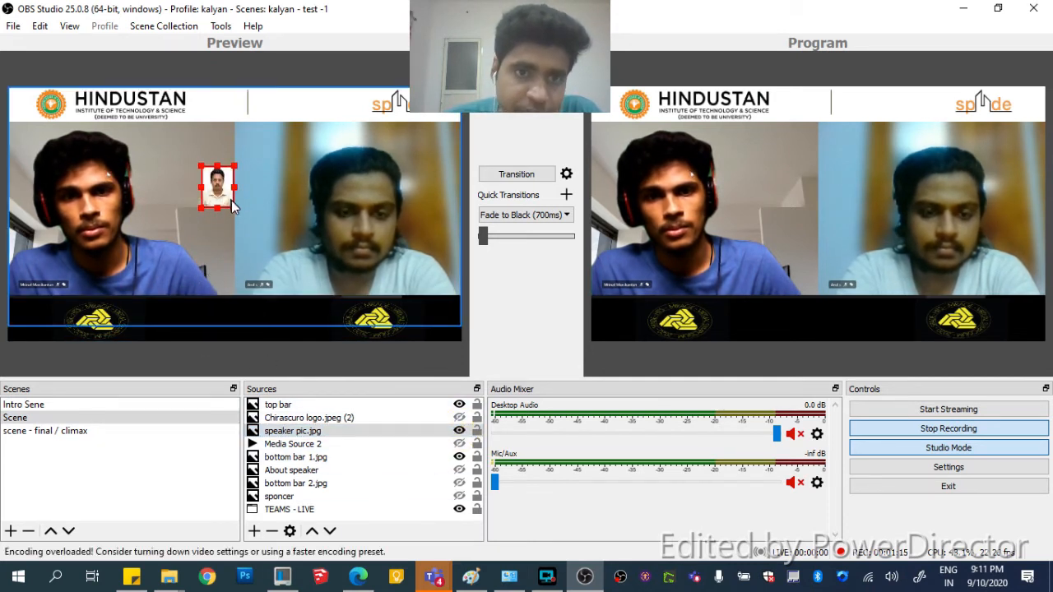
pyautogui.moveTo(232, 205); pyautogui.dragTo(267, 252)
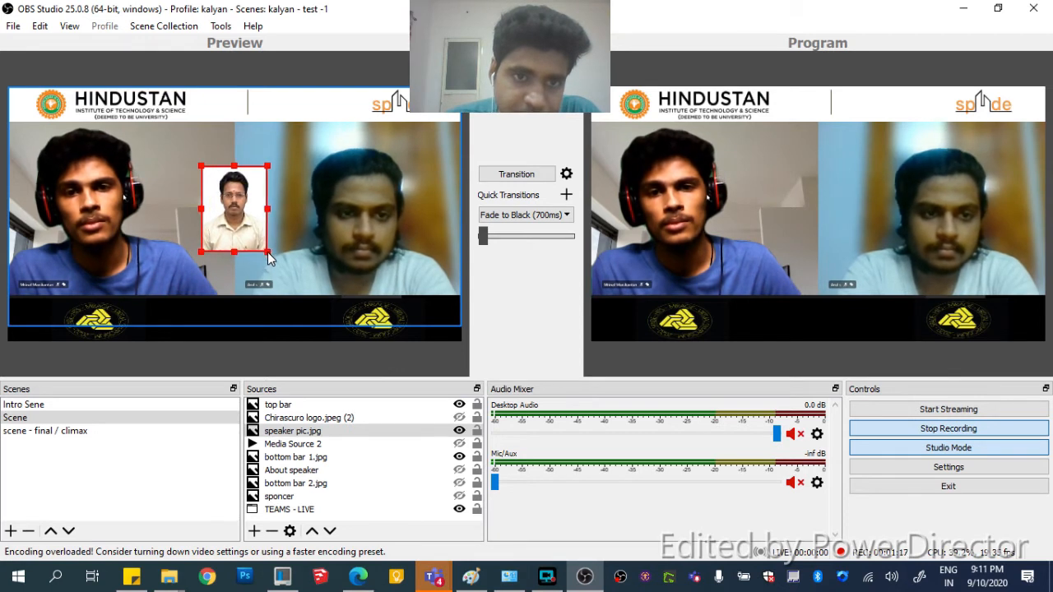
pyautogui.moveTo(238, 214); pyautogui.dragTo(232, 201)
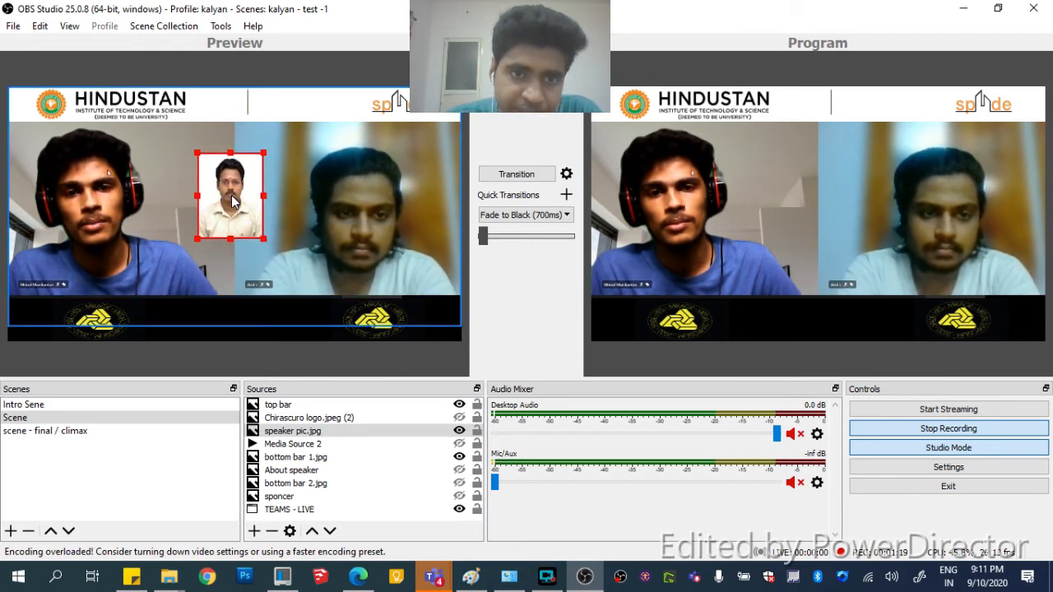
# Show the About speaker banner and move it down to the lower edge of the frame
pyautogui.click(320, 482)
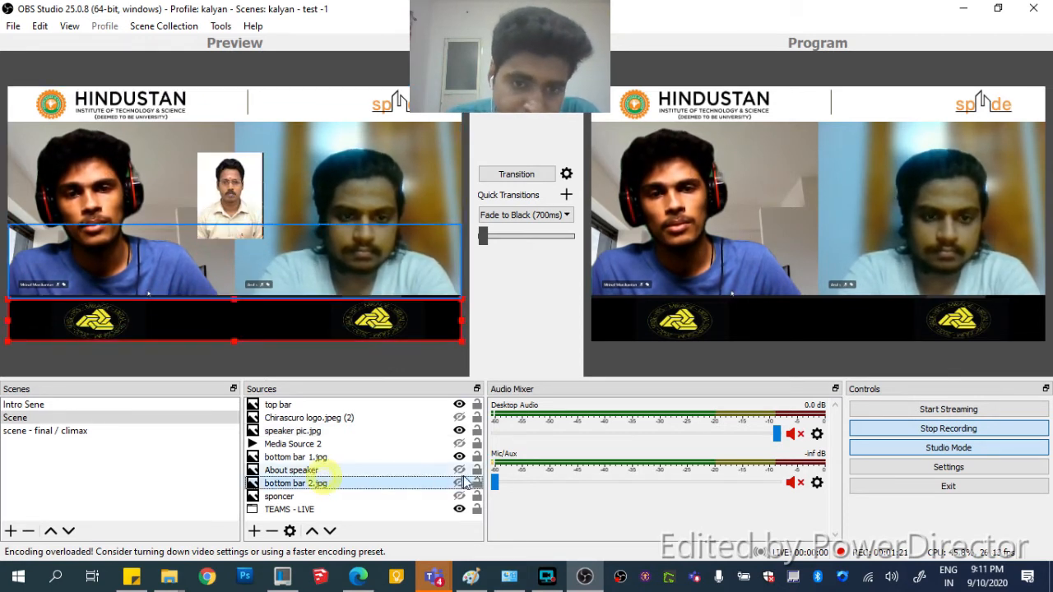
pyautogui.click(459, 470)
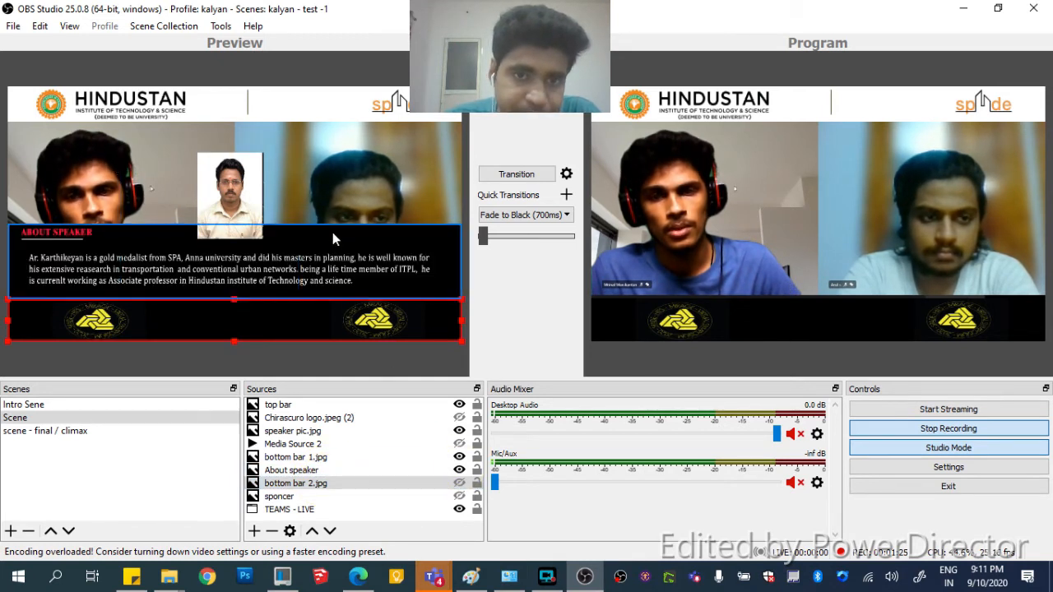
pyautogui.moveTo(333, 232); pyautogui.dragTo(335, 276)
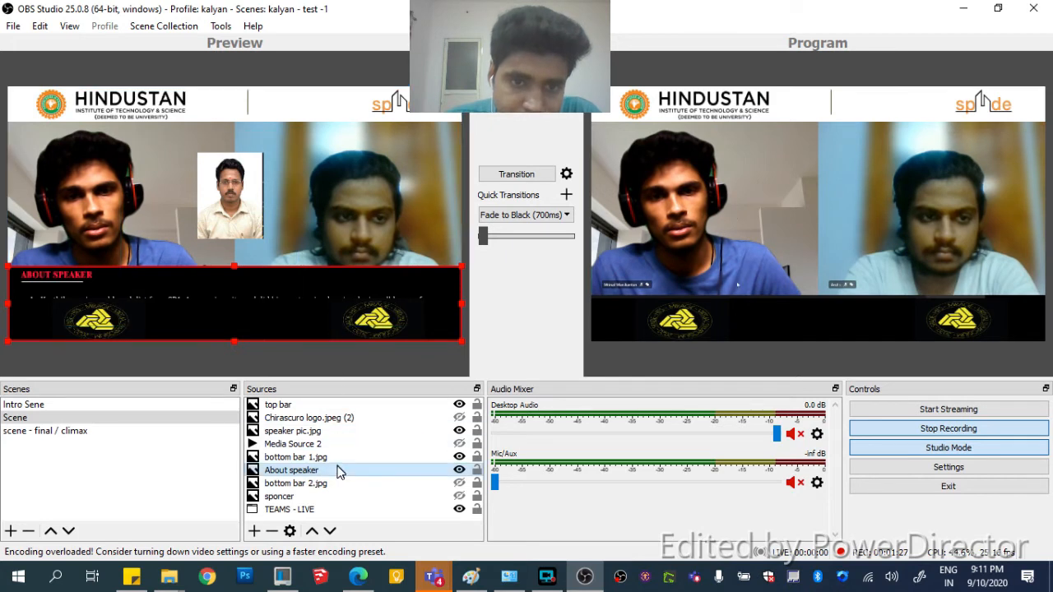
# Raise About speaker in the source order to just beneath top bar, and slightly reduce the banner's height
pyautogui.click(312, 530)
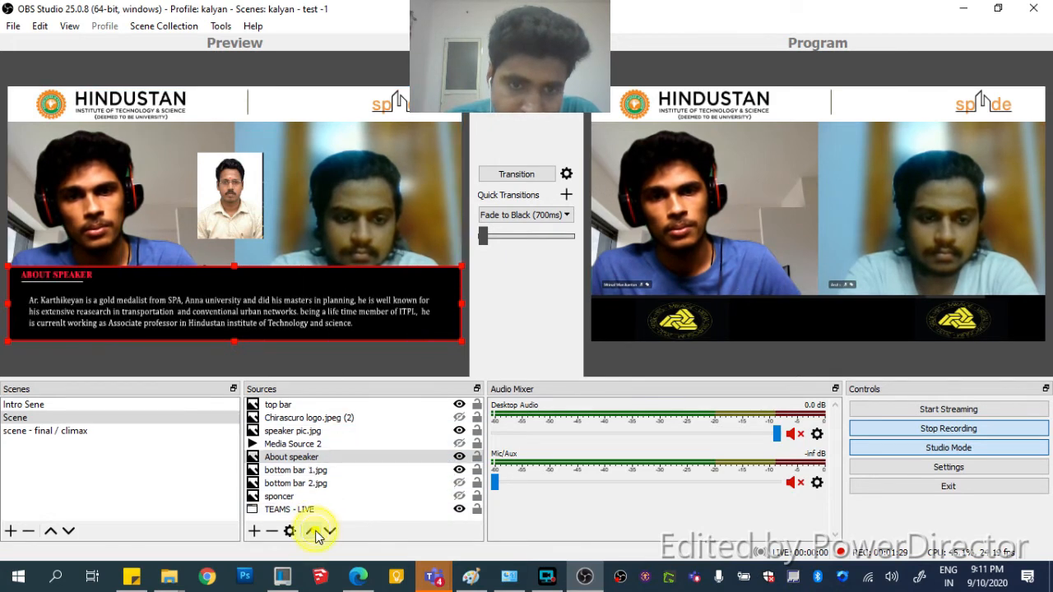
pyautogui.click(312, 531)
pyautogui.click(311, 530)
pyautogui.click(312, 530)
pyautogui.click(312, 530)
pyautogui.click(333, 532)
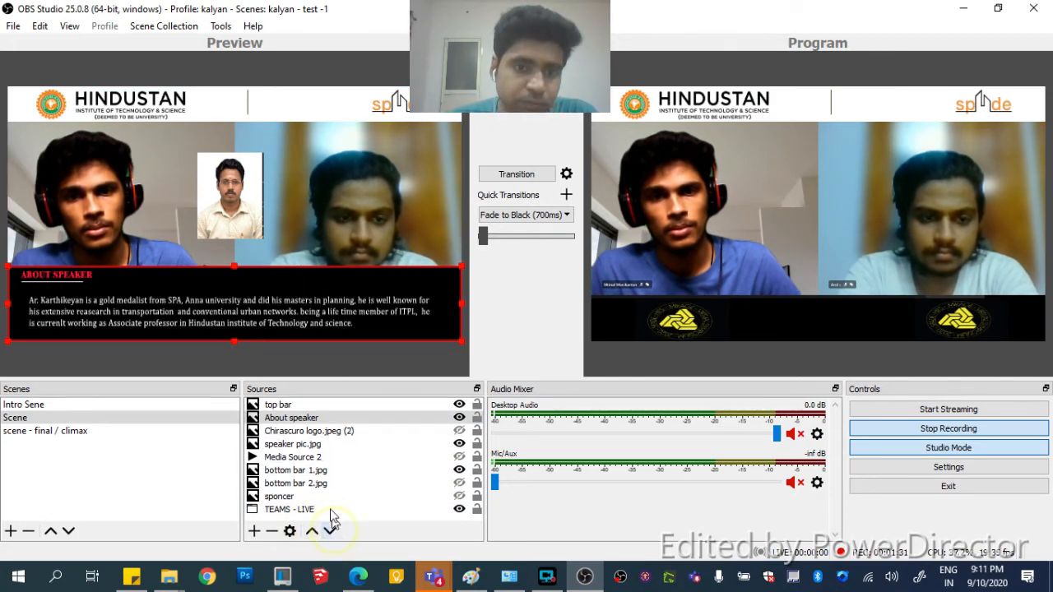
pyautogui.moveTo(235, 266)
pyautogui.mouseDown()
pyautogui.moveTo(232, 288)
pyautogui.moveTo(232, 275)
pyautogui.mouseUp()
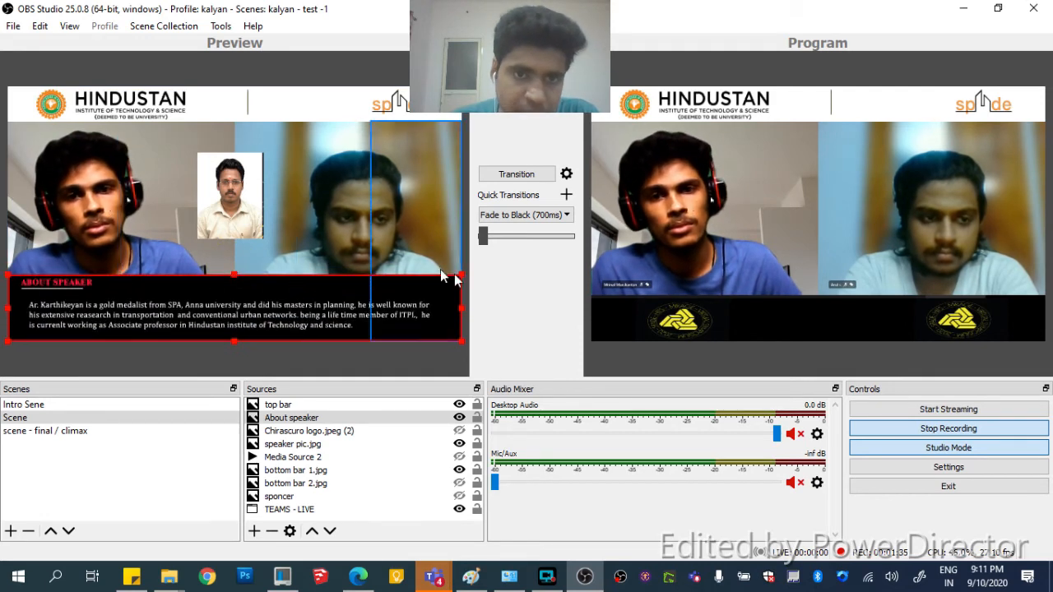
# Transition the speaker picture and banner to the program output, trying the Fade to Black (700ms) effect in between
pyautogui.click(527, 176)
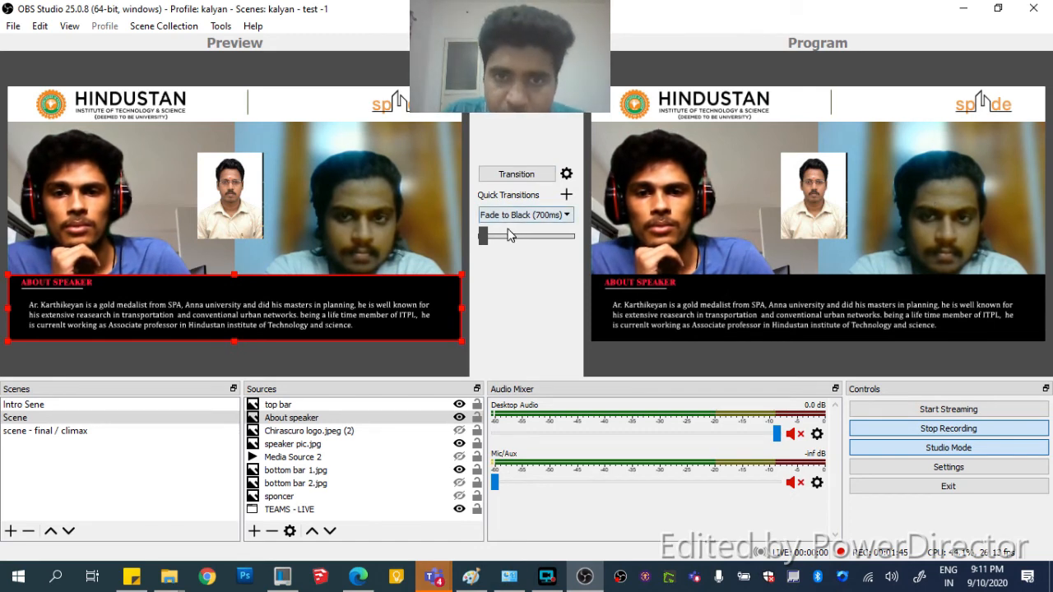
pyautogui.click(544, 217)
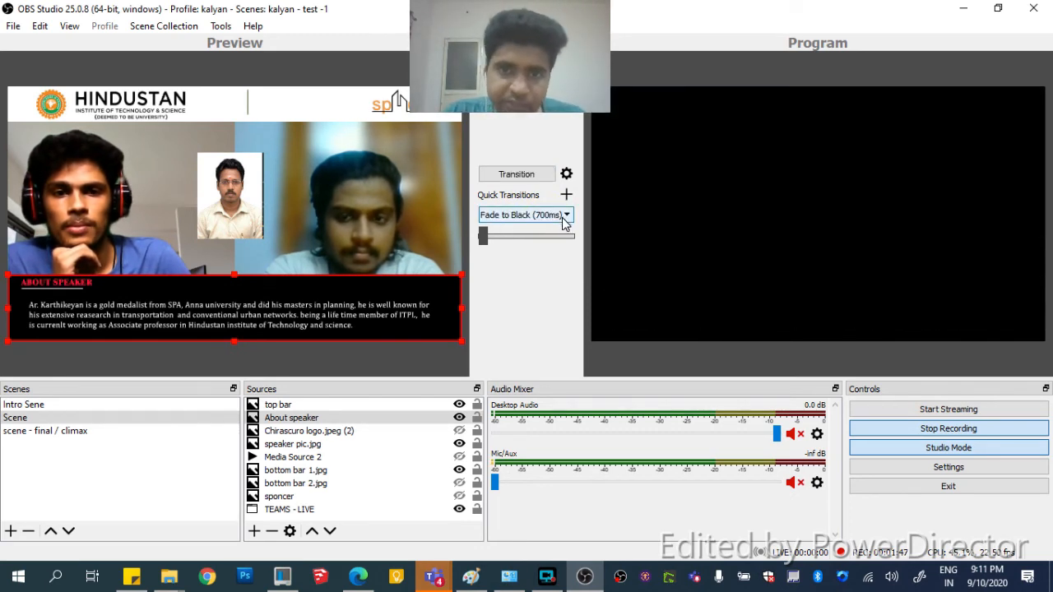
pyautogui.click(524, 175)
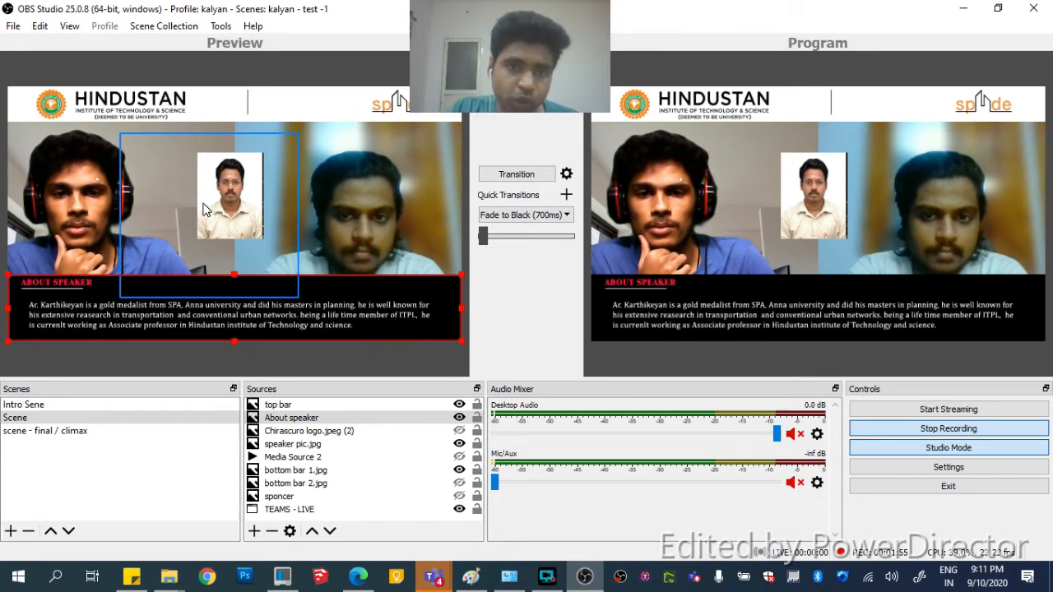
# Hide About speaker and speaker pic.jpg, and transition the plain Teams view to the program output
pyautogui.click(459, 417)
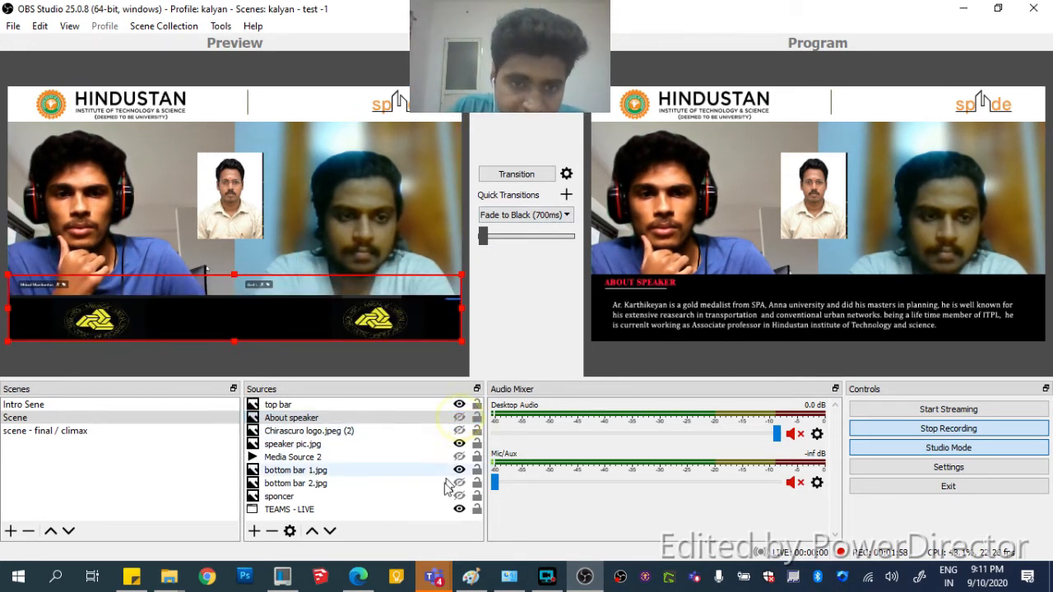
pyautogui.click(229, 196)
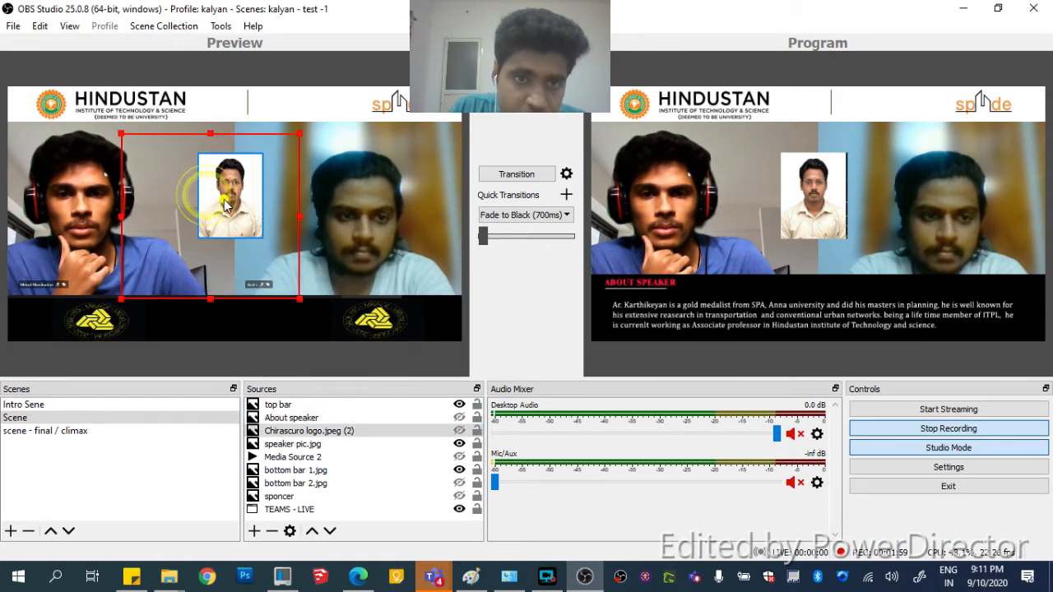
pyautogui.click(459, 443)
pyautogui.click(526, 176)
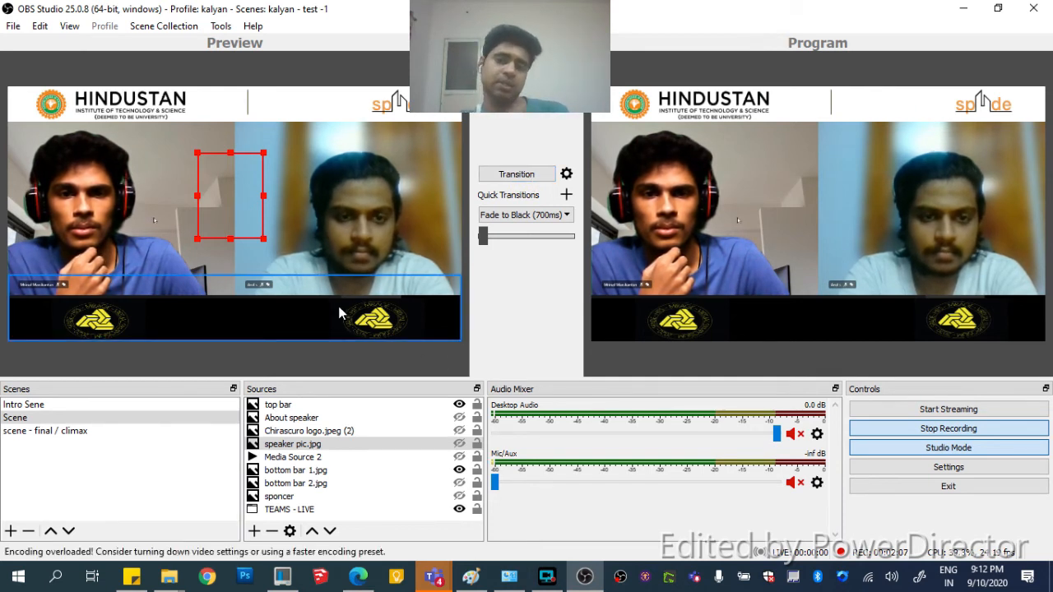
# Show Media Source 2 over the Teams capture and transition it to the program output
pyautogui.click(301, 463)
pyautogui.click(459, 456)
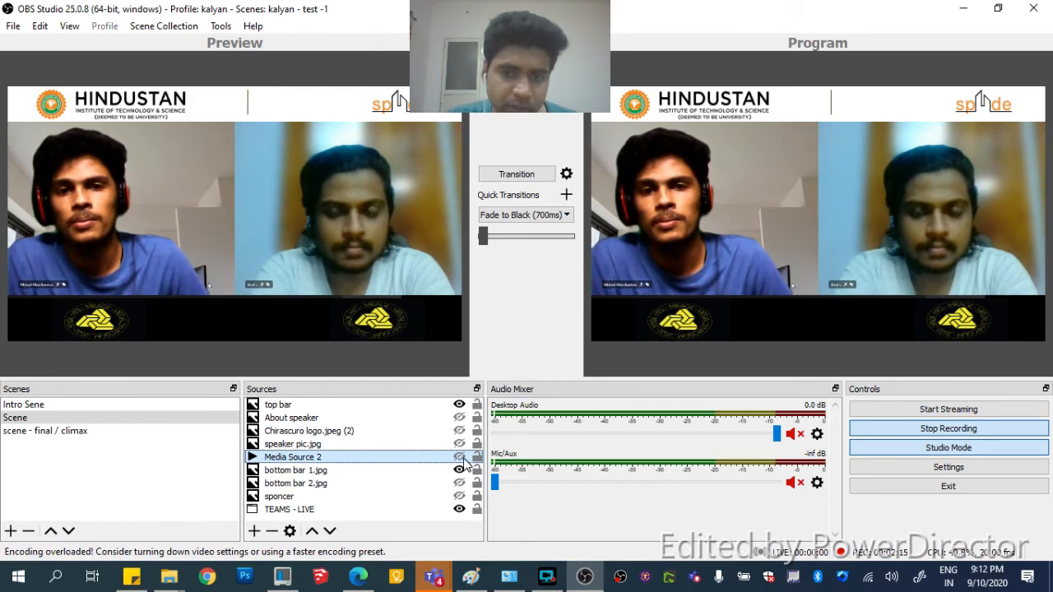
pyautogui.click(506, 175)
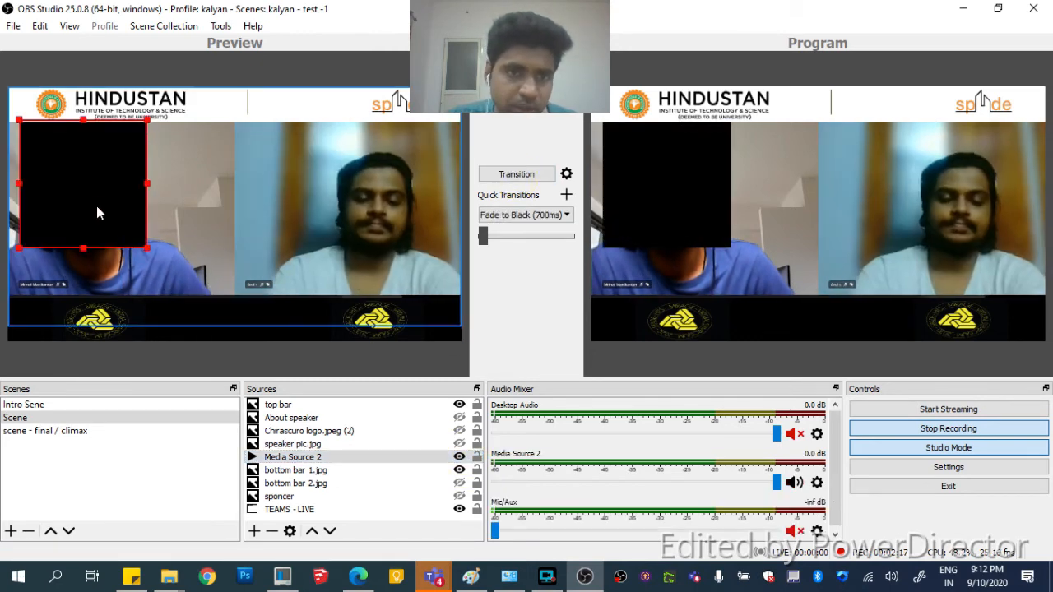
# Shrink Media Source 2 and place it at the lower centre, then higher between the participants, transitioning each position to program
pyautogui.moveTo(96, 205); pyautogui.dragTo(243, 307)
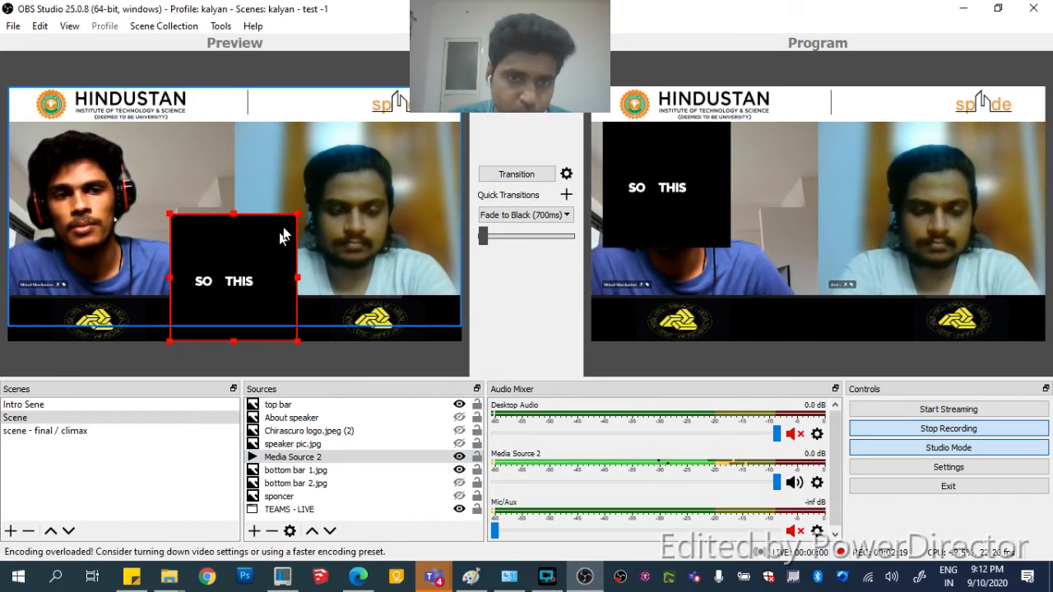
pyautogui.moveTo(297, 213); pyautogui.dragTo(251, 320)
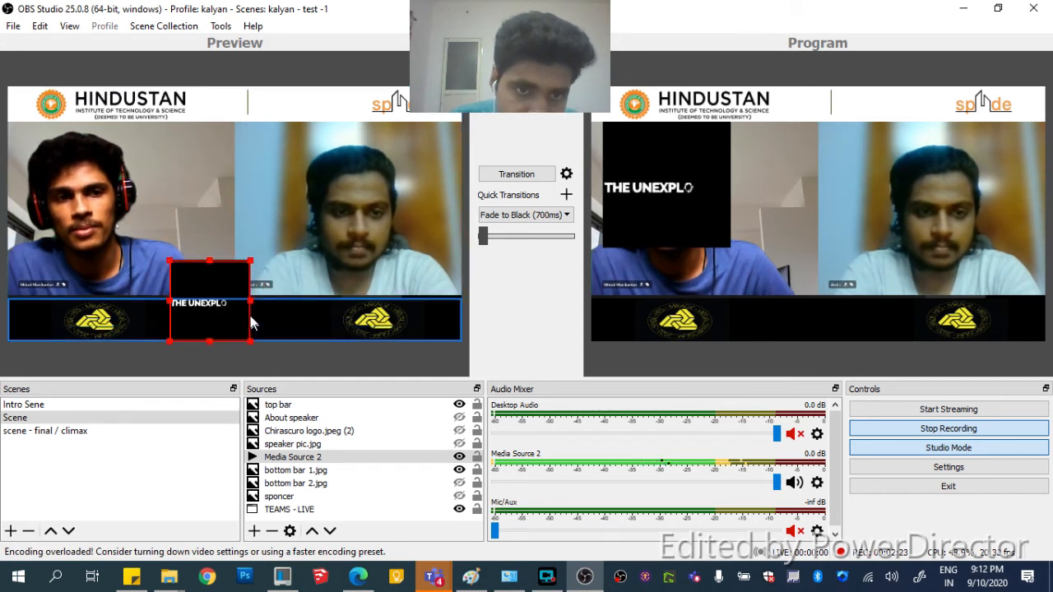
pyautogui.moveTo(219, 281); pyautogui.dragTo(294, 269)
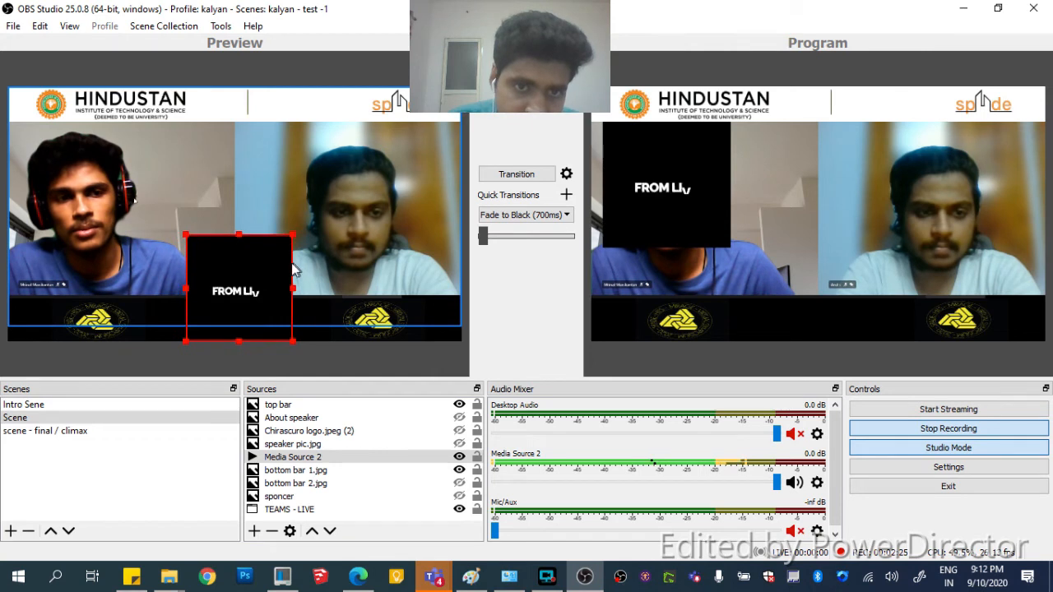
pyautogui.click(542, 181)
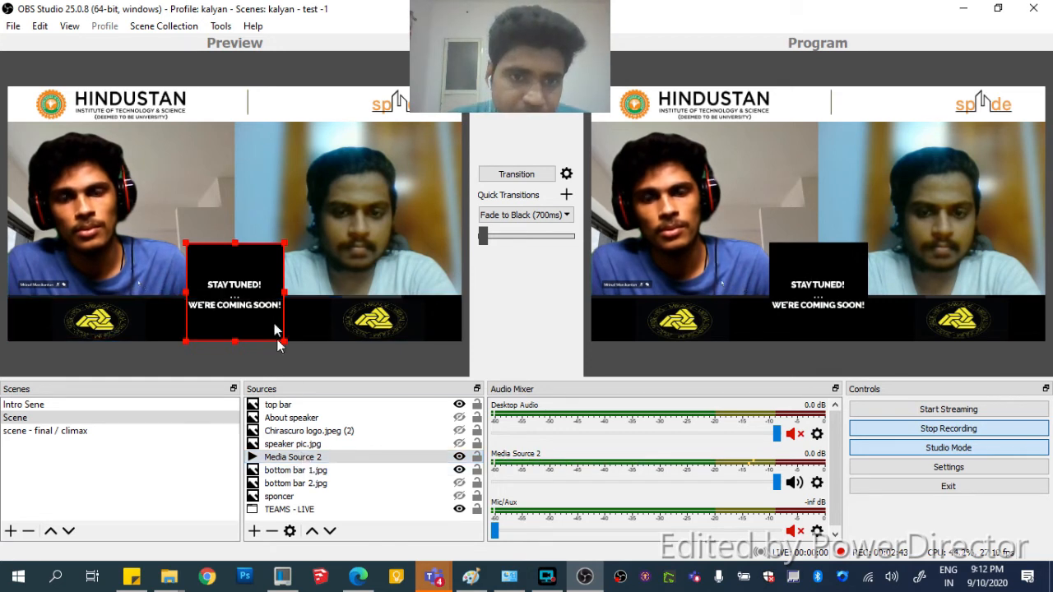
pyautogui.moveTo(256, 282); pyautogui.dragTo(252, 170)
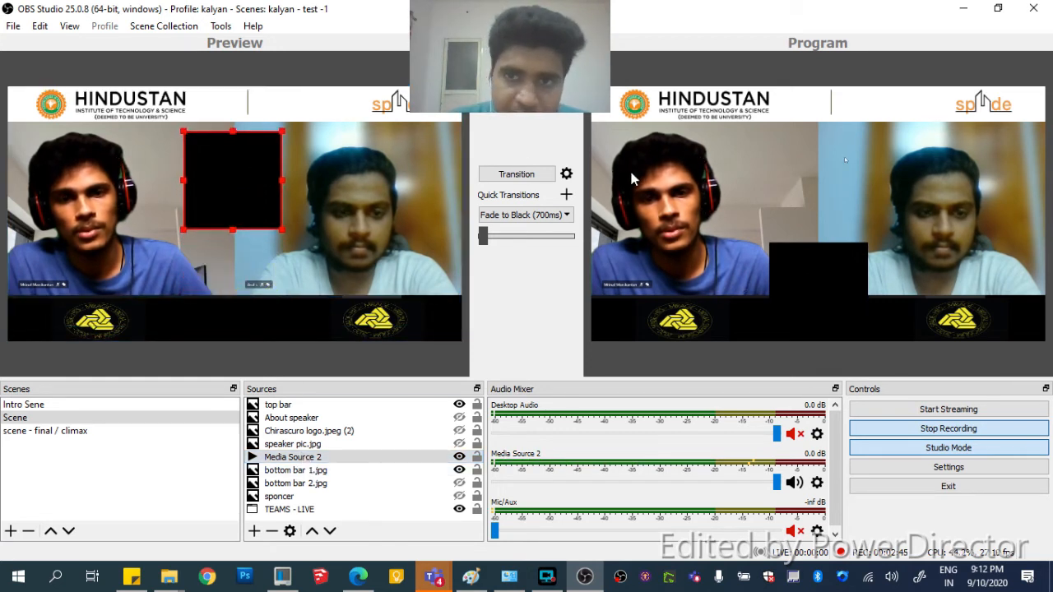
pyautogui.click(531, 184)
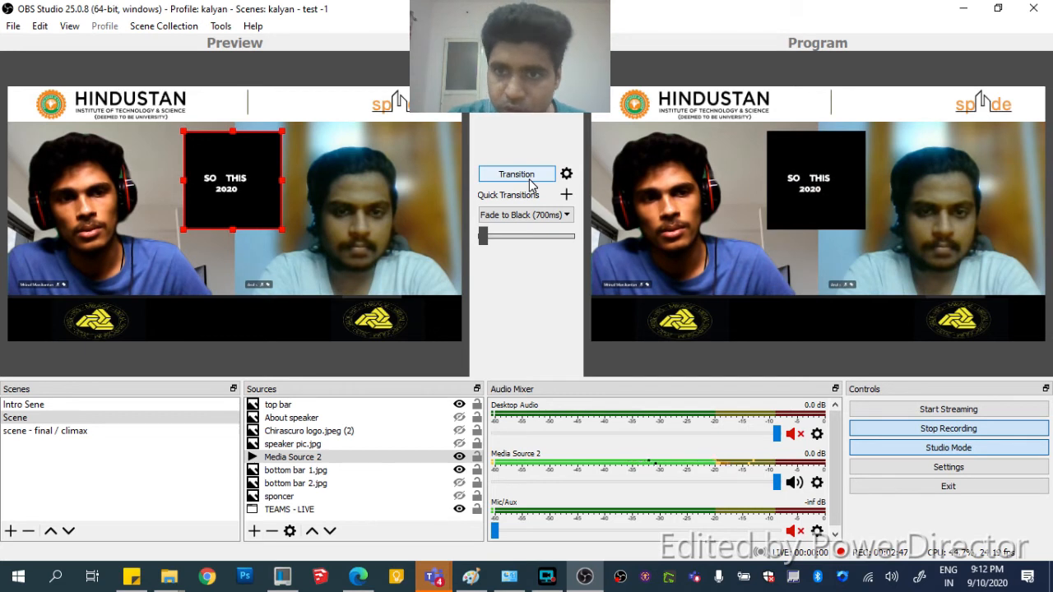
# Remove Media Source 2 from Scene and transition the cleared Teams view to the program output
pyautogui.click(271, 530)
pyautogui.click(534, 308)
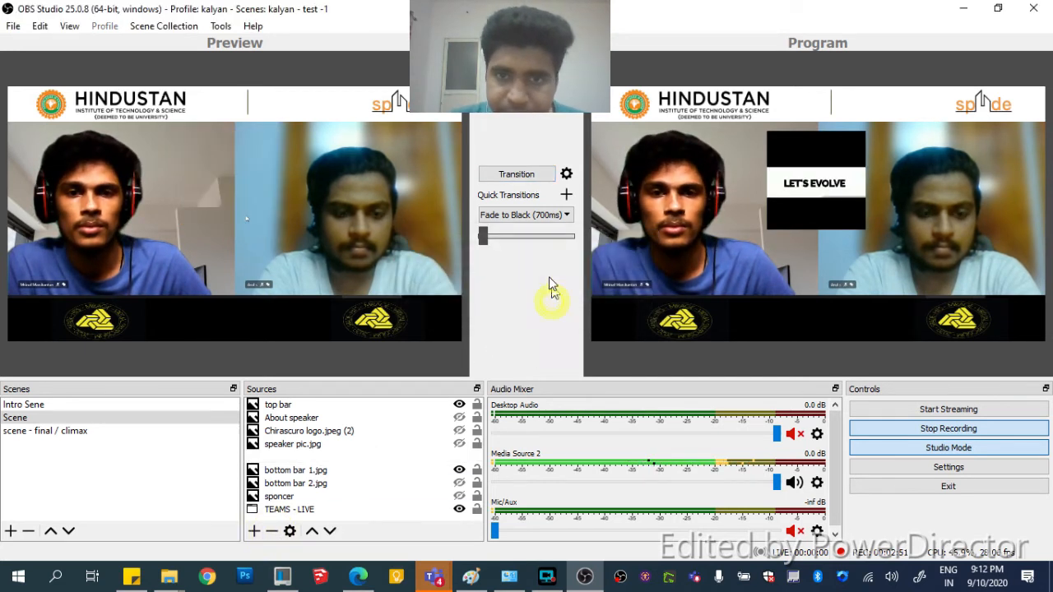
pyautogui.click(533, 176)
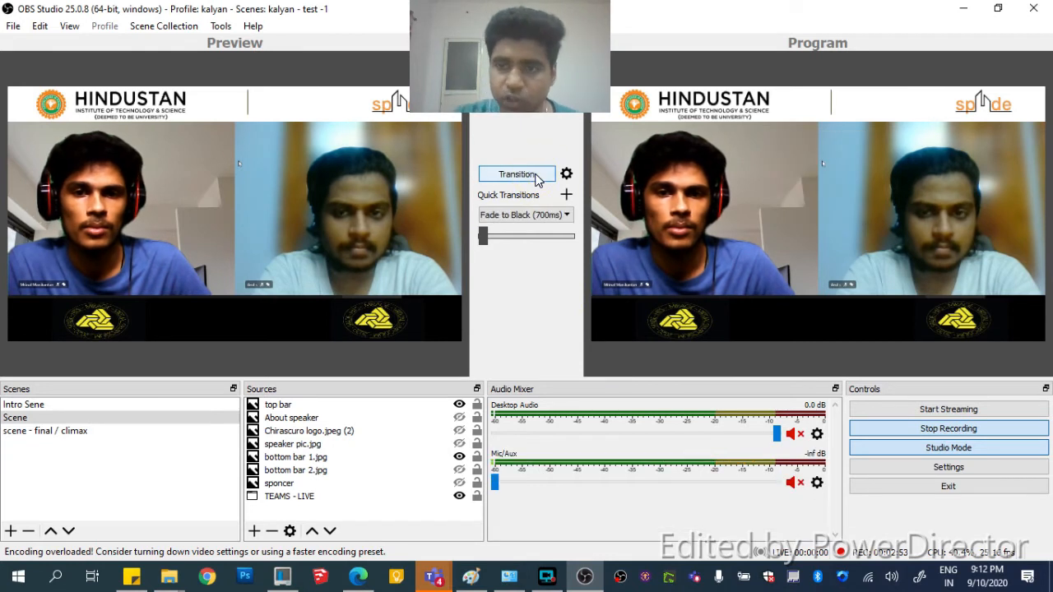
# Show sponcer, shrink it to fit between the two participants below the top bar, and transition it to the program output
pyautogui.click(279, 495)
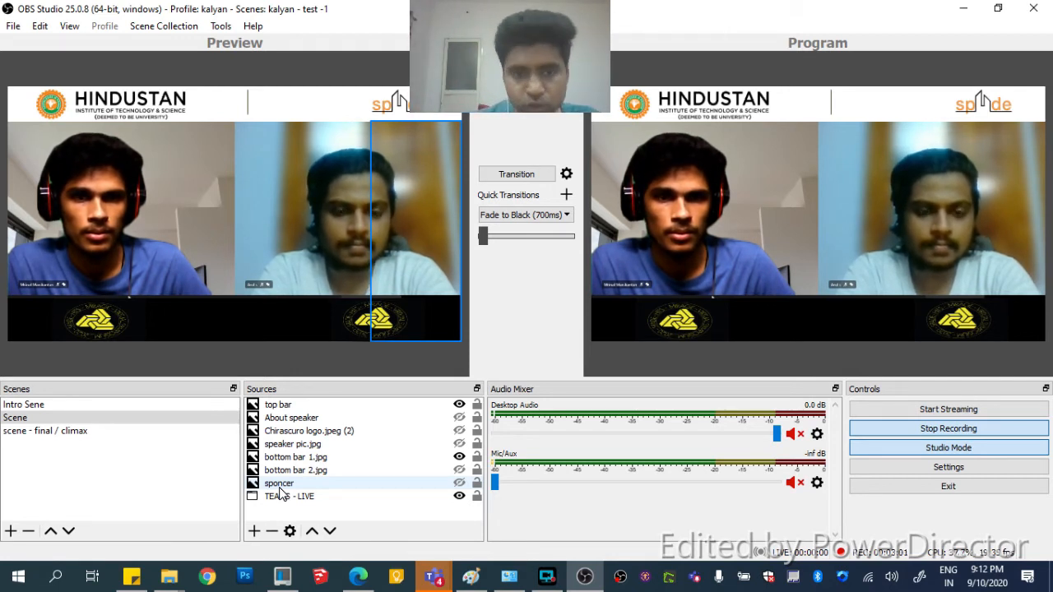
pyautogui.click(279, 486)
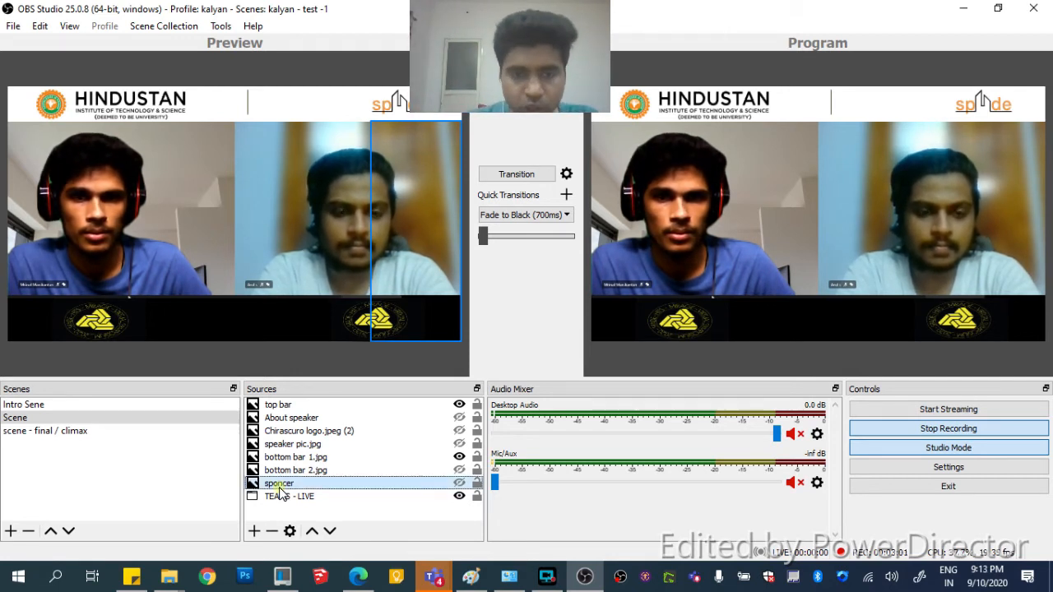
pyautogui.click(458, 482)
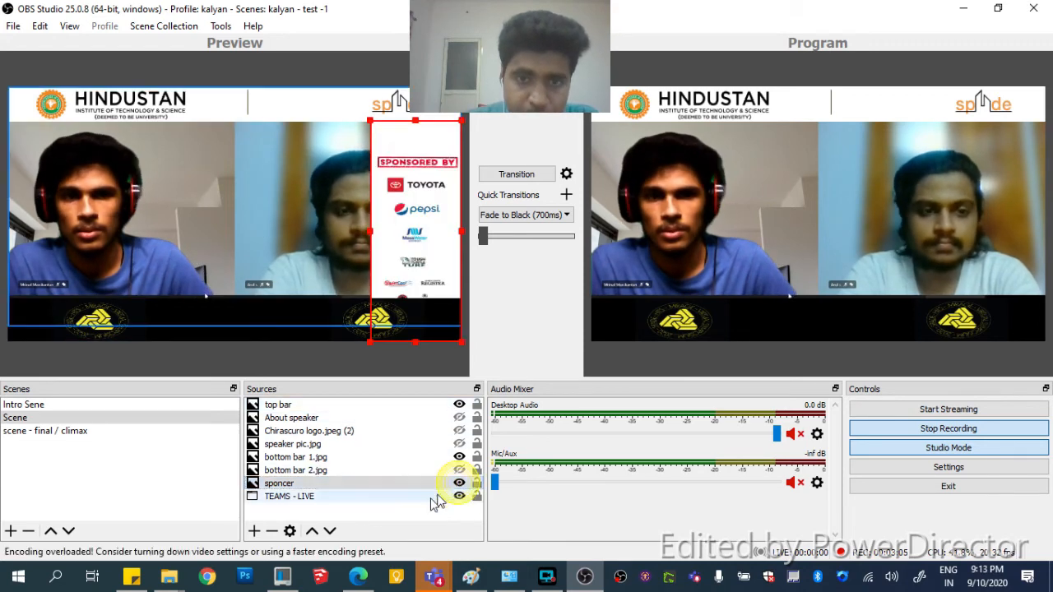
pyautogui.moveTo(395, 239); pyautogui.dragTo(223, 224)
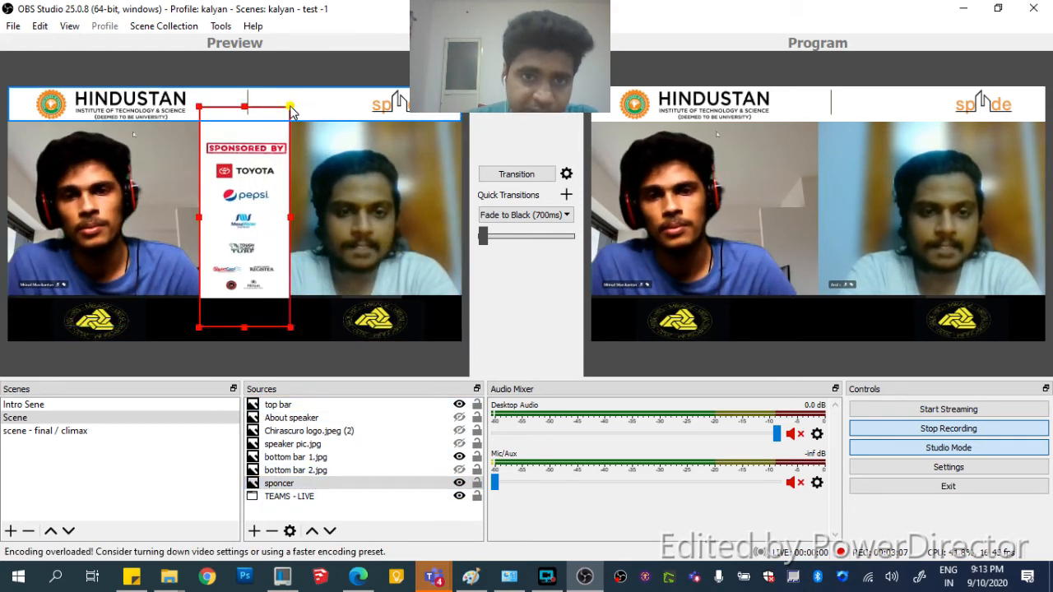
pyautogui.moveTo(290, 110); pyautogui.dragTo(221, 221)
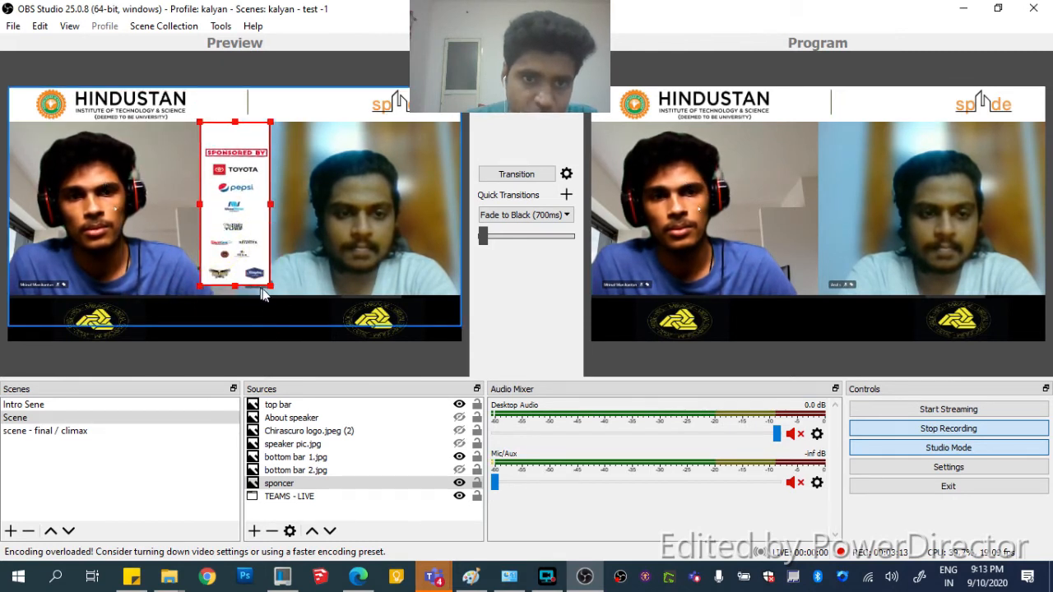
pyautogui.click(507, 174)
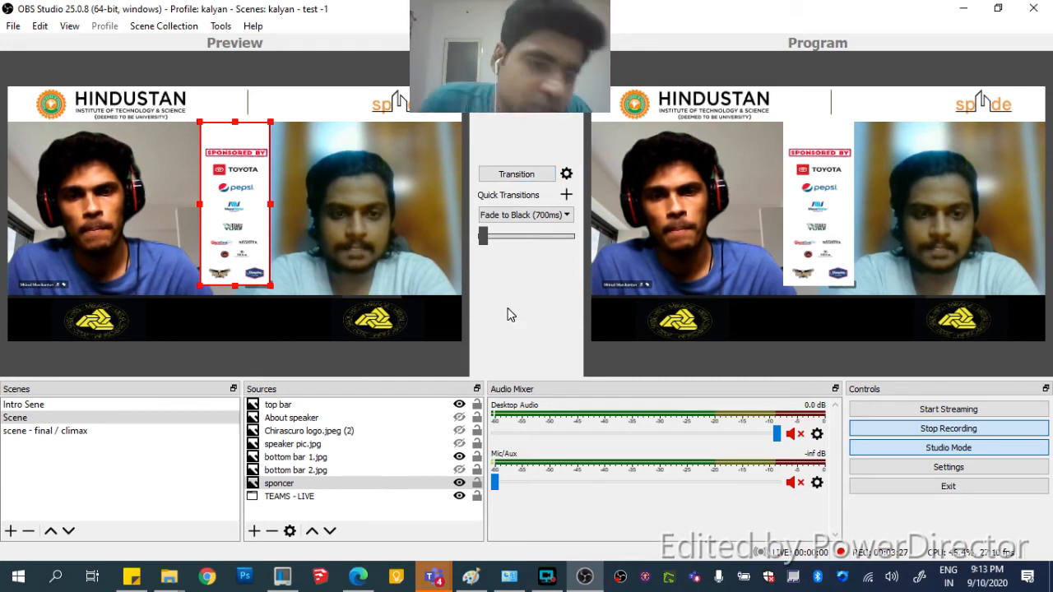
pyautogui.click(254, 212)
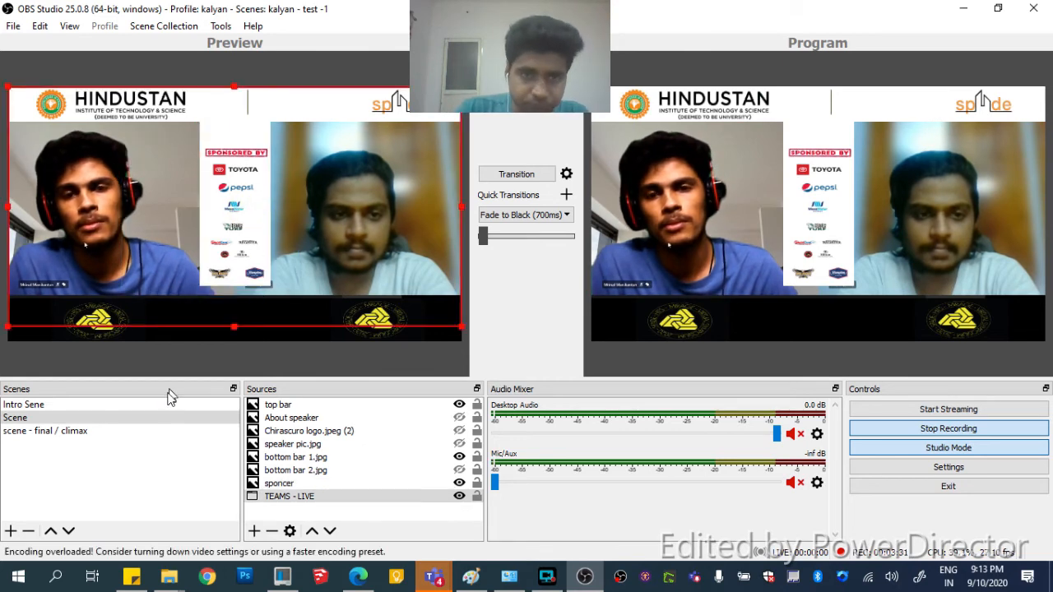
pyautogui.click(136, 419)
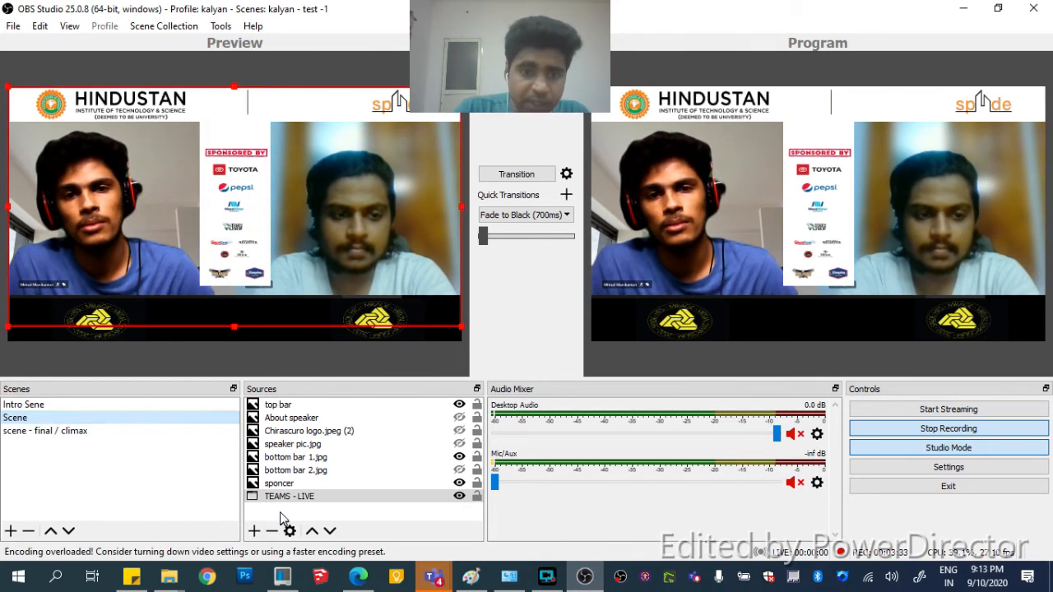
pyautogui.click(255, 533)
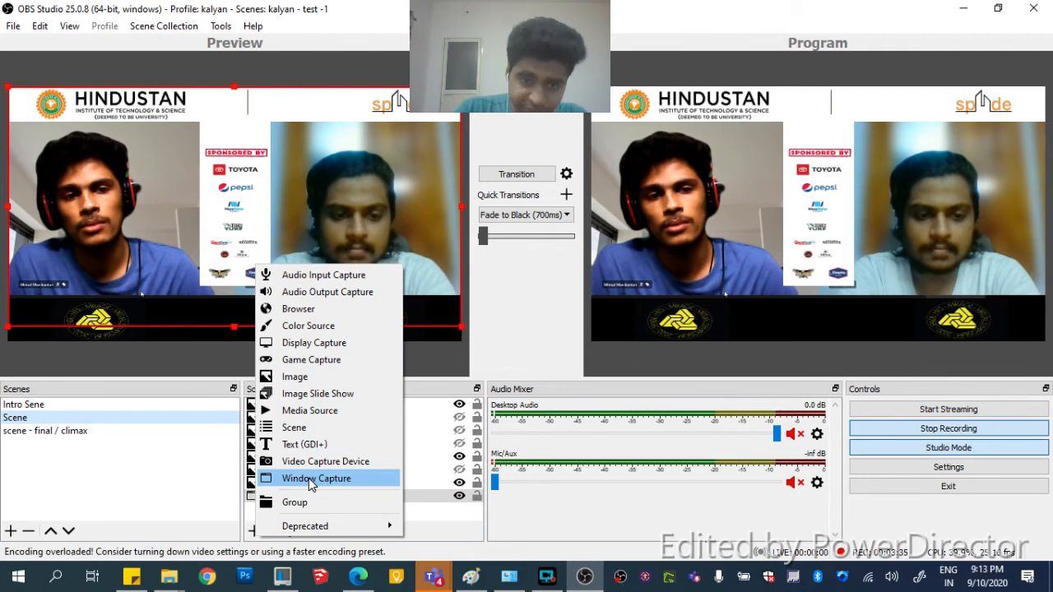
pyautogui.click(448, 526)
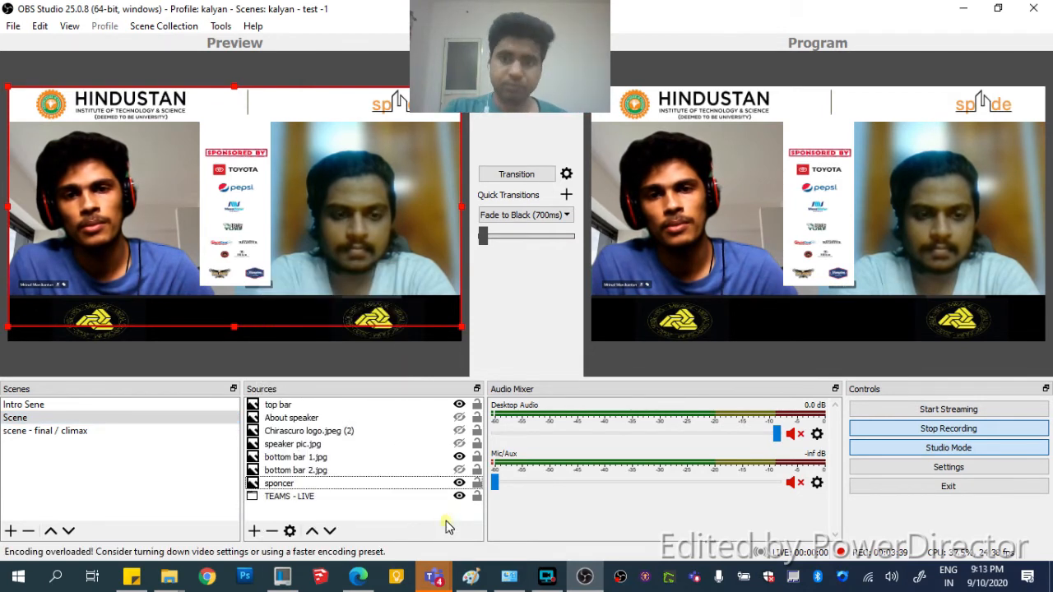
pyautogui.click(447, 521)
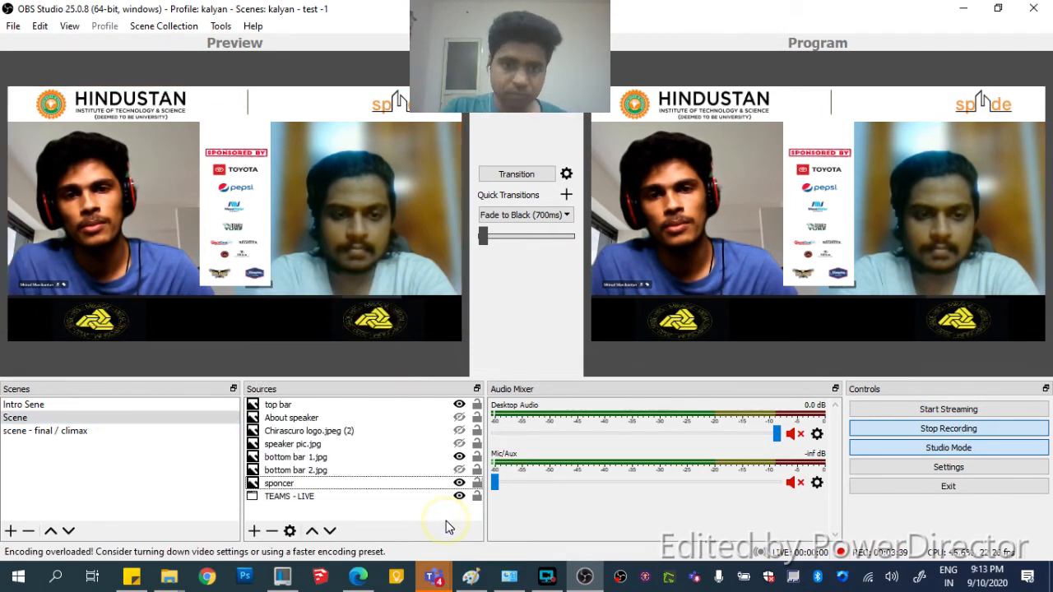
pyautogui.click(315, 104)
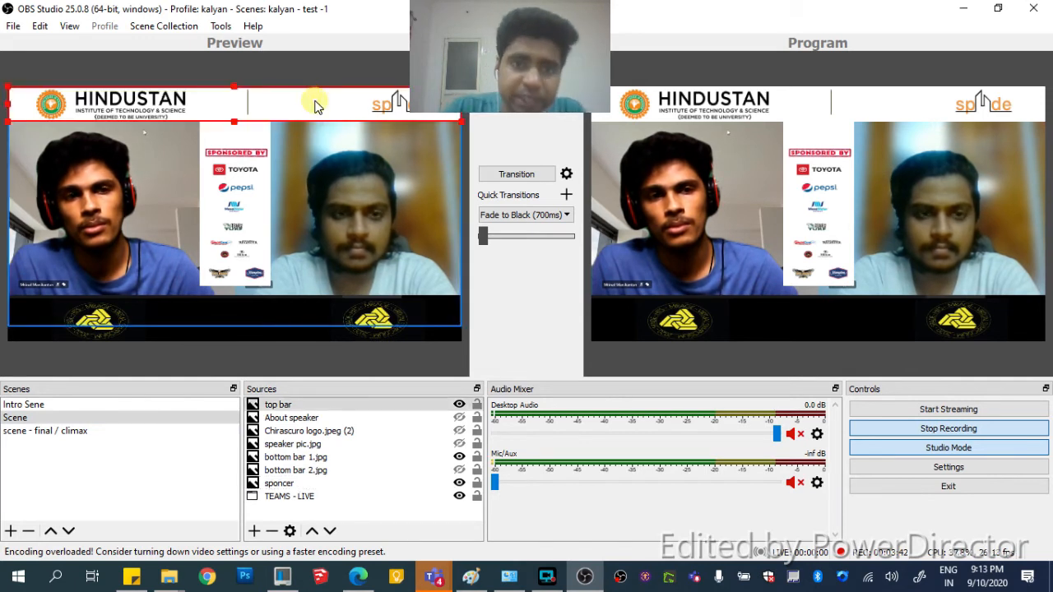
pyautogui.click(308, 316)
pyautogui.click(335, 374)
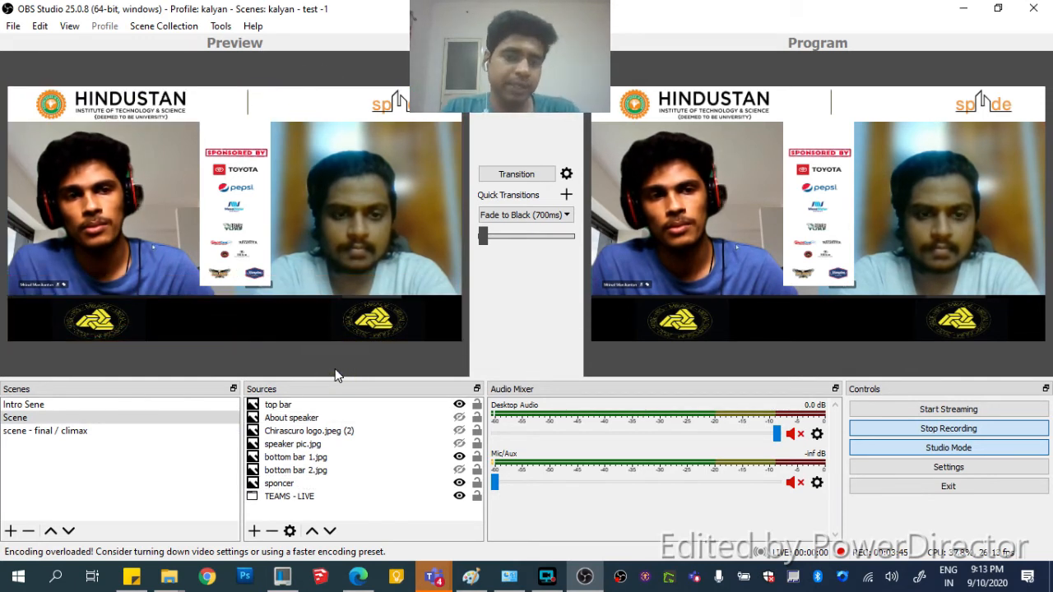
pyautogui.click(238, 214)
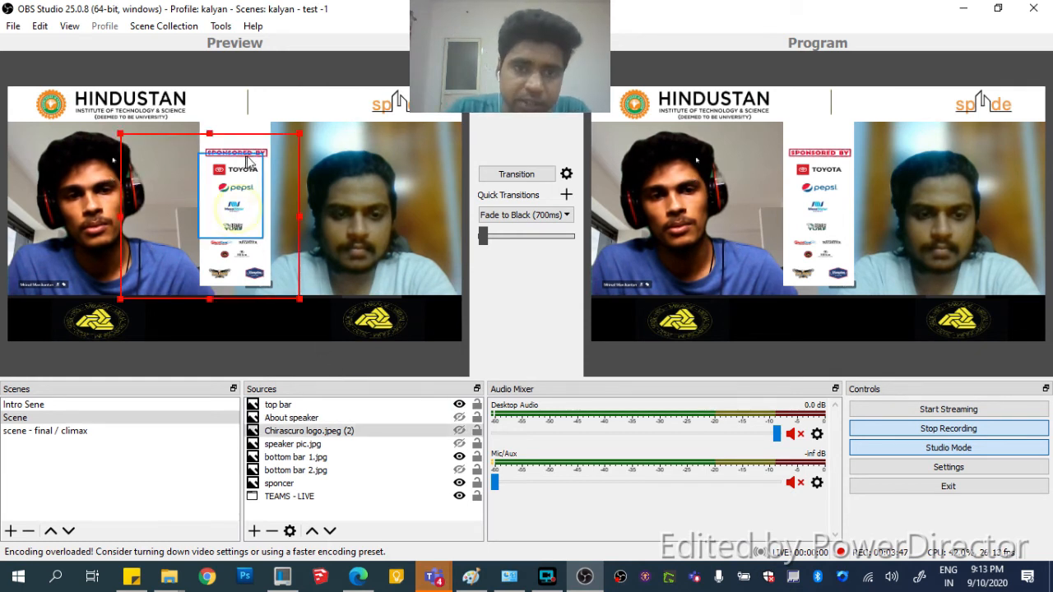
# Hide sponcer and transition the Teams view without it to the program output
pyautogui.click(243, 283)
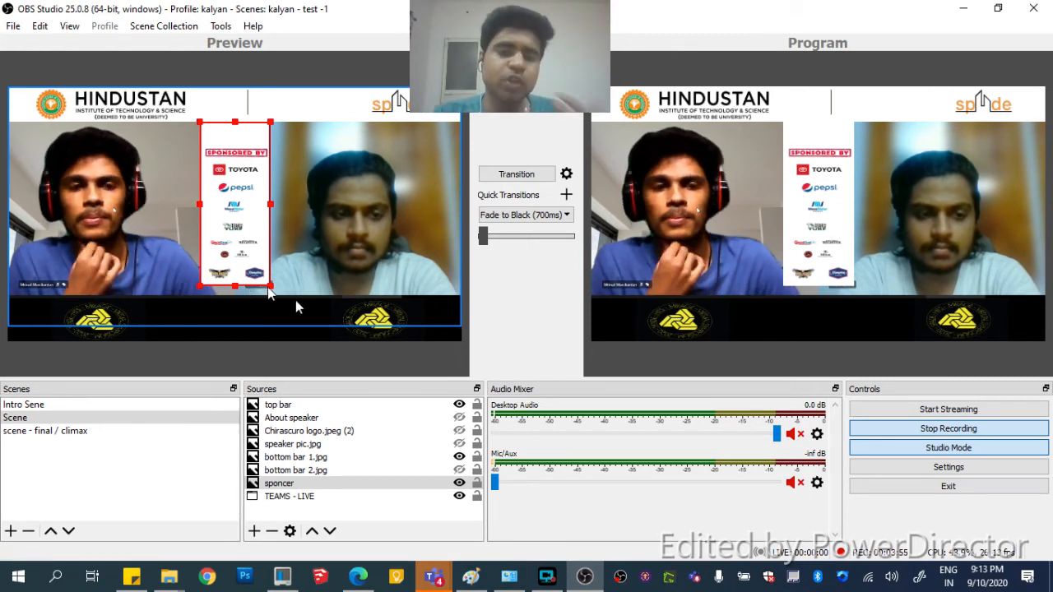
pyautogui.click(459, 483)
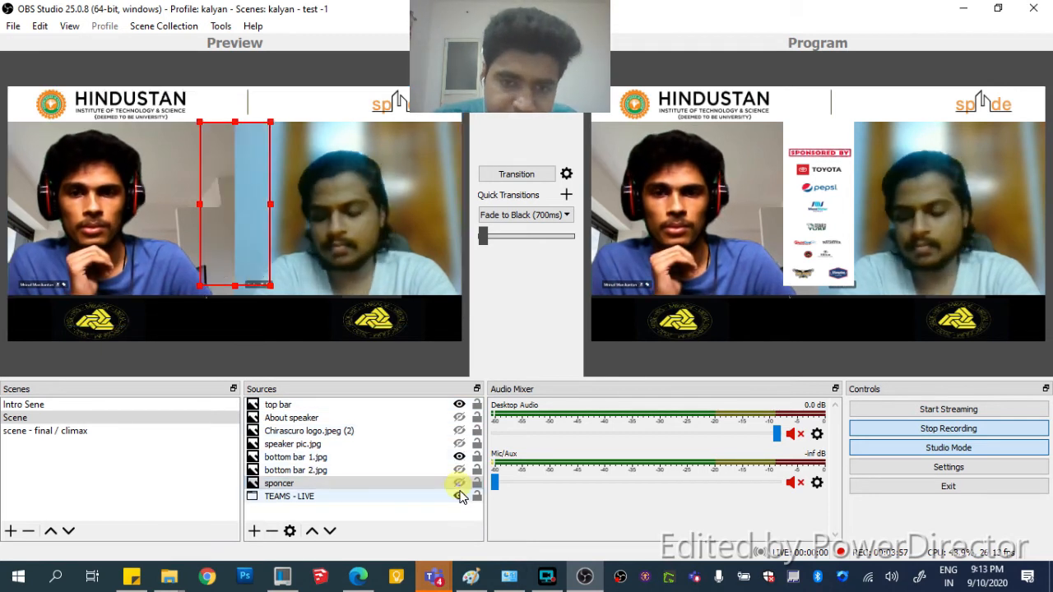
pyautogui.click(516, 174)
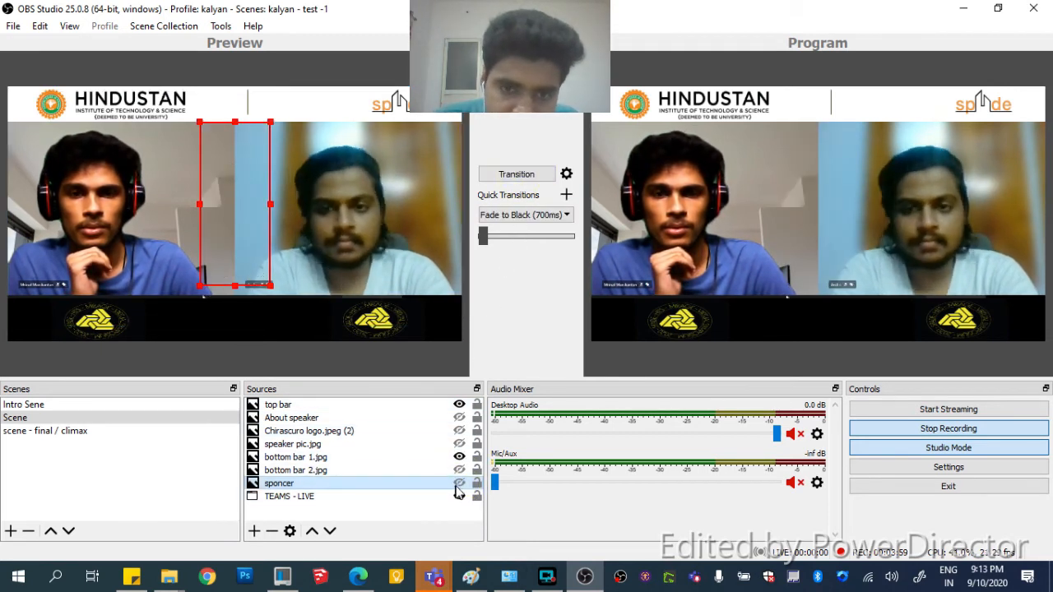
# Show sponcer again, shrink it to a small banner between the two participants, and transition it to the program output
pyautogui.click(459, 482)
pyautogui.moveTo(236, 222)
pyautogui.mouseDown()
pyautogui.moveTo(248, 223)
pyautogui.moveTo(239, 223)
pyautogui.mouseUp()
pyautogui.moveTo(271, 284); pyautogui.dragTo(246, 240)
pyautogui.moveTo(247, 78); pyautogui.dragTo(217, 134)
pyautogui.moveTo(197, 211); pyautogui.dragTo(228, 220)
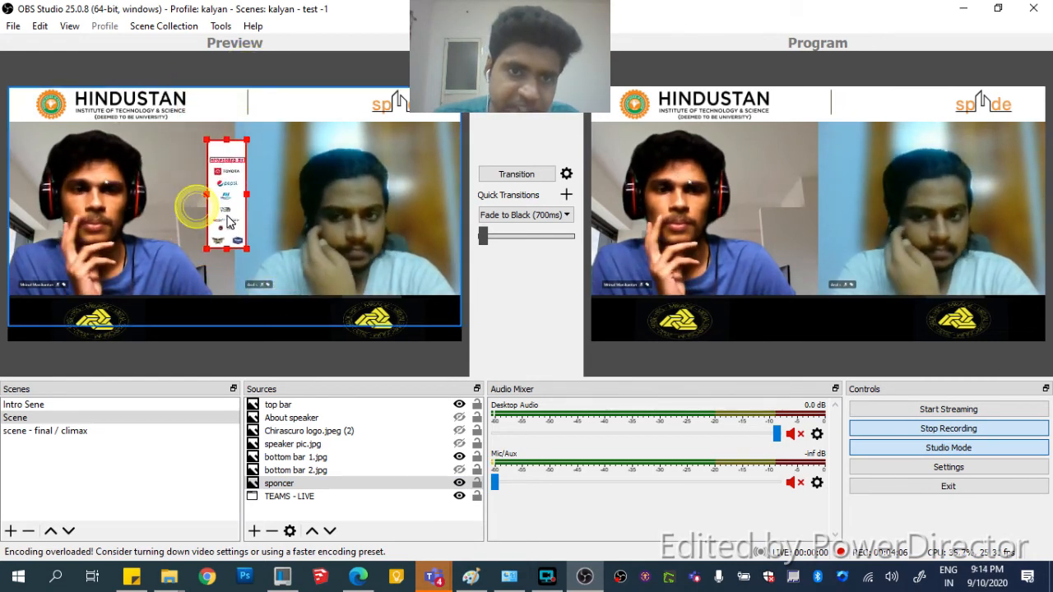
pyautogui.click(497, 176)
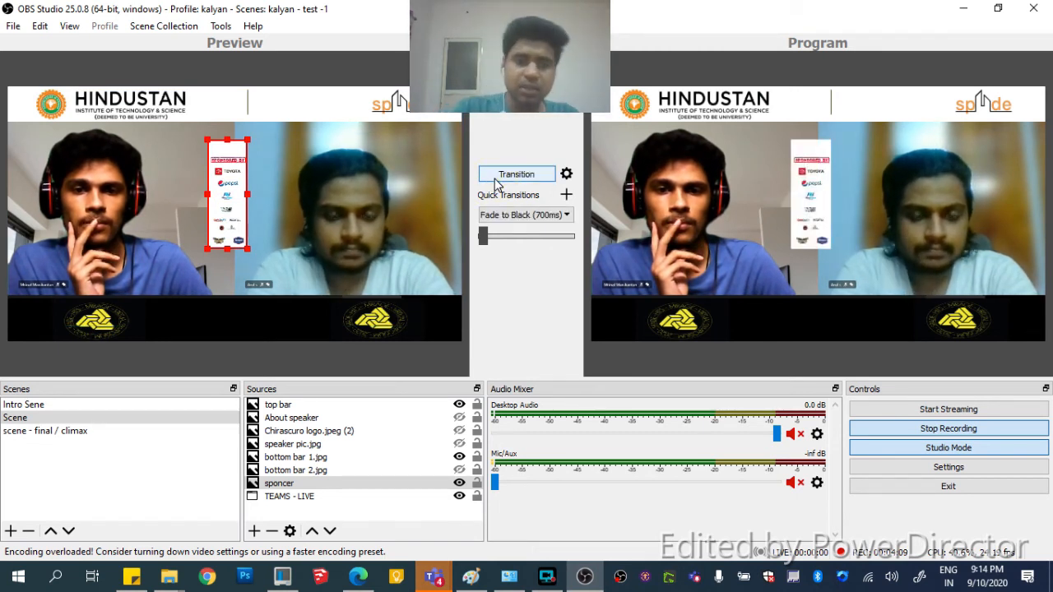
# Transition the Teams view with sponcer hidden to the program output and stop the recording
pyautogui.click(459, 482)
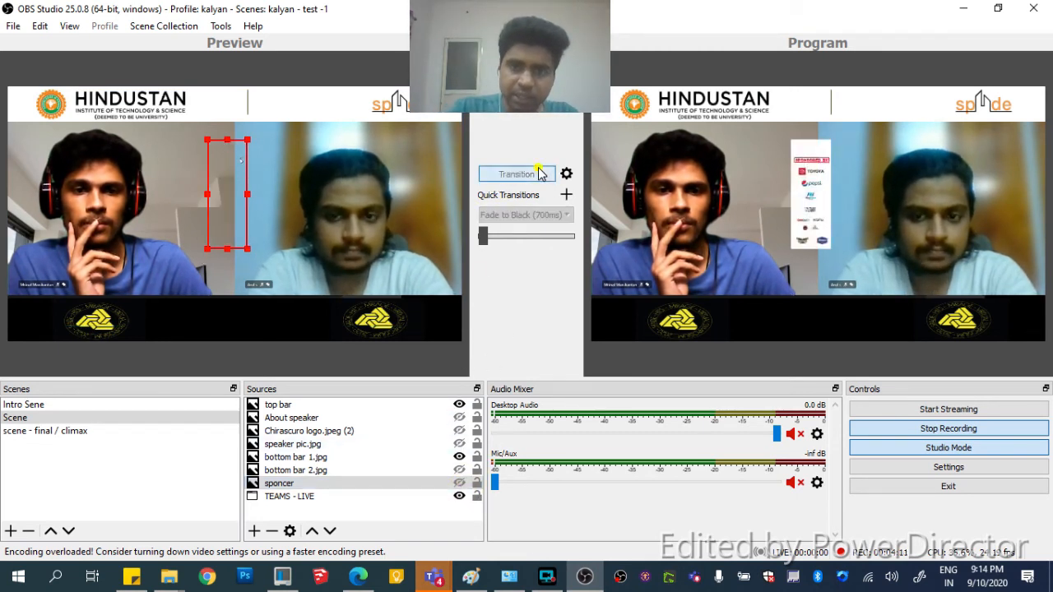
pyautogui.click(542, 174)
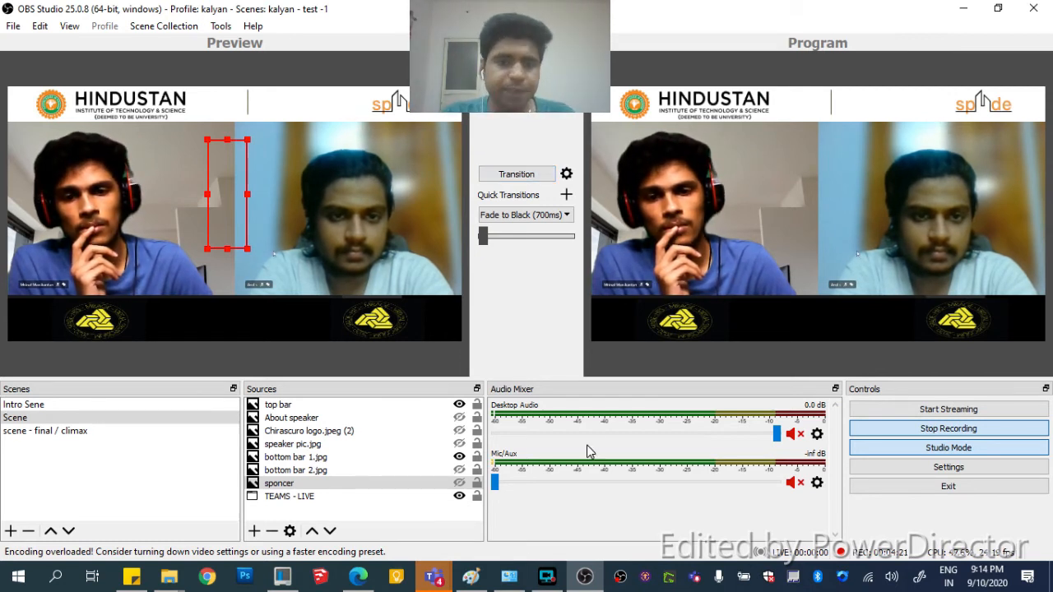
pyautogui.click(967, 432)
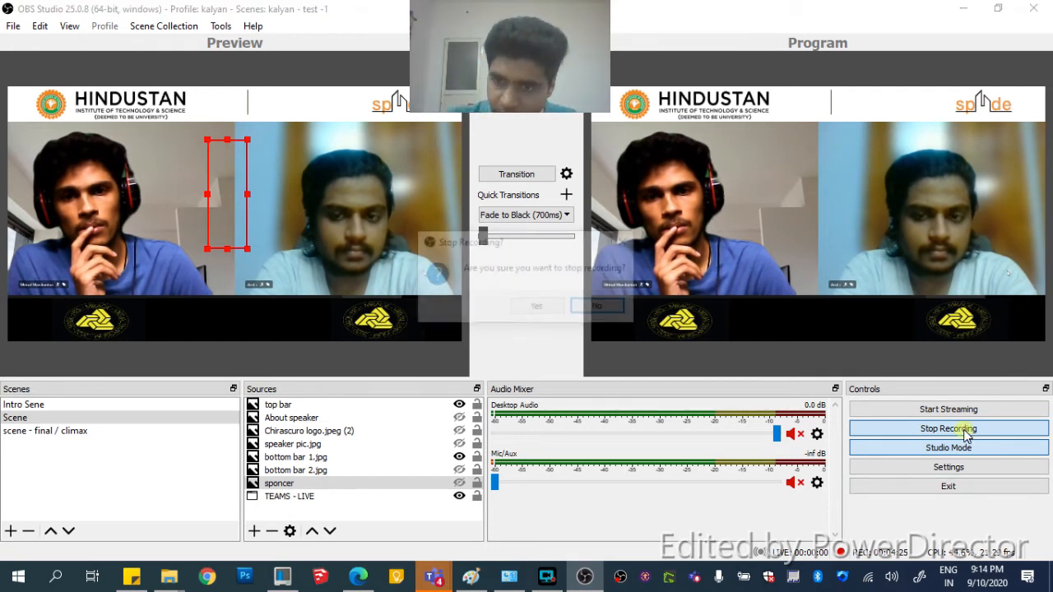
pyautogui.click(547, 310)
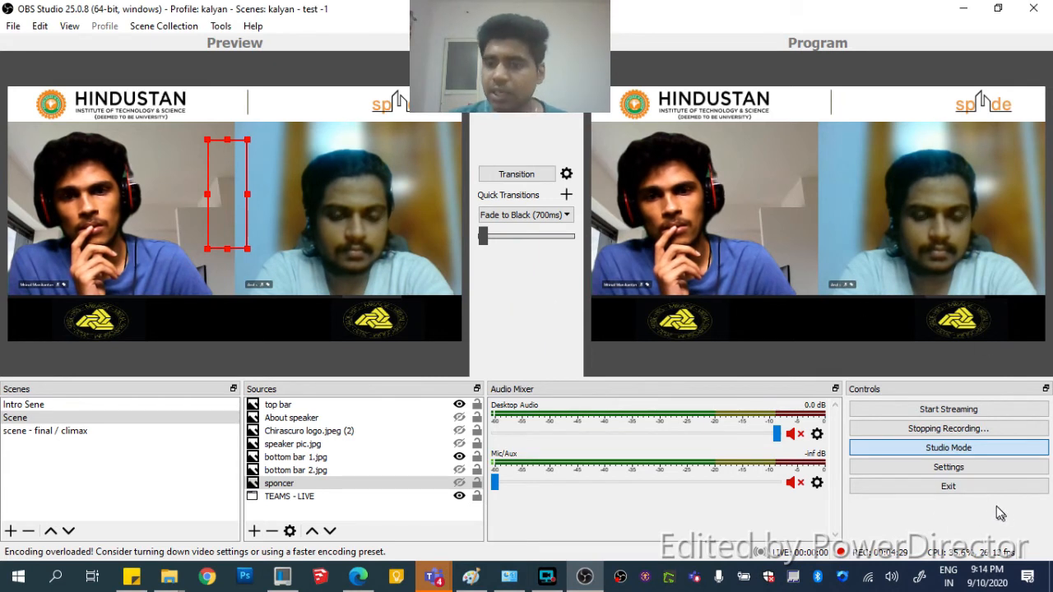
# Try to start streaming and cancel the missing stream setup dialog
pyautogui.click(956, 411)
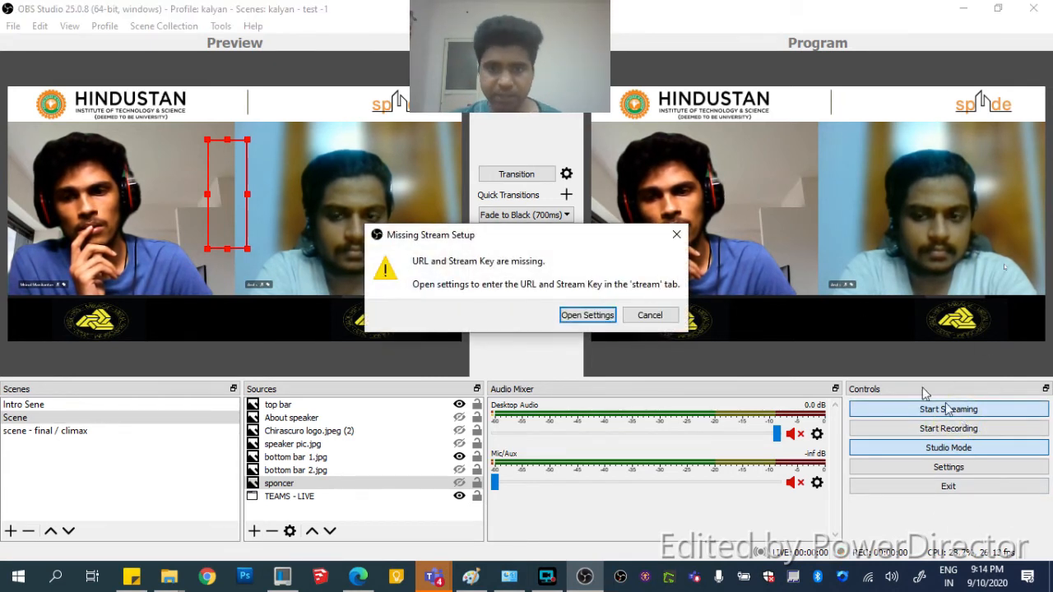
pyautogui.click(656, 314)
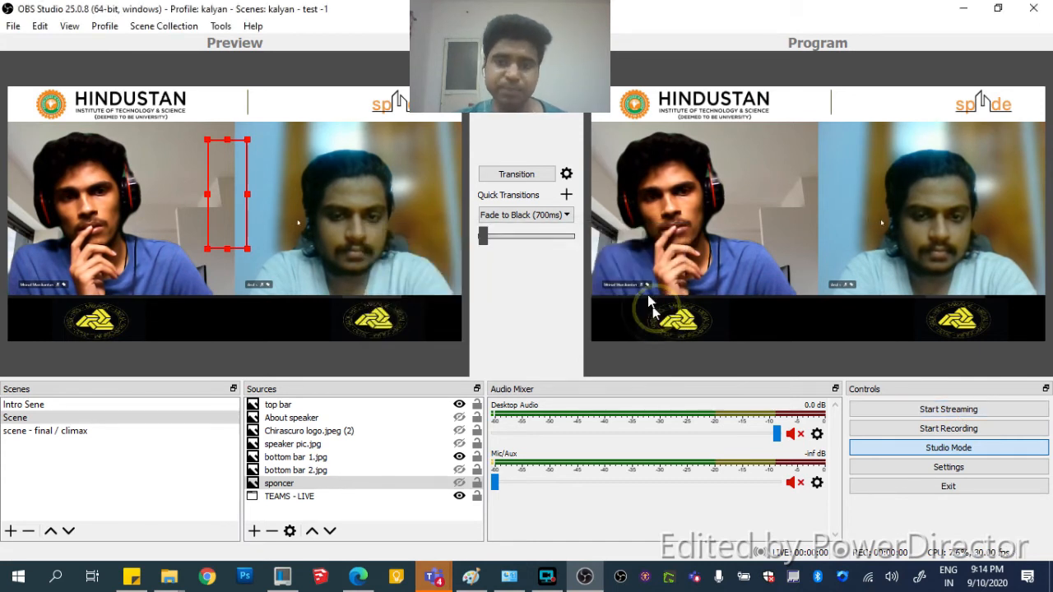
# Review the General settings, including the output, snapping, studio mode and multiview options, and open the Stream settings
pyautogui.click(99, 28)
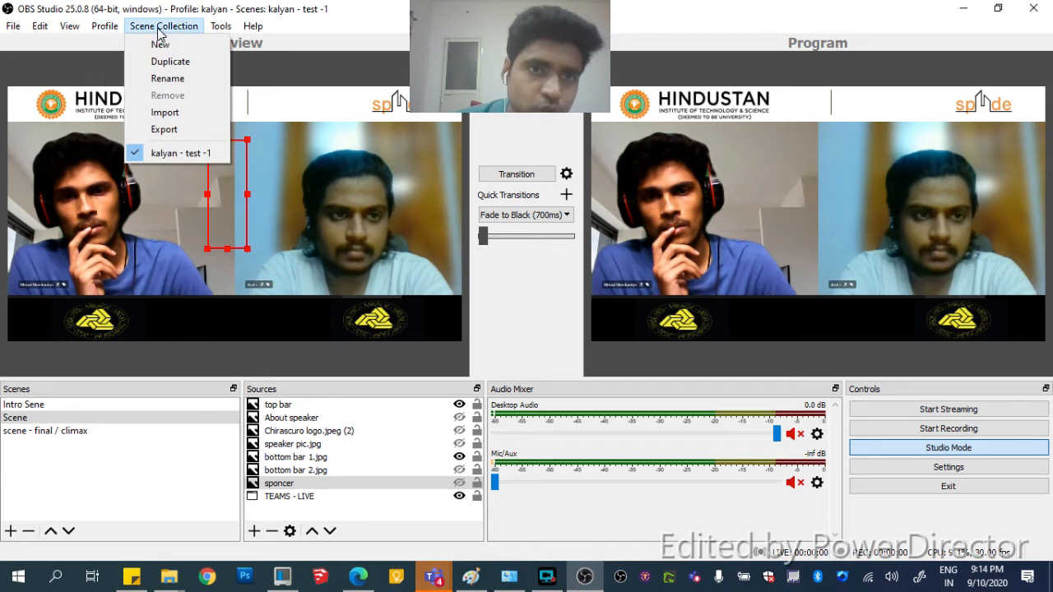
pyautogui.click(69, 27)
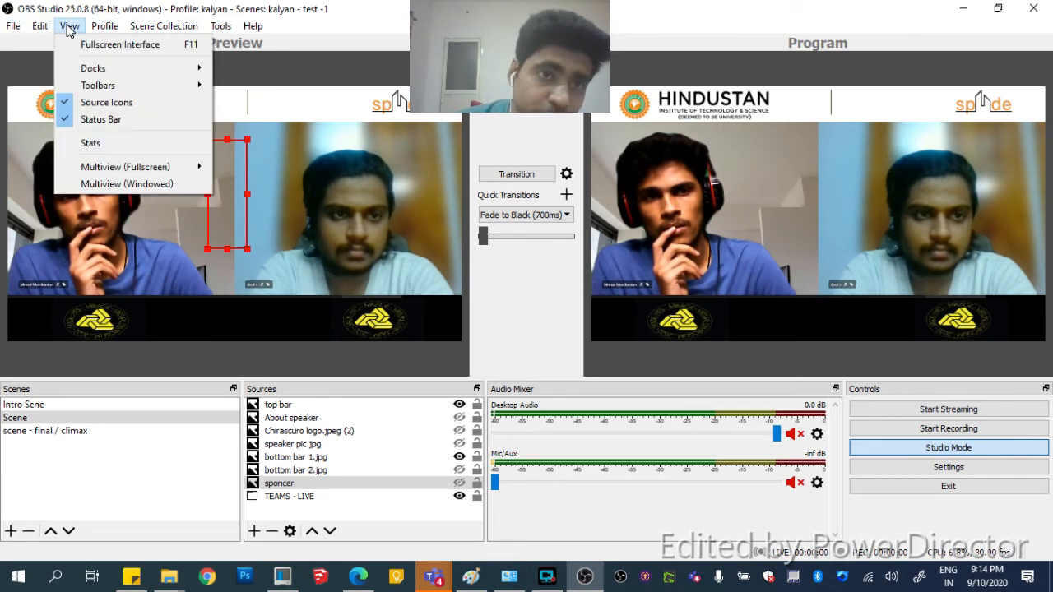
pyautogui.moveTo(47, 32)
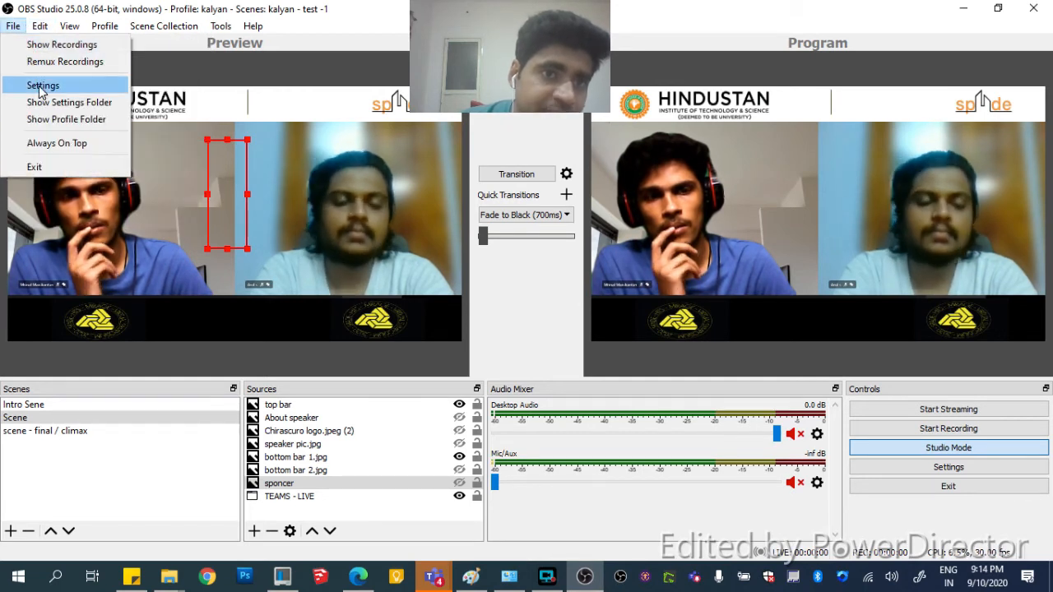
pyautogui.click(39, 89)
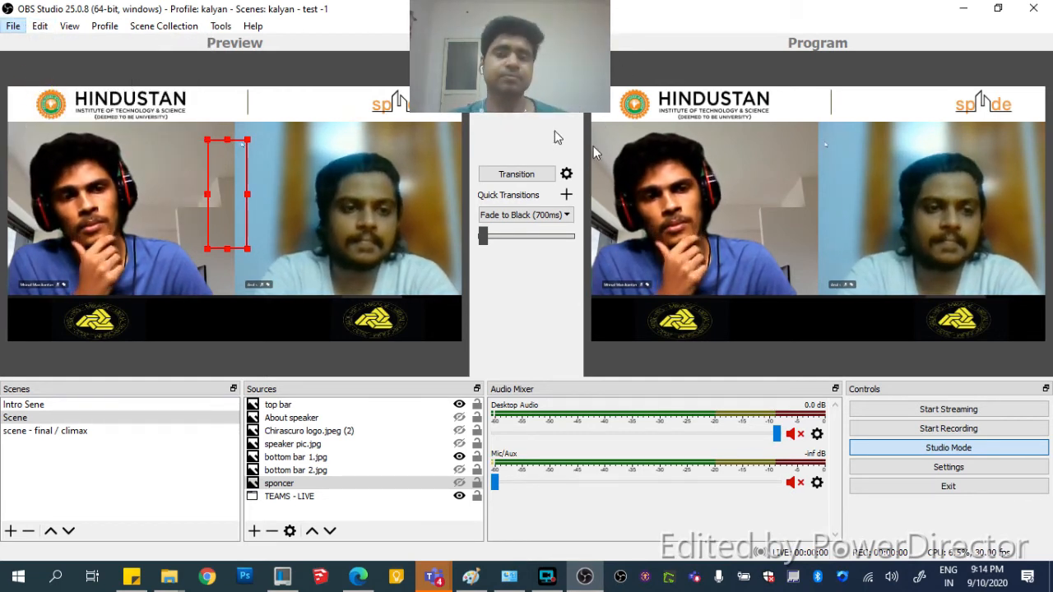
pyautogui.click(1000, 474)
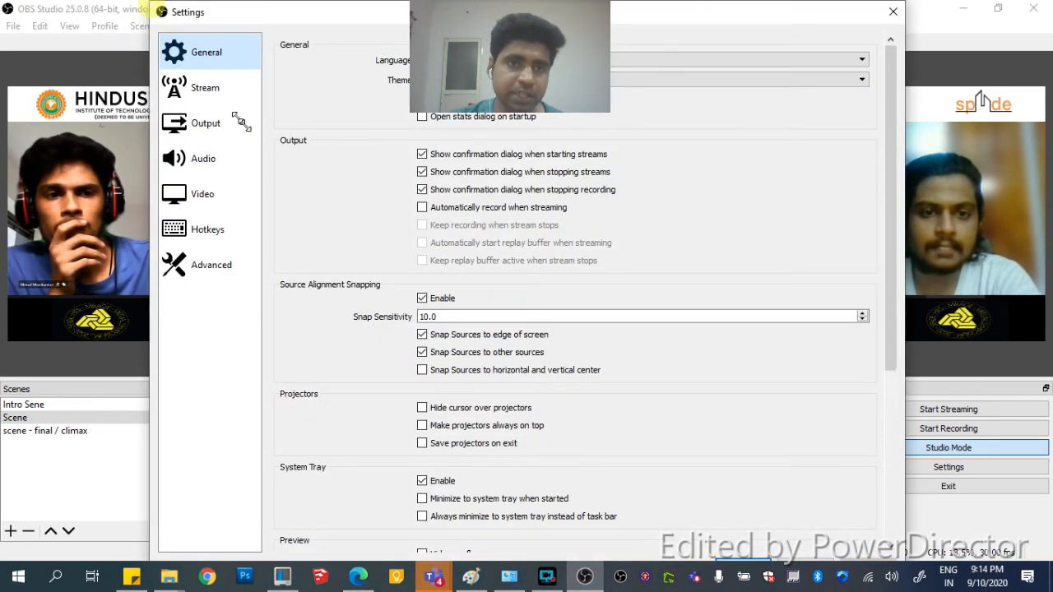
pyautogui.moveTo(246, 20); pyautogui.dragTo(269, 50)
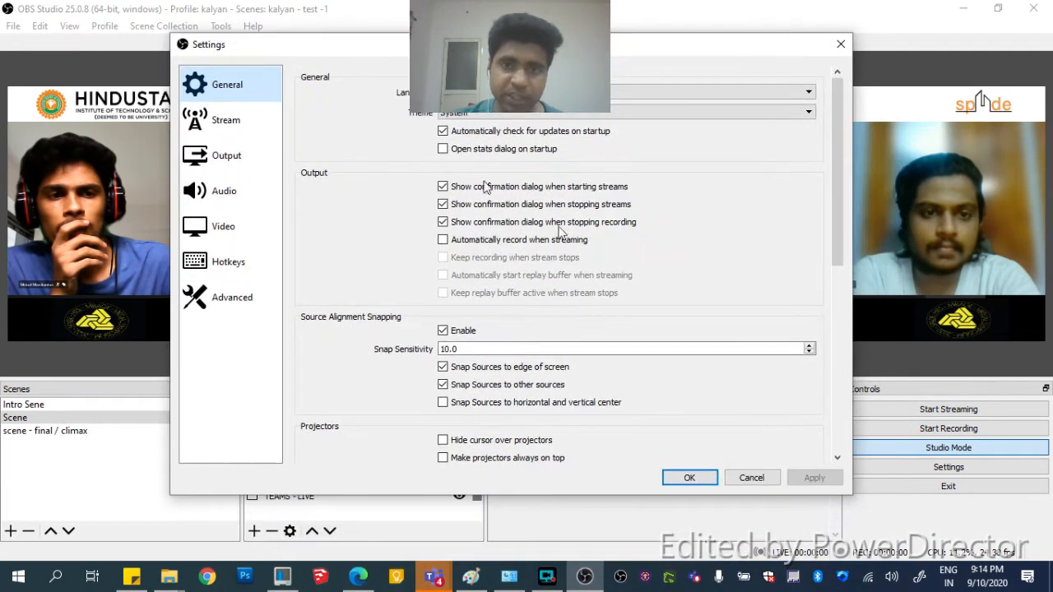
pyautogui.scroll(-5, 586, 295)
pyautogui.scroll(-4, 586, 295)
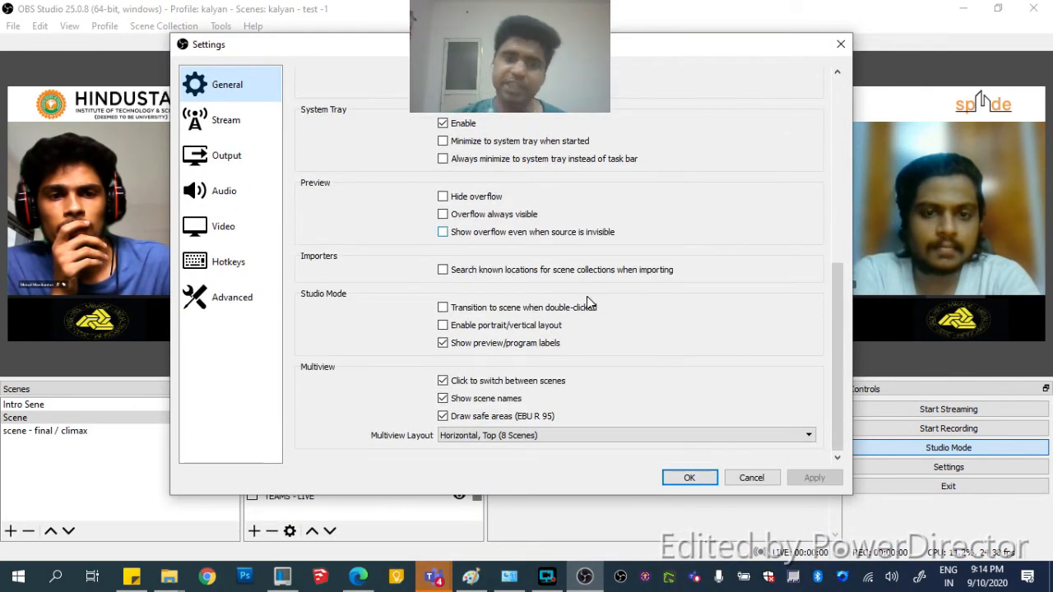
pyautogui.scroll(8, 587, 296)
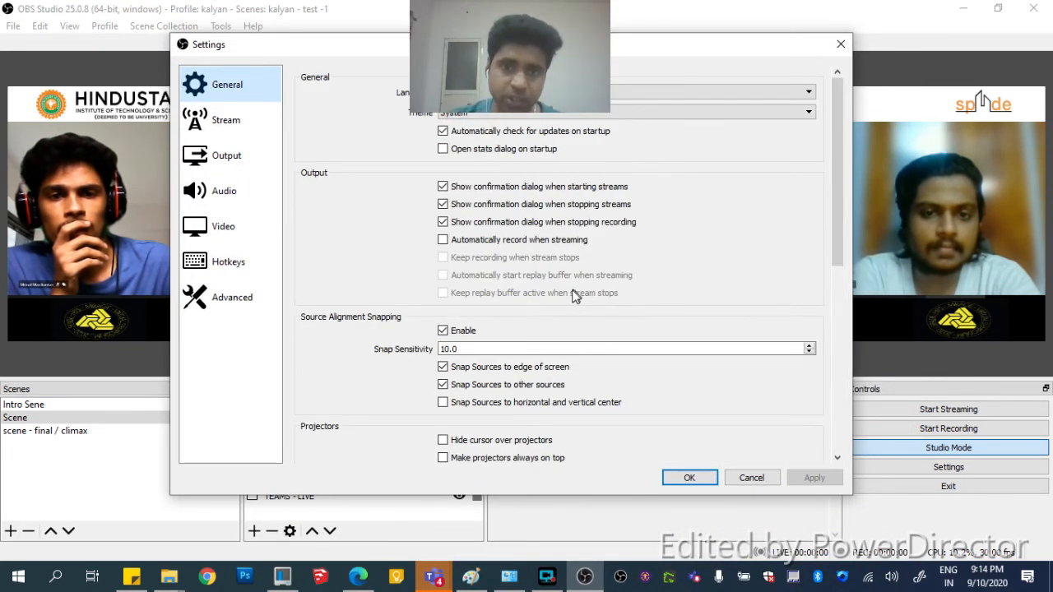
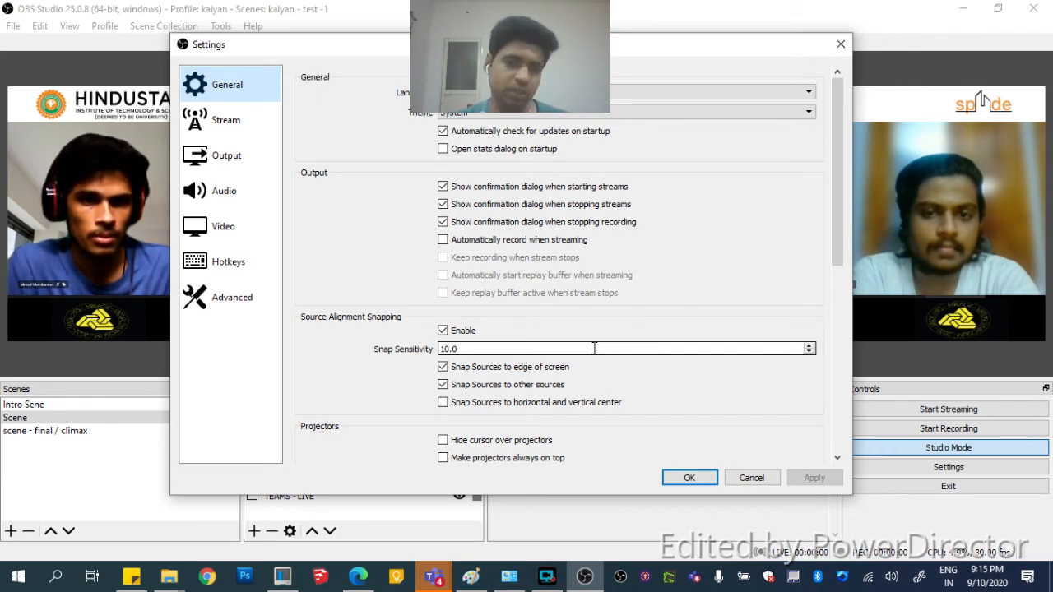
pyautogui.click(219, 136)
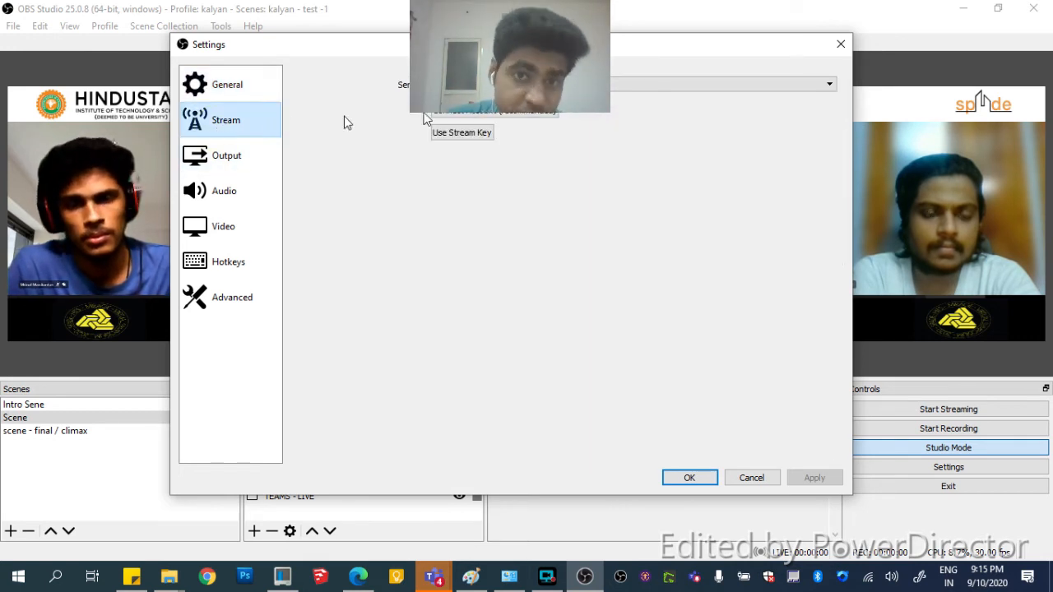
# Set the streaming service to YouTube / YouTube Gaming from the full list of services
pyautogui.click(534, 84)
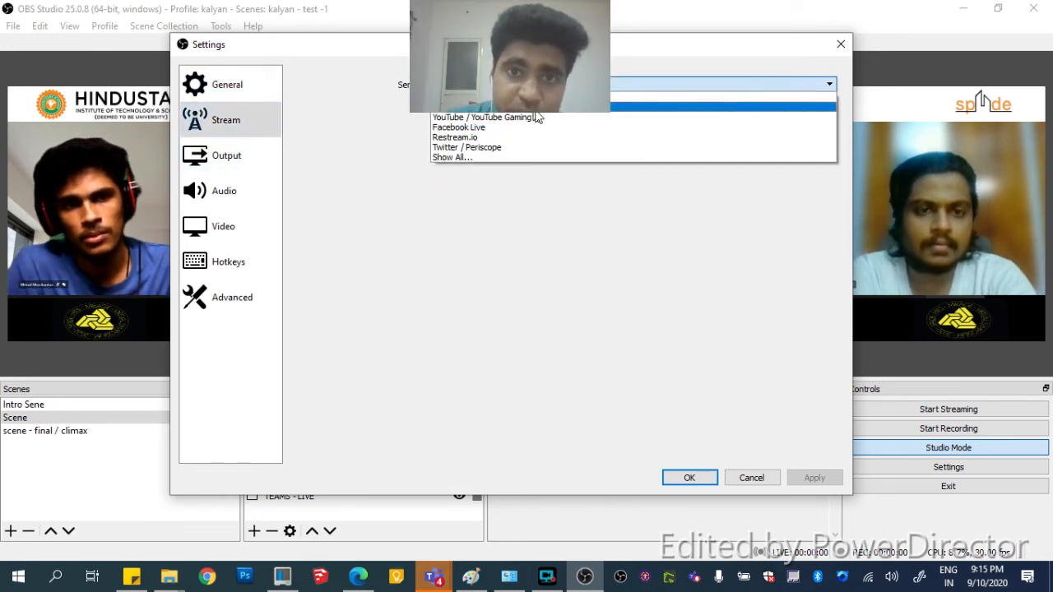
pyautogui.click(543, 157)
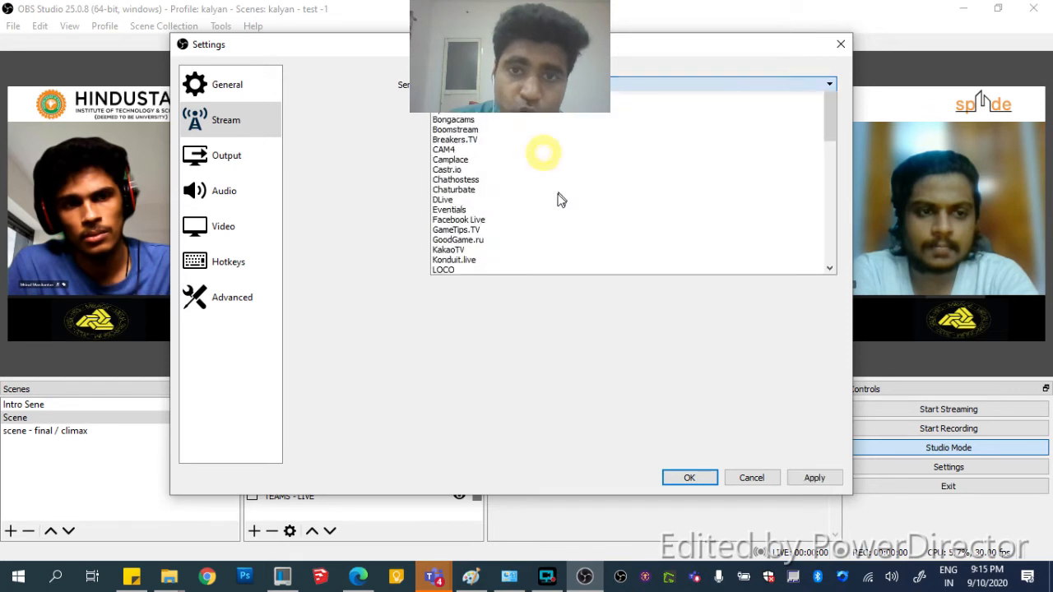
pyautogui.moveTo(831, 118)
pyautogui.mouseDown()
pyautogui.moveTo(821, 246)
pyautogui.moveTo(826, 119)
pyautogui.mouseUp()
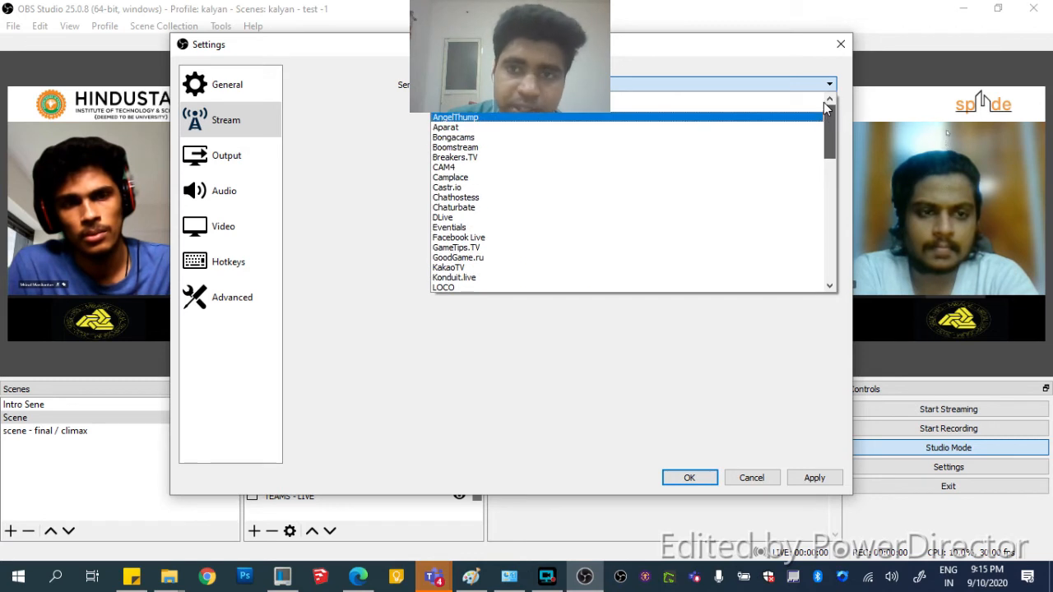
pyautogui.scroll(-2, 545, 168)
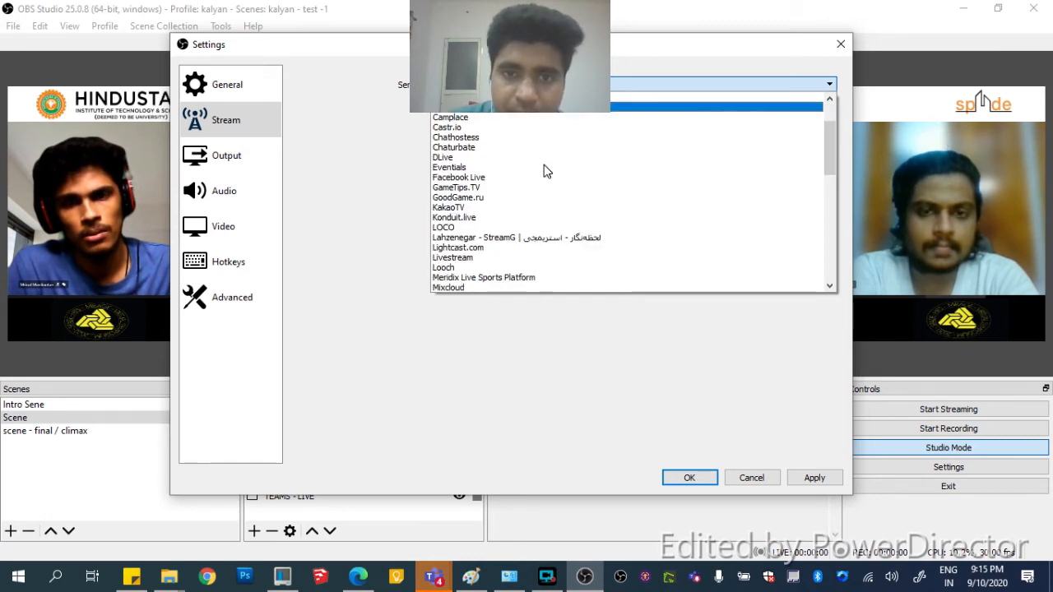
pyautogui.click(488, 136)
pyautogui.click(536, 85)
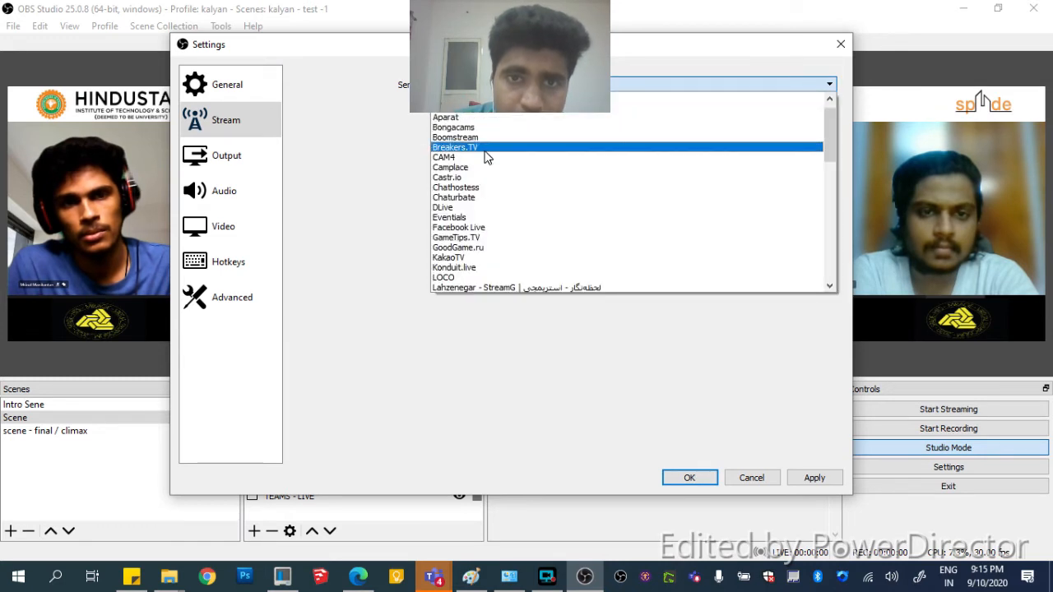
pyautogui.scroll(-6, 484, 155)
pyautogui.scroll(-5, 490, 220)
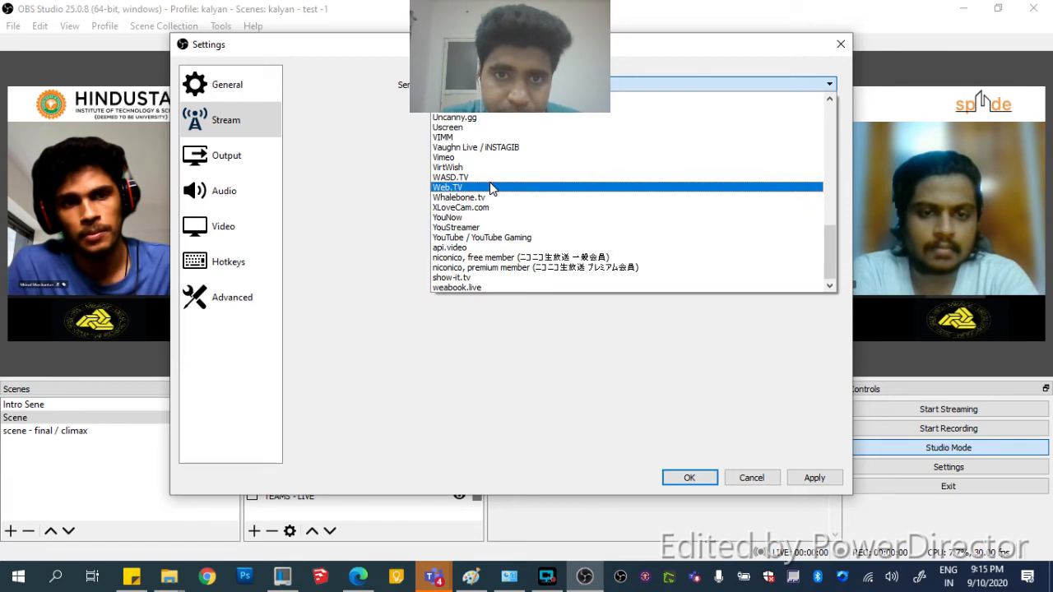
pyautogui.press('y')
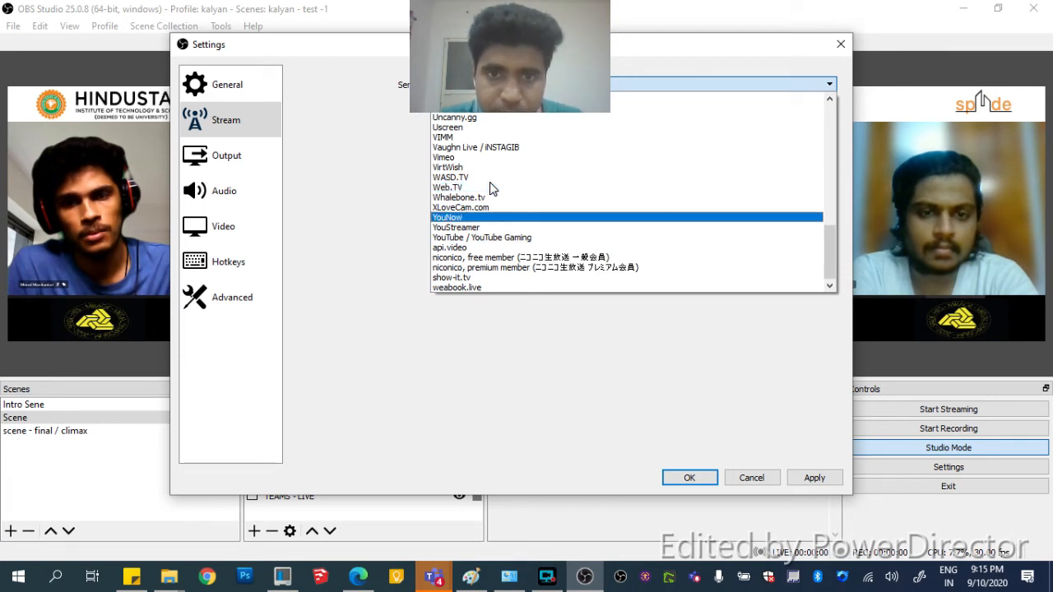
pyautogui.click(501, 236)
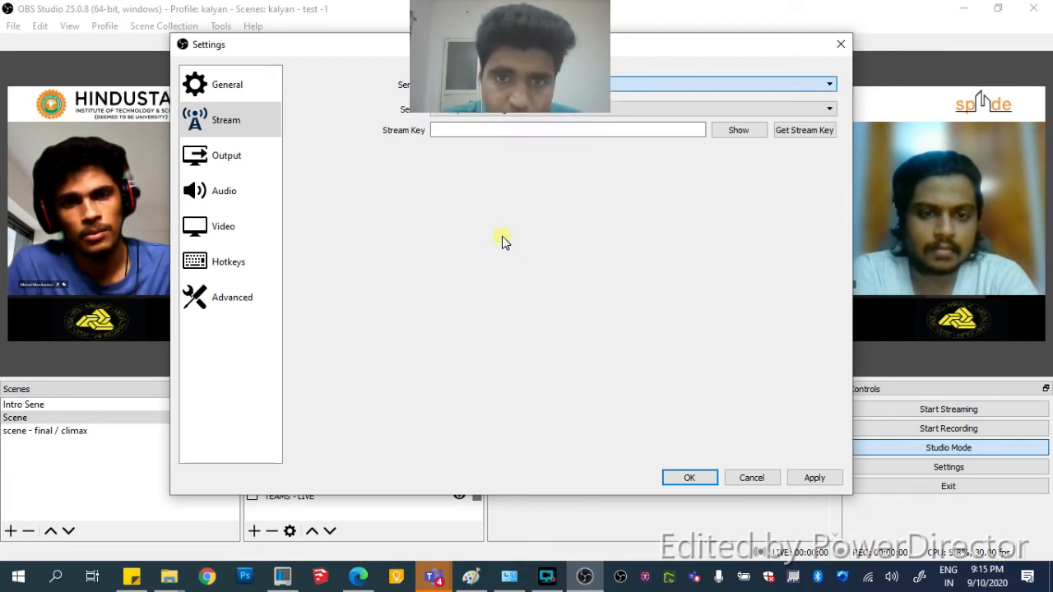
# Set the streaming server to Primary YouTube ingest server and place the cursor in the empty stream key field
pyautogui.click(483, 113)
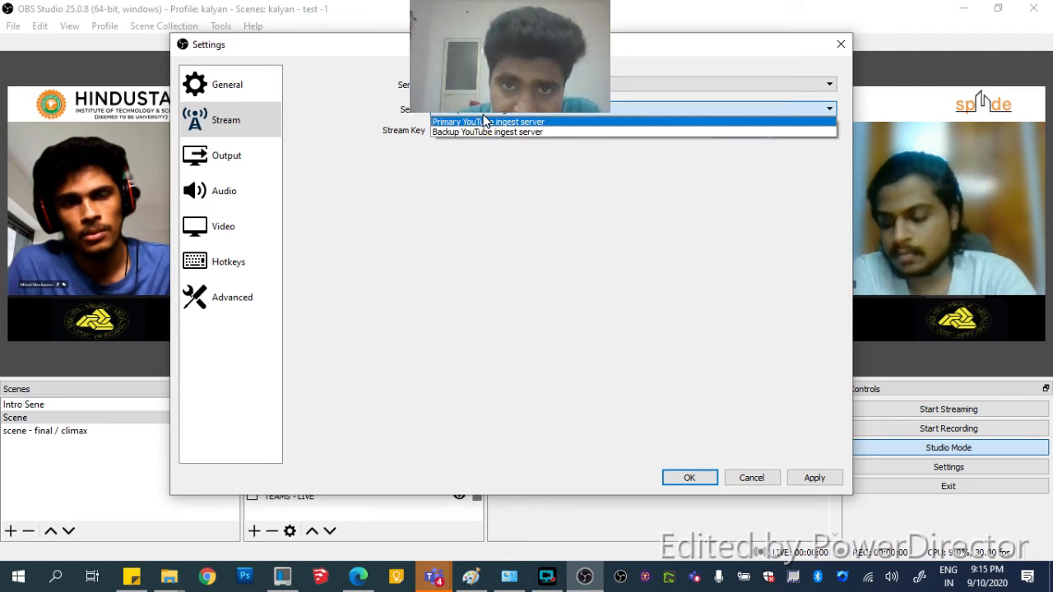
pyautogui.click(485, 122)
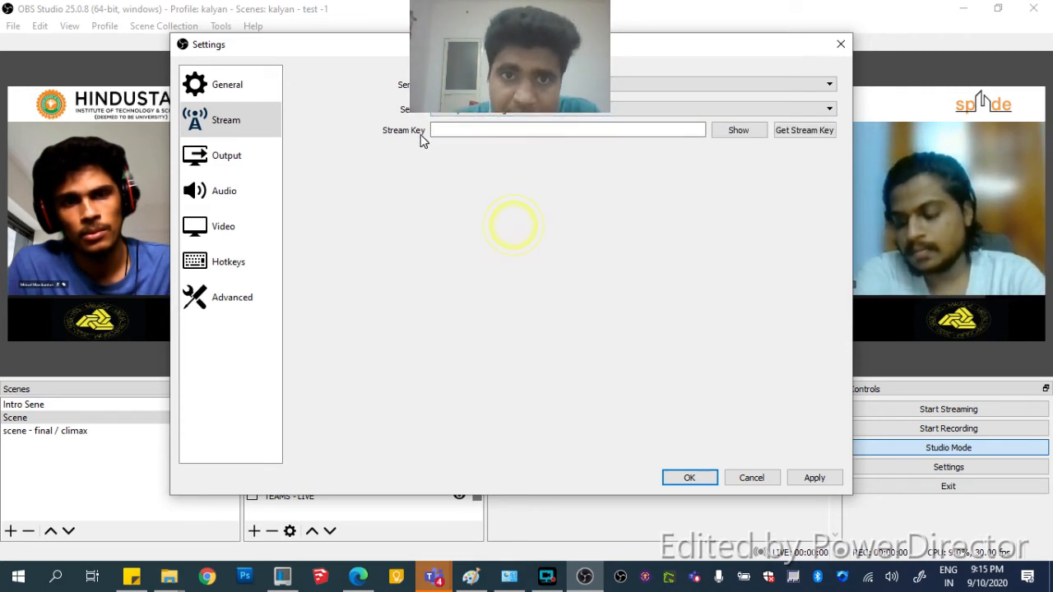
pyautogui.click(450, 132)
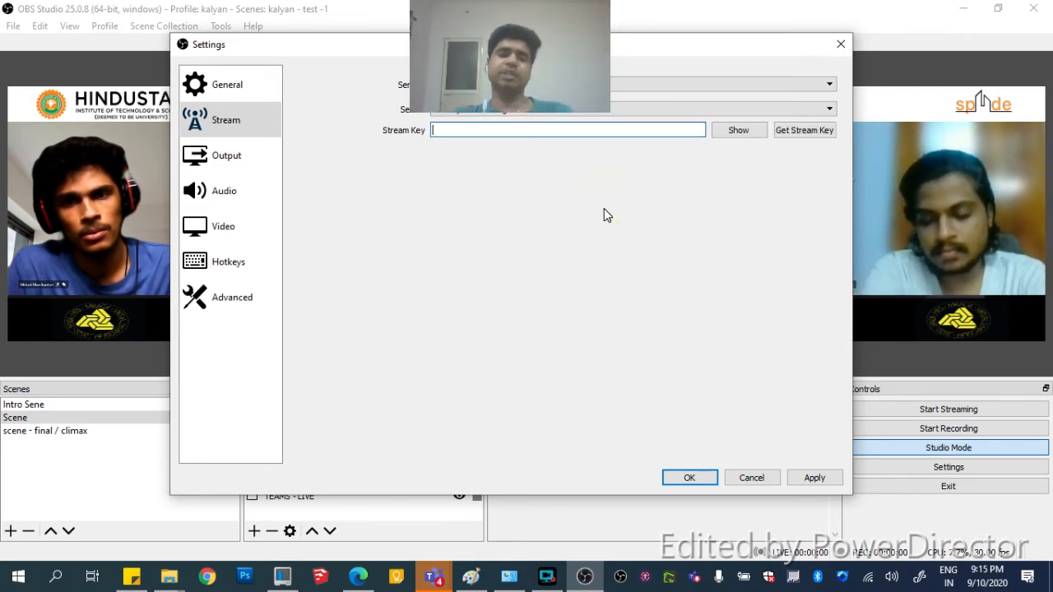
# Request the YouTube stream key and switch to the Edge browser to find the page for it
pyautogui.click(795, 135)
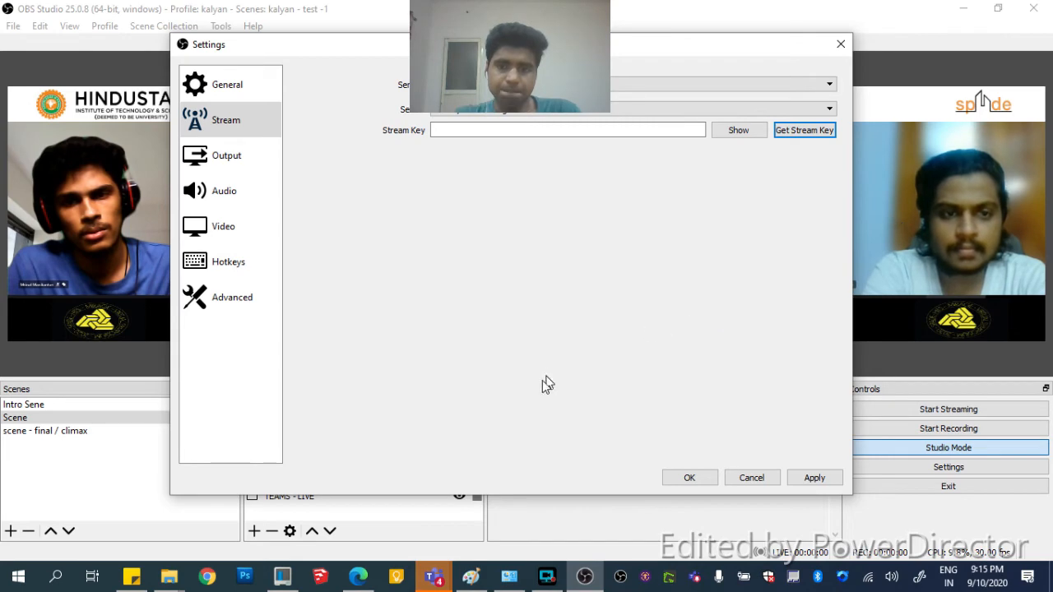
pyautogui.click(356, 576)
pyautogui.click(841, 13)
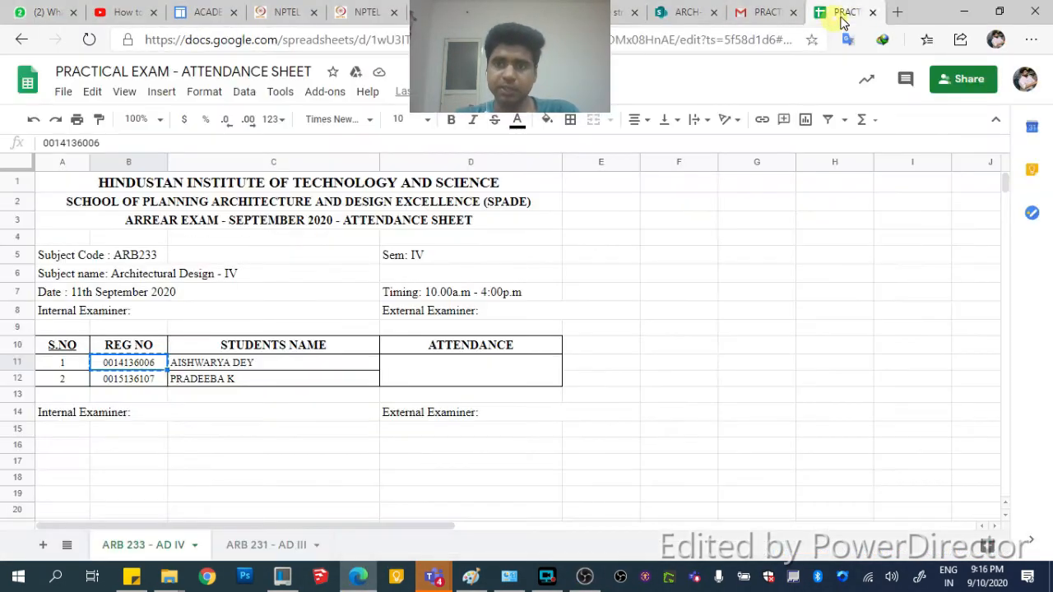
pyautogui.click(898, 13)
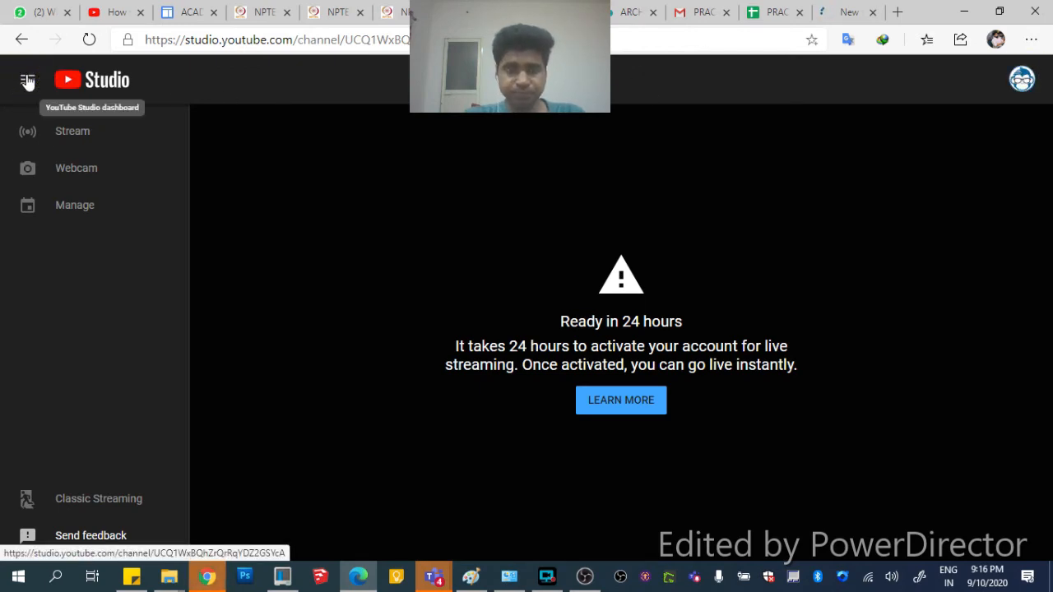
# Examine the YouTube Studio live streaming page and its navigation options, and open the channel dashboard
pyautogui.click(129, 372)
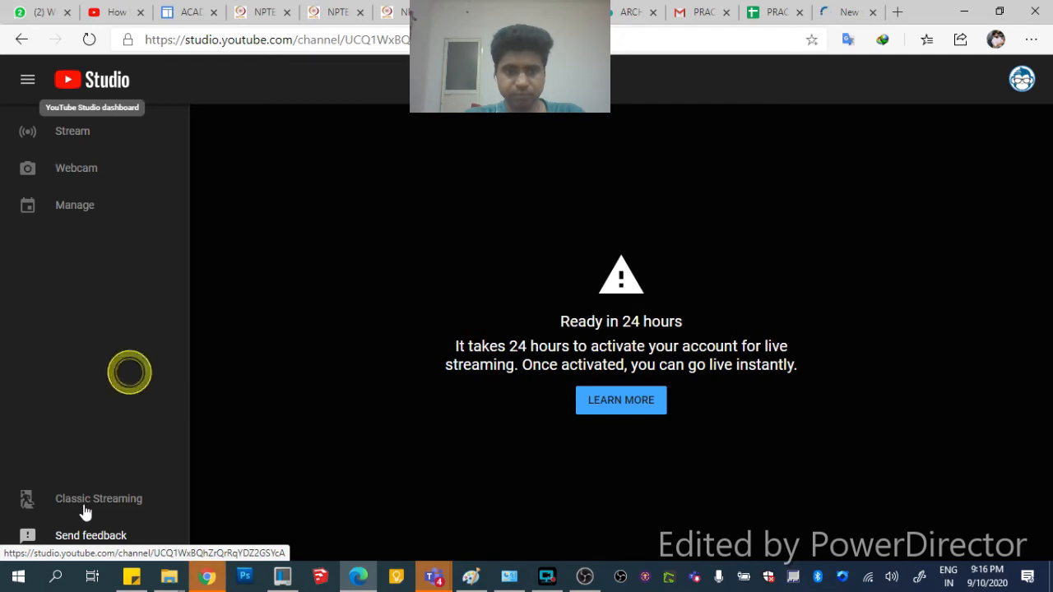
pyautogui.click(83, 498)
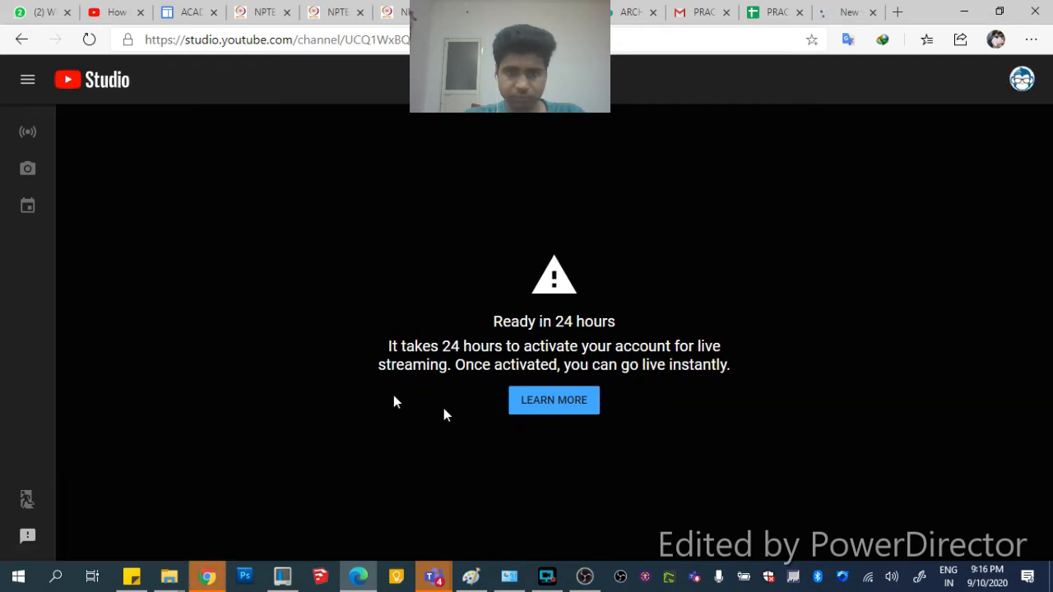
pyautogui.click(29, 81)
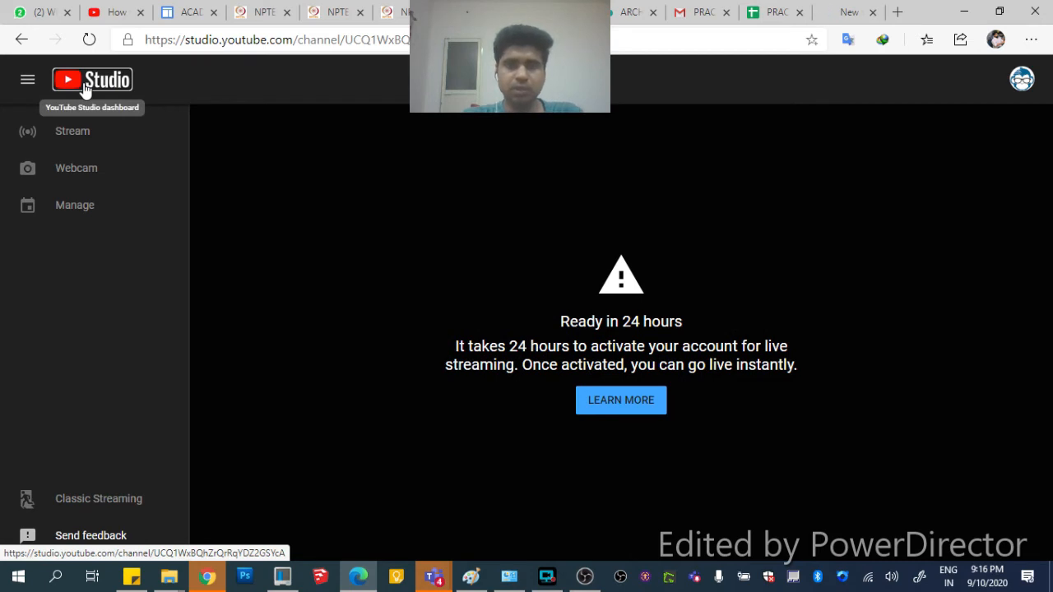
pyautogui.click(1027, 83)
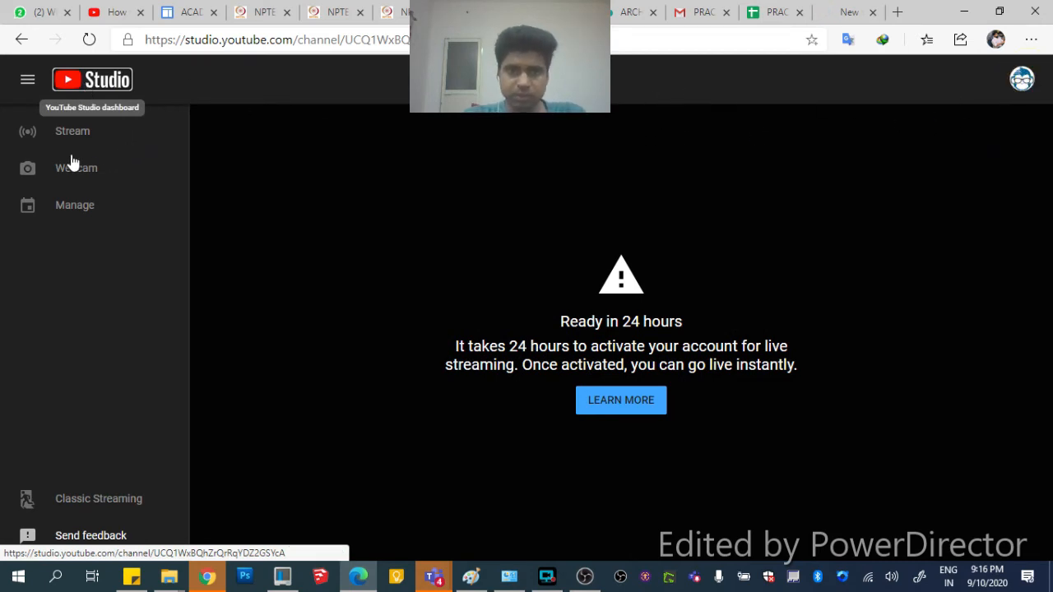
pyautogui.click(91, 72)
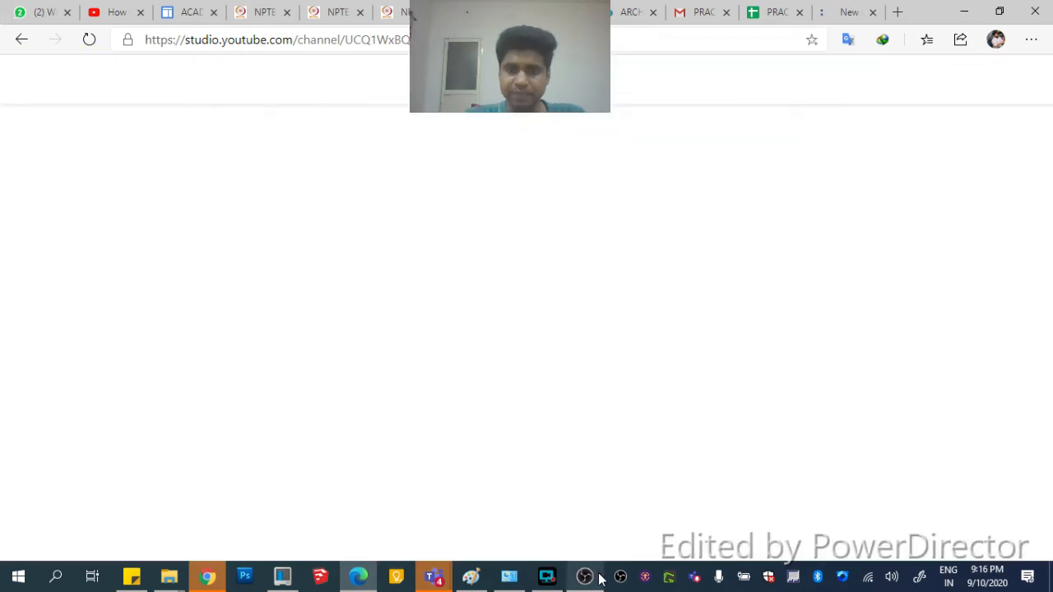
pyautogui.moveTo(598, 578)
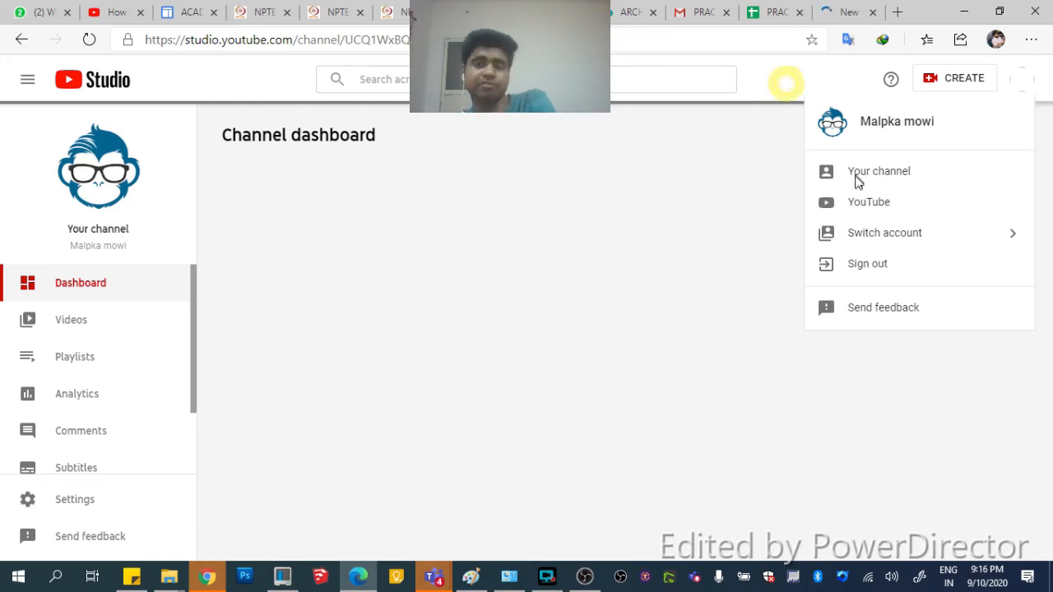
# Search the web for "YOUTUBE LIVE STREAM KEY" in a new browser tab, checking back on OBS Studio while it loads
pyautogui.click(901, 10)
pyautogui.write('YOUTUB')
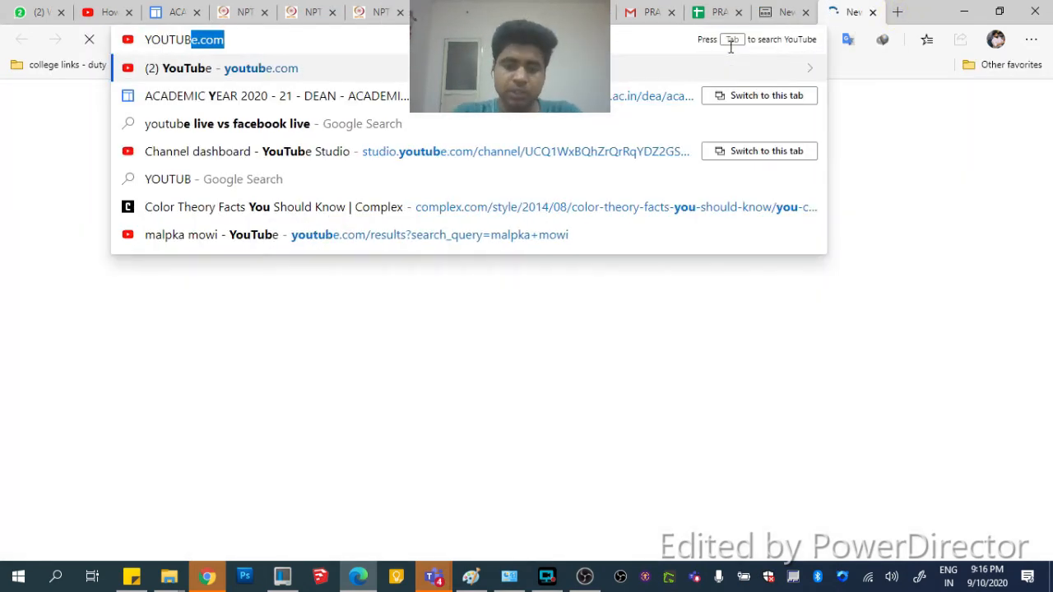
pyautogui.write('E LIVE STREAM KEY')
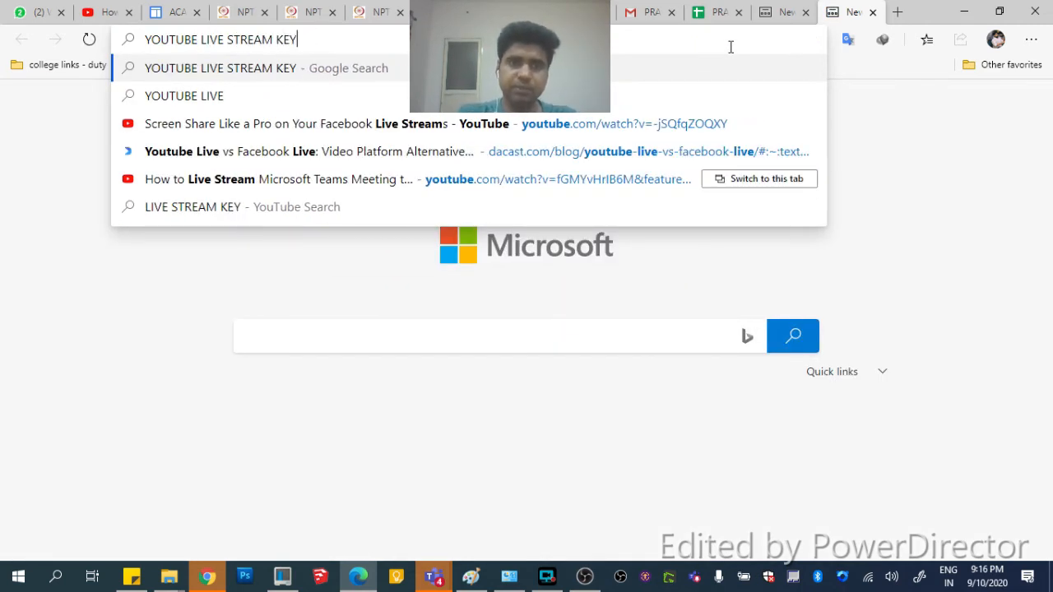
pyautogui.press('Return')
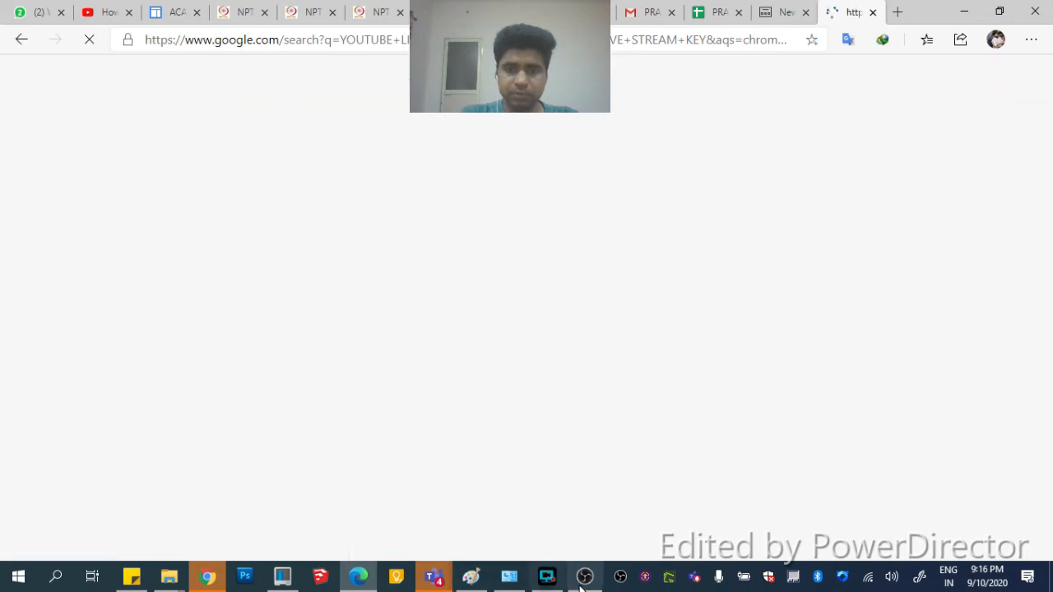
pyautogui.click(585, 576)
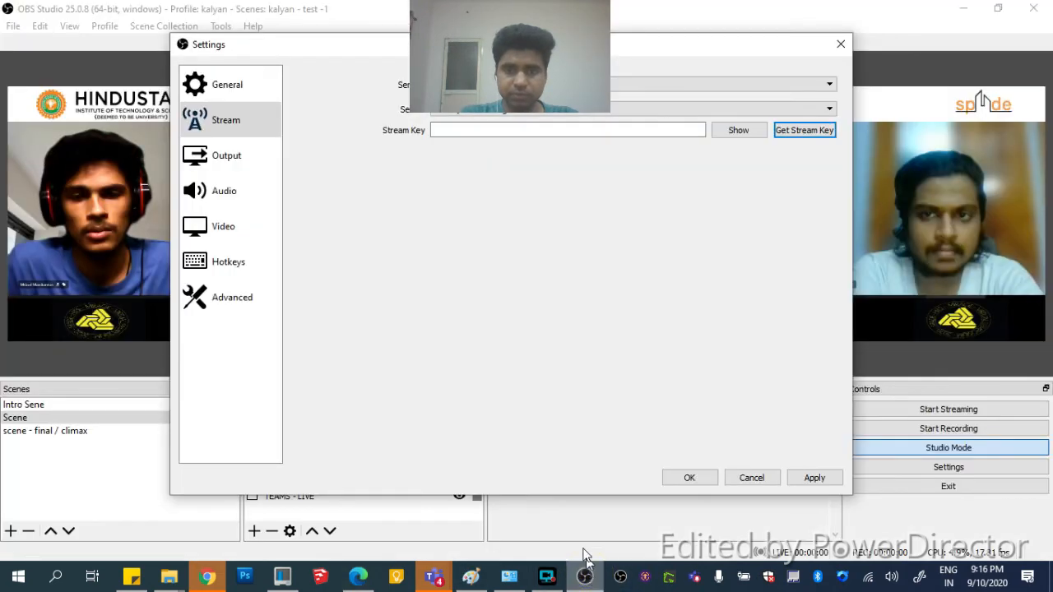
pyautogui.click(359, 576)
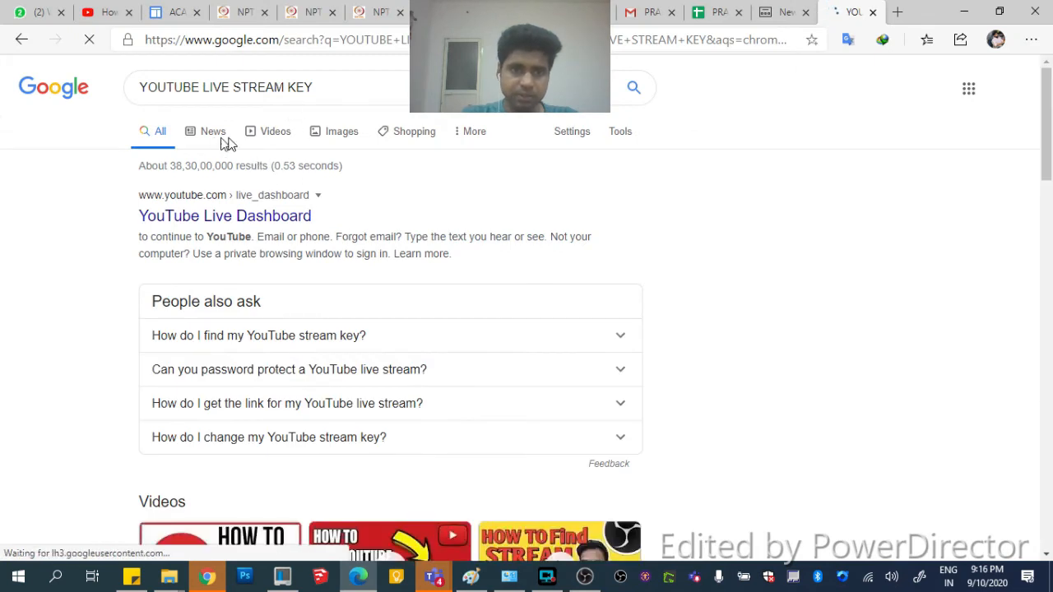
# Look for the stream key in the image search results and the YouTube Studio channel dashboard, and try to open the channel's Videos section
pyautogui.click(337, 132)
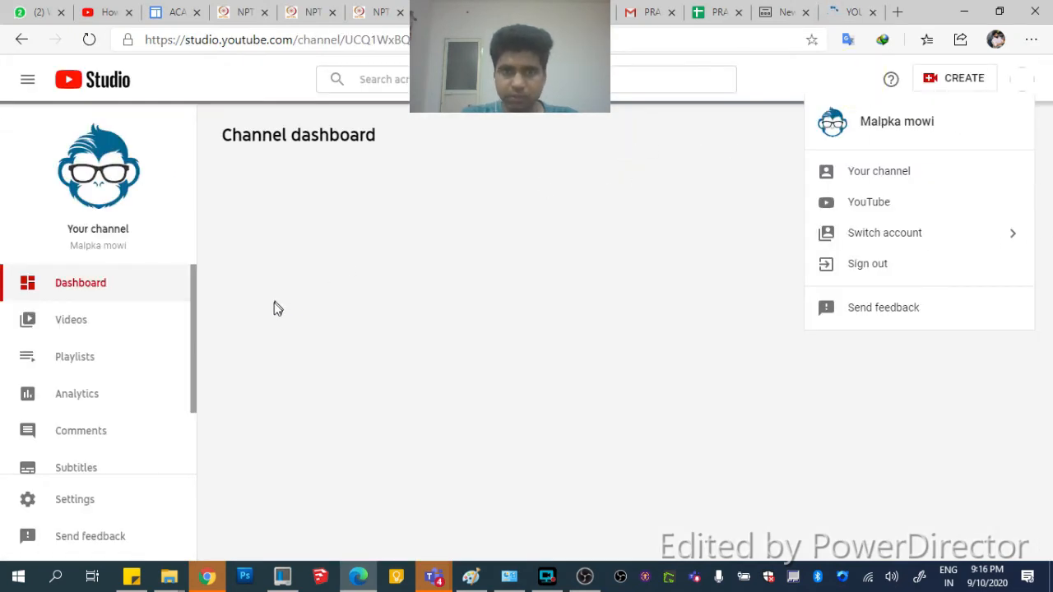
pyautogui.click(194, 350)
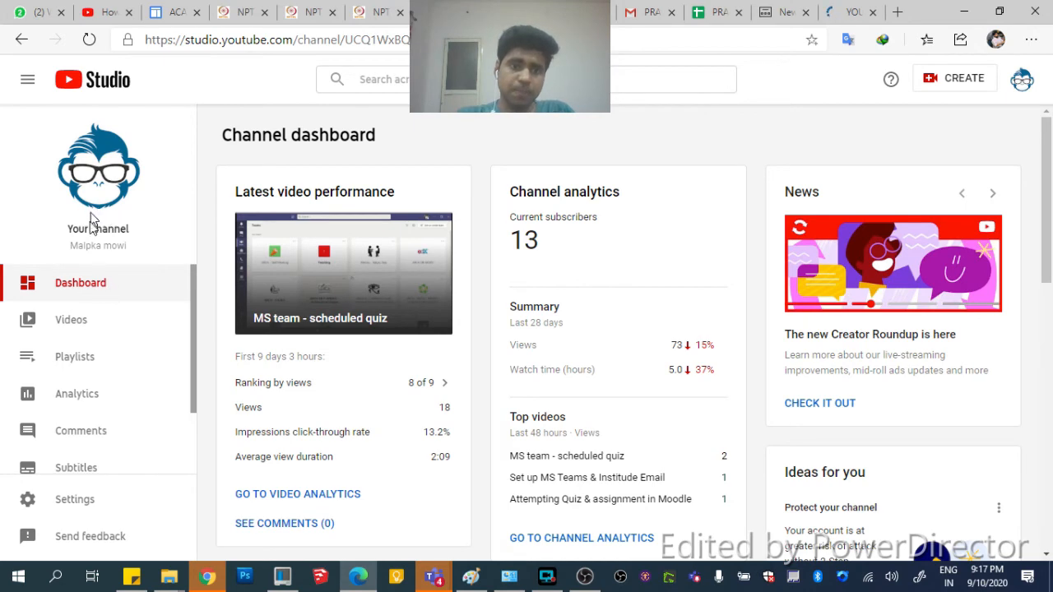
pyautogui.click(78, 329)
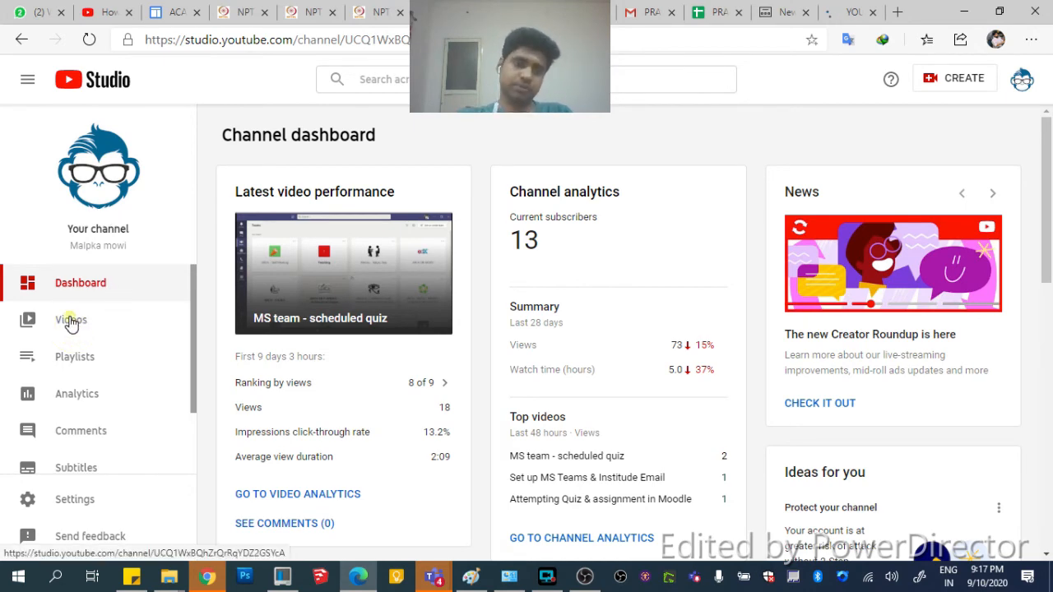
pyautogui.click(839, 15)
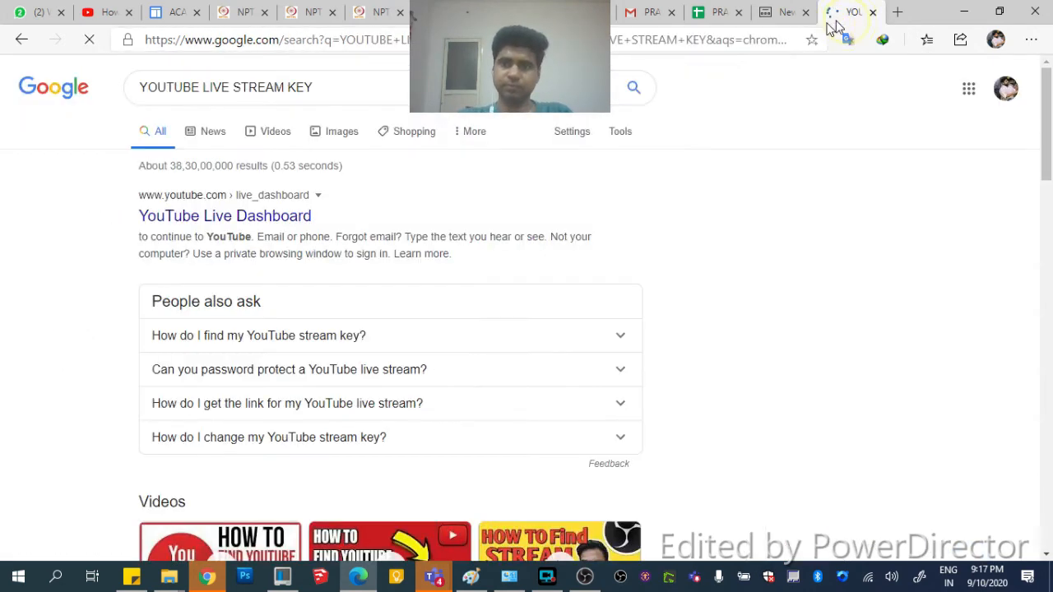
pyautogui.click(332, 136)
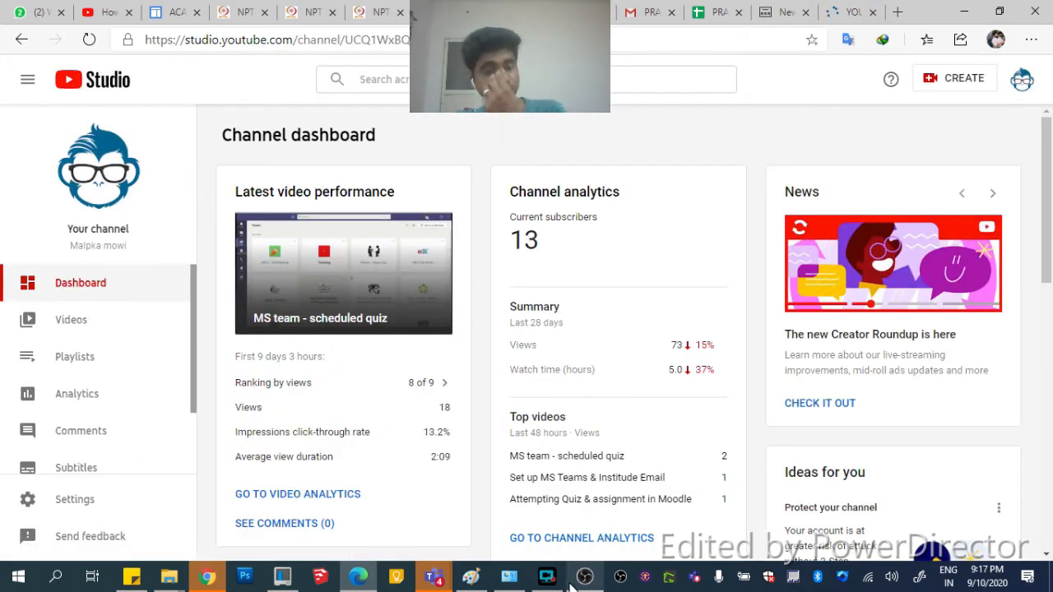
pyautogui.moveTo(571, 582)
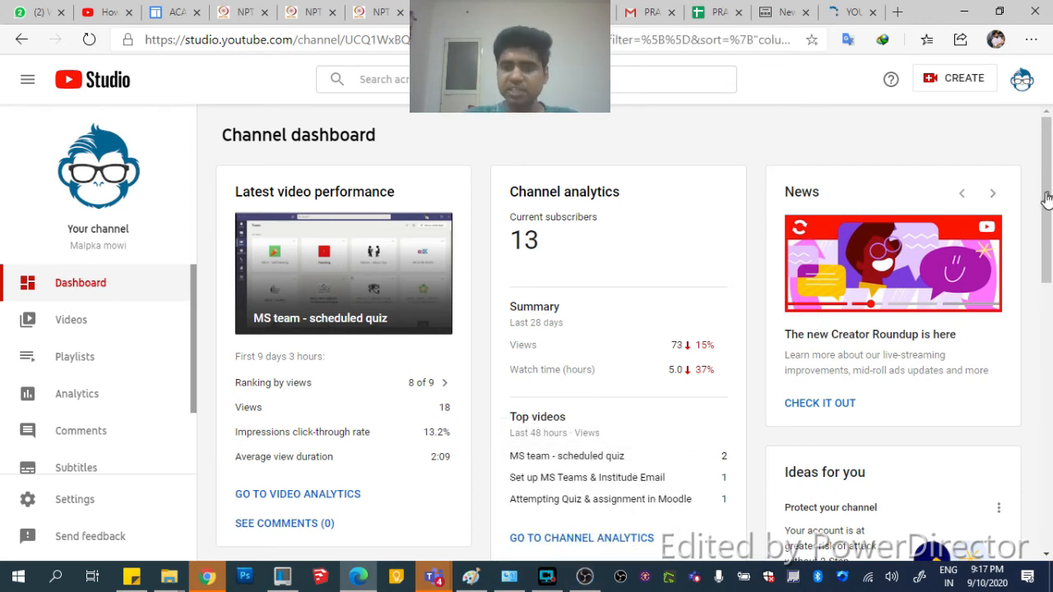
# Switch back to OBS Studio, point out the empty stream key field and open the Output settings
pyautogui.click(585, 578)
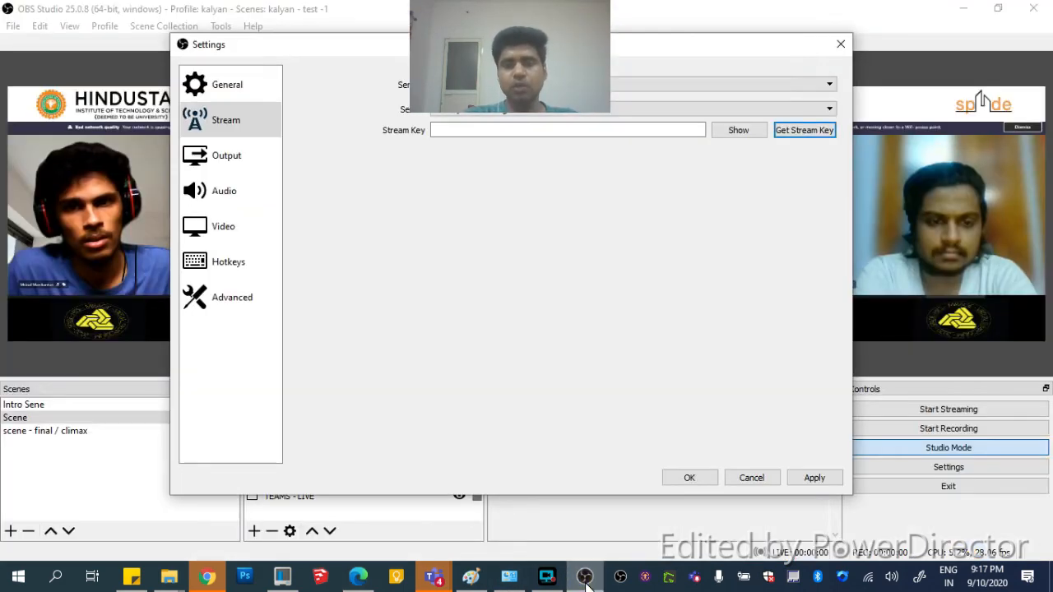
pyautogui.click(482, 133)
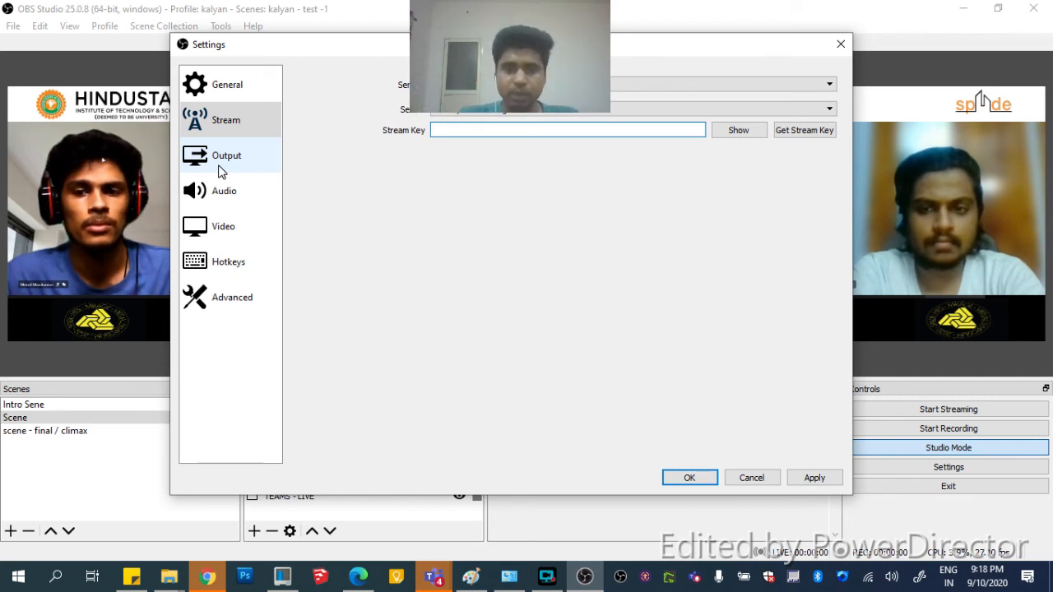
pyautogui.click(245, 156)
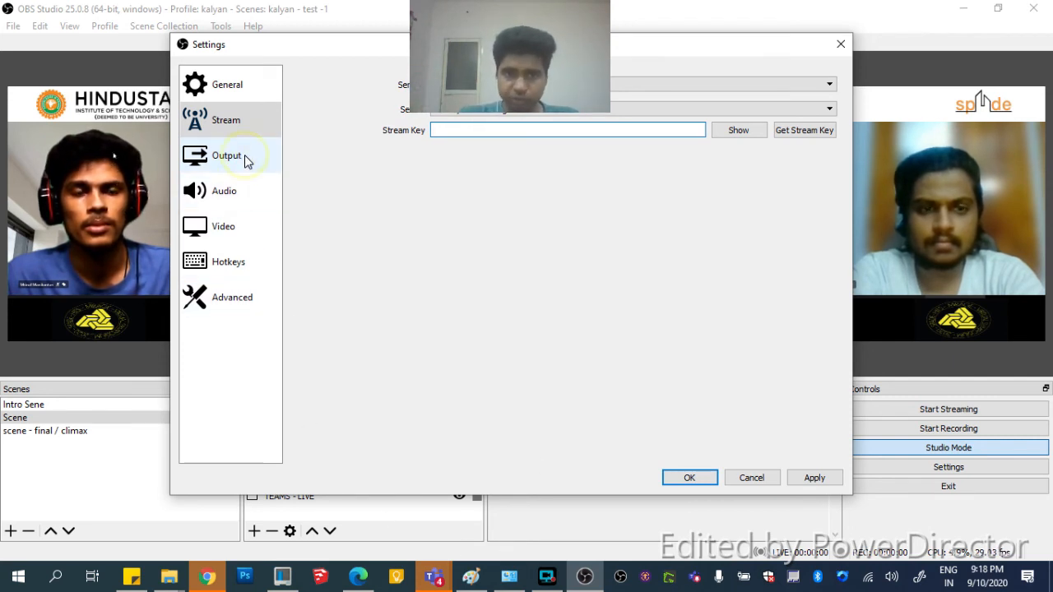
pyautogui.click(245, 158)
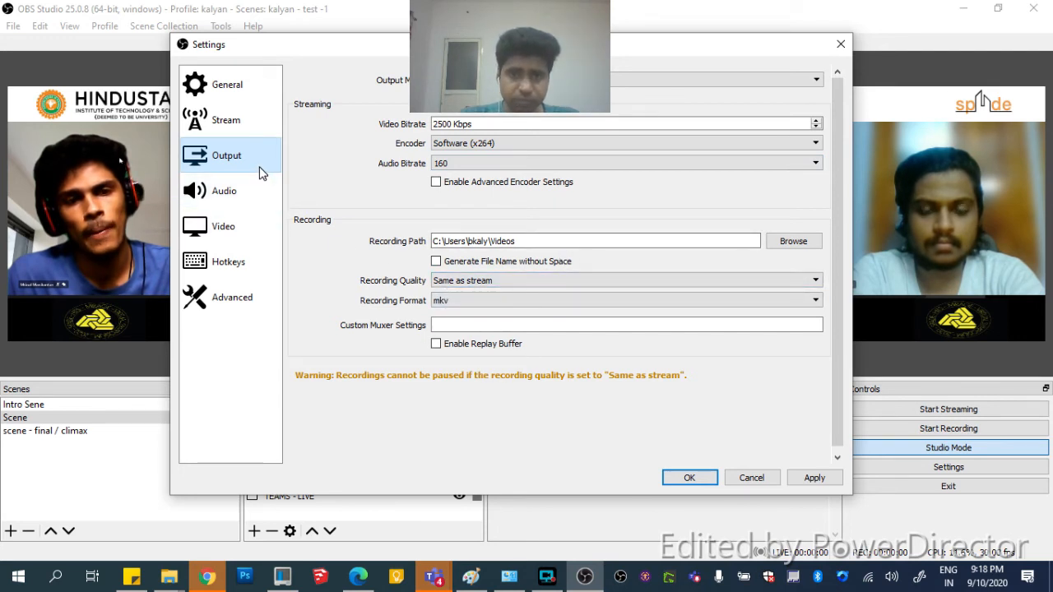
# Review the Audio, Video and Hotkeys settings pages
pyautogui.click(257, 190)
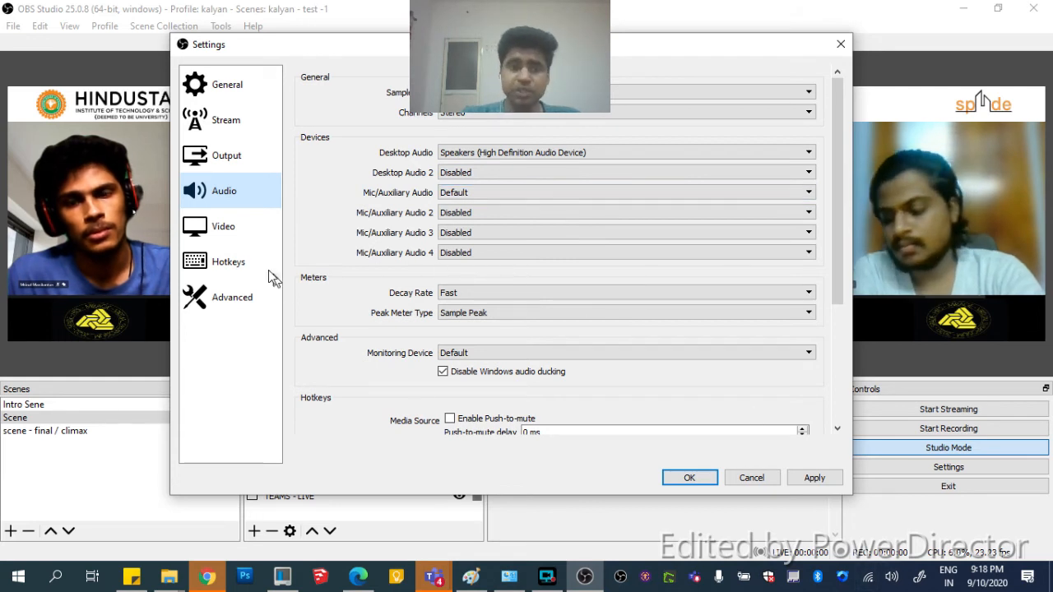
pyautogui.click(211, 236)
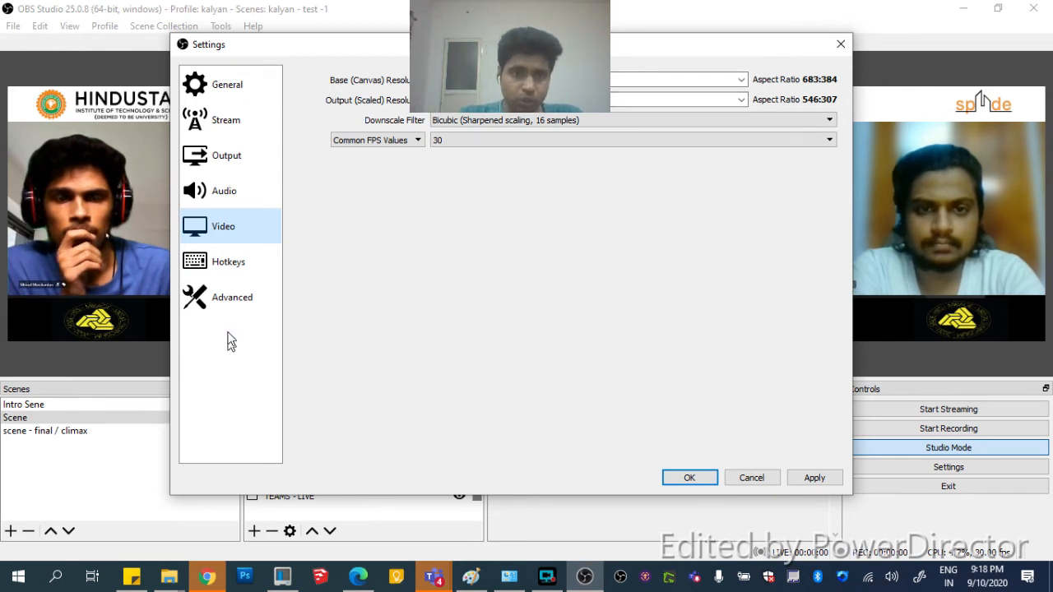
pyautogui.click(236, 271)
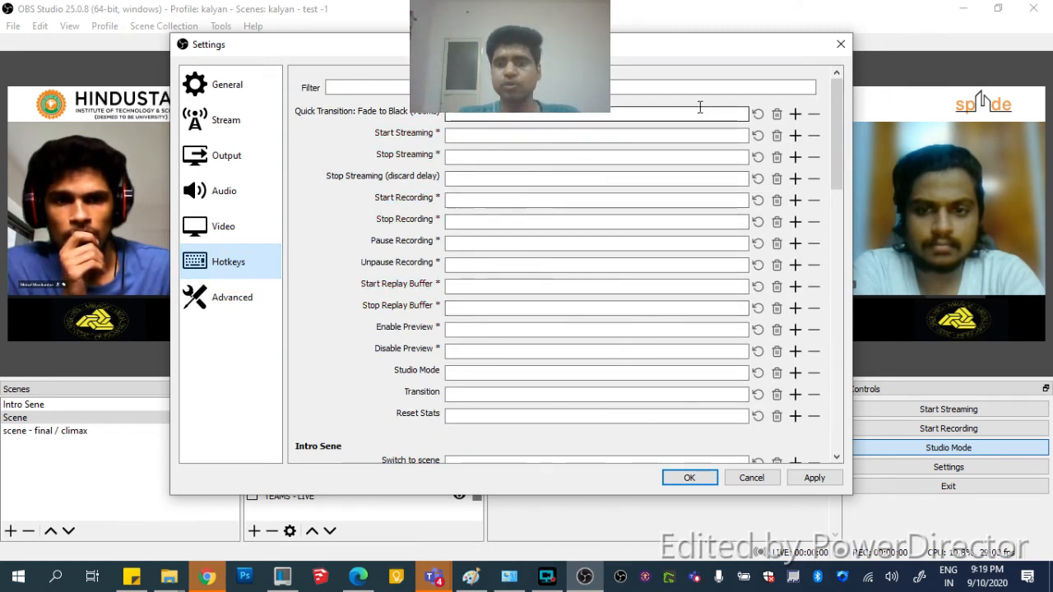
pyautogui.moveTo(835, 138); pyautogui.dragTo(831, 101)
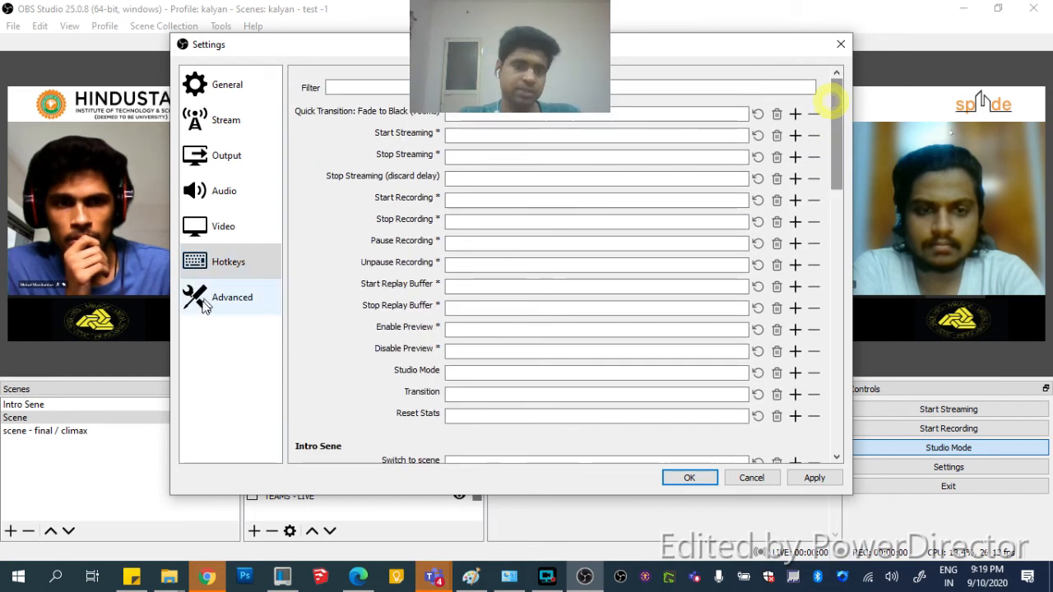
# Review the Advanced settings, including renderer, recording filename formatting and stream delay, and close the settings
pyautogui.click(210, 304)
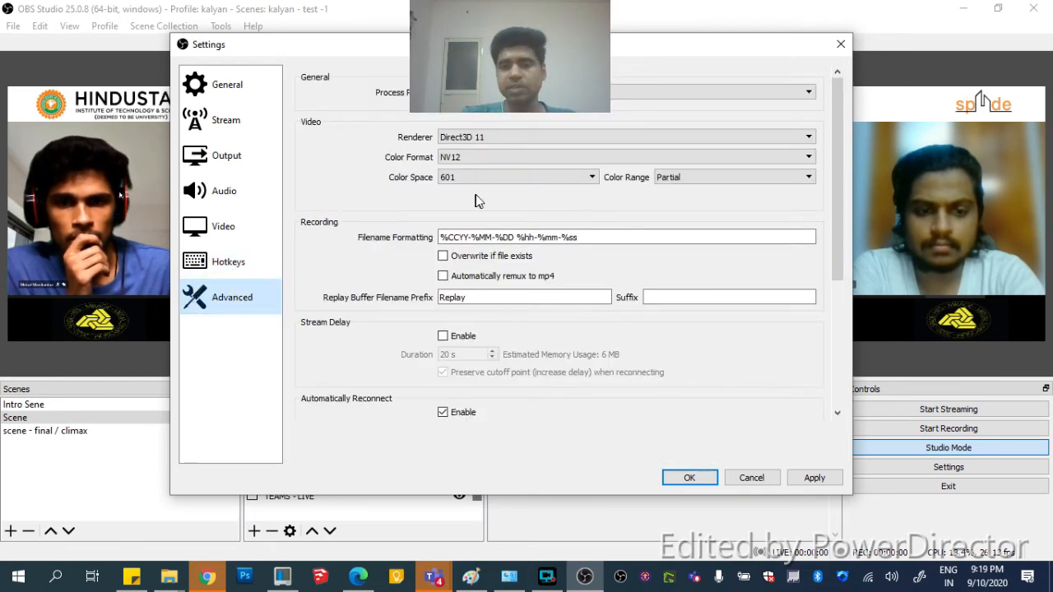
pyautogui.click(493, 138)
pyautogui.click(498, 142)
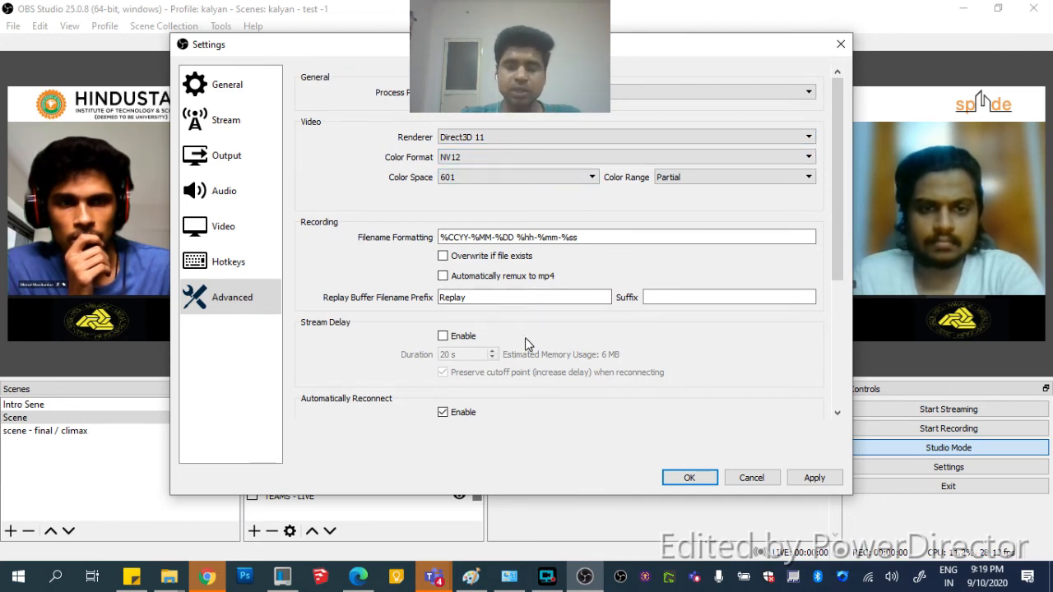
pyautogui.scroll(-5, 726, 278)
pyautogui.scroll(5, 726, 278)
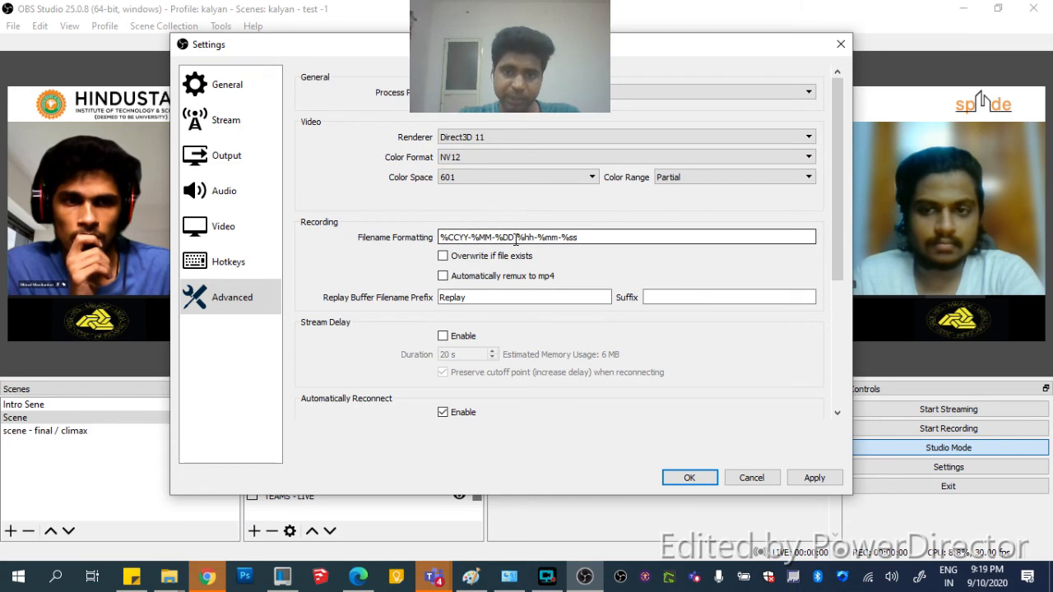
pyautogui.click(699, 479)
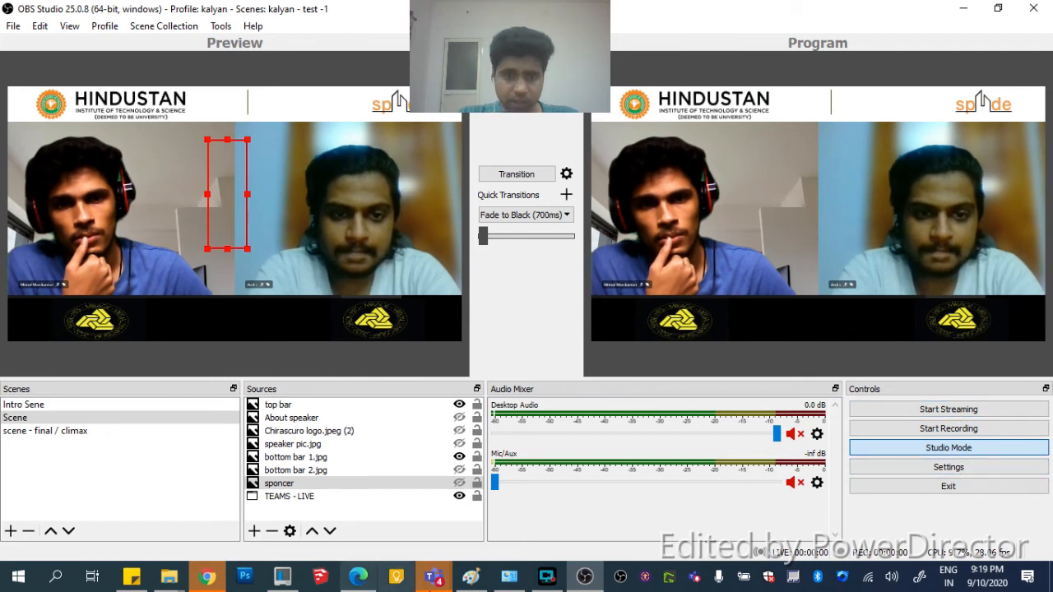
# Switch to the browser, open the channel's live videos in YouTube Studio and try to get started, showing image results for the stream key search
pyautogui.click(358, 578)
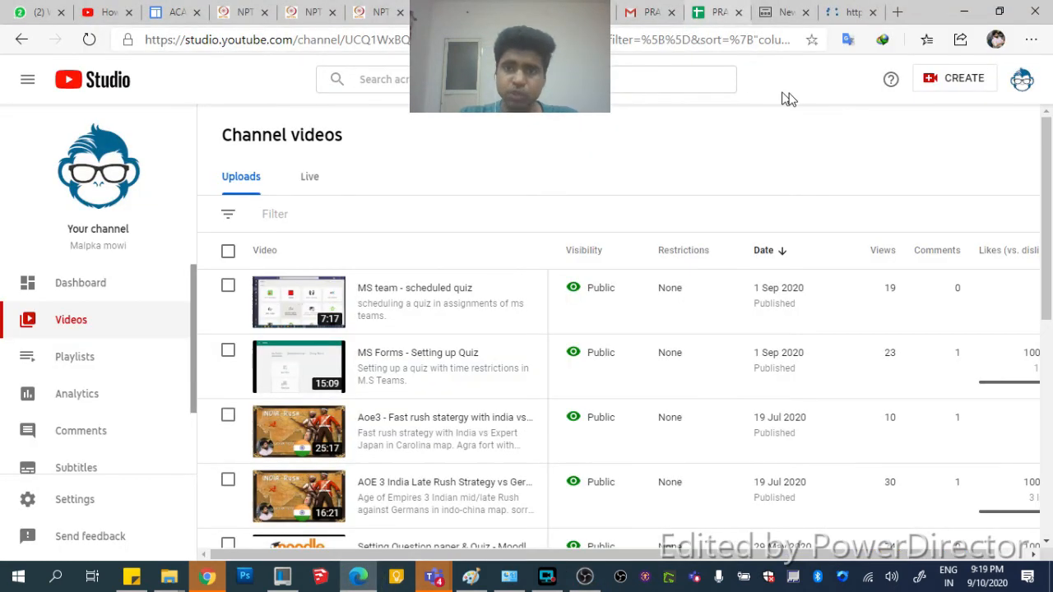
pyautogui.click(307, 186)
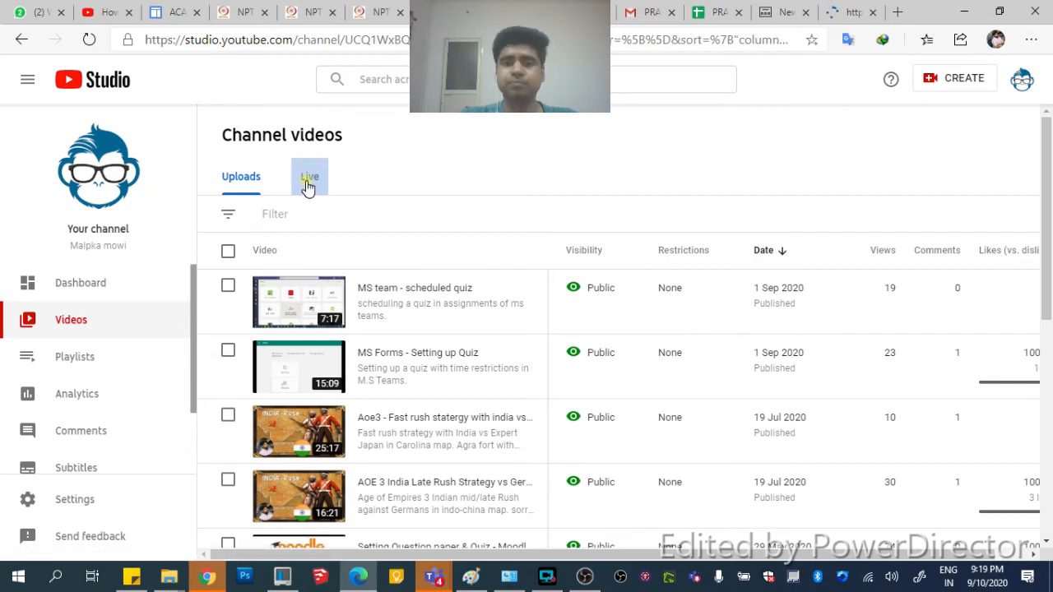
pyautogui.click(852, 13)
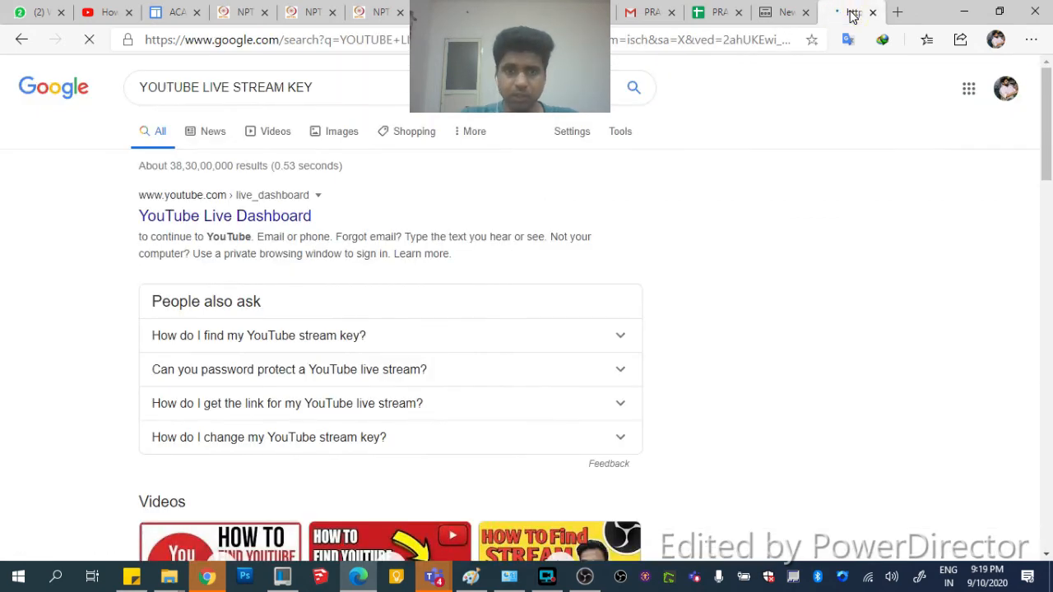
pyautogui.click(338, 134)
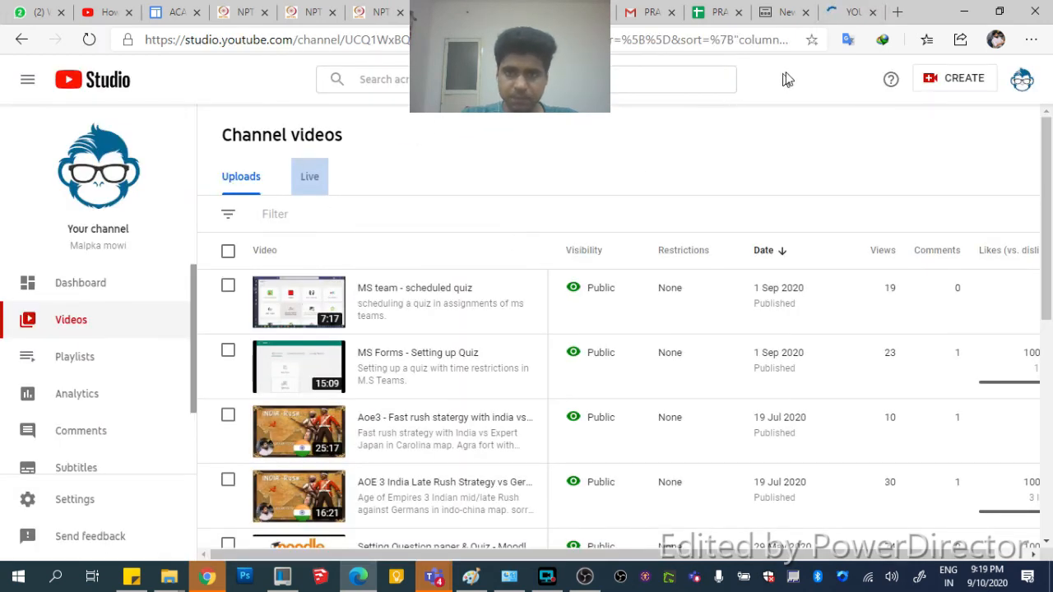
pyautogui.click(847, 14)
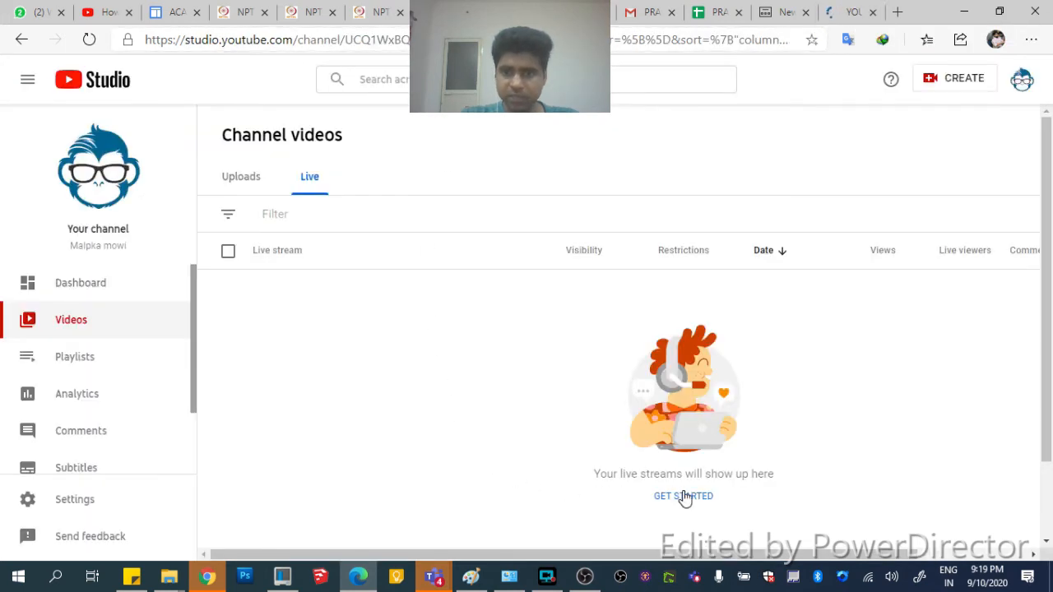
pyautogui.click(685, 498)
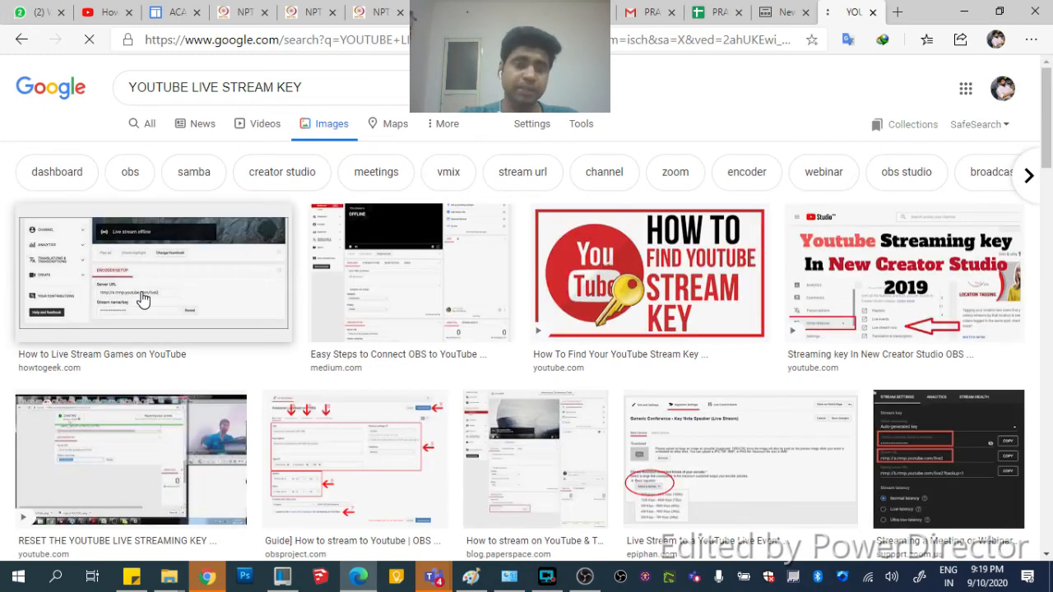
# Open the How-To Geek image result and examine where the server URL and stream name/key appear in the encoder setup
pyautogui.click(142, 299)
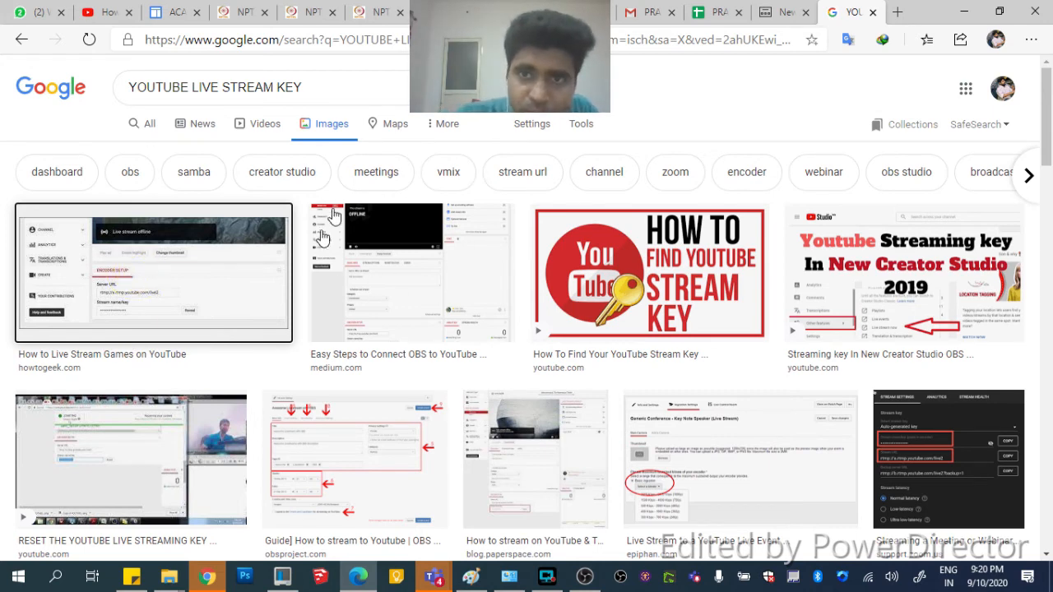
pyautogui.click(511, 13)
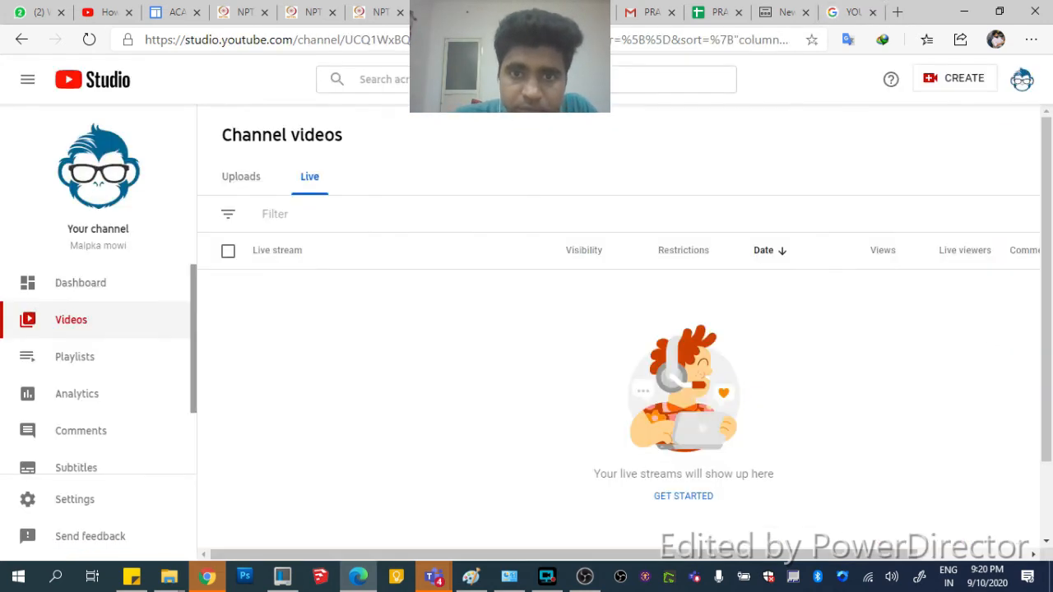
pyautogui.click(847, 12)
pyautogui.click(172, 279)
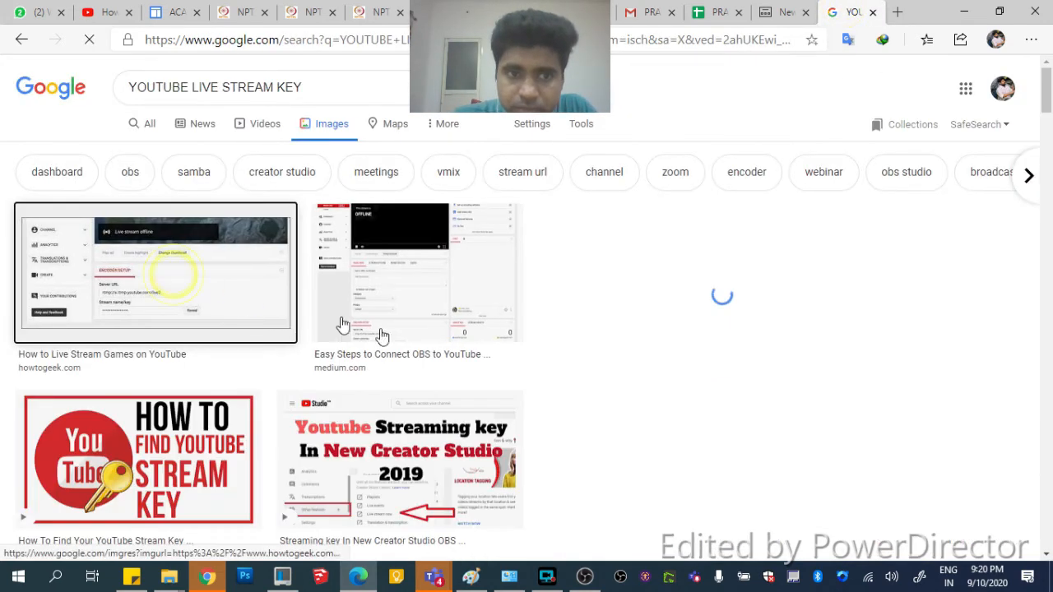
pyautogui.moveTo(172, 279); pyautogui.dragTo(723, 93)
pyautogui.click(779, 15)
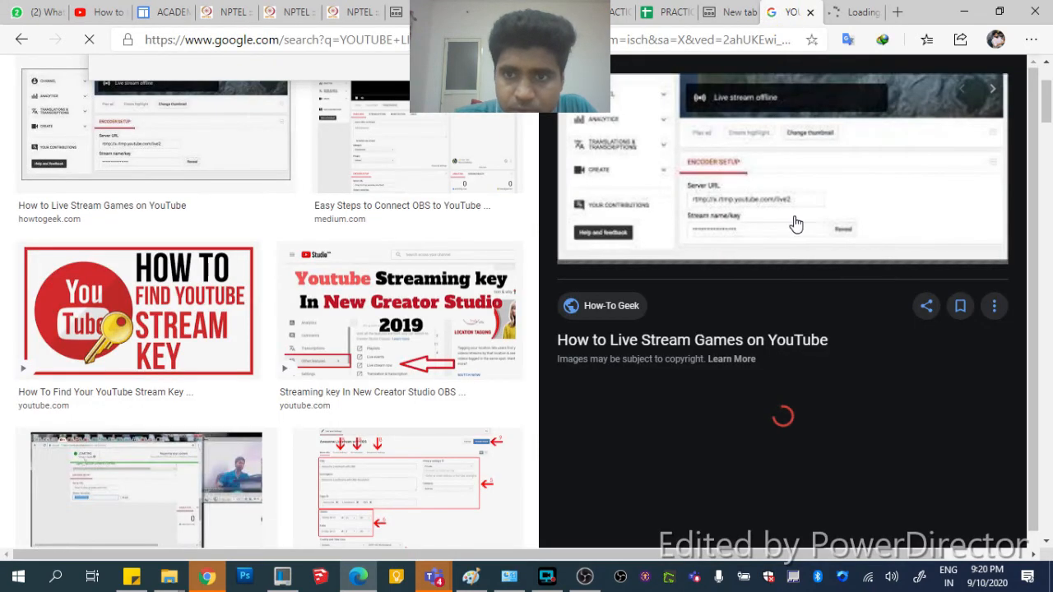
pyautogui.moveTo(1046, 106); pyautogui.dragTo(1043, 78)
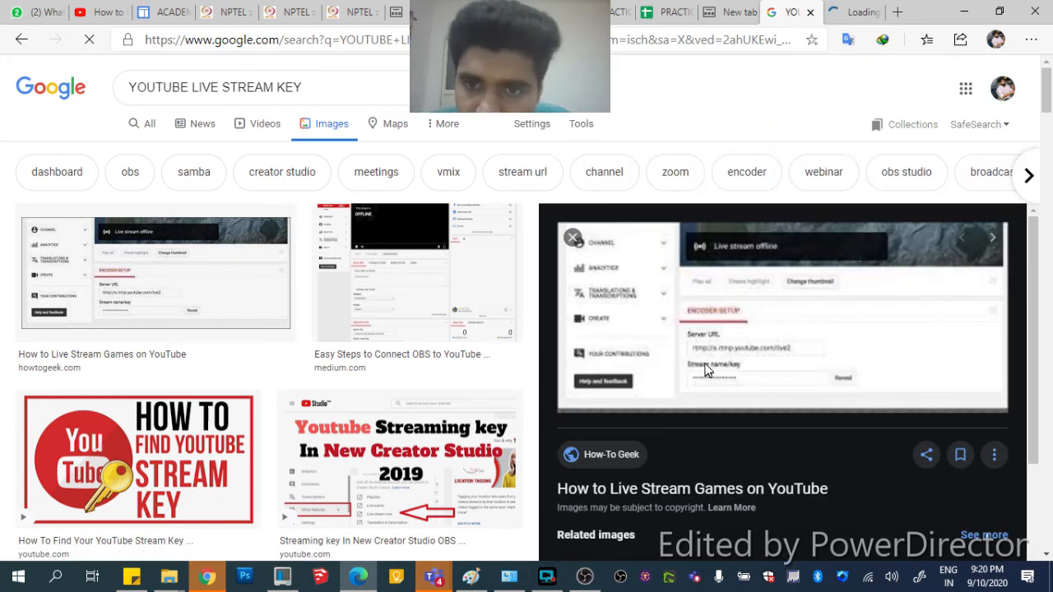
pyautogui.scroll(-2, 699, 360)
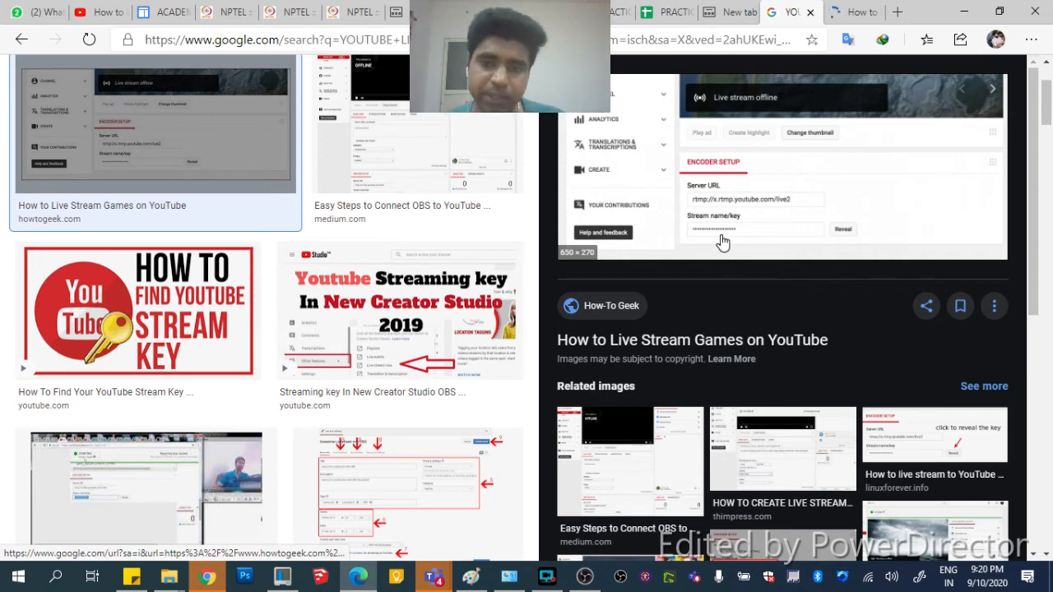
# Close the How-To Geek and stream key search tabs and switch back to OBS Studio
pyautogui.click(860, 13)
pyautogui.click(871, 12)
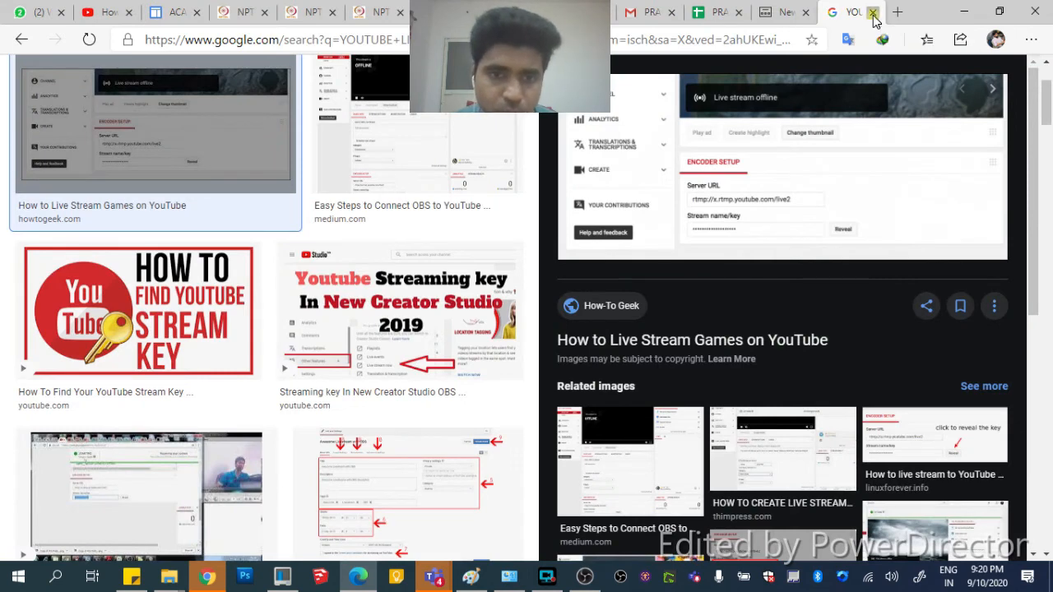
pyautogui.click(873, 14)
pyautogui.click(584, 578)
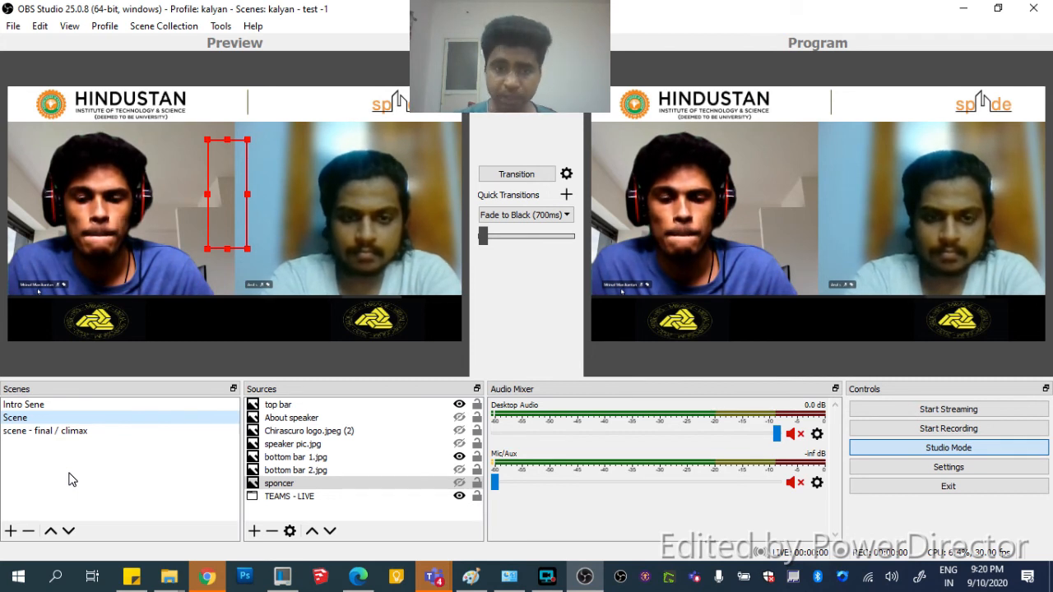
pyautogui.click(37, 405)
pyautogui.click(37, 417)
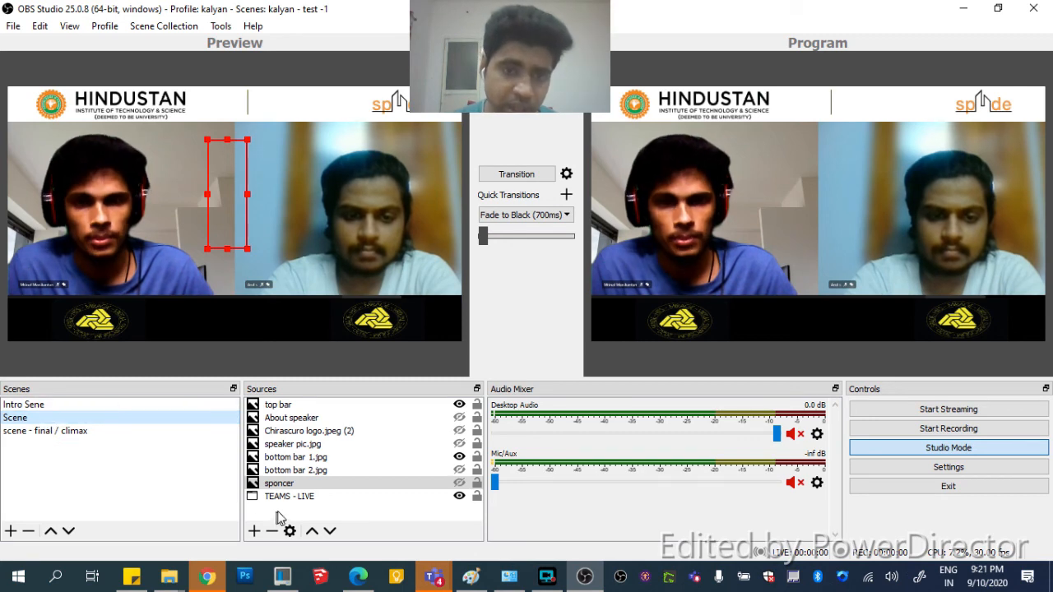
pyautogui.click(254, 531)
pyautogui.click(169, 482)
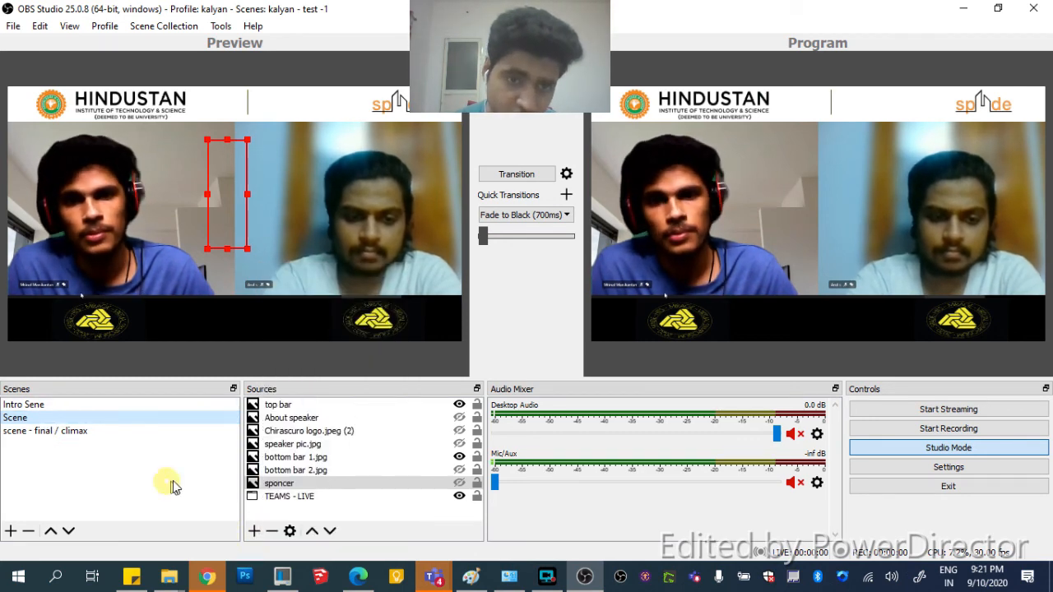
# Shrink the TEAMS - LIVE source between the top and bottom bars and transition the updated scene to the program output
pyautogui.click(382, 177)
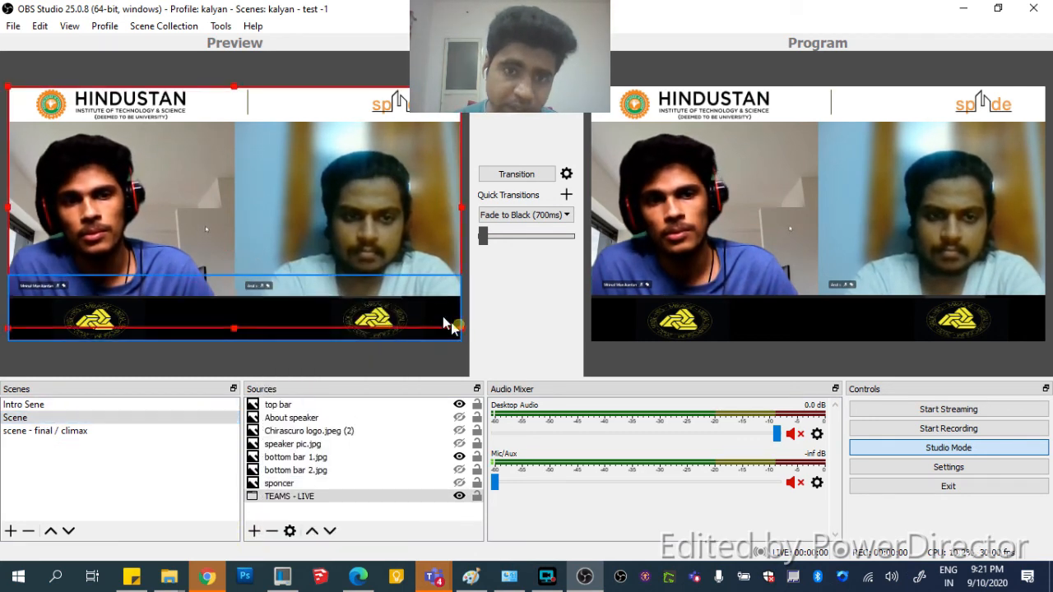
pyautogui.moveTo(460, 327); pyautogui.dragTo(460, 355)
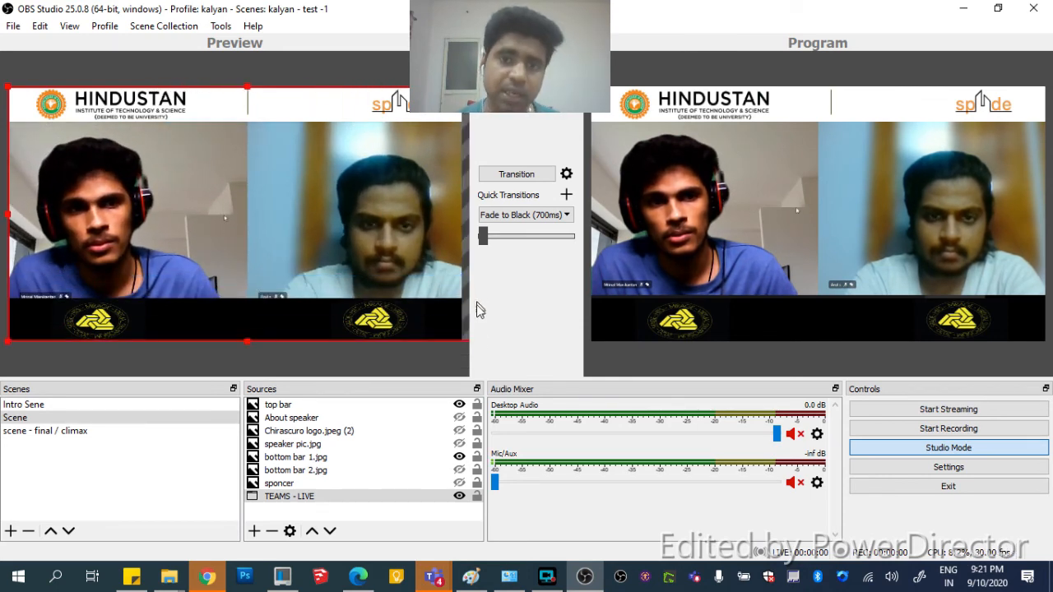
pyautogui.moveTo(5, 89); pyautogui.dragTo(172, 182)
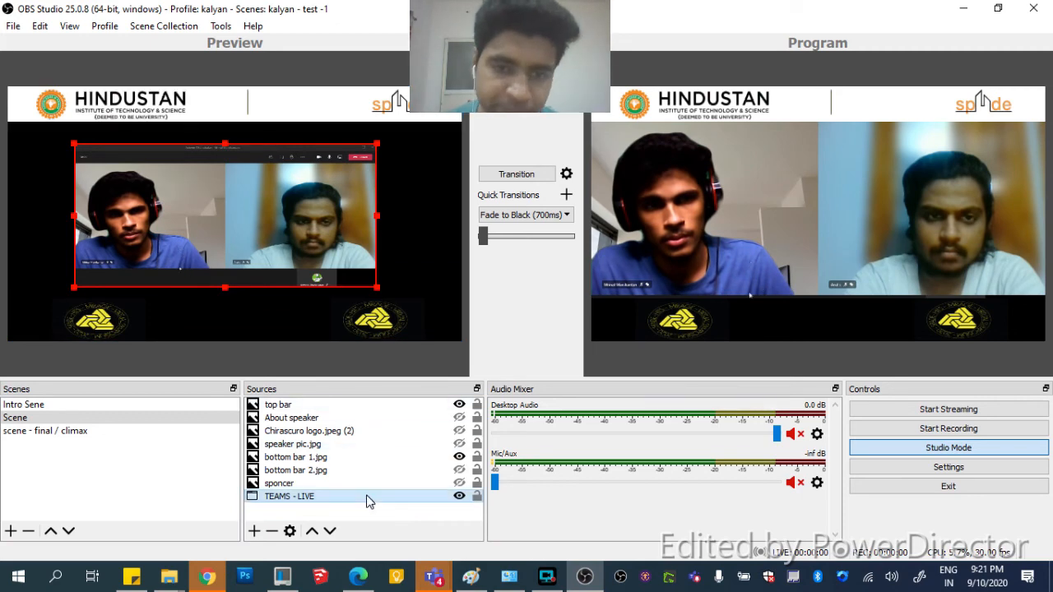
pyautogui.click(534, 174)
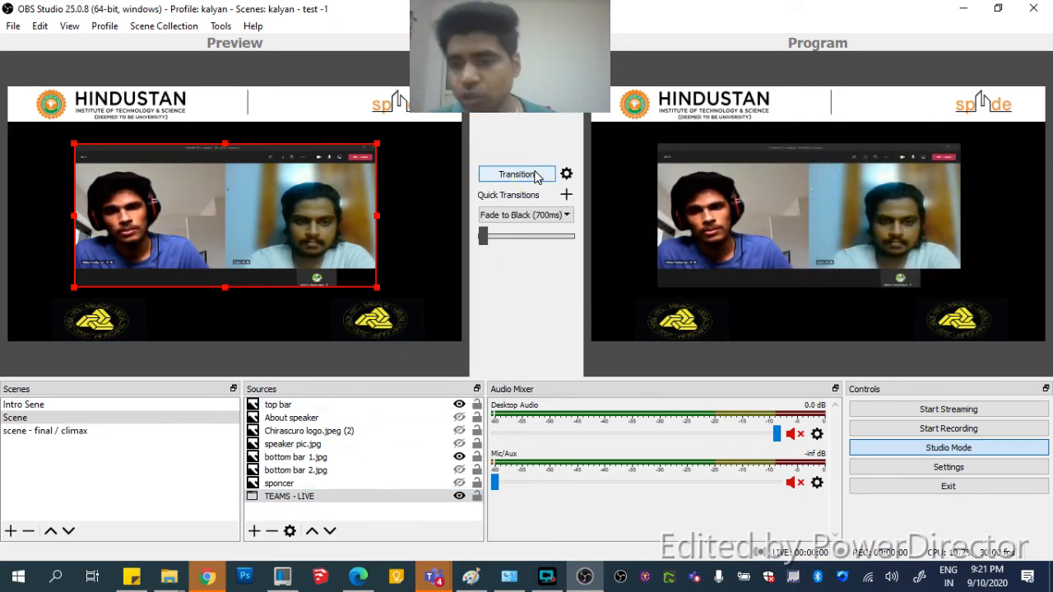
# Try to start streaming, cancel the prompt, and point out the stream key field in the Stream settings before closing them
pyautogui.click(916, 420)
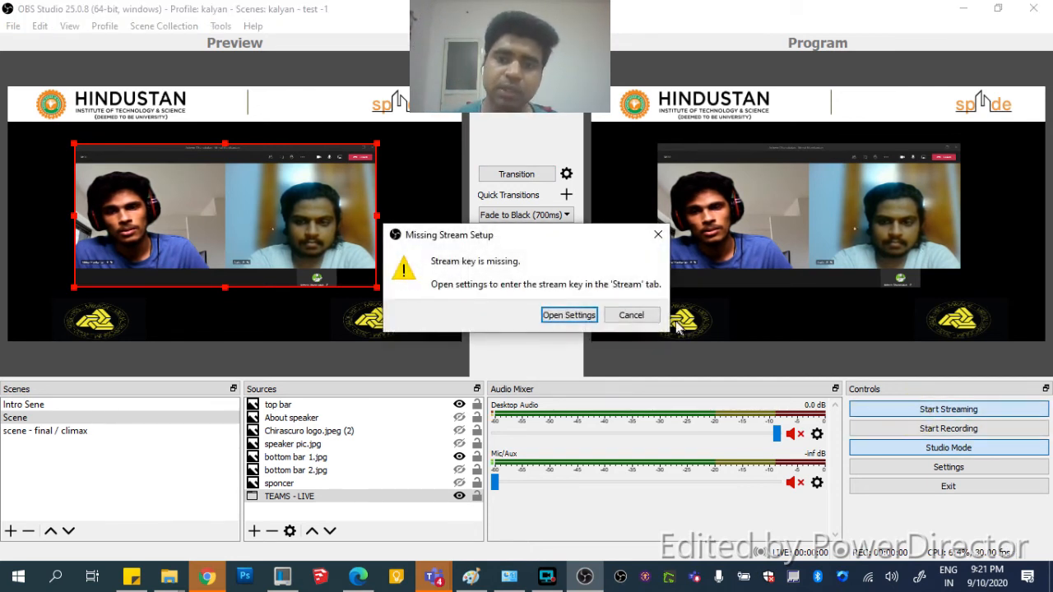
pyautogui.click(631, 315)
pyautogui.click(12, 26)
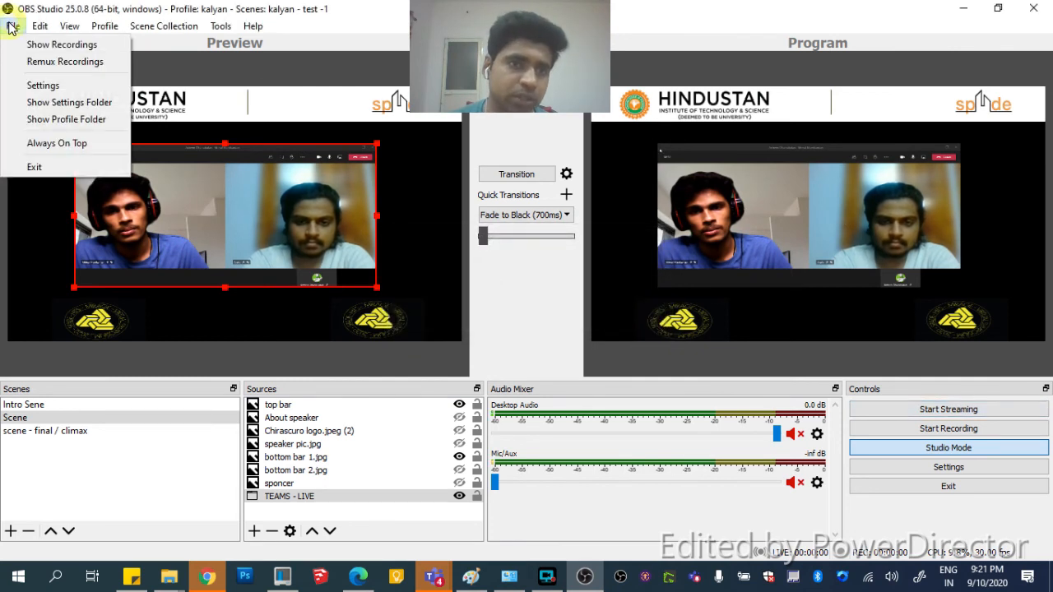
pyautogui.click(38, 87)
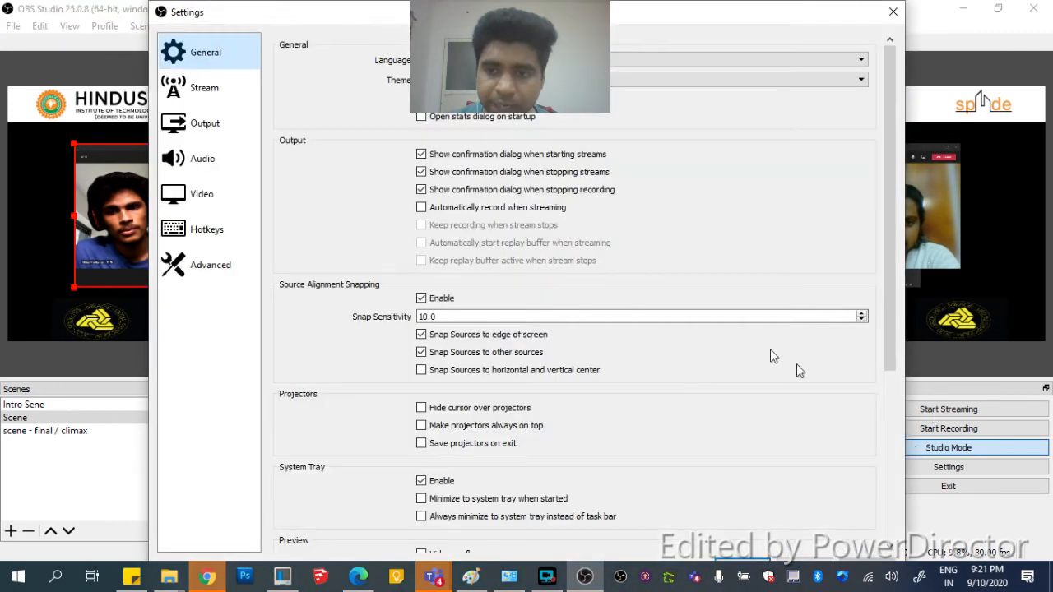
pyautogui.press('Down')
pyautogui.click(594, 98)
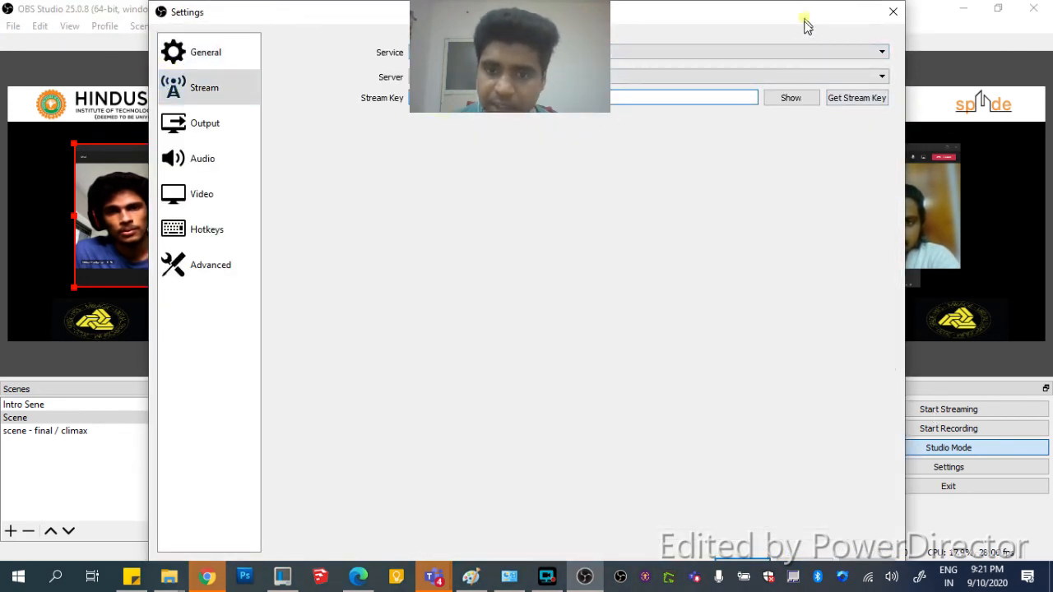
pyautogui.moveTo(805, 21); pyautogui.dragTo(740, 10)
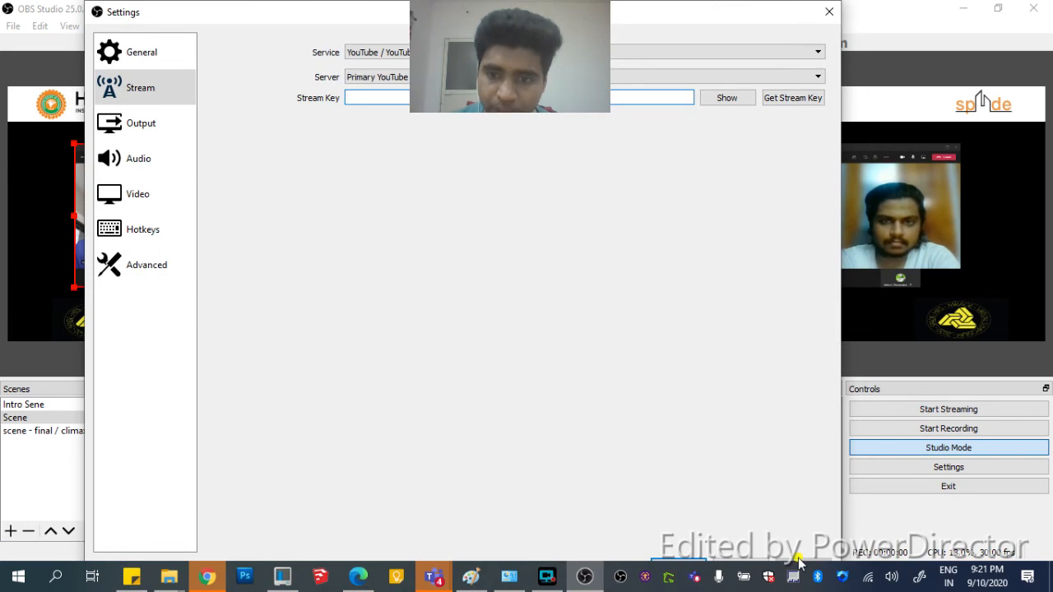
pyautogui.click(686, 560)
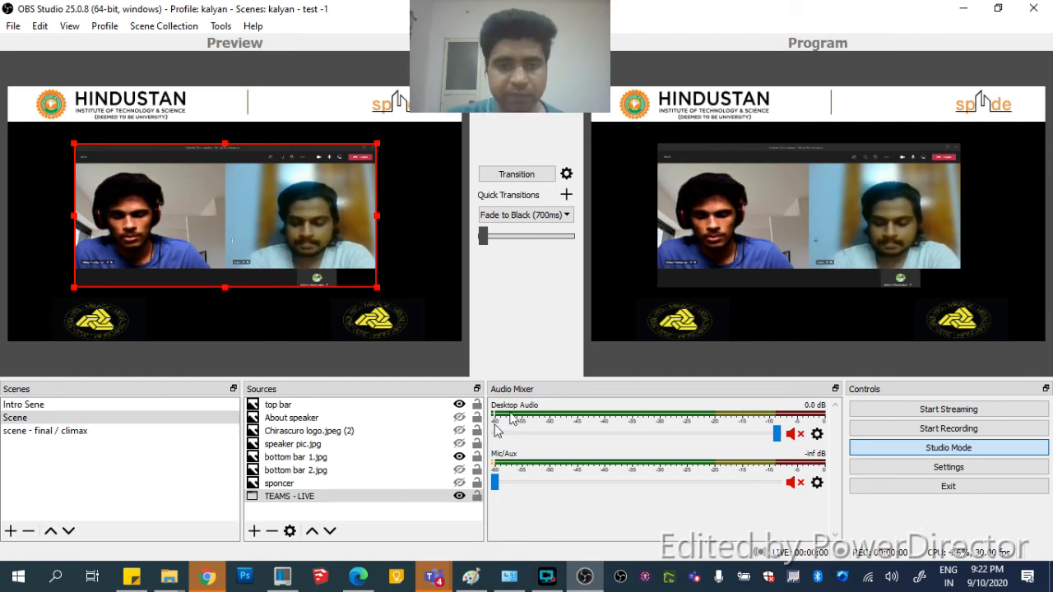
# Set the audio source of the experimental captions to Desktop Audio and accept the captions settings
pyautogui.click(226, 28)
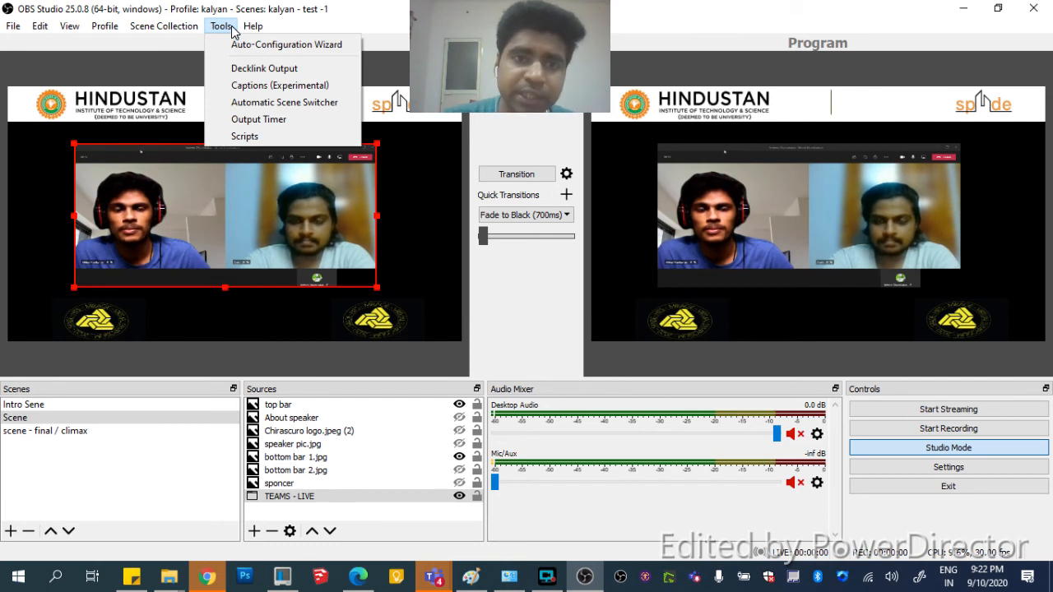
pyautogui.click(254, 96)
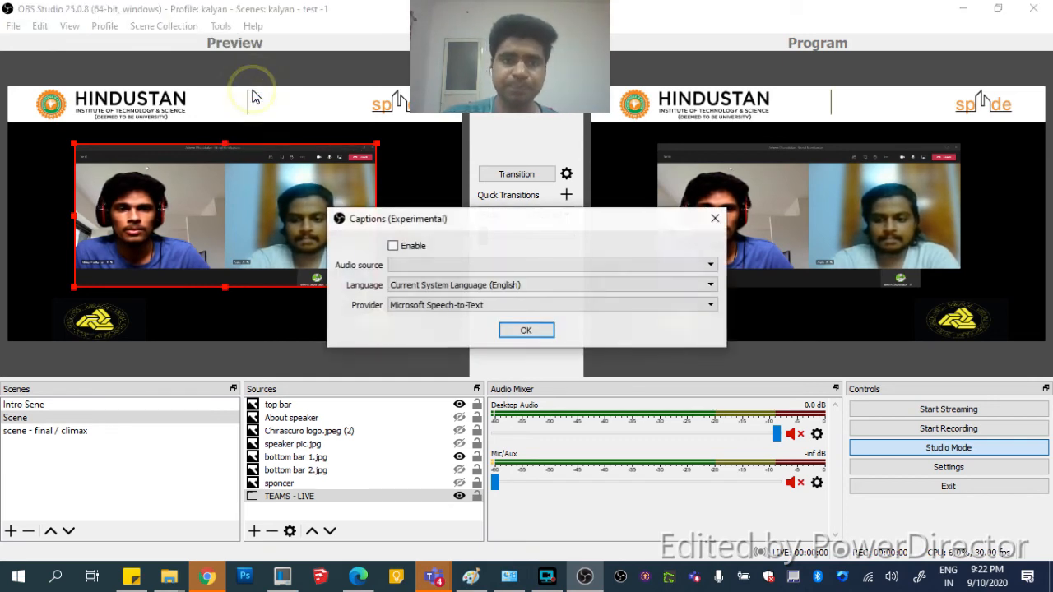
pyautogui.click(416, 264)
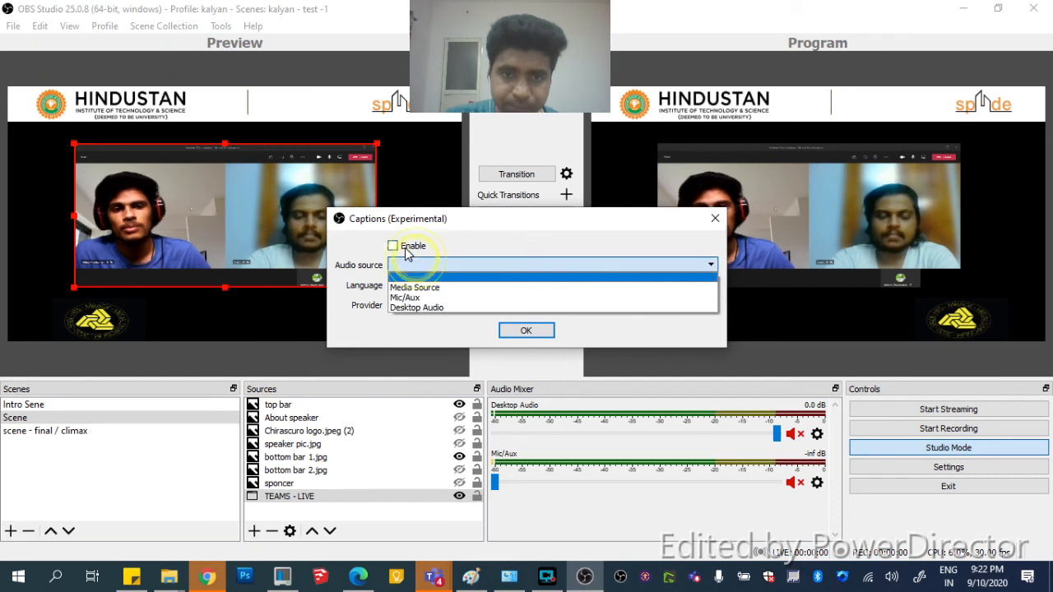
pyautogui.click(418, 264)
pyautogui.click(421, 266)
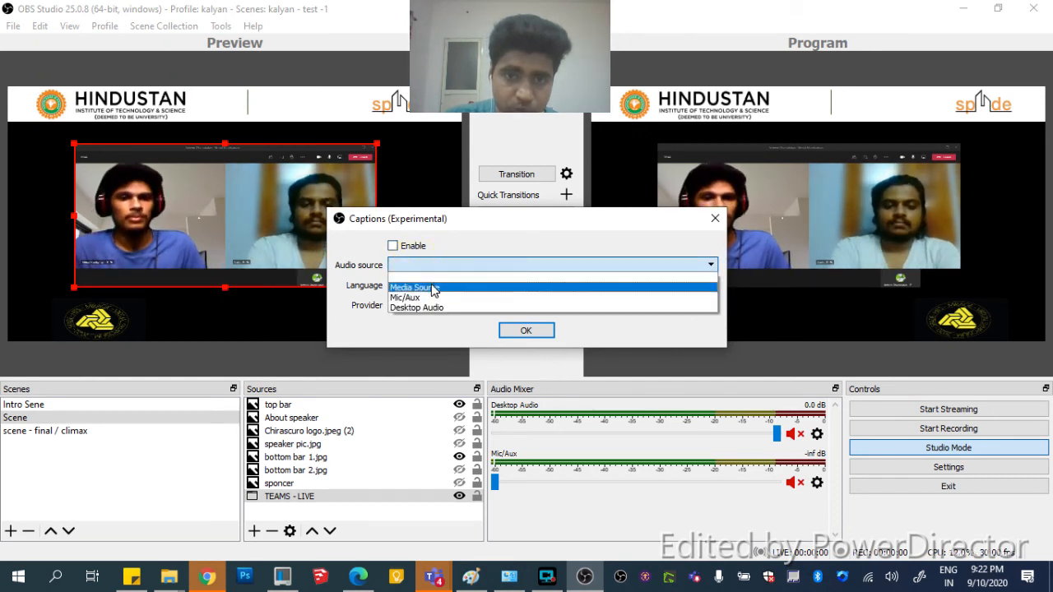
pyautogui.click(437, 307)
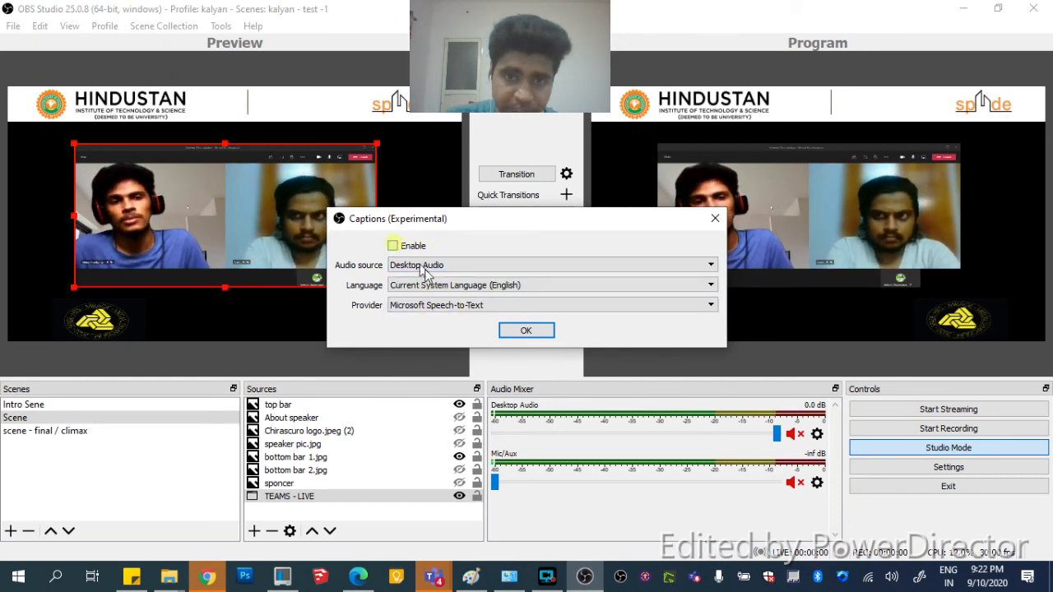
pyautogui.click(525, 330)
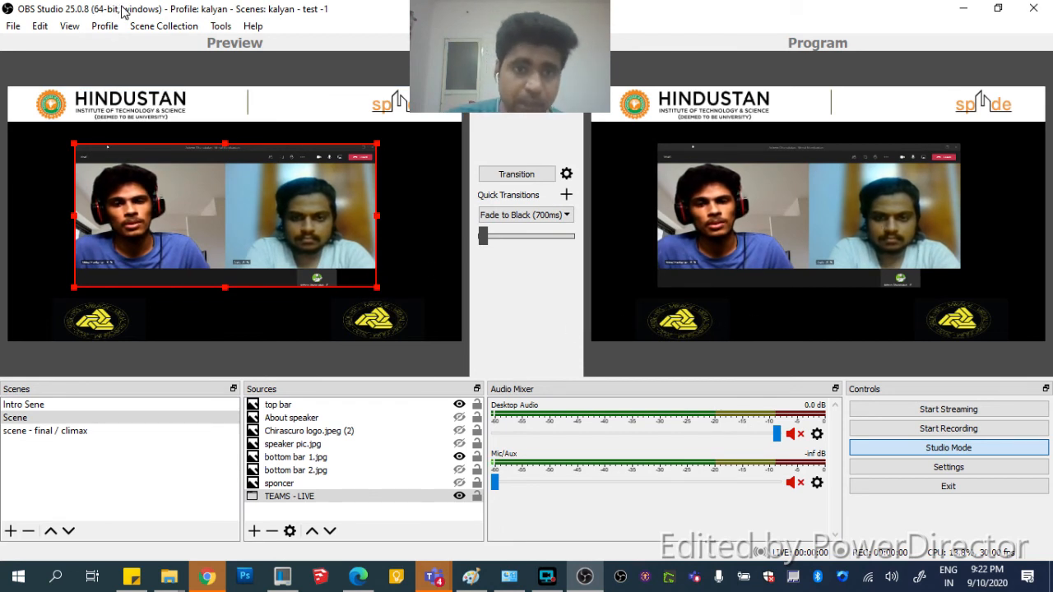
# Open the export dialog for the current profile and cancel it without choosing a folder
pyautogui.click(164, 25)
pyautogui.moveTo(217, 29)
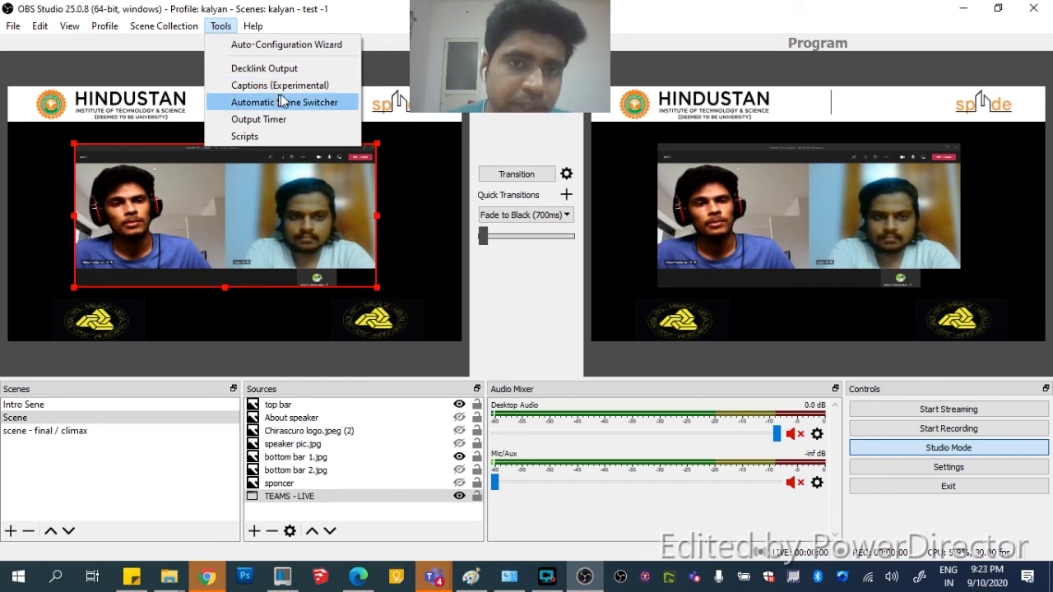
pyautogui.moveTo(164, 26)
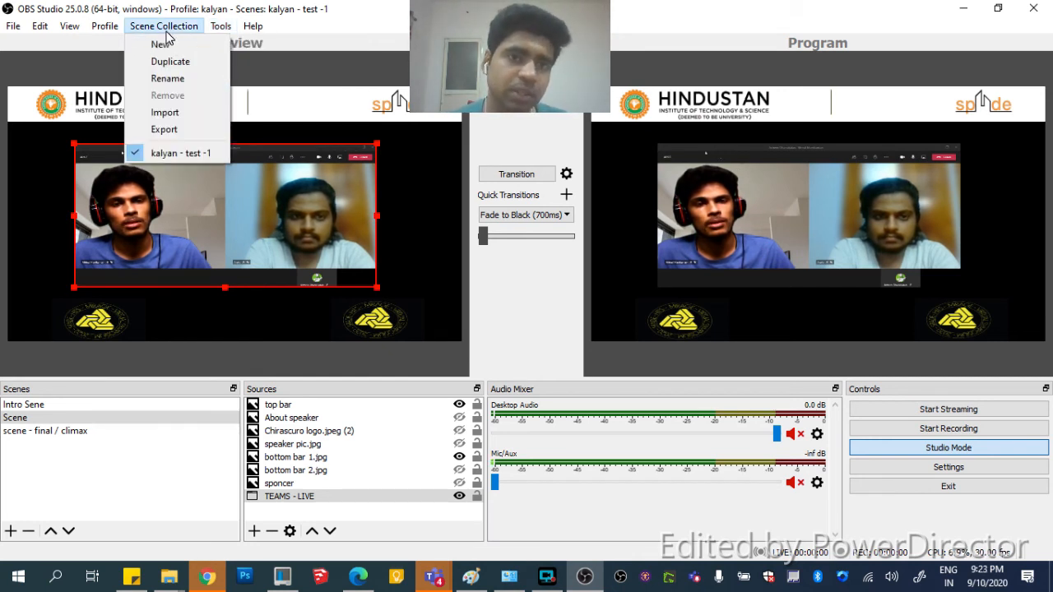
pyautogui.moveTo(79, 34)
pyautogui.moveTo(14, 33)
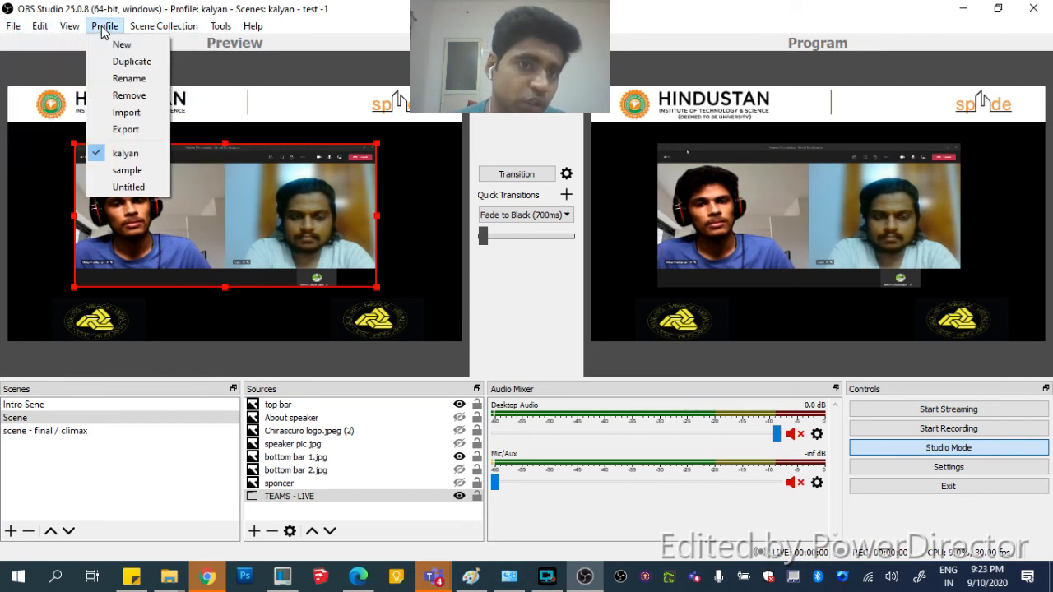
pyautogui.click(128, 128)
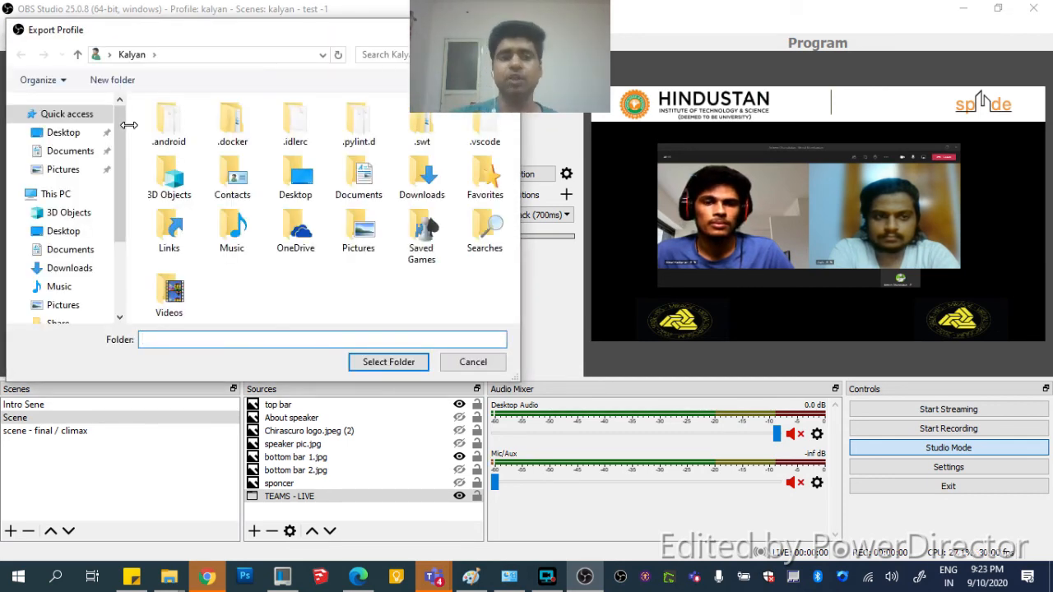
pyautogui.click(458, 364)
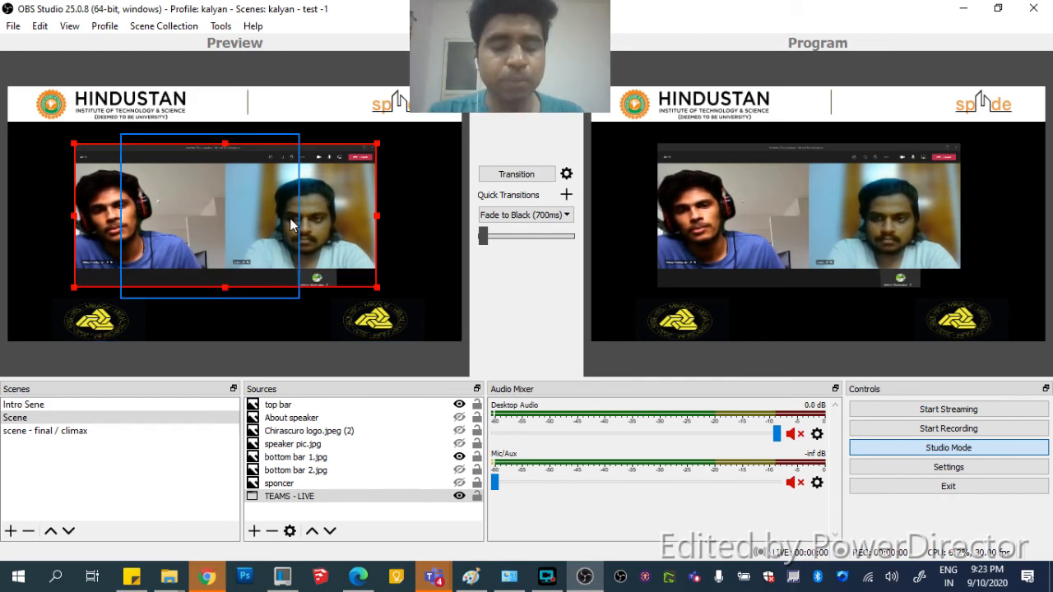
pyautogui.click(583, 576)
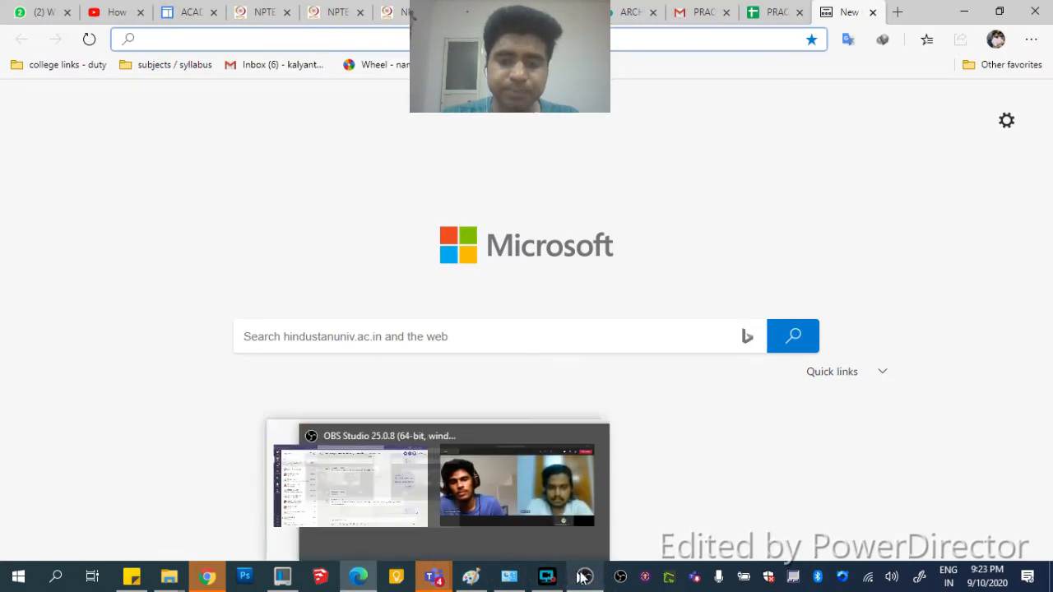
pyautogui.click(547, 575)
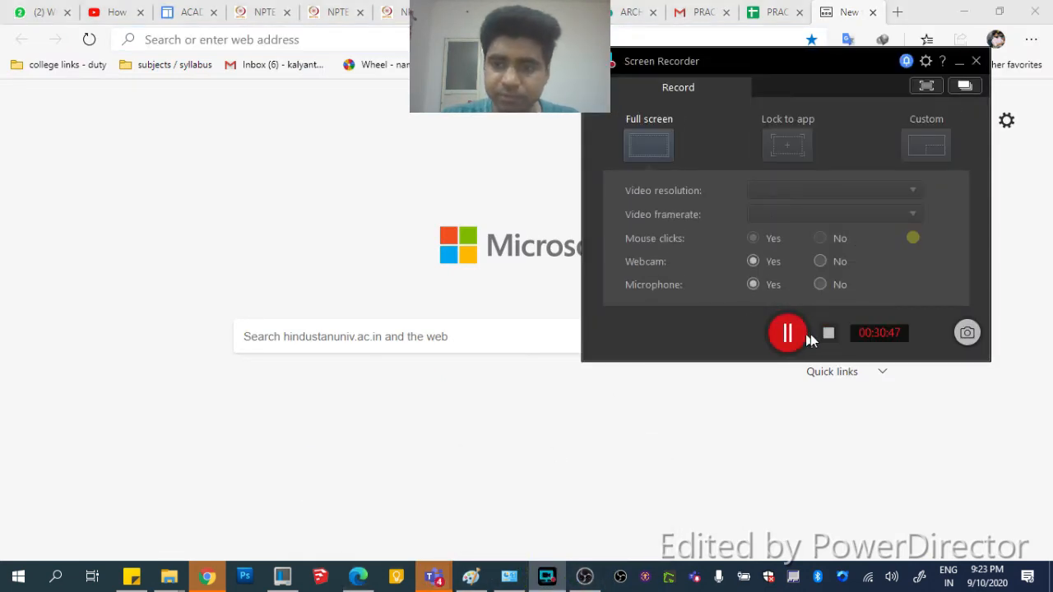